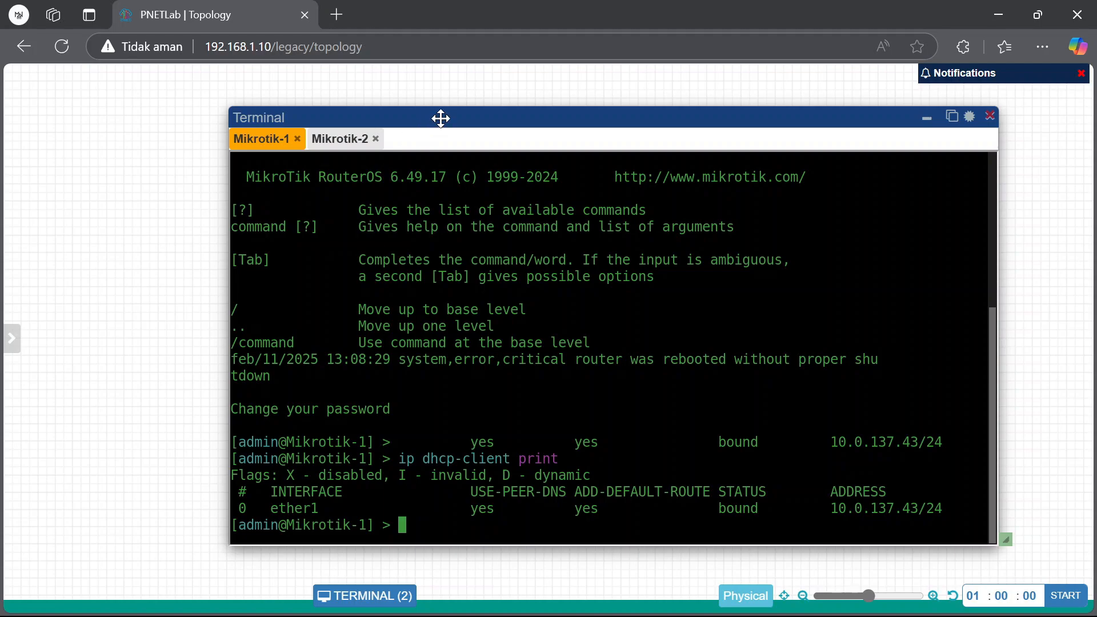
# Rerun 'ip dhcp-client print' on the Mikrotik-1 console to recheck its DHCP address
pyautogui.moveTo(441, 118); pyautogui.dragTo(410, 97)
pyautogui.press('Up')
pyautogui.press('Return')
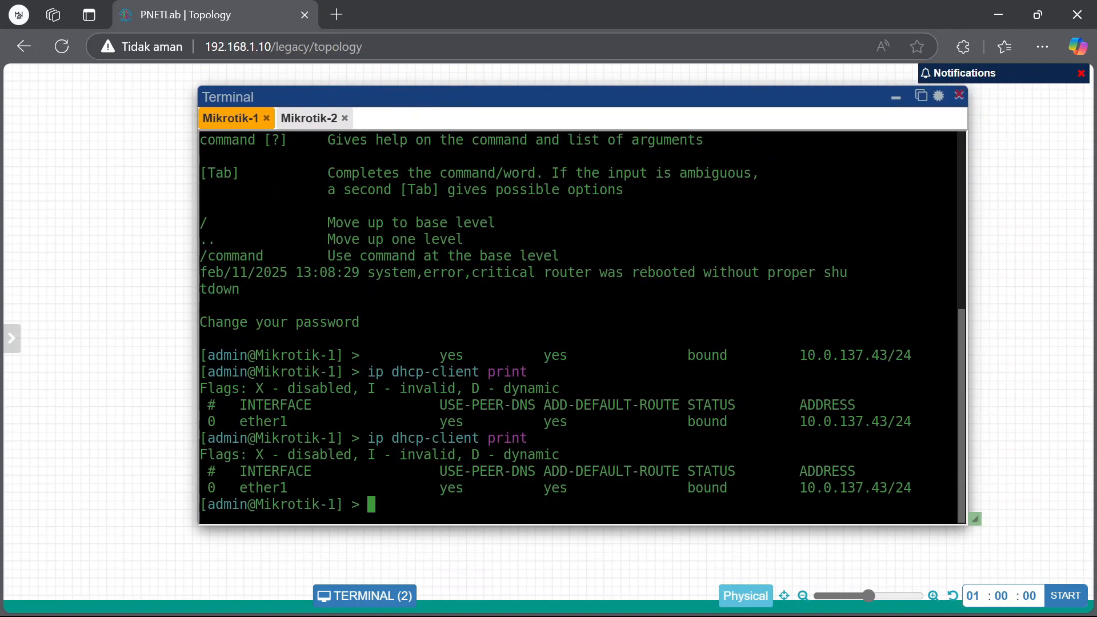
pyautogui.moveTo(371, 438); pyautogui.dragTo(565, 431)
# Rerun 'ip dhcp-client print' on the Mikrotik-2 console to check its DHCP address
pyautogui.click(311, 120)
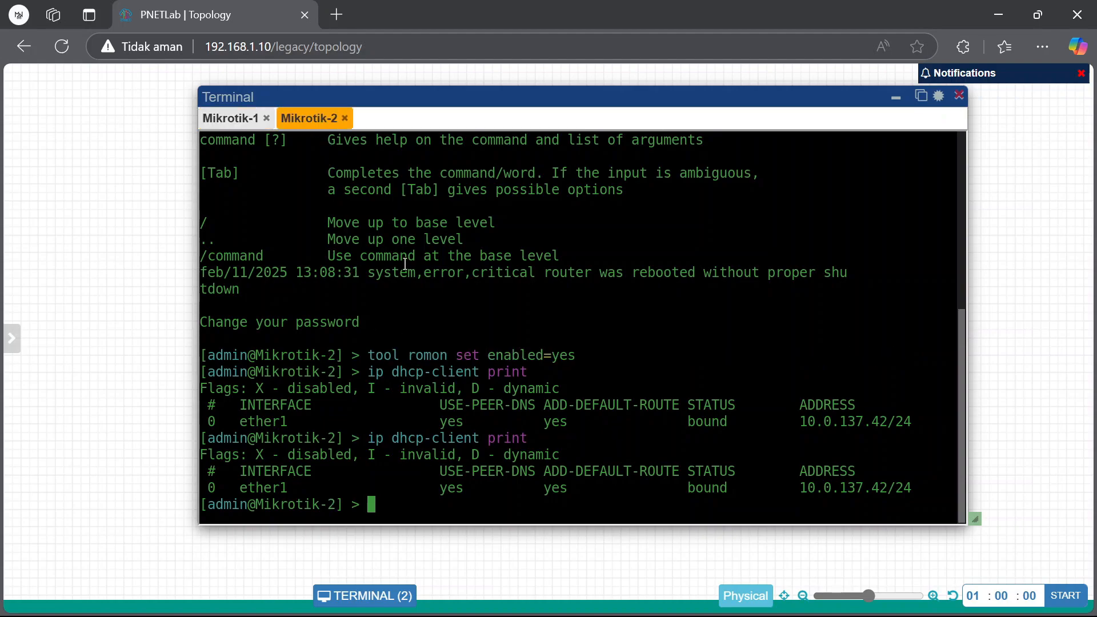
pyautogui.press('Up')
pyautogui.press('Return')
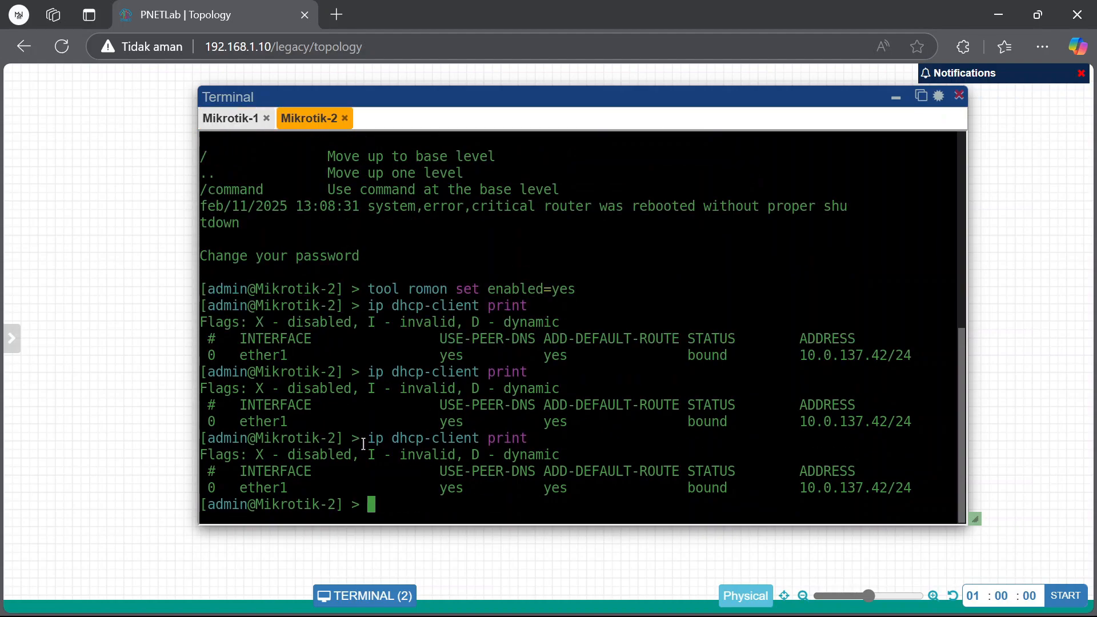
pyautogui.moveTo(369, 441); pyautogui.dragTo(550, 435)
pyautogui.click(636, 225)
# Minimize the Terminal window and the browser to reach the desktop
pyautogui.click(229, 119)
pyautogui.click(896, 98)
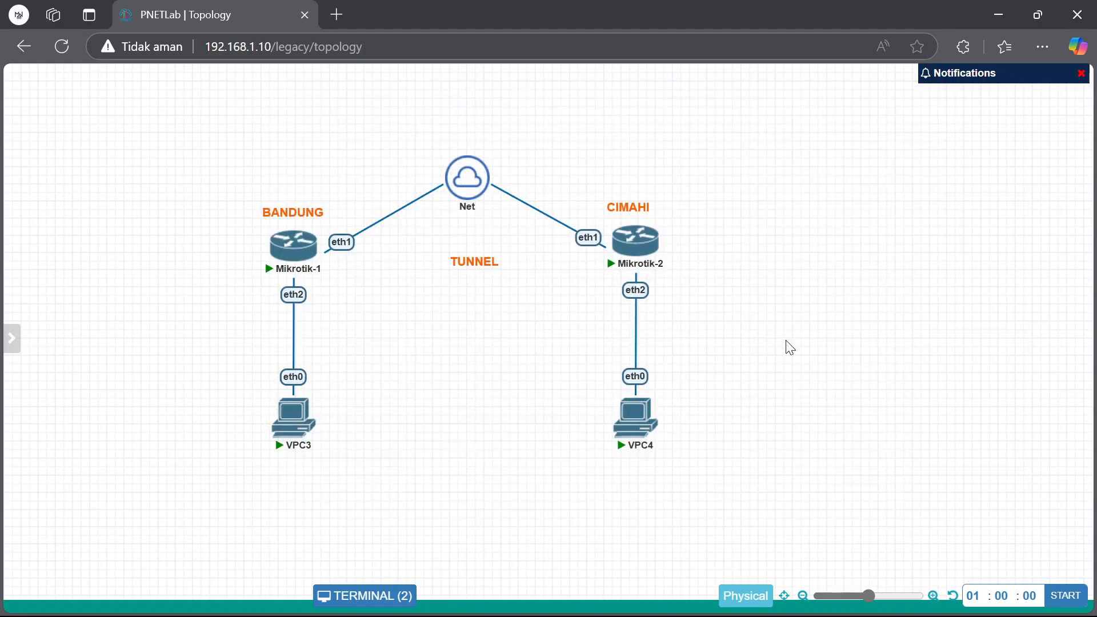
pyautogui.click(998, 14)
# Launch WinBox and log in to Mikrotik-1 at 10.0.137.43, skipping the password change
pyautogui.doubleClick(117, 237)
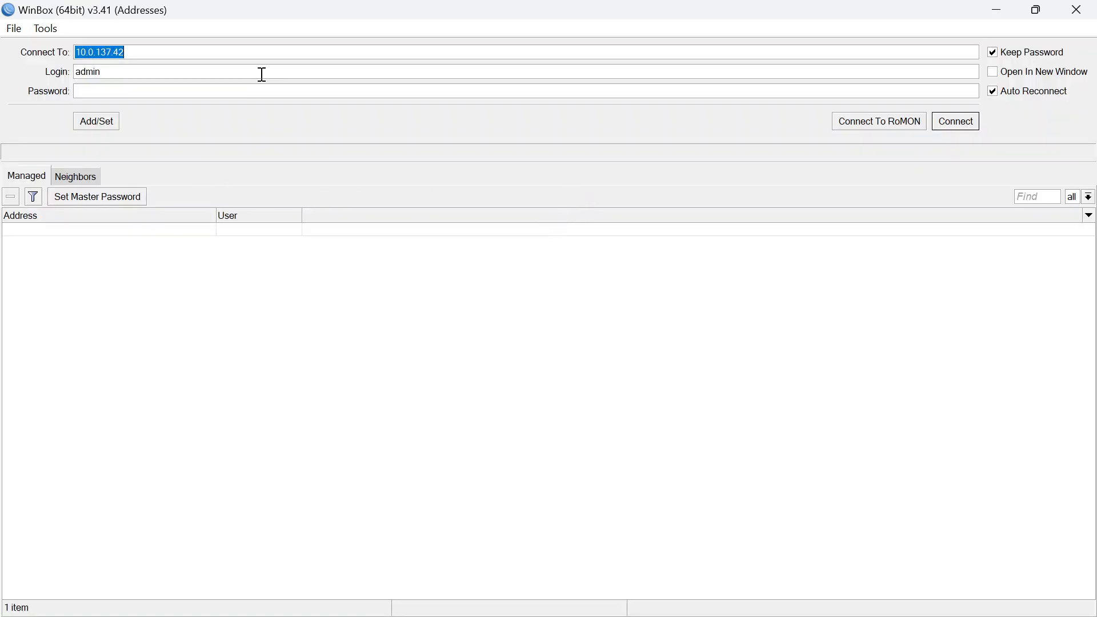
pyautogui.click(295, 49)
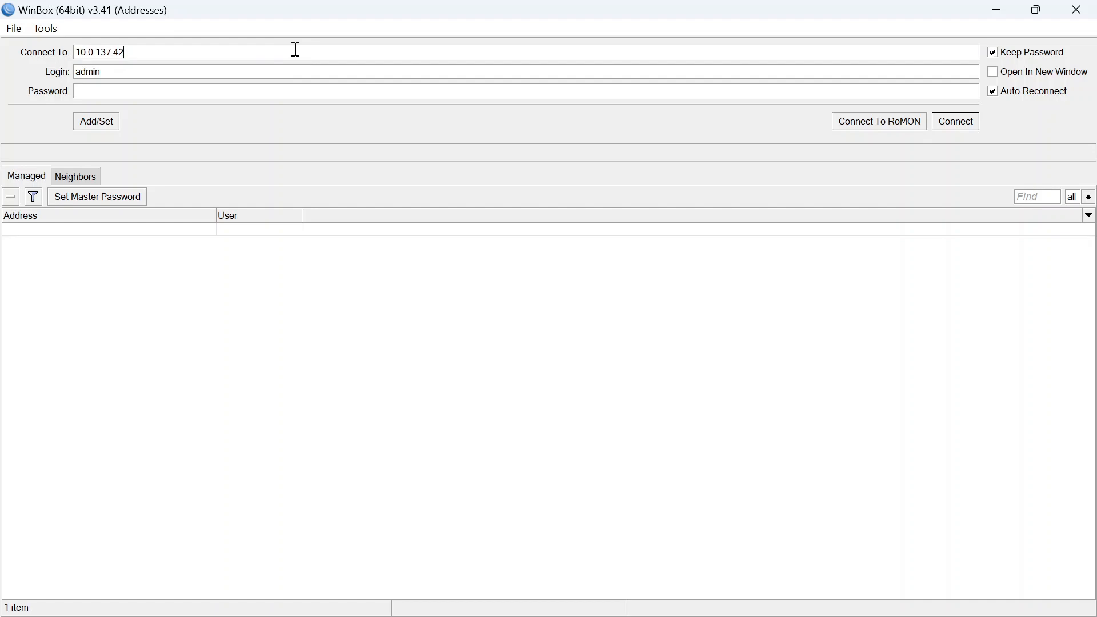
pyautogui.click(958, 126)
pyautogui.click(429, 130)
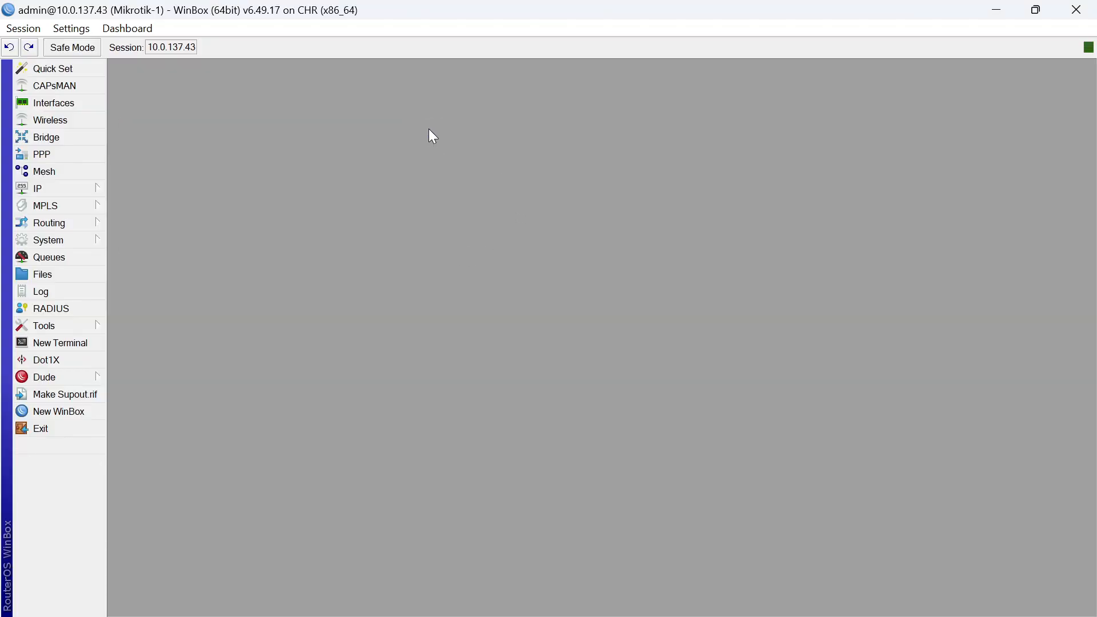
# Add EoIP tunnel eoip-tunnel-to-cimahi with remote address 10.0.137.42 and tunnel ID 15
pyautogui.click(89, 104)
pyautogui.click(121, 225)
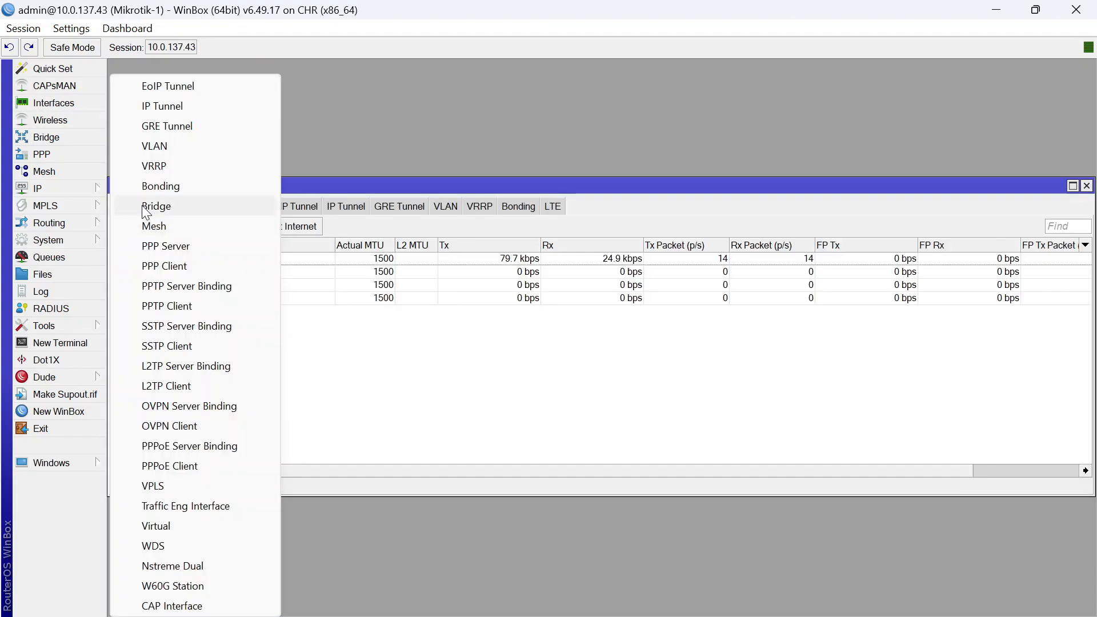
pyautogui.click(204, 84)
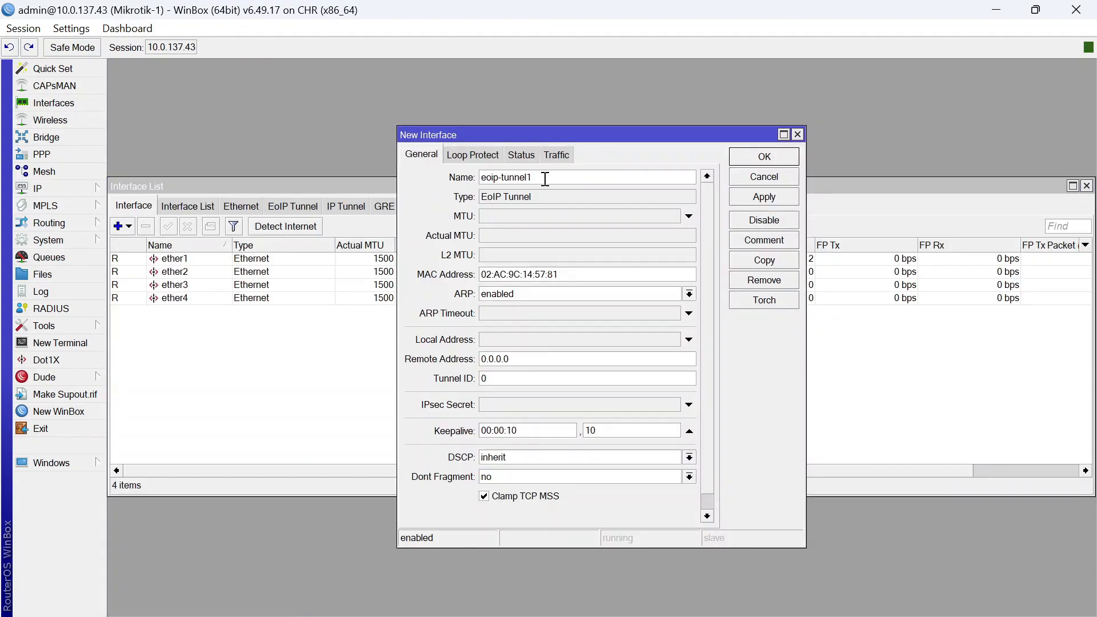
pyautogui.write('-to-cm')
pyautogui.press('BackSpace')
pyautogui.press('BackSpace')
pyautogui.press('BackSpace')
pyautogui.press('BackSpace')
pyautogui.press('BackSpace')
pyautogui.press('BackSpace')
pyautogui.write('10.0.137.')
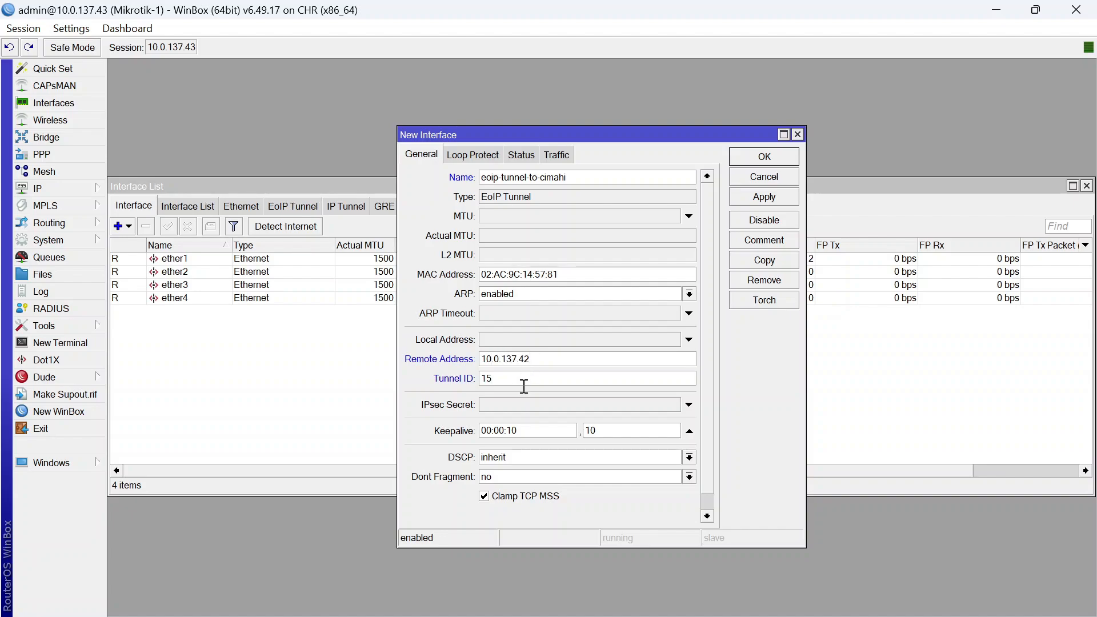
pyautogui.click(736, 157)
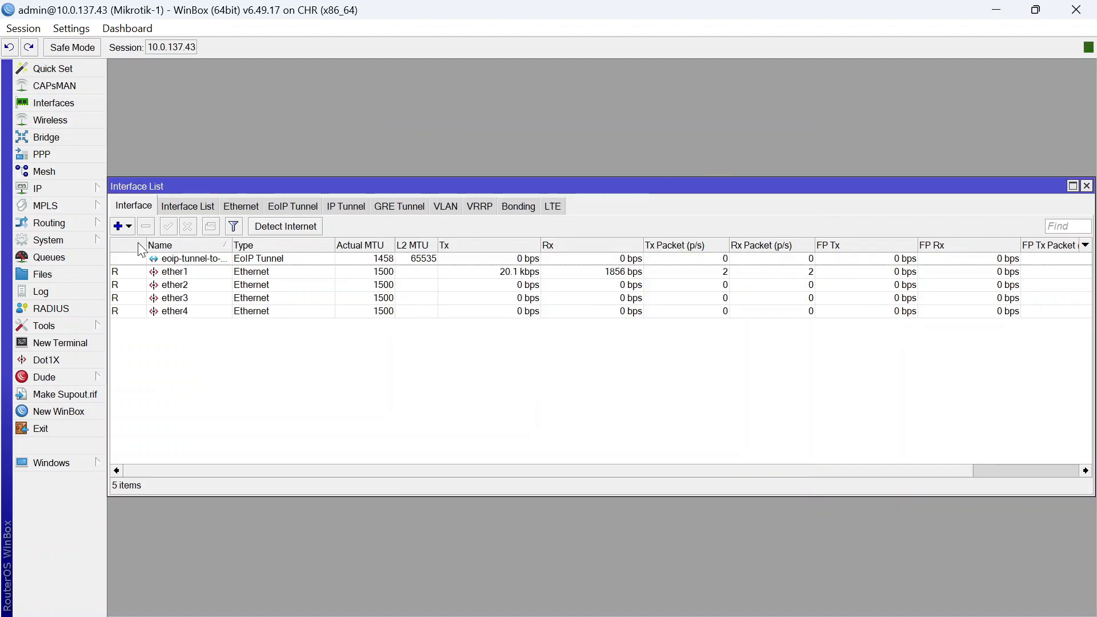
# Open a new WinBox session to Mikrotik-2 via RoMON through Mikrotik-1
pyautogui.moveTo(733, 597)
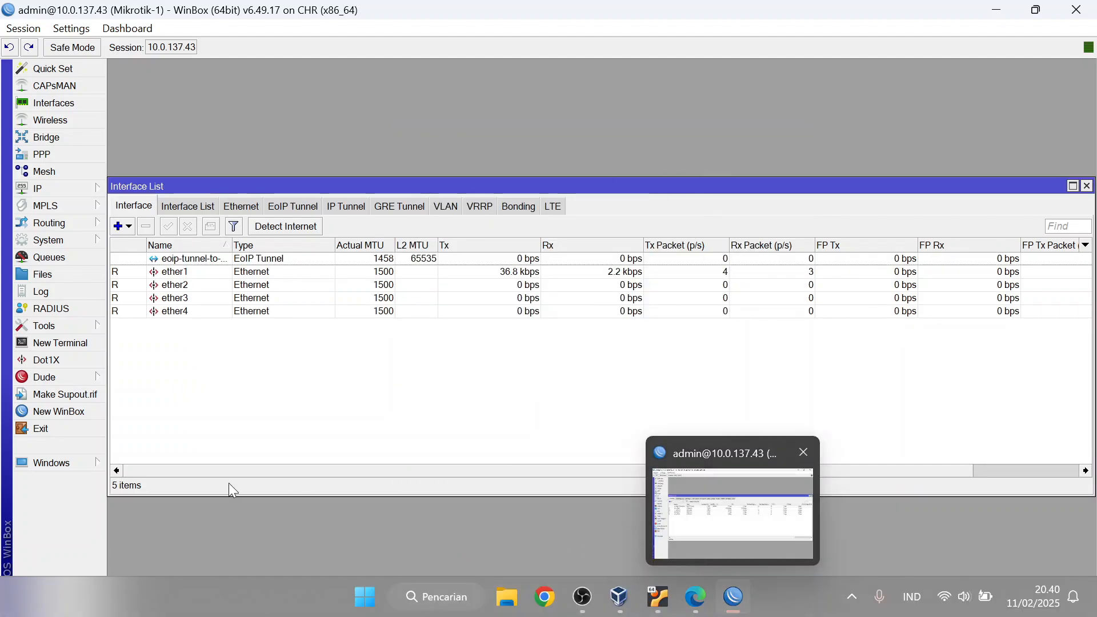
pyautogui.click(87, 411)
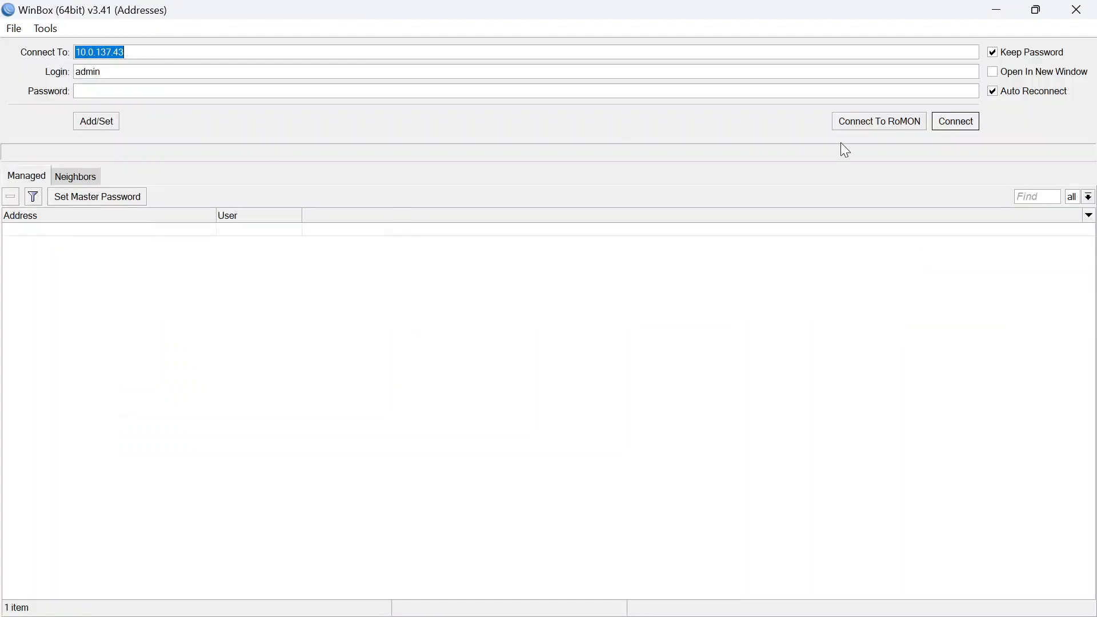
pyautogui.click(878, 122)
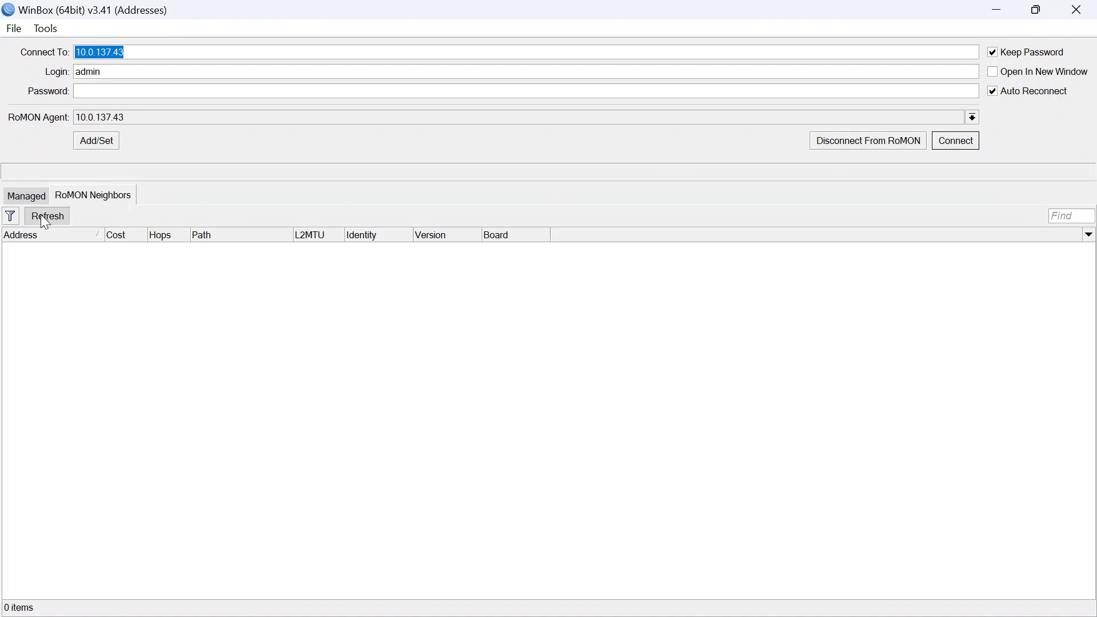
pyautogui.click(46, 221)
pyautogui.click(271, 251)
pyautogui.click(956, 147)
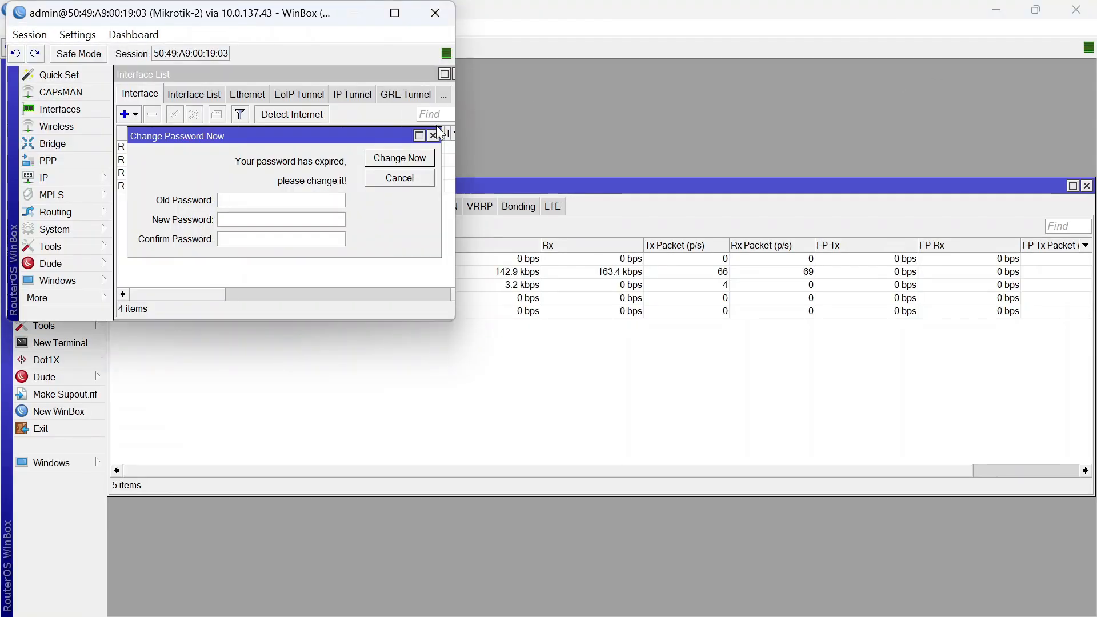
pyautogui.click(433, 136)
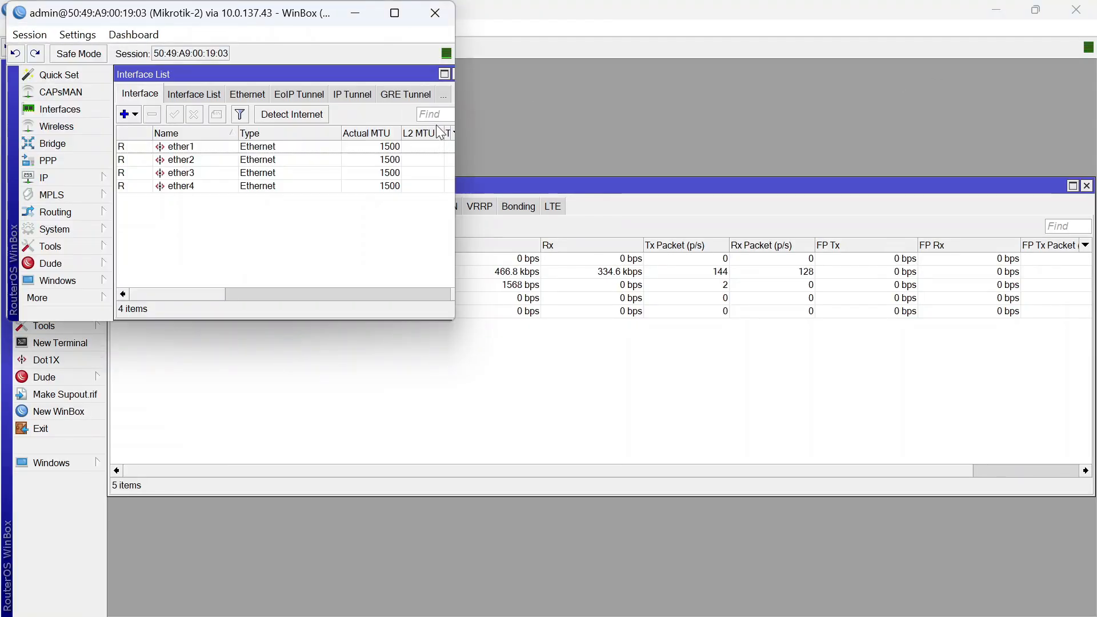
# Maximize the Mikrotik-2 session and show its interface list
pyautogui.click(395, 12)
pyautogui.click(451, 68)
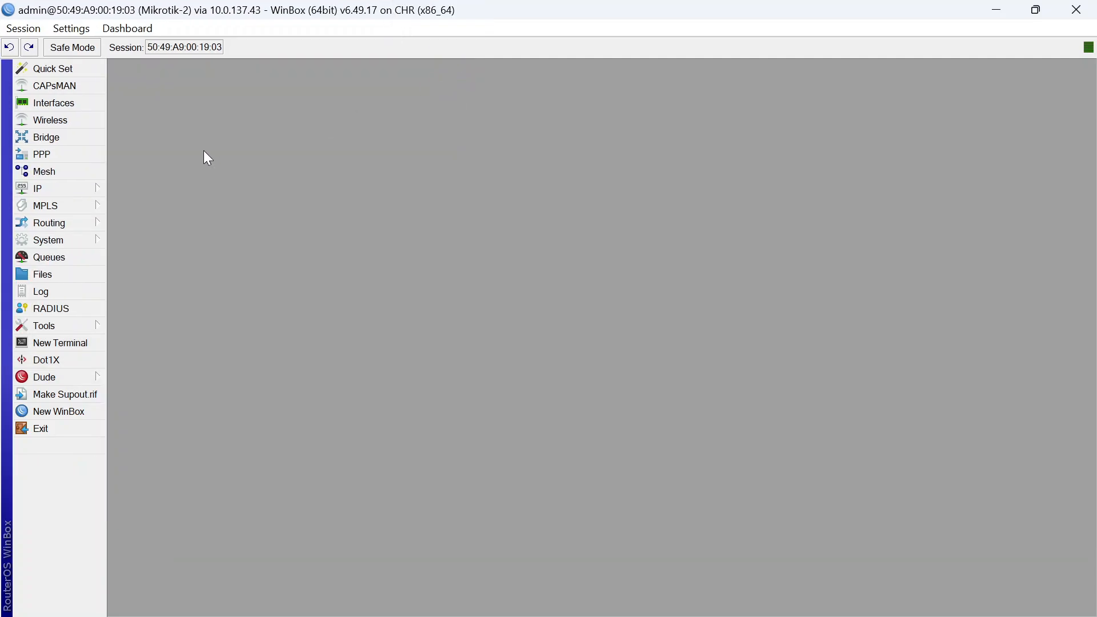
pyautogui.click(76, 103)
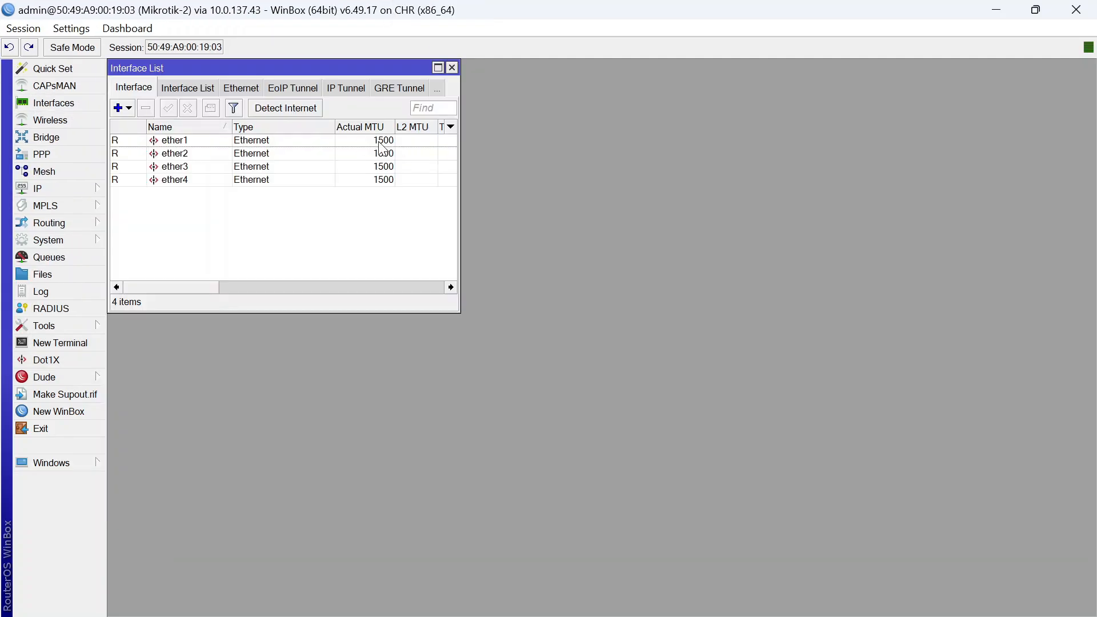
# On Mikrotik-2, add EoIP tunnel eoip-tunnel-to-bandung with its remote address and tunnel ID set
pyautogui.click(438, 68)
pyautogui.click(128, 106)
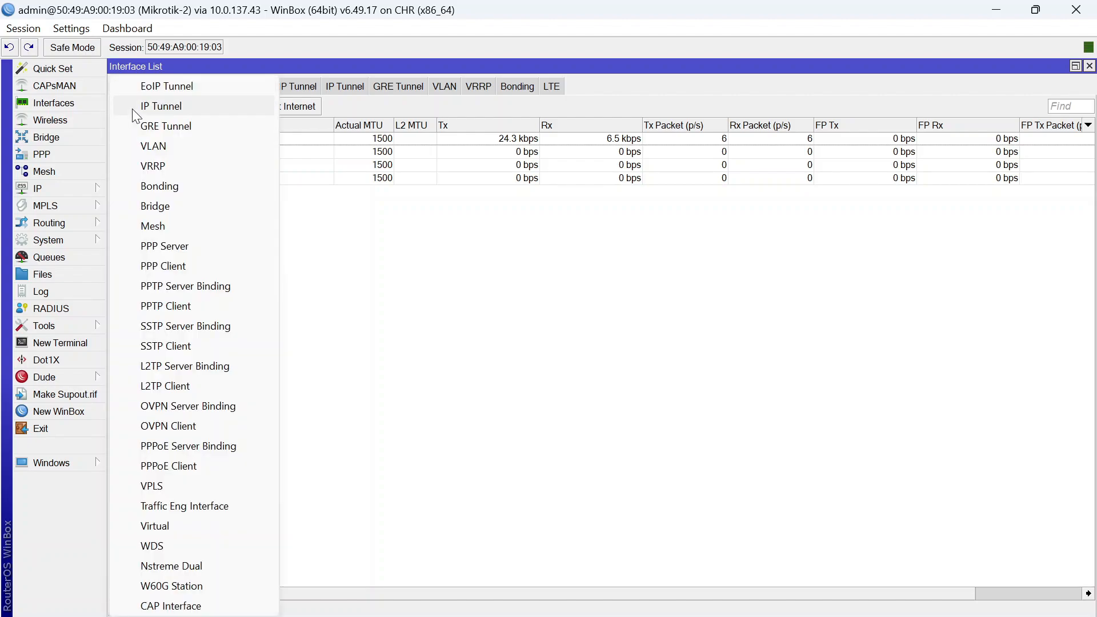
pyautogui.click(231, 87)
pyautogui.click(548, 173)
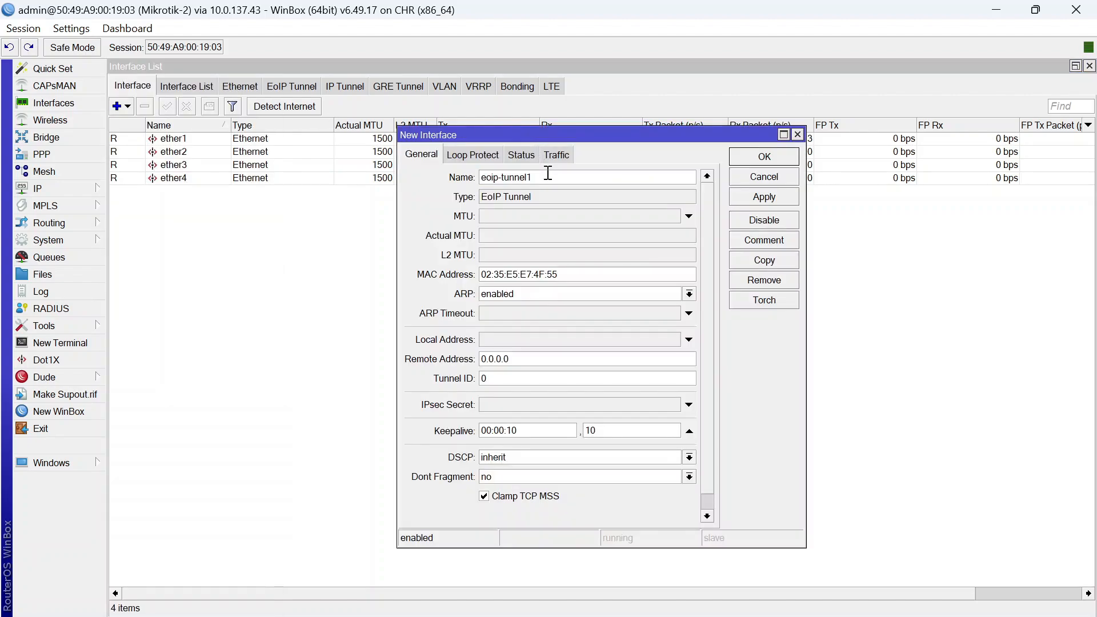
pyautogui.write('-to-bandung')
pyautogui.doubleClick(523, 361)
pyautogui.write('10.')
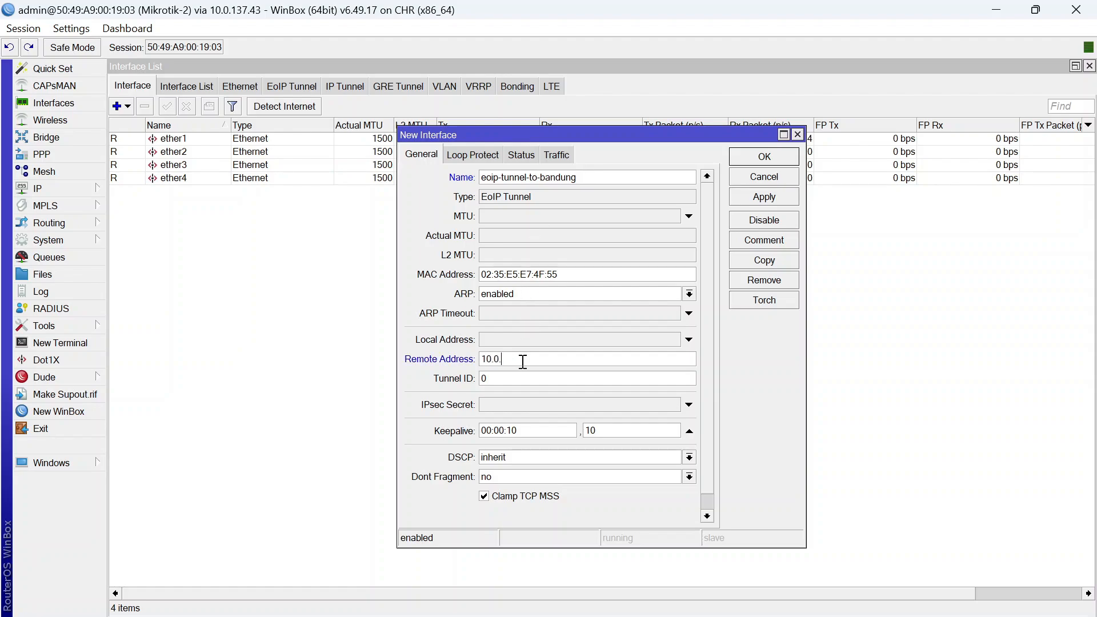
pyautogui.write('0.137.43')
pyautogui.click(520, 377)
pyautogui.press('BackSpace')
pyautogui.click(764, 157)
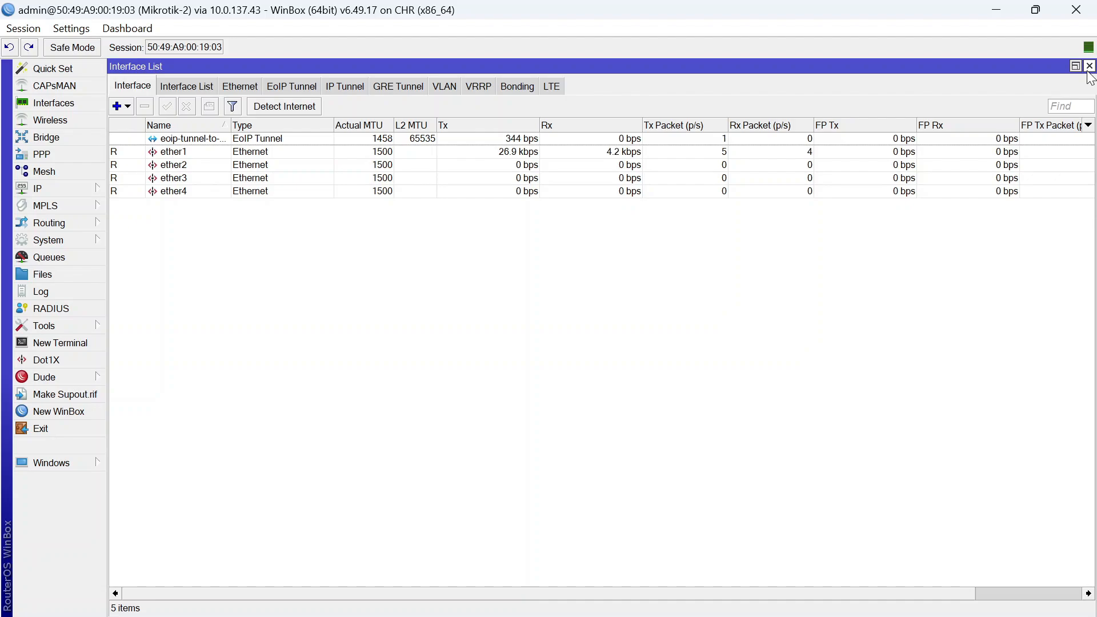
# Confirm the EoIP tunnels are running on both routers, then close both interface lists
pyautogui.moveTo(727, 594)
pyautogui.click(680, 463)
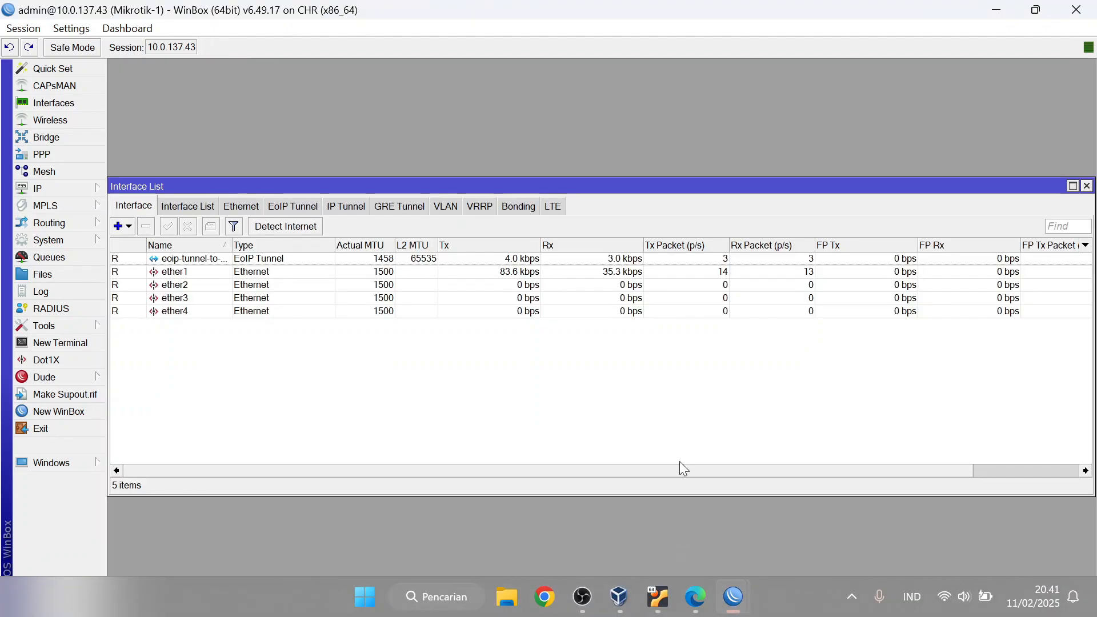
pyautogui.click(116, 260)
pyautogui.click(420, 415)
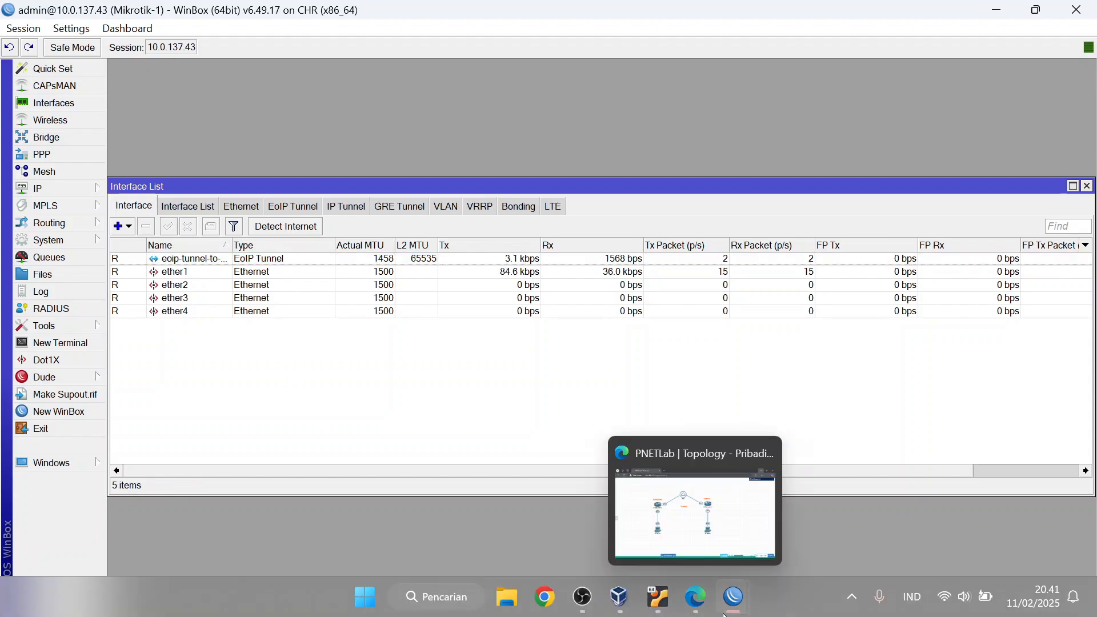
pyautogui.moveTo(727, 596)
pyautogui.click(823, 503)
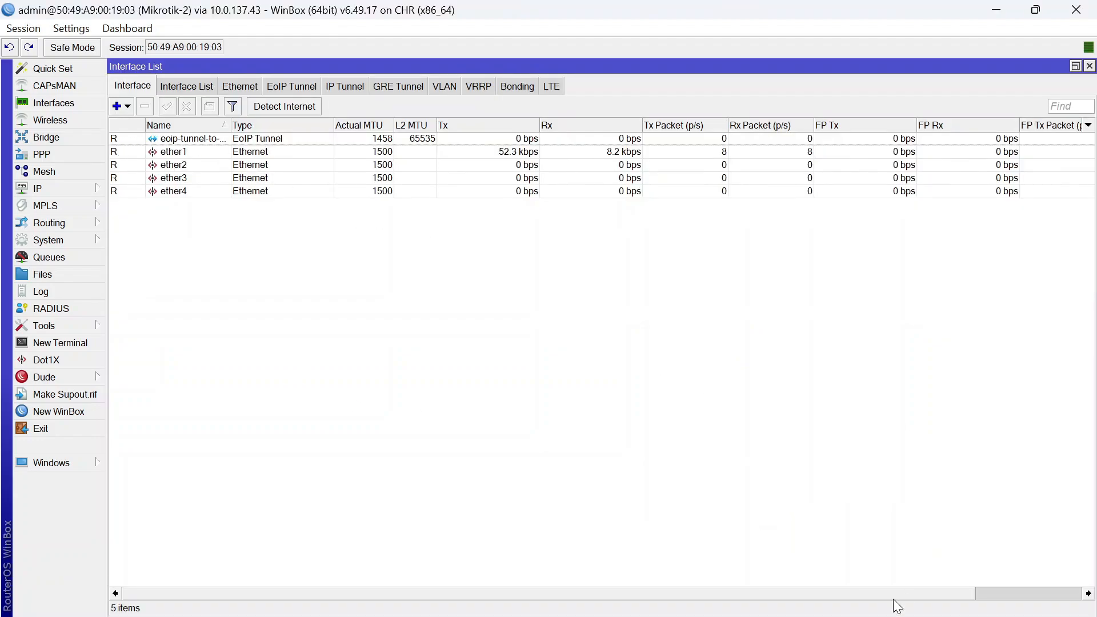
pyautogui.click(1090, 68)
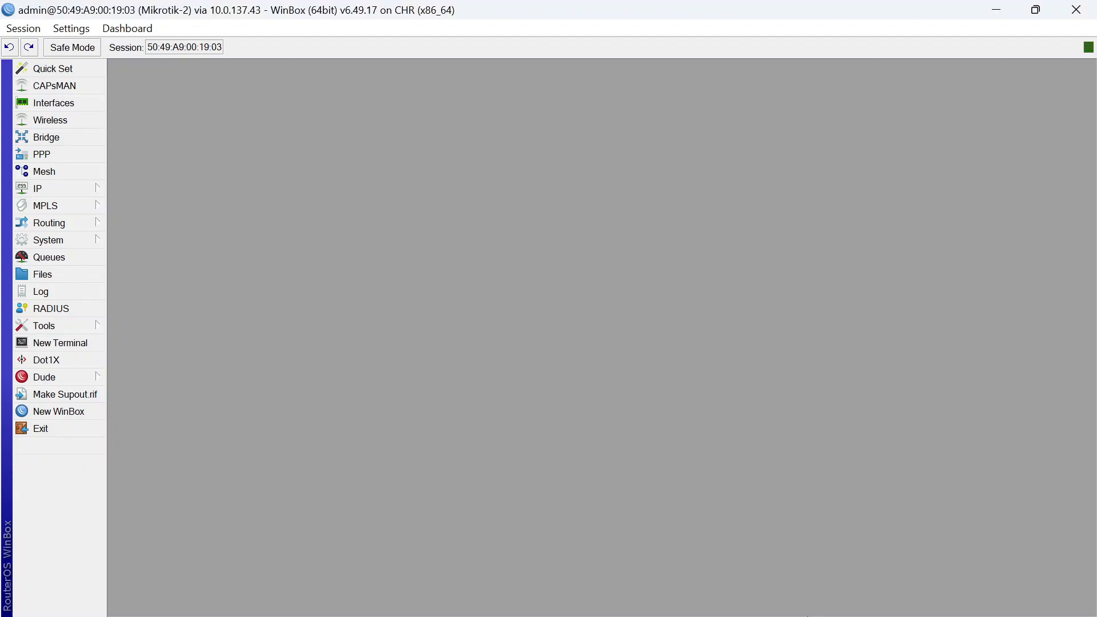
pyautogui.moveTo(734, 596)
pyautogui.click(685, 522)
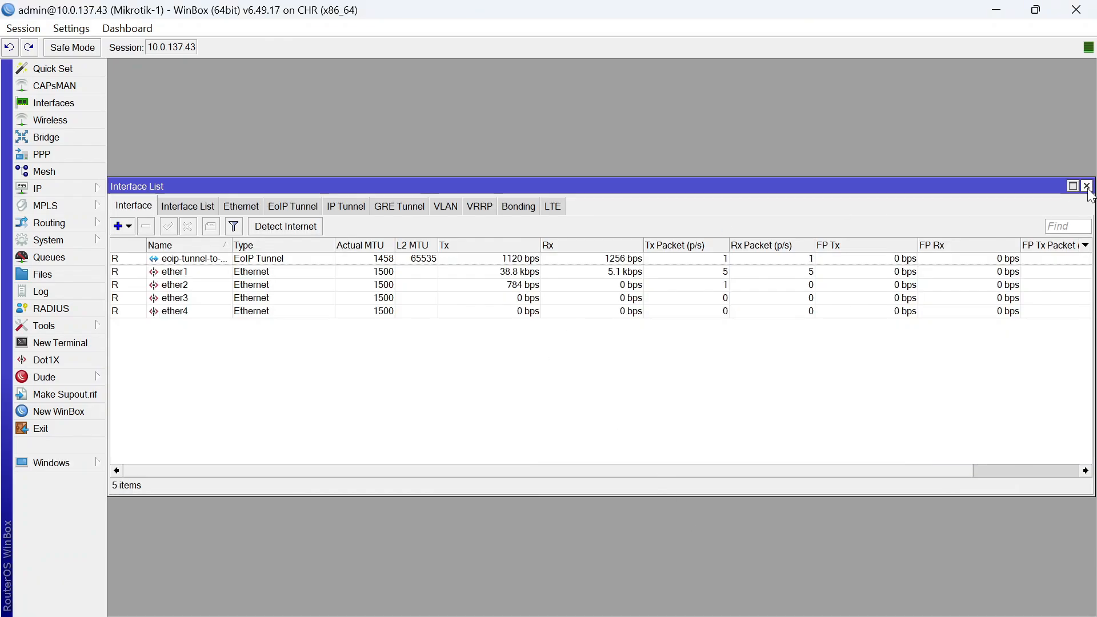
pyautogui.click(1086, 185)
# Create a new bridge named bridge-eoip on Mikrotik-1
pyautogui.click(91, 139)
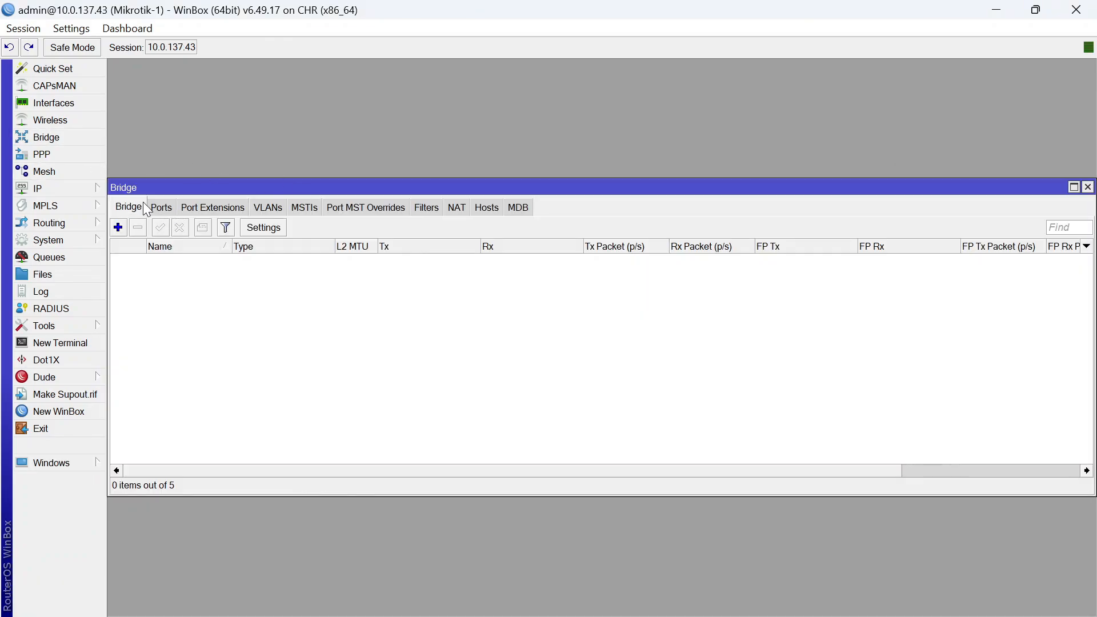
pyautogui.click(160, 207)
pyautogui.click(129, 207)
pyautogui.click(119, 227)
pyautogui.click(594, 220)
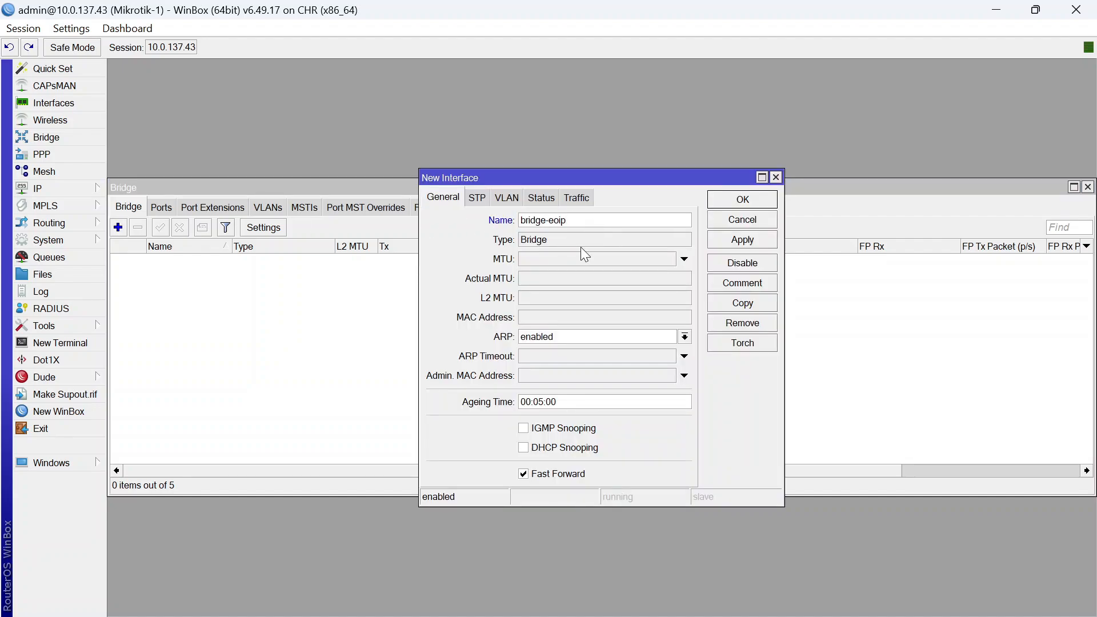
pyautogui.click(735, 201)
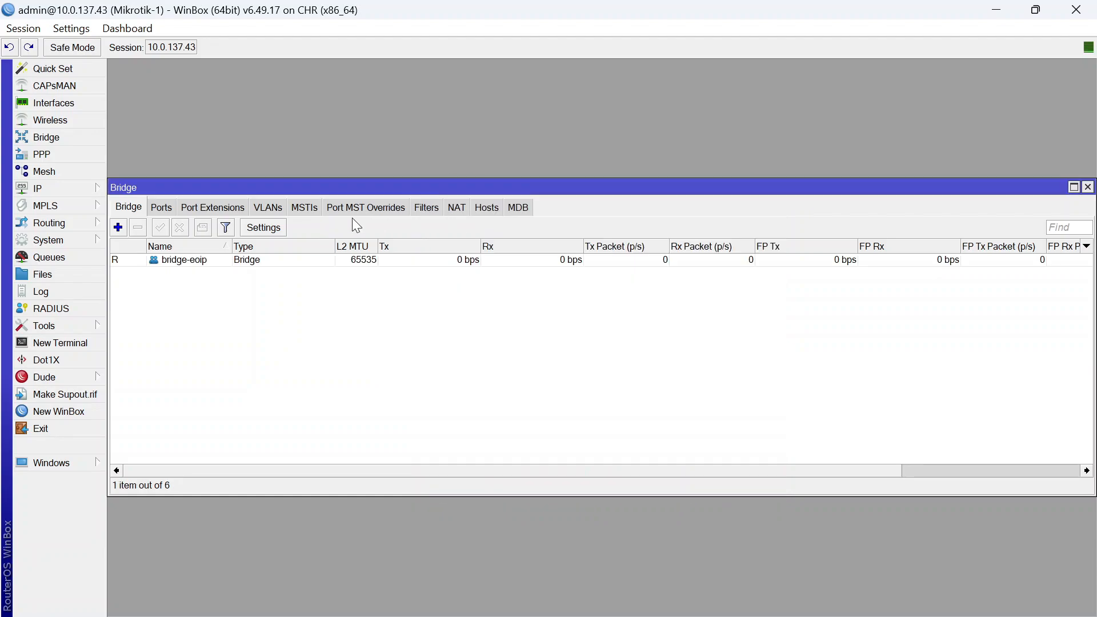
# Add eoip-tunnel-to-cimahi as a port of bridge-eoip
pyautogui.click(163, 208)
pyautogui.click(119, 227)
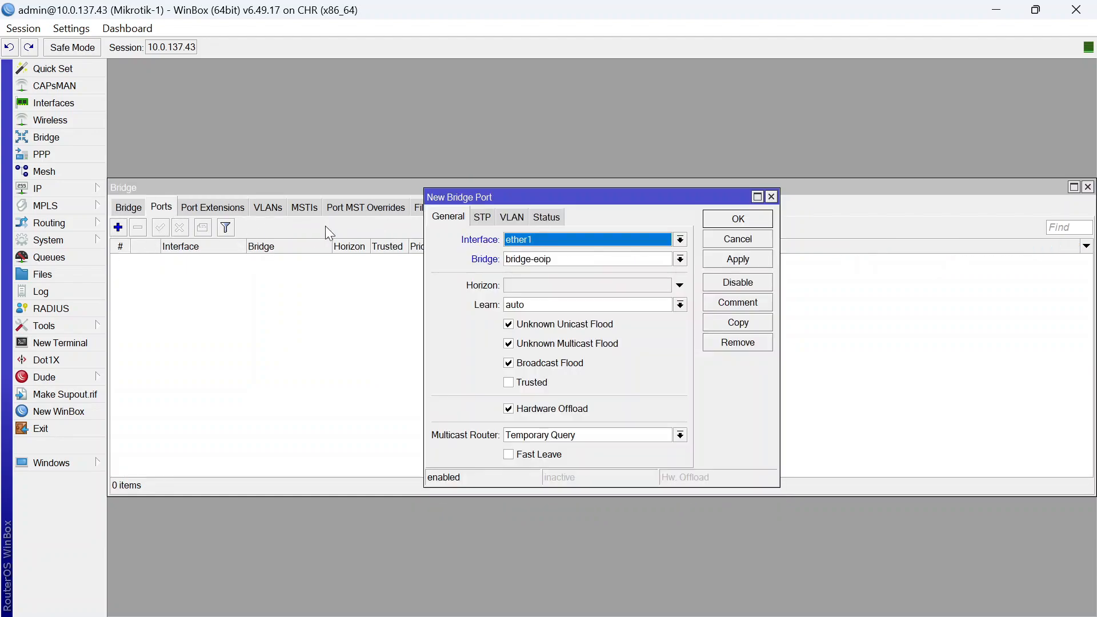
pyautogui.click(561, 245)
pyautogui.click(612, 270)
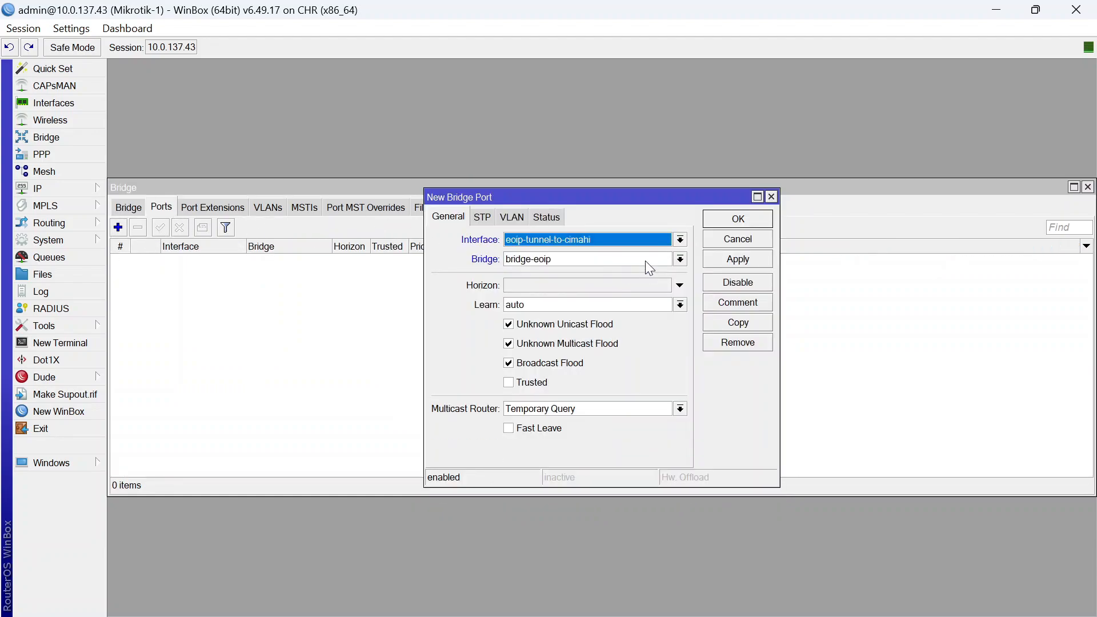
pyautogui.click(740, 221)
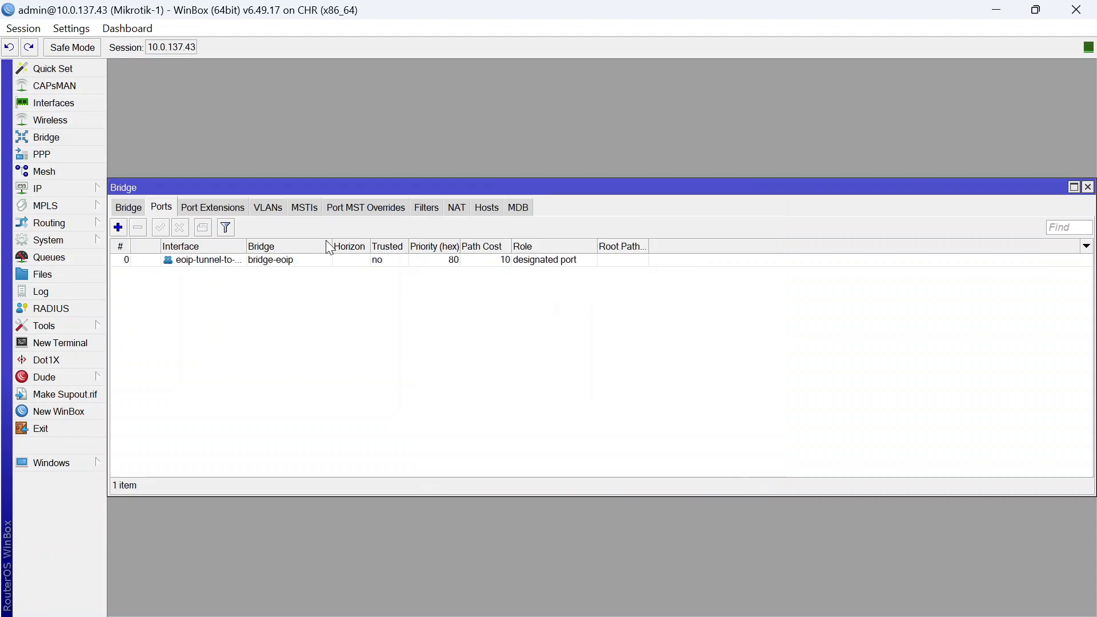
# Start adding another bridge-eoip port, then cancel it
pyautogui.click(118, 228)
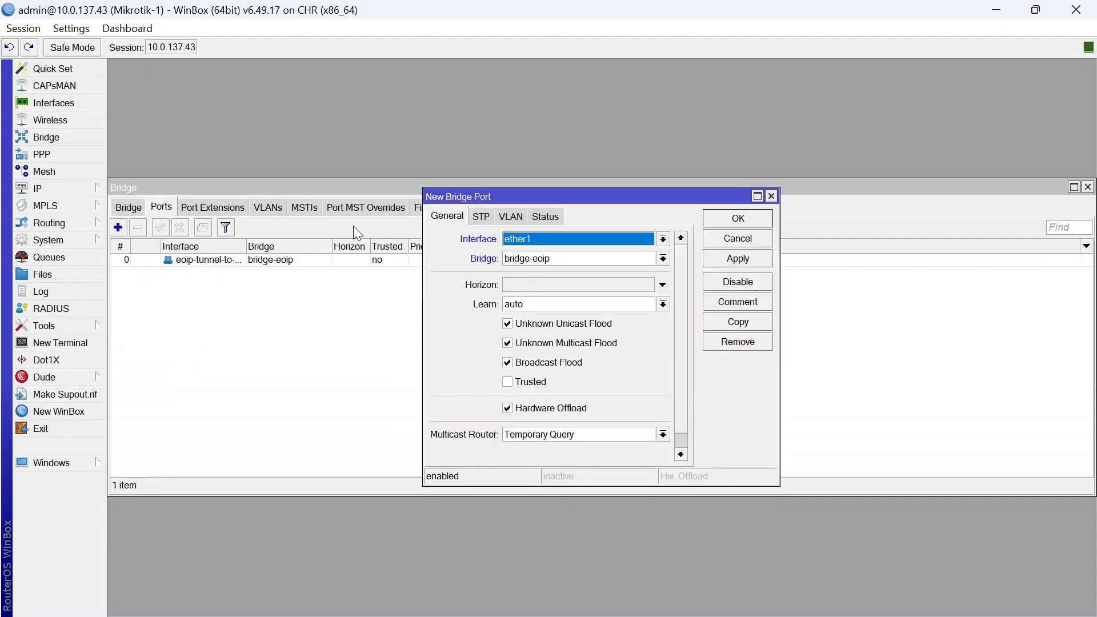
pyautogui.click(662, 259)
pyautogui.click(657, 273)
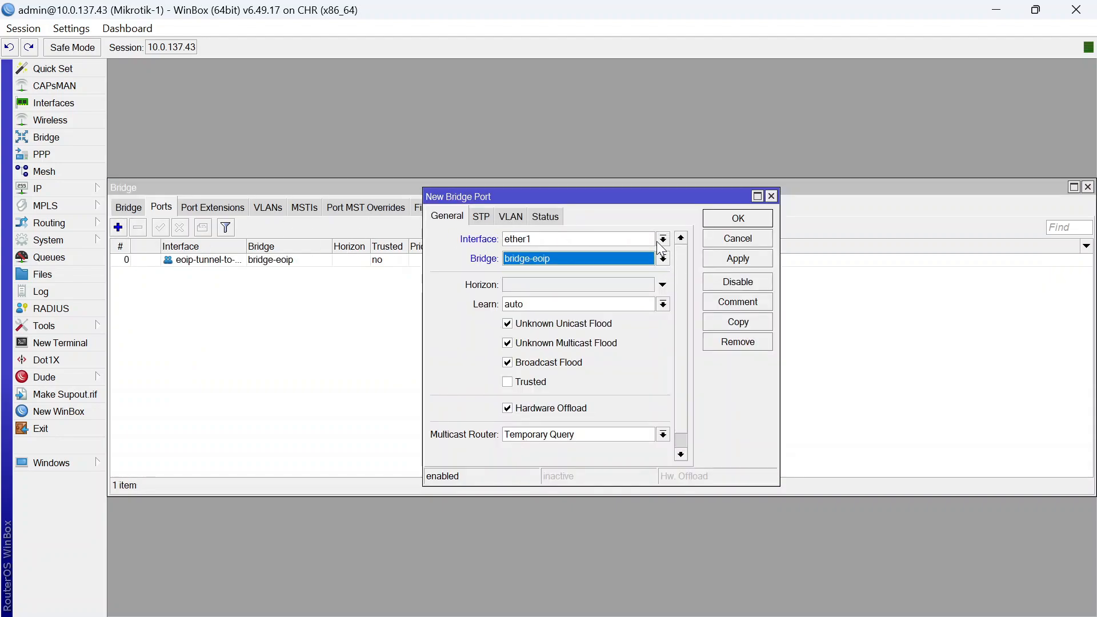
pyautogui.click(662, 239)
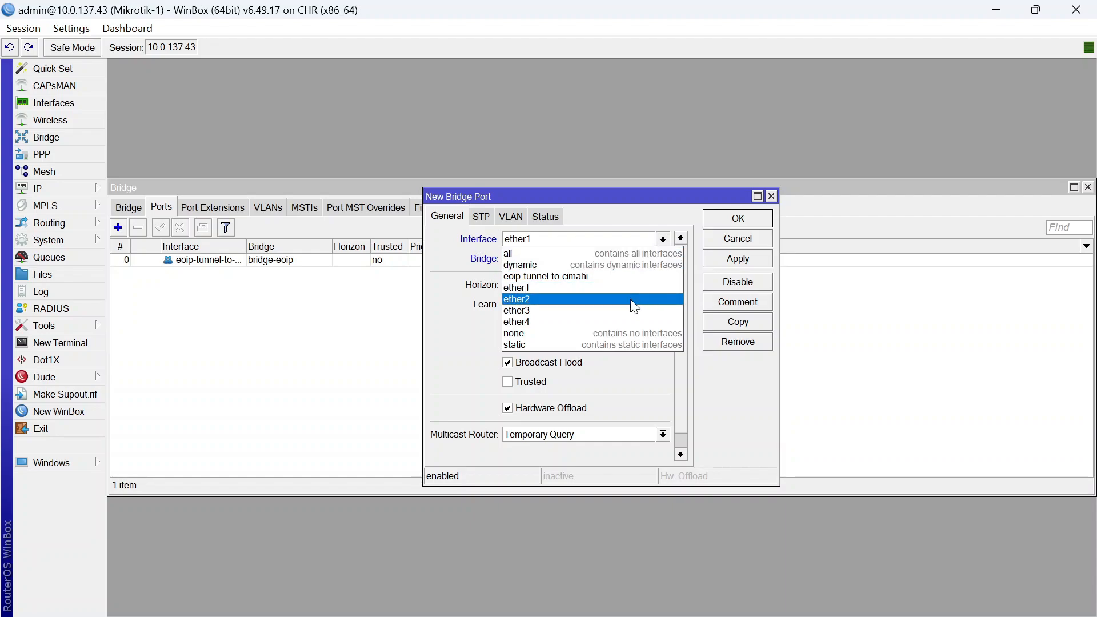
pyautogui.click(772, 196)
pyautogui.click(772, 196)
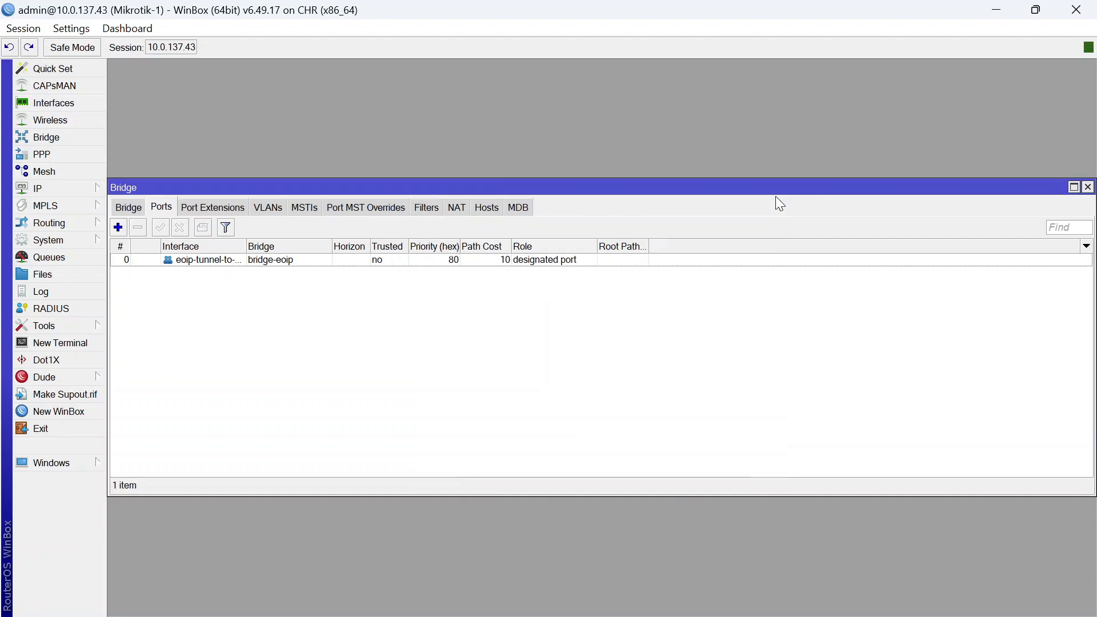
# Back in Mikrotik-1's WinBox session, add ether2 as a port of bridge-eoip
pyautogui.click(713, 589)
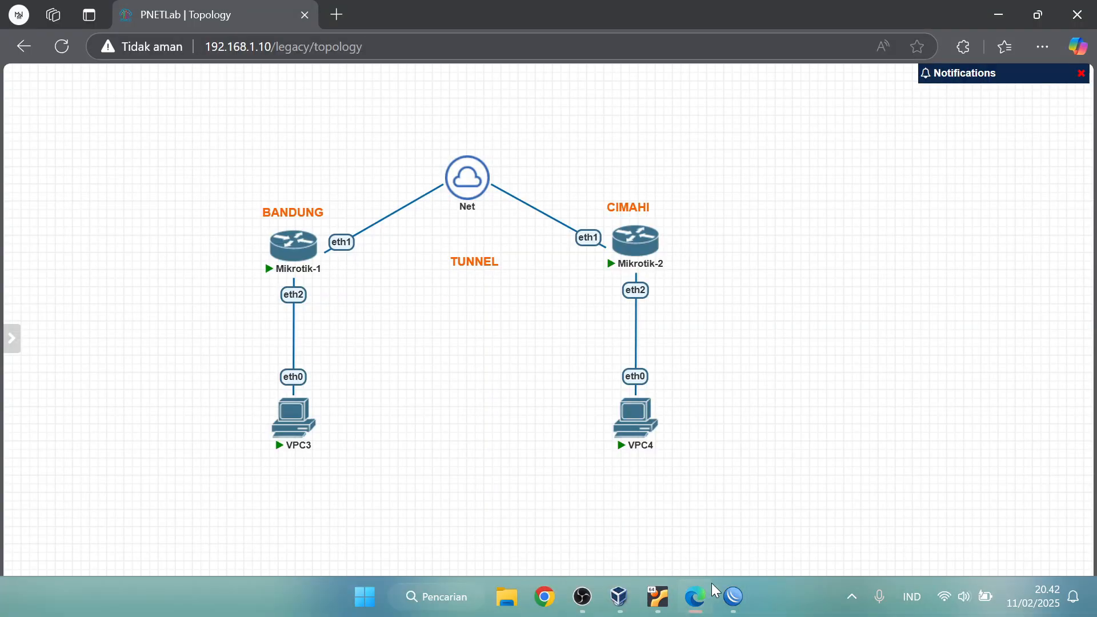
pyautogui.moveTo(733, 597)
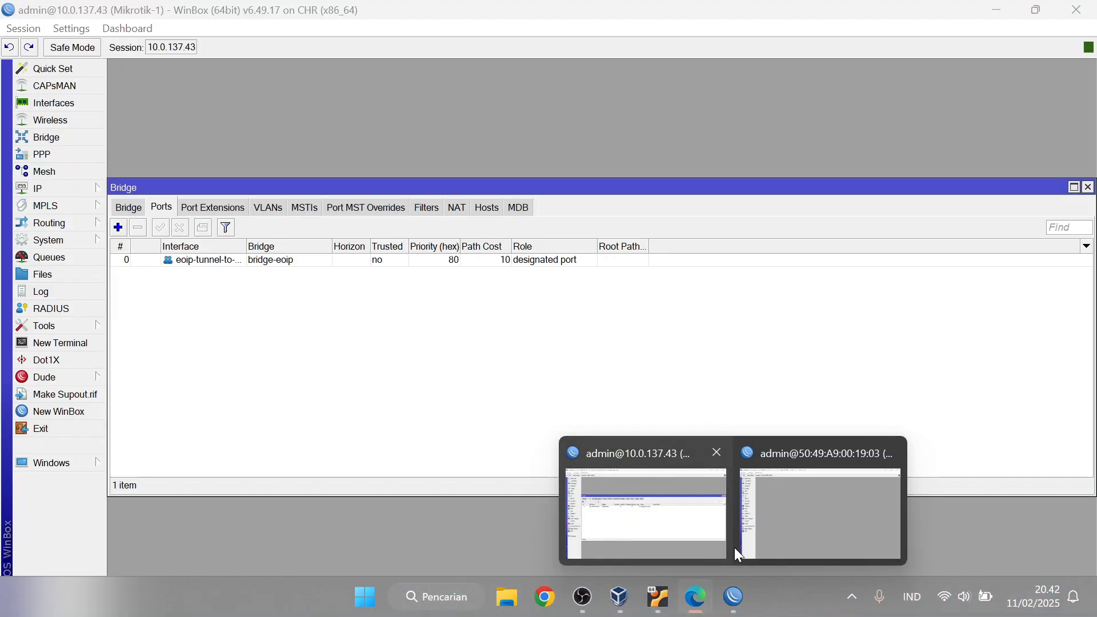
pyautogui.click(703, 506)
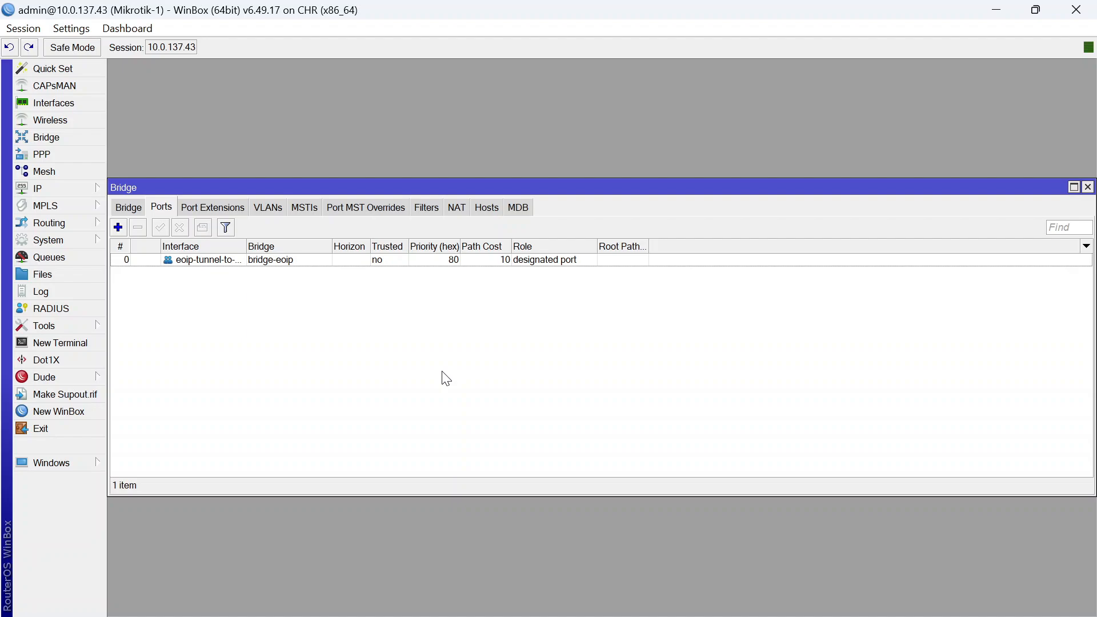
pyautogui.click(118, 227)
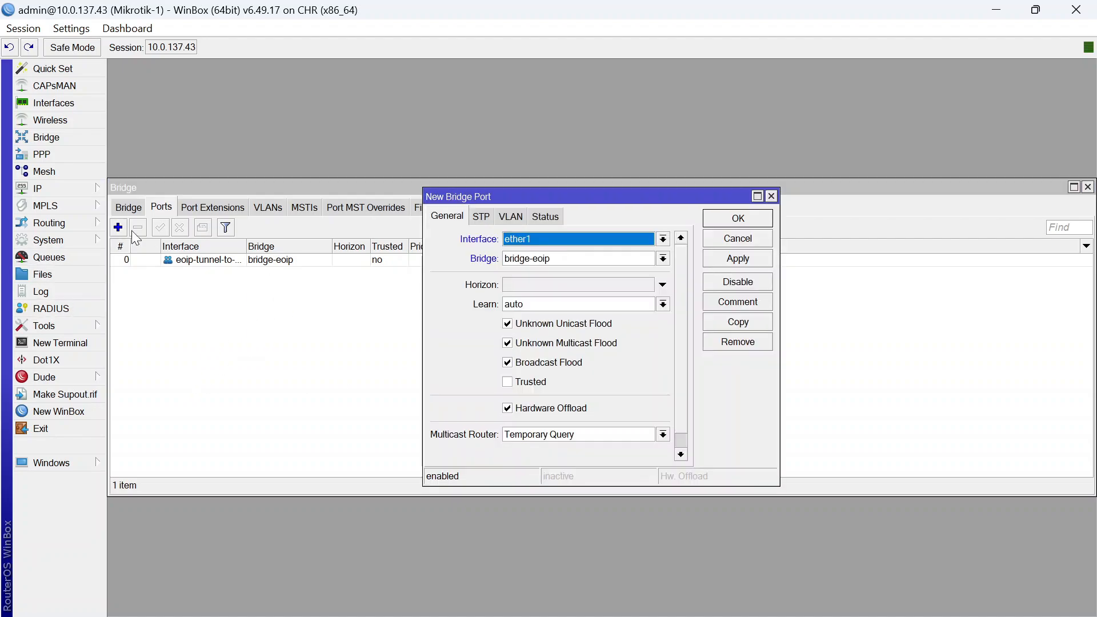
pyautogui.click(574, 239)
pyautogui.click(588, 317)
pyautogui.click(755, 223)
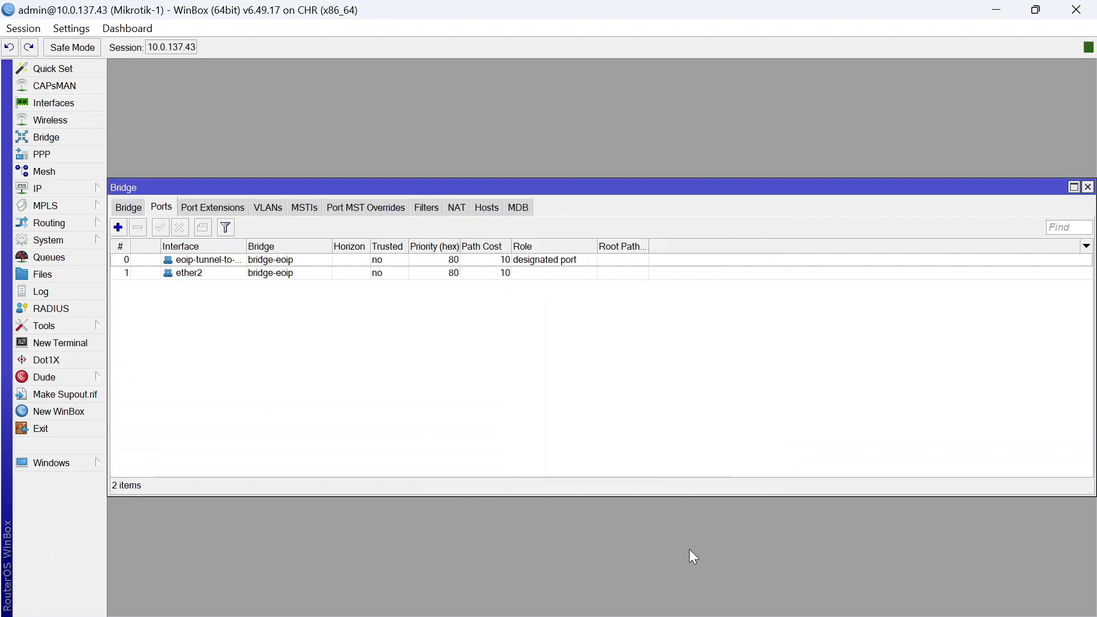
# Create a bridge named bridge-eoip on Mikrotik-2
pyautogui.moveTo(730, 594)
pyautogui.click(763, 547)
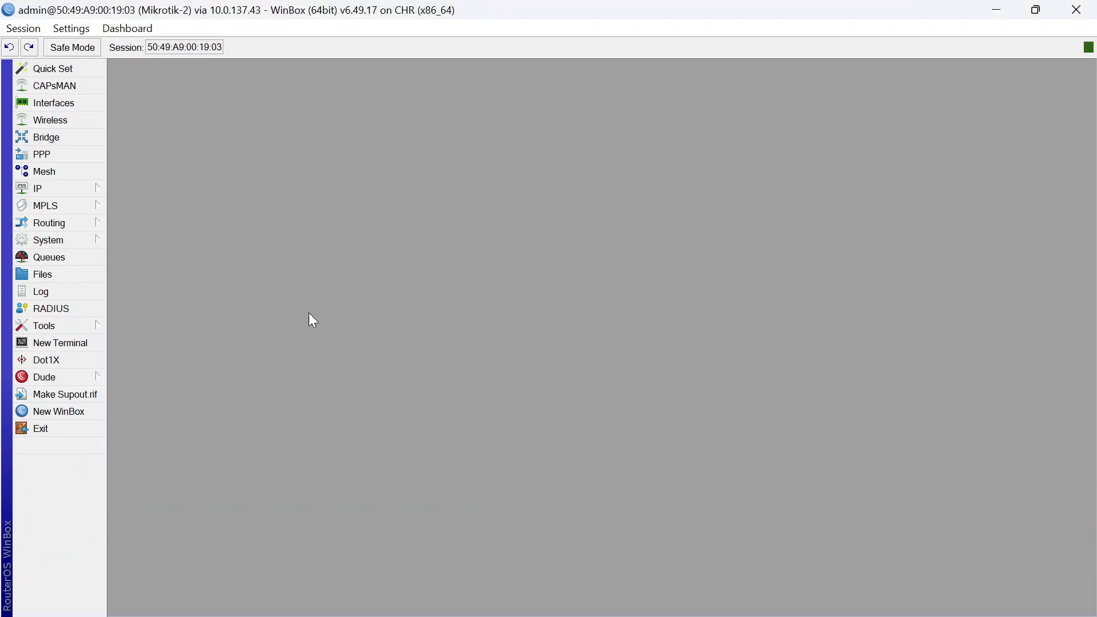
pyautogui.click(81, 133)
pyautogui.click(118, 227)
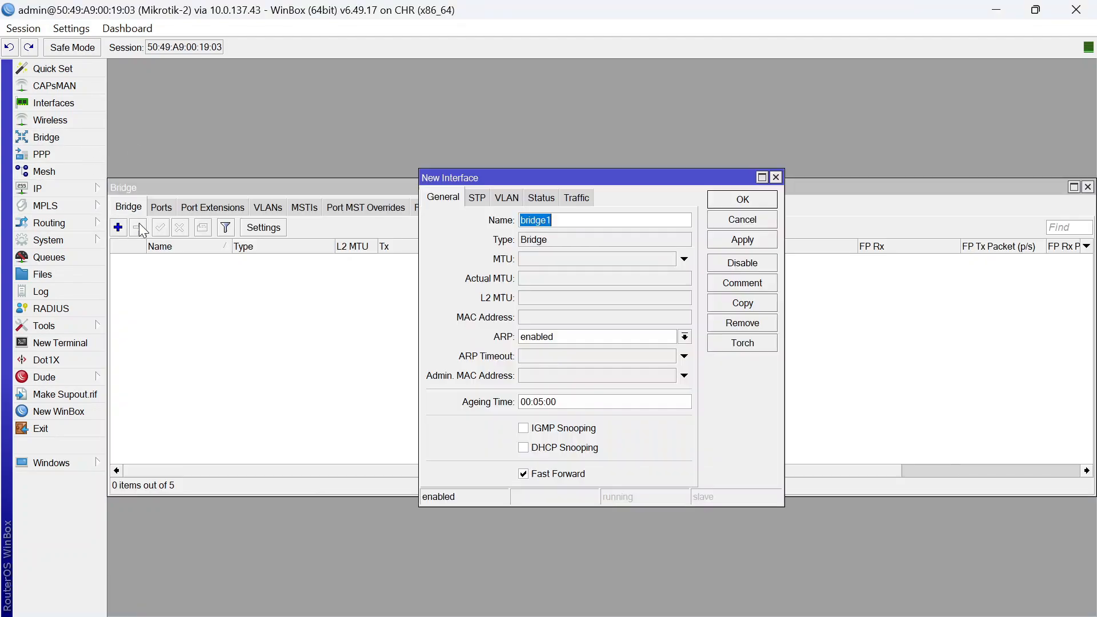
pyautogui.click(582, 218)
pyautogui.click(742, 199)
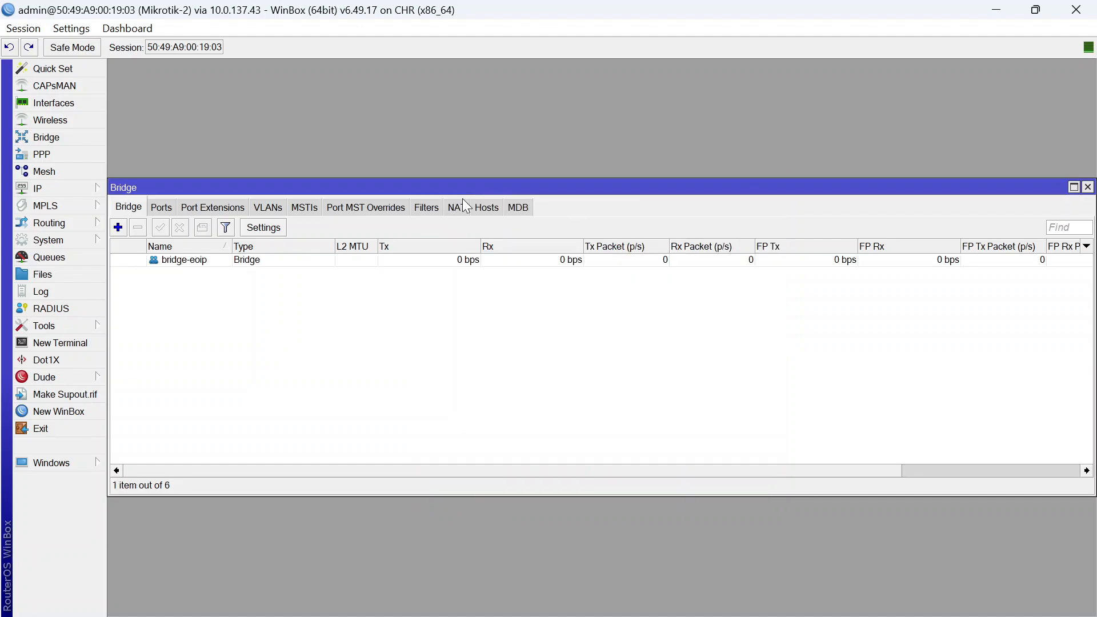
# Add eoip-tunnel-to-bandung and ether2 as ports of Mikrotik-2's bridge-eoip
pyautogui.click(161, 207)
pyautogui.click(118, 227)
pyautogui.click(581, 240)
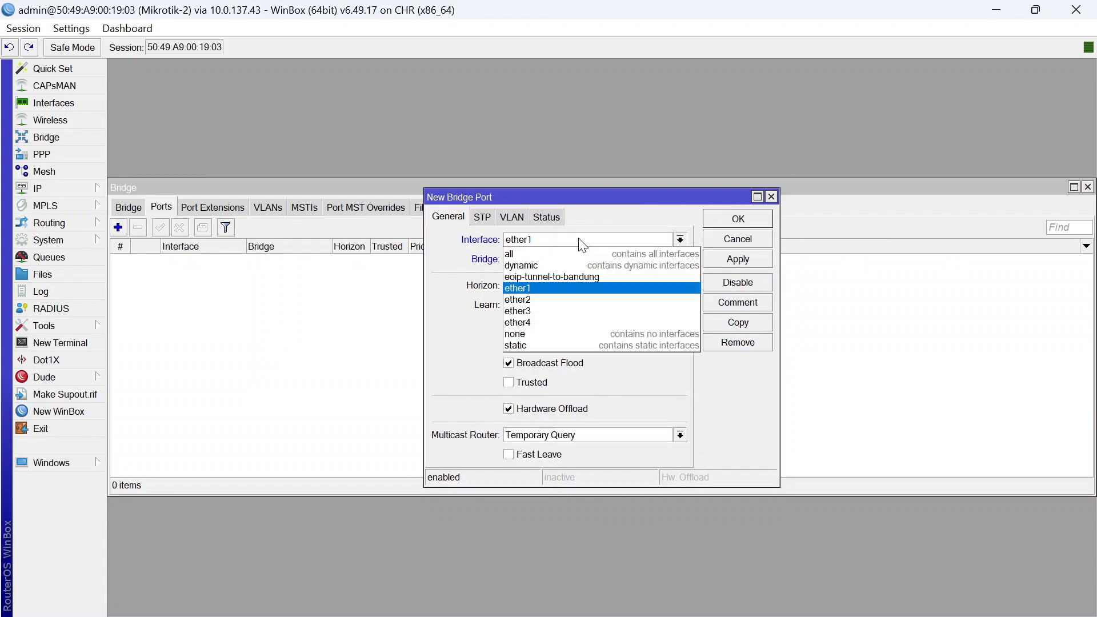
pyautogui.click(588, 276)
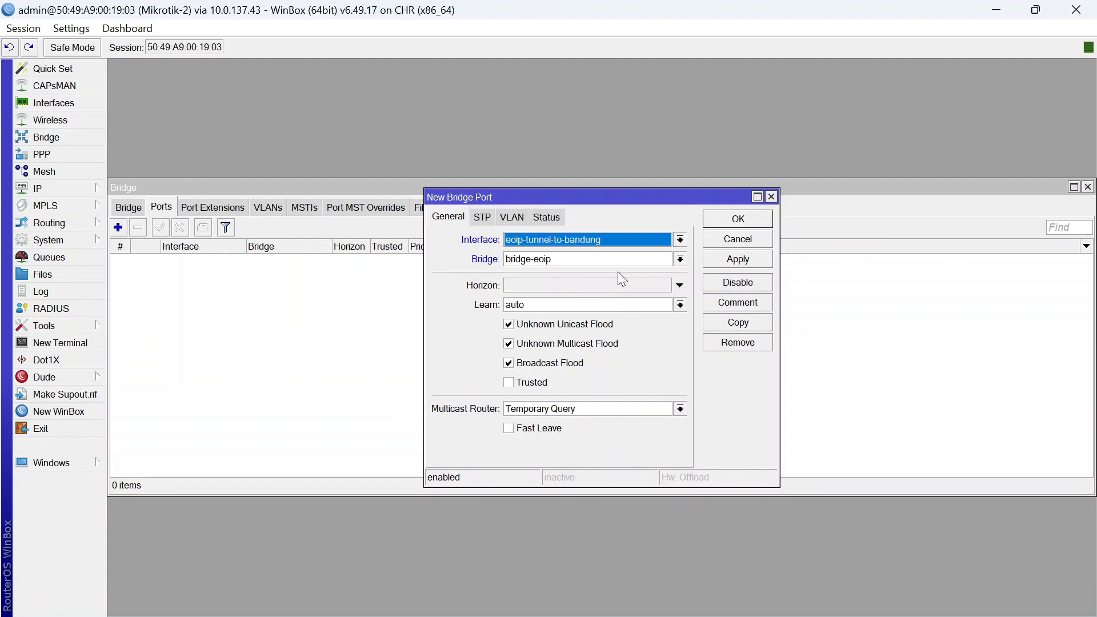
pyautogui.click(738, 219)
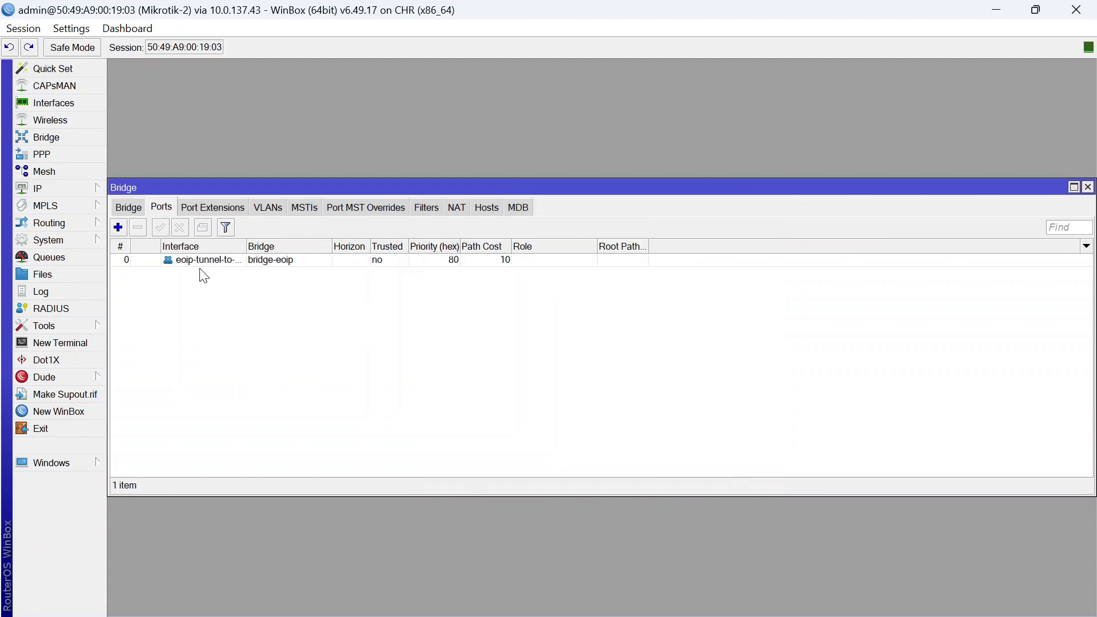
pyautogui.click(123, 231)
pyautogui.click(624, 239)
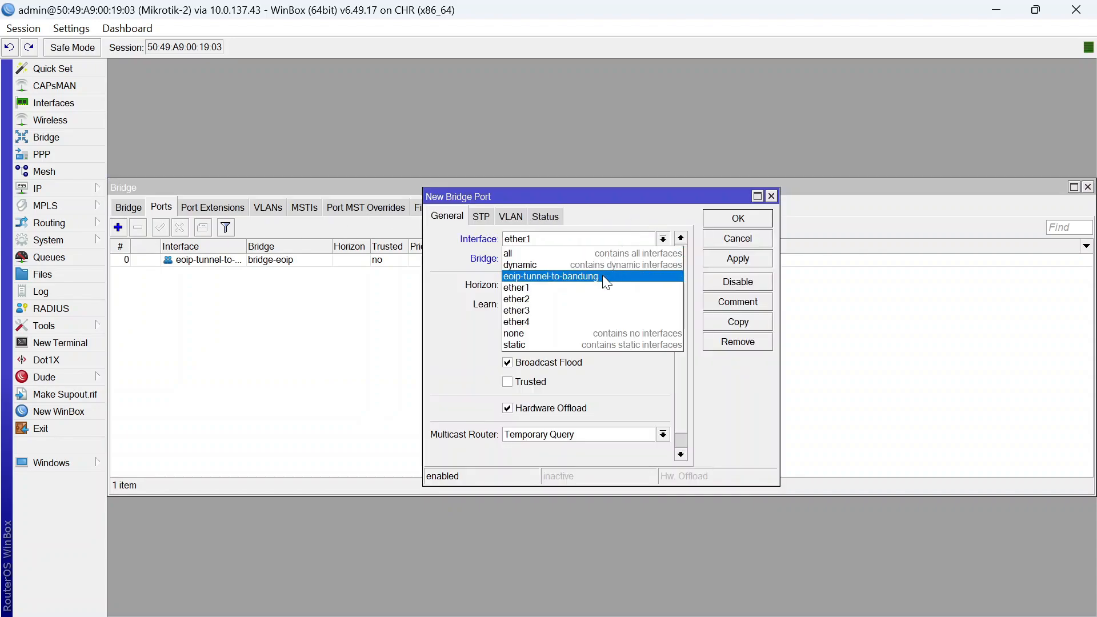
pyautogui.click(574, 295)
pyautogui.click(721, 220)
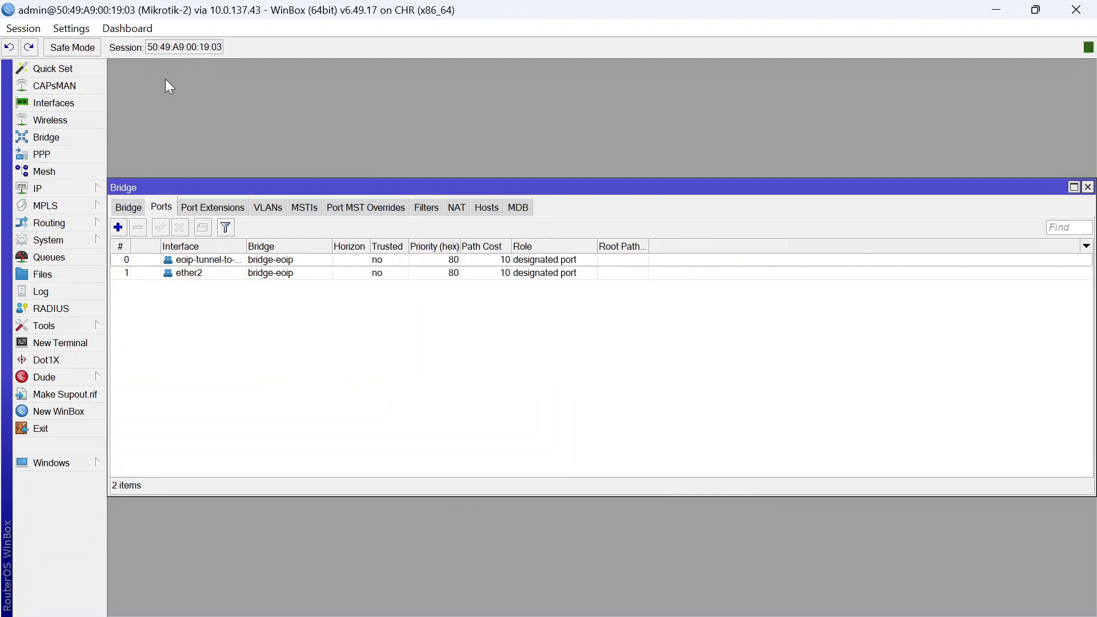
# Close the Bridge windows on both Mikrotik-2 and Mikrotik-1
pyautogui.click(137, 206)
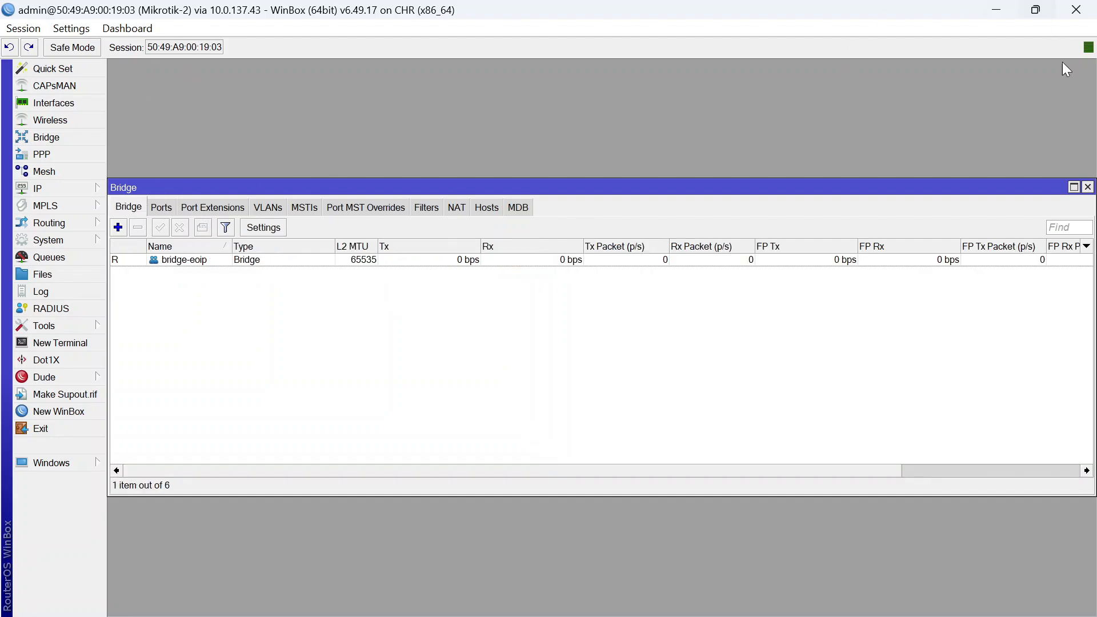
pyautogui.click(1087, 187)
pyautogui.moveTo(744, 610)
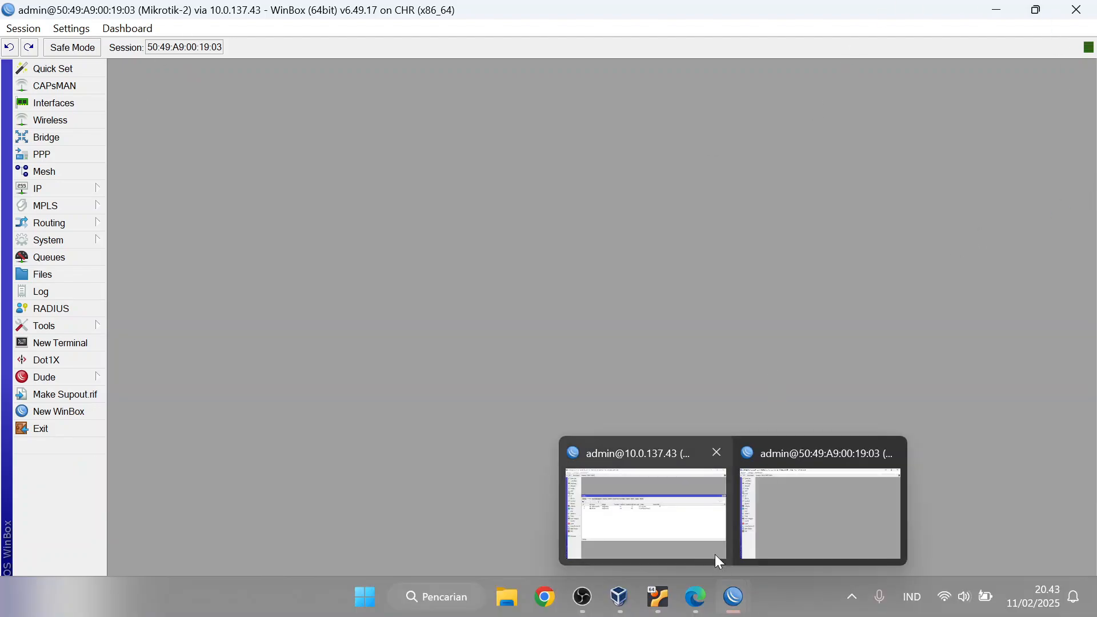
pyautogui.click(717, 557)
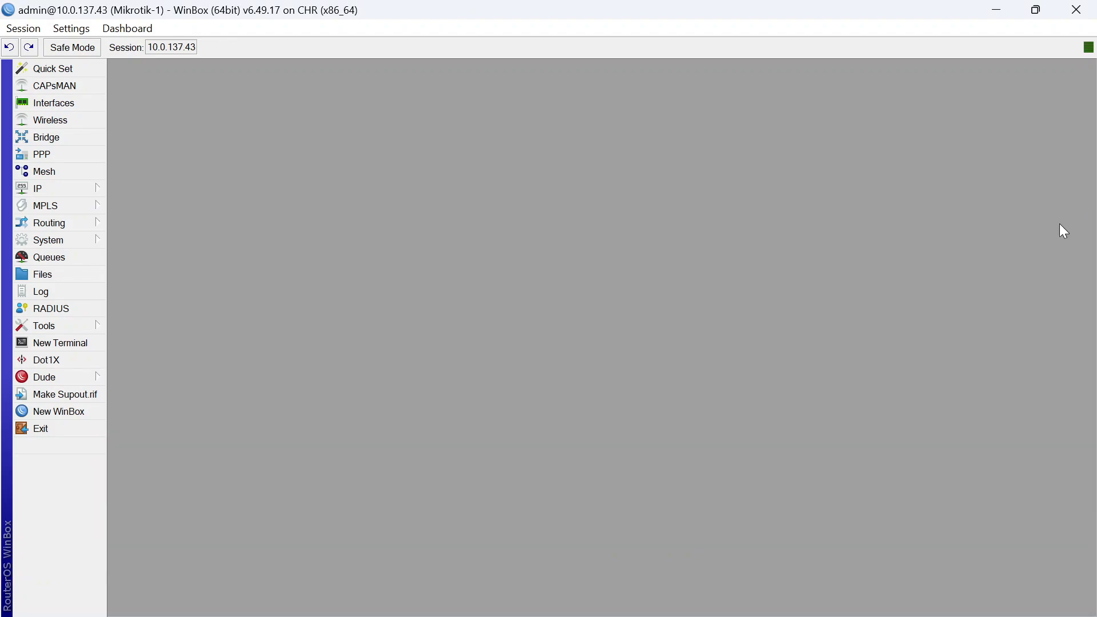
pyautogui.click(1086, 188)
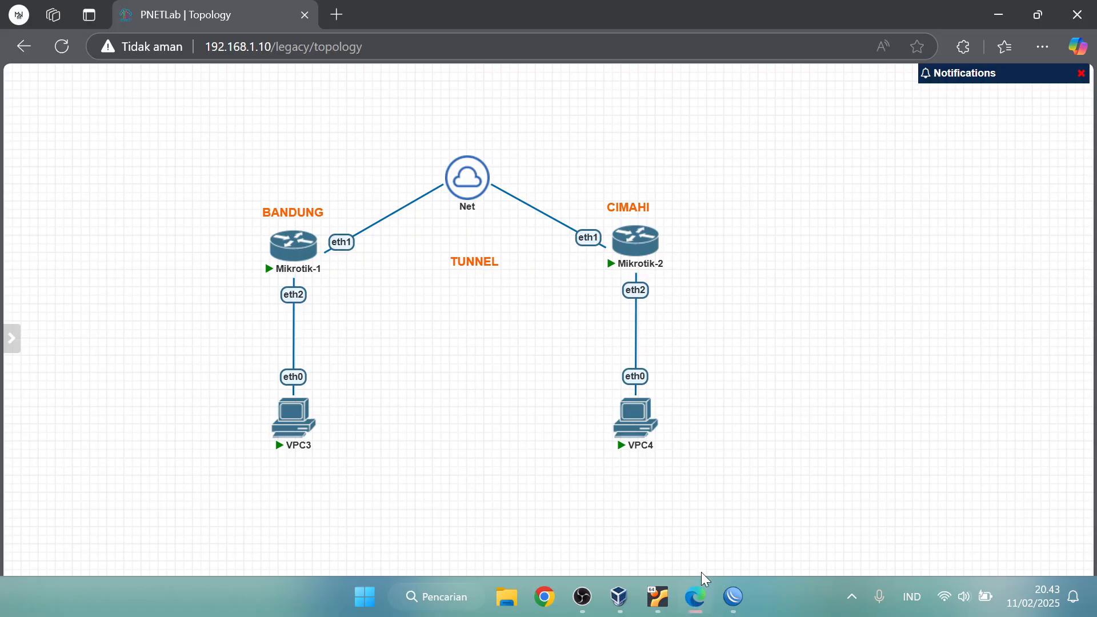
# On the PNETLab topology, duplicate the TUNNEL text label
pyautogui.moveTo(696, 596)
pyautogui.click(701, 571)
pyautogui.moveTo(211, 389); pyautogui.dragTo(737, 483)
pyautogui.click(546, 442)
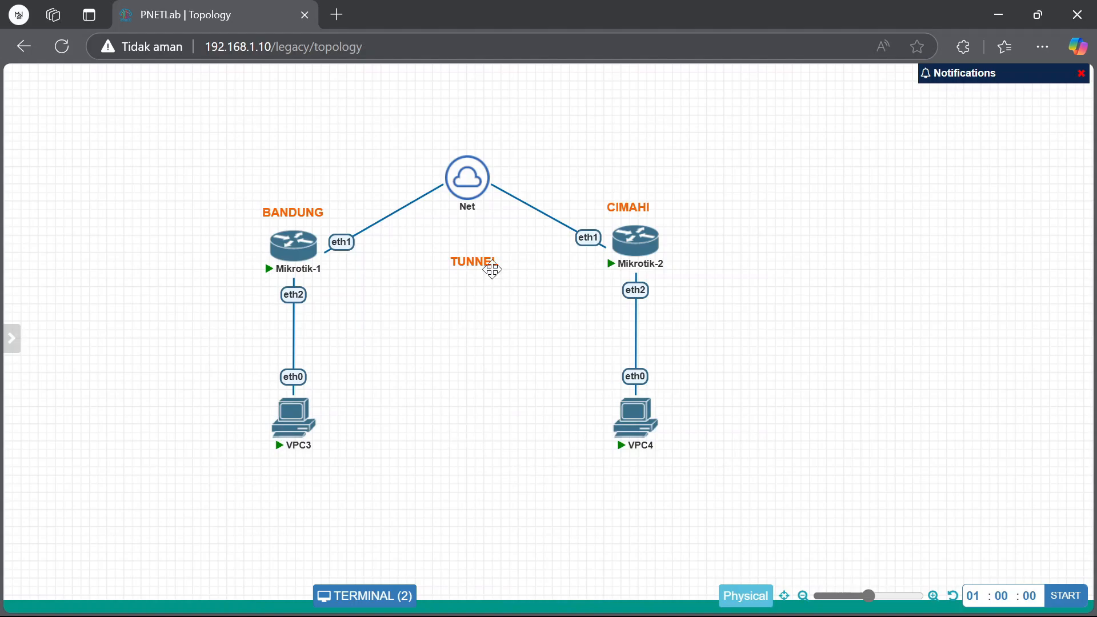
pyautogui.rightClick(472, 262)
pyautogui.click(436, 296)
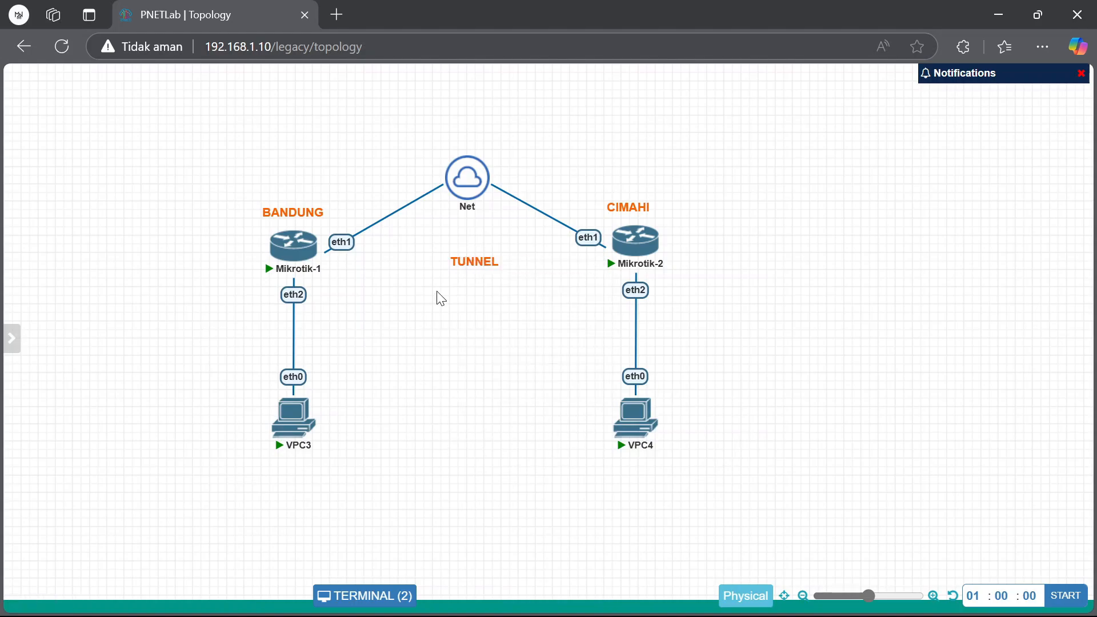
pyautogui.rightClick(456, 263)
pyautogui.click(483, 301)
# Change the copied label to 192.168.1.X and place it beside VPC3
pyautogui.moveTo(472, 297); pyautogui.dragTo(350, 477)
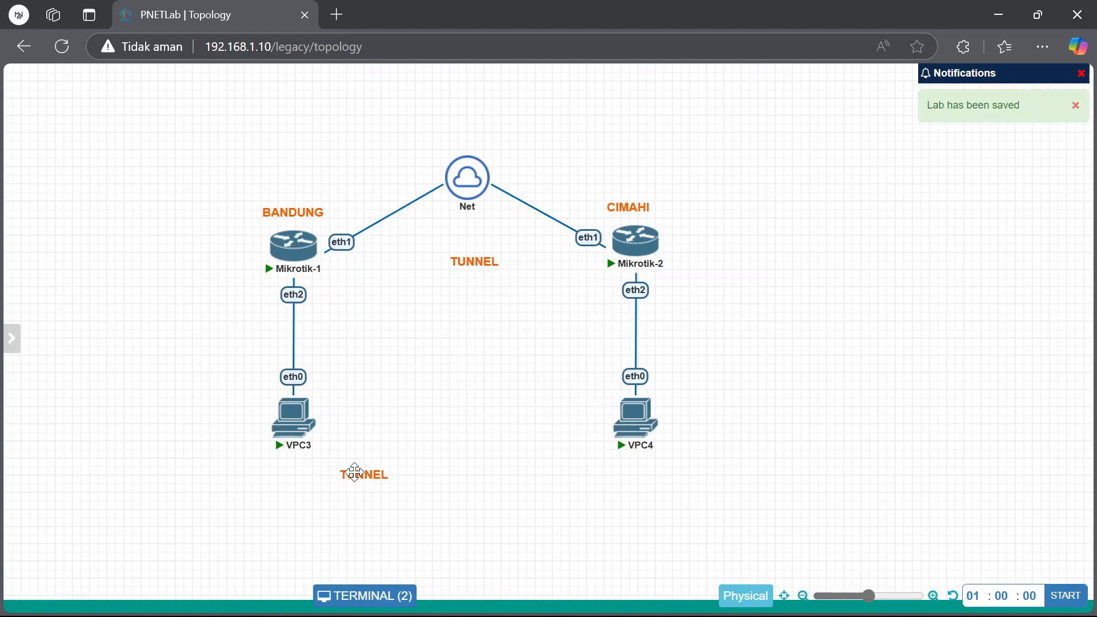
pyautogui.doubleClick(377, 478)
pyautogui.doubleClick(380, 476)
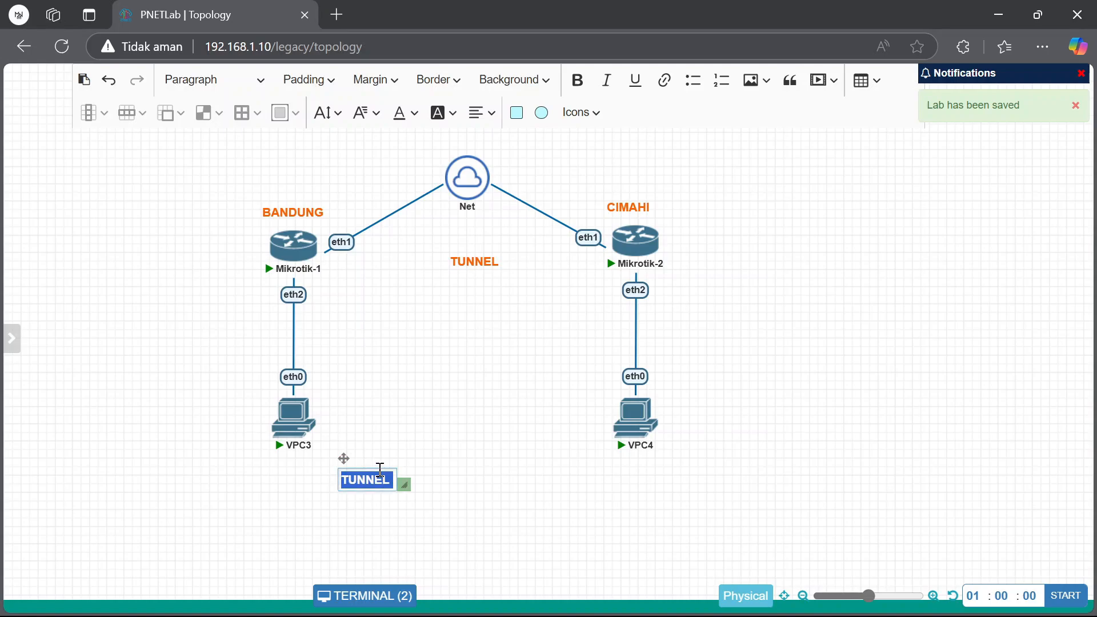
pyautogui.write('192.168.1.')
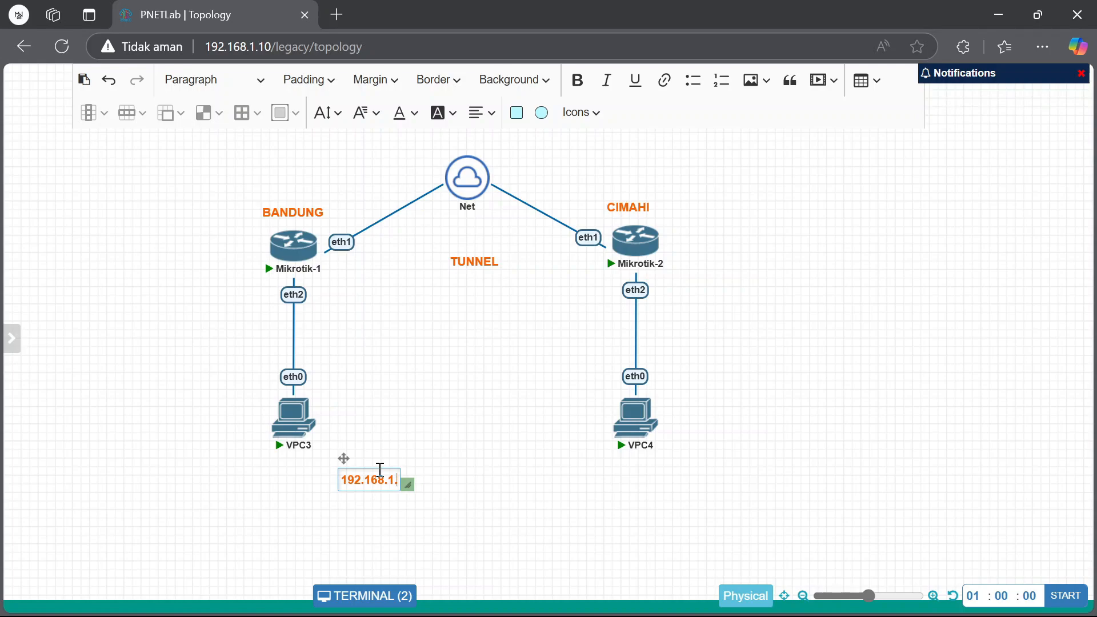
pyautogui.write('X')
pyautogui.click(453, 421)
pyautogui.moveTo(384, 472); pyautogui.dragTo(375, 415)
# Duplicate the 192.168.1.X label and place the copy next to VPC4
pyautogui.rightClick(375, 416)
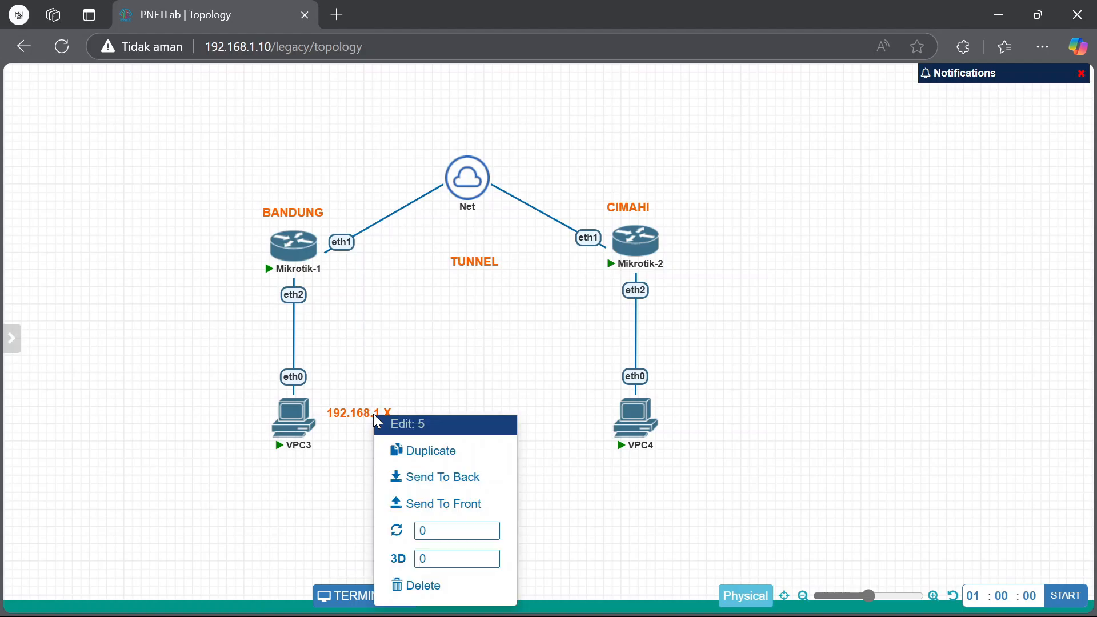
pyautogui.click(429, 451)
pyautogui.moveTo(377, 453); pyautogui.dragTo(578, 422)
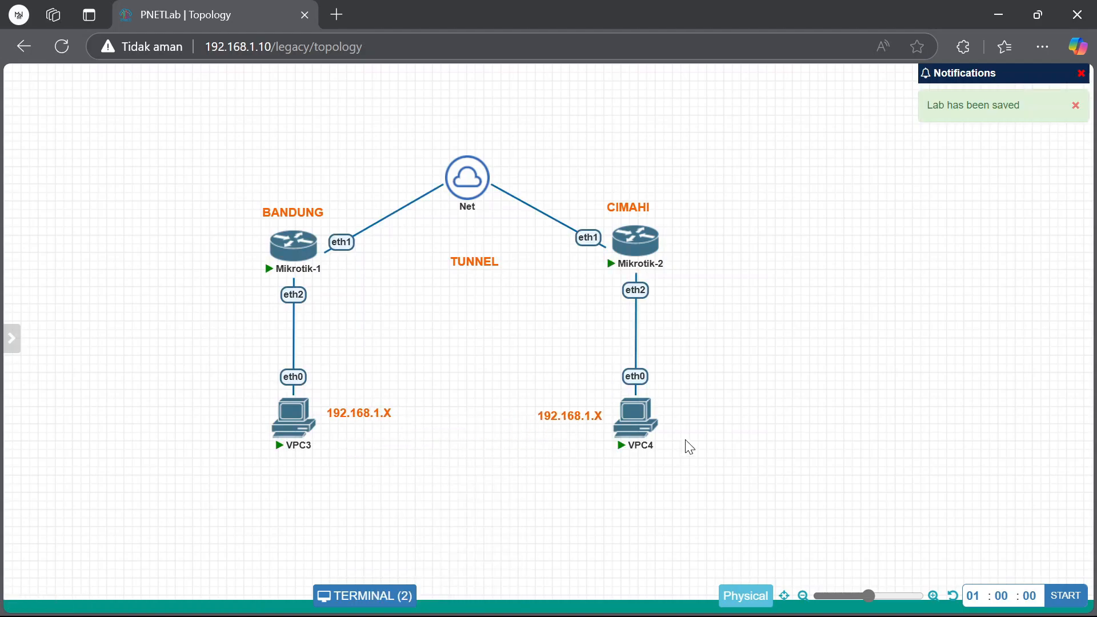
pyautogui.moveTo(219, 407); pyautogui.dragTo(684, 457)
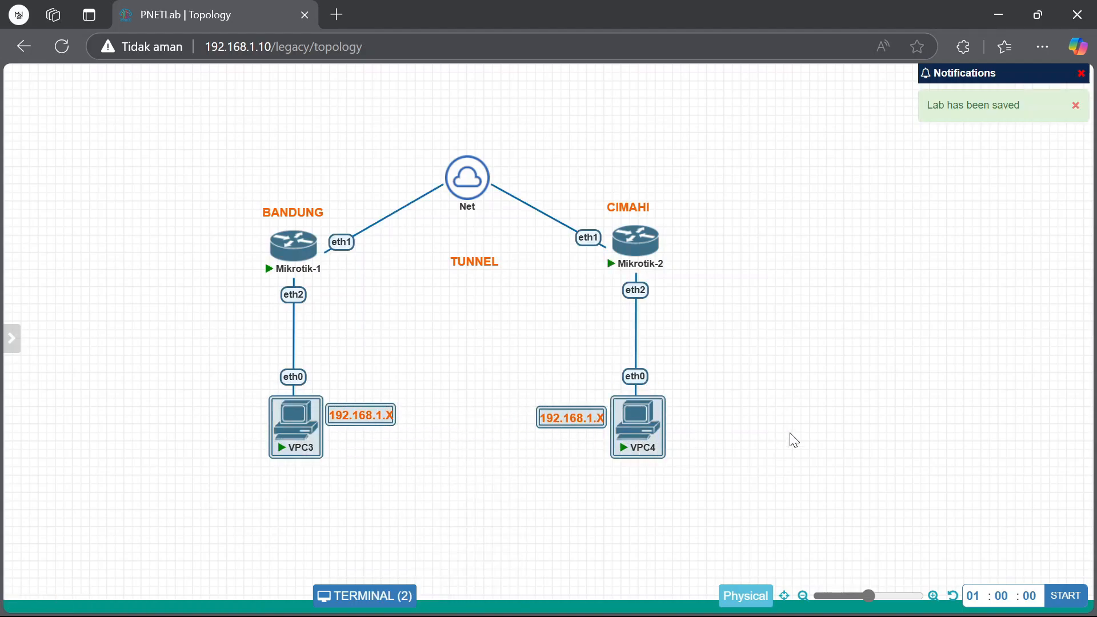
pyautogui.click(788, 437)
# Open the VPC3 and VPC4 consoles and give VPC3 the address 192.168.1.5
pyautogui.click(288, 425)
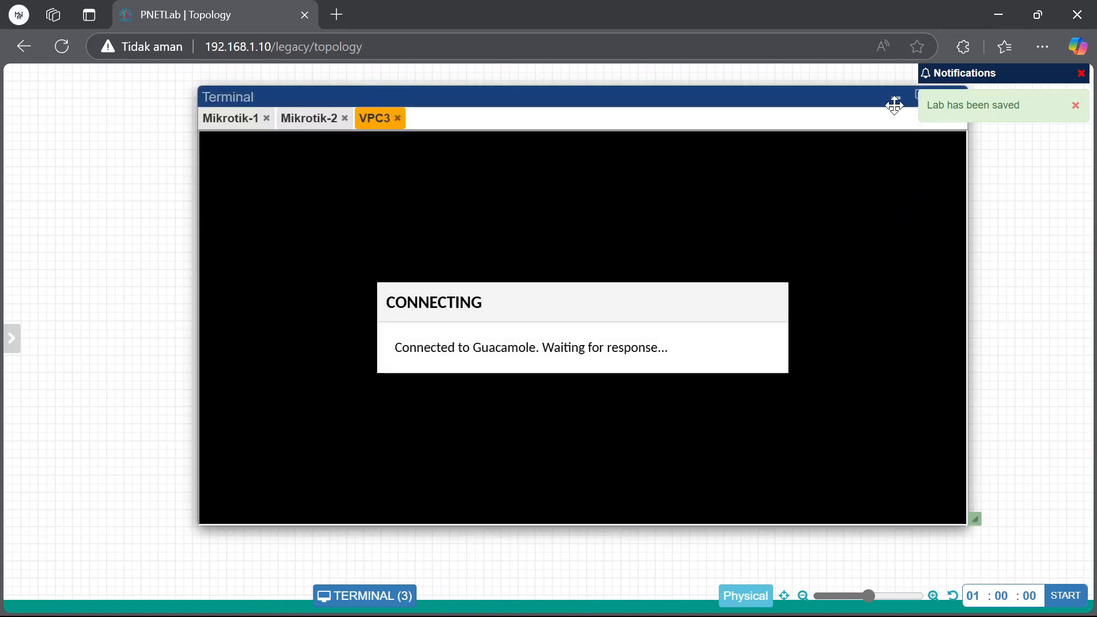
pyautogui.click(895, 101)
pyautogui.click(627, 419)
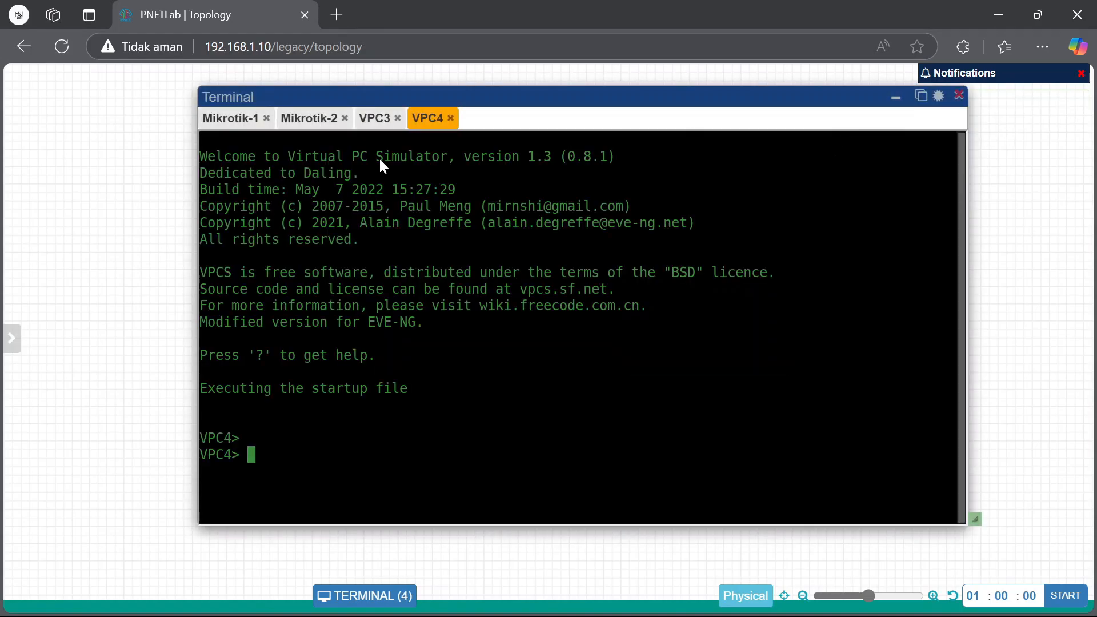
pyautogui.click(377, 120)
pyautogui.write('ip 192.168')
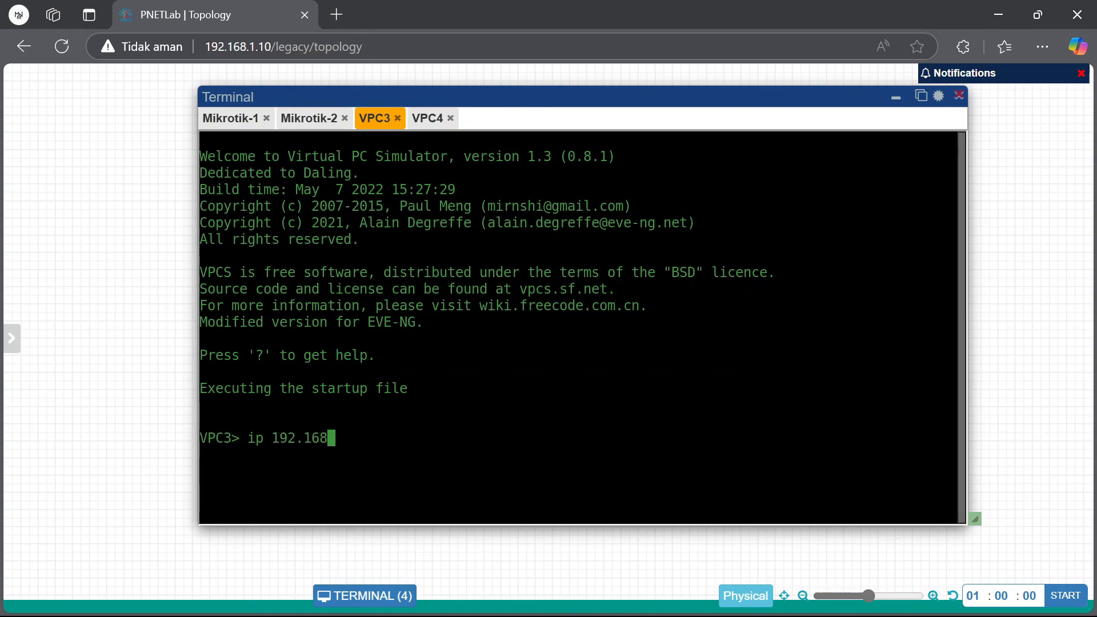
pyautogui.write('.1.10')
pyautogui.press('BackSpace')
pyautogui.write('5')
pyautogui.press('Return')
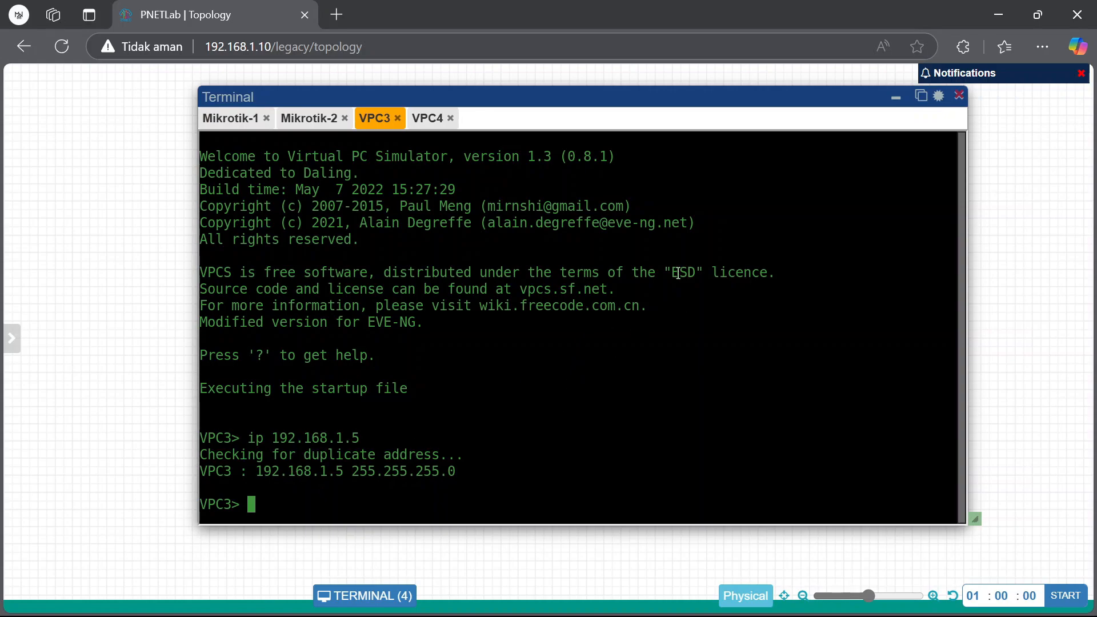
# Give VPC4 the address 192.168.1.10 and ping VPC3 at 192.168.1.5
pyautogui.click(427, 118)
pyautogui.write('ip ')
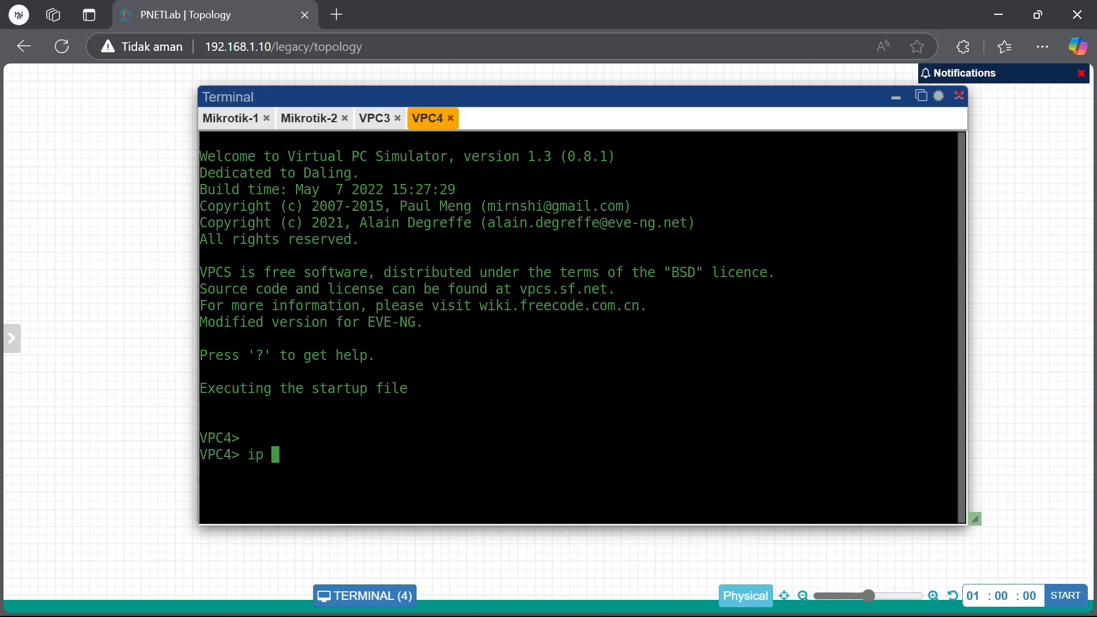
pyautogui.write('192.168.1.10')
pyautogui.press('Return')
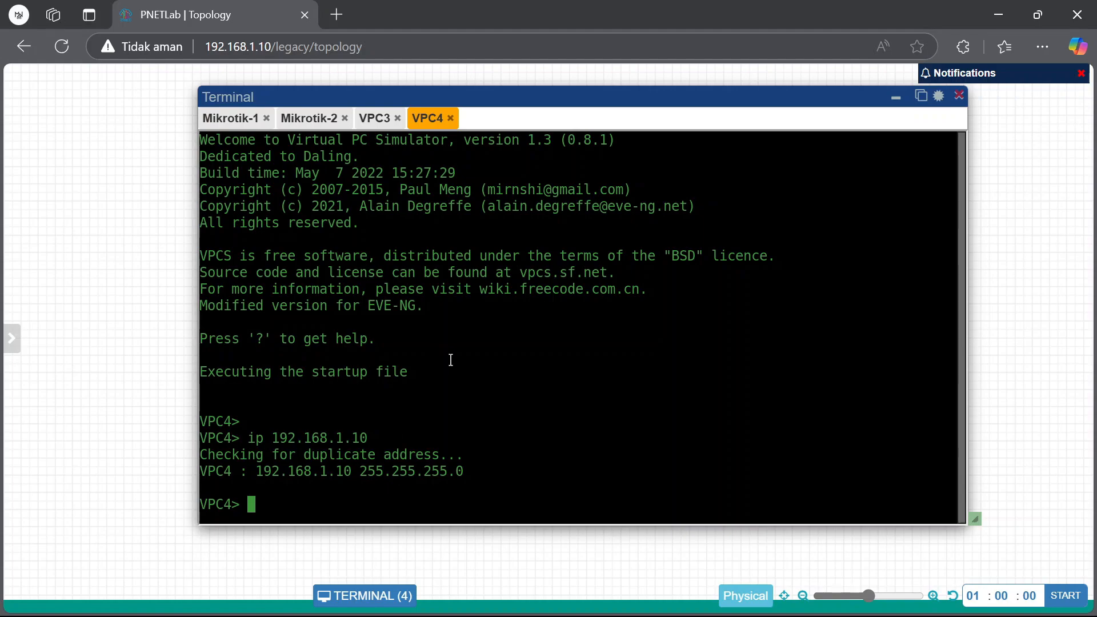
pyautogui.write('ping 192.16')
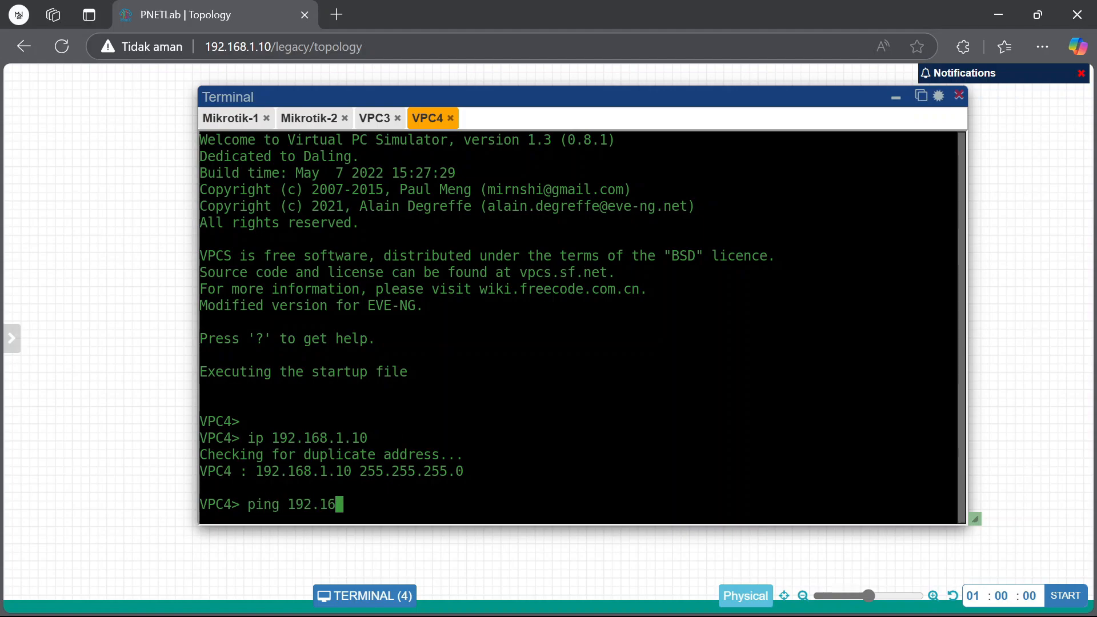
pyautogui.write('8.1.5')
pyautogui.press('Return')
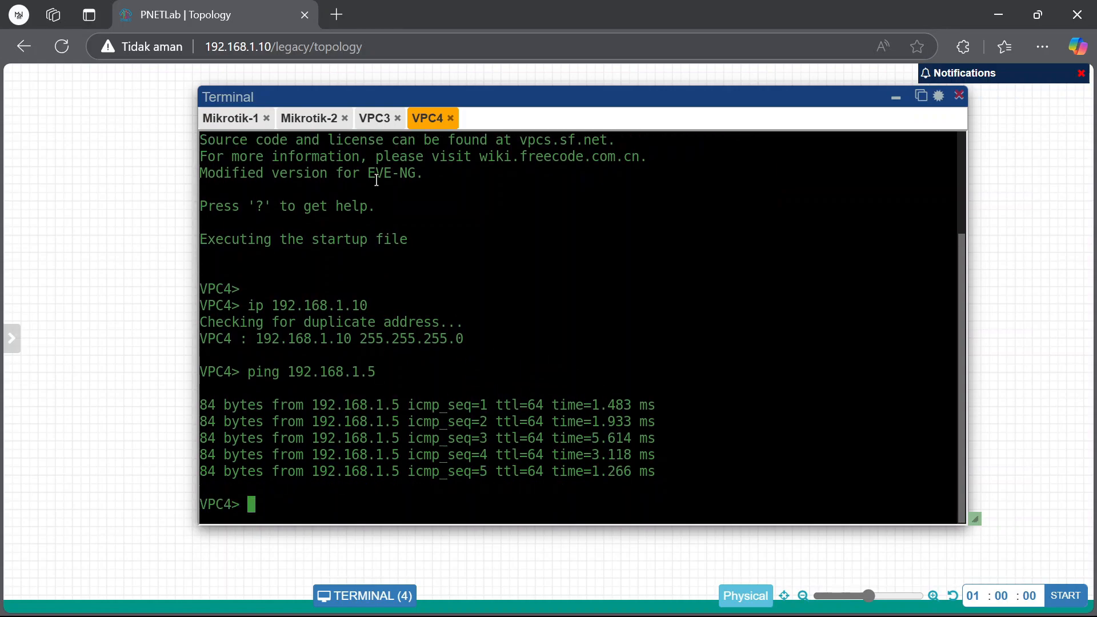
# Ping VPC4 at 192.168.1.10 from VPC3, then return to Mikrotik-1's WinBox
pyautogui.click(375, 119)
pyautogui.press('Up')
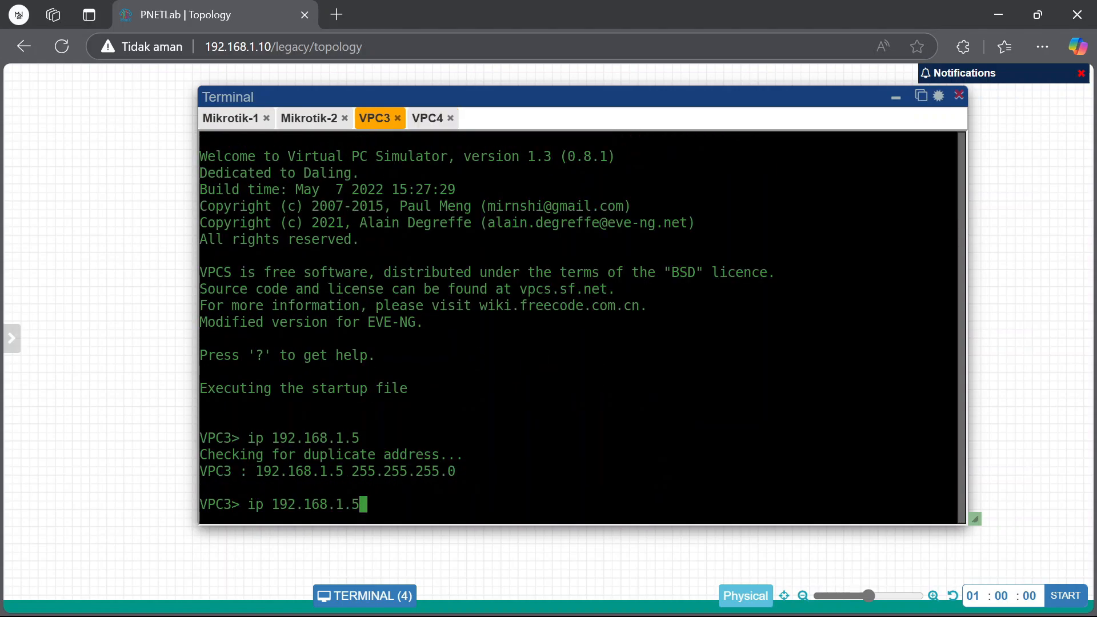
pyautogui.press('BackSpace')
pyautogui.write('10')
pyautogui.press('Left')
pyautogui.press('Left')
pyautogui.press('Left')
pyautogui.press('Left')
pyautogui.press('Left')
pyautogui.press('Left')
pyautogui.press('Left')
pyautogui.press('Left')
pyautogui.press('Left')
pyautogui.press('Left')
pyautogui.press('Left')
pyautogui.press('Left')
pyautogui.press('Left')
pyautogui.press('Left')
pyautogui.press('Left')
pyautogui.press('Right')
pyautogui.press('Right')
pyautogui.press('BackSpace')
pyautogui.press('BackSpace')
pyautogui.write('ping')
pyautogui.press('Return')
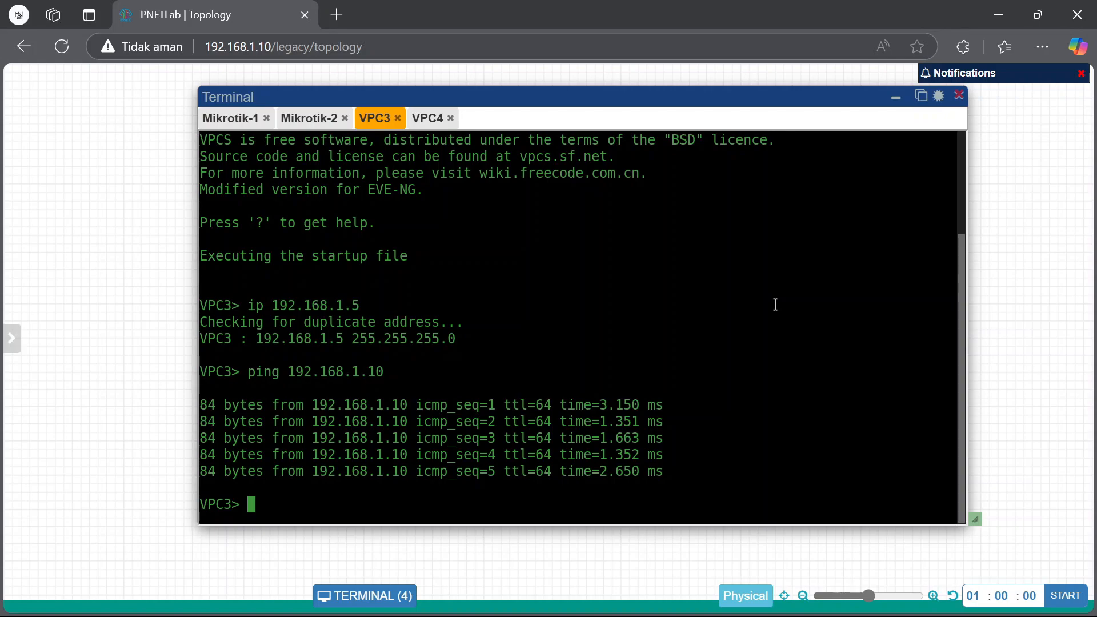
pyautogui.click(896, 98)
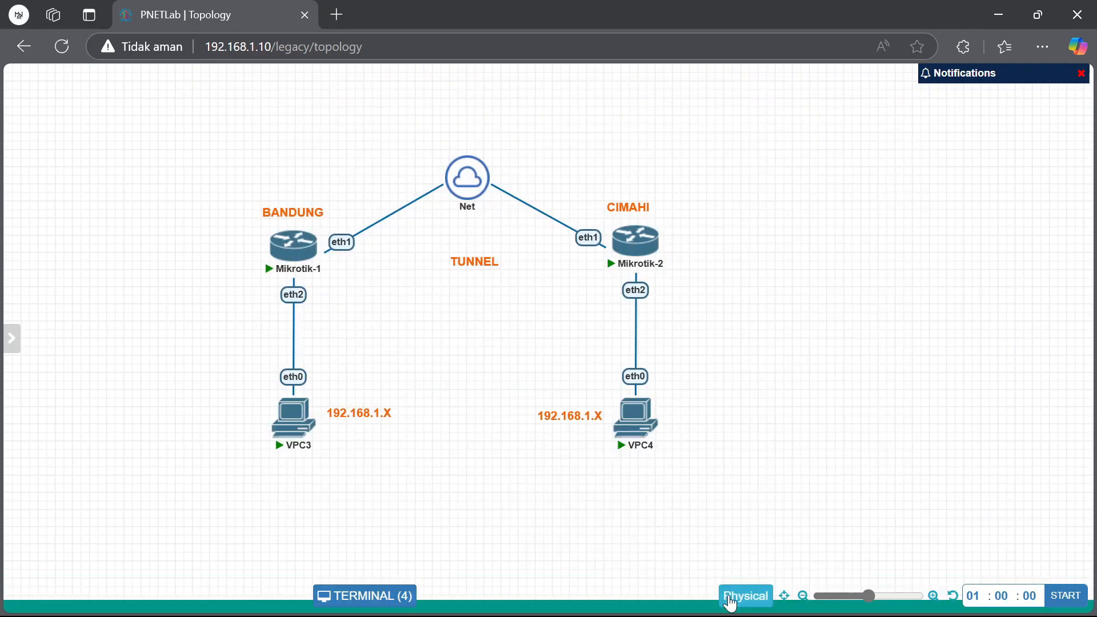
pyautogui.moveTo(733, 596)
pyautogui.click(646, 502)
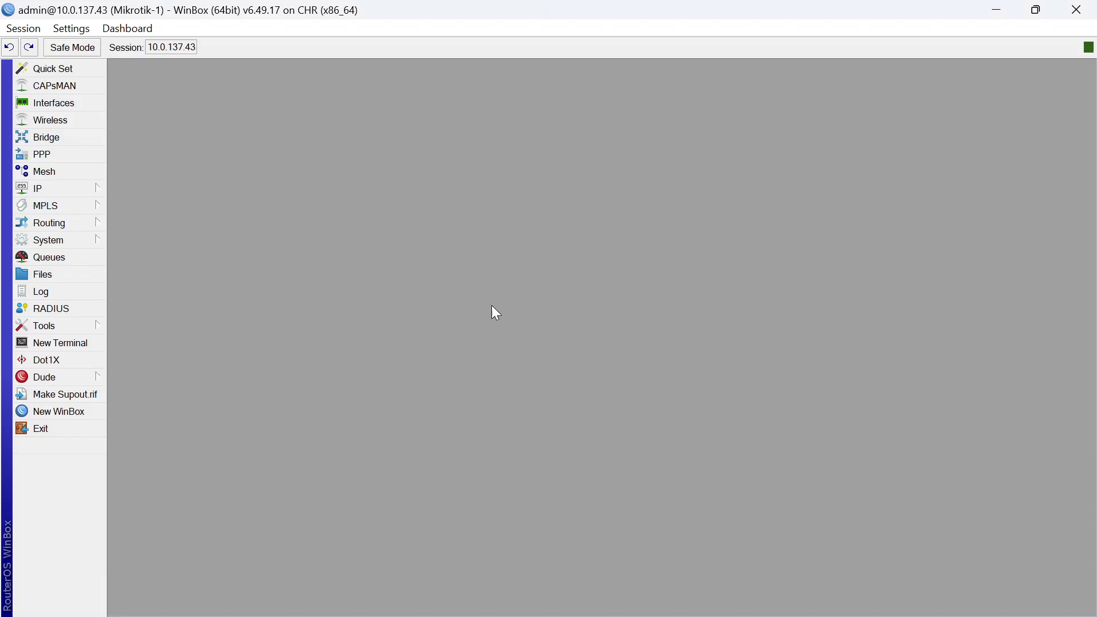
# Add the address 192.168.2.1/24 on bridge-eoip for Mikrotik-1
pyautogui.click(88, 188)
pyautogui.click(163, 212)
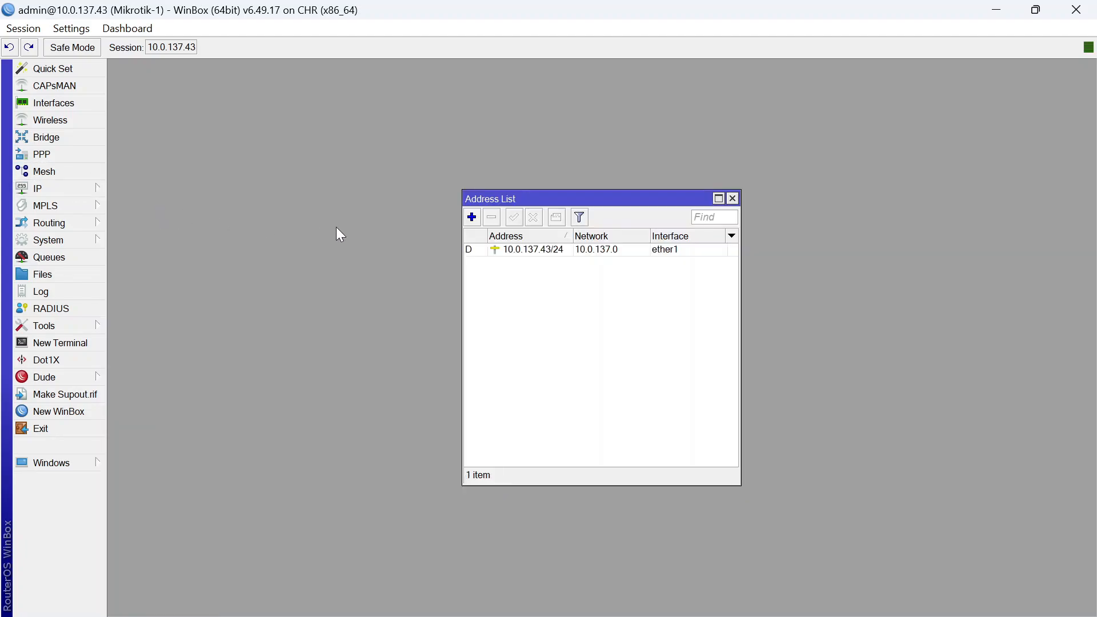
pyautogui.click(473, 220)
pyautogui.write('192')
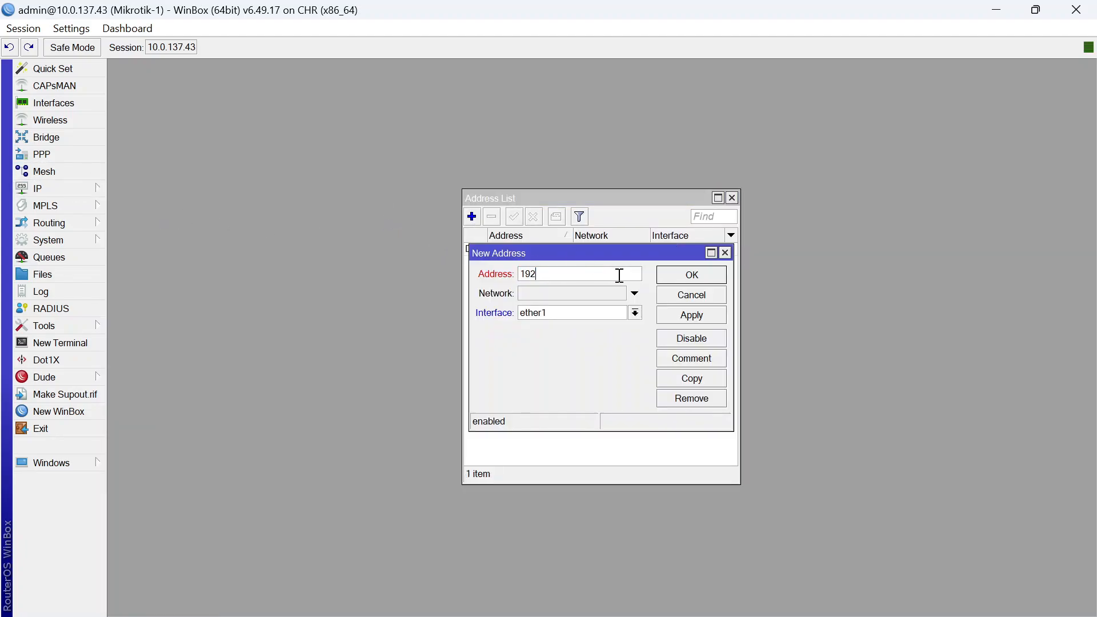
pyautogui.write('.168.2.1/24')
pyautogui.click(635, 313)
pyautogui.click(624, 327)
pyautogui.click(714, 276)
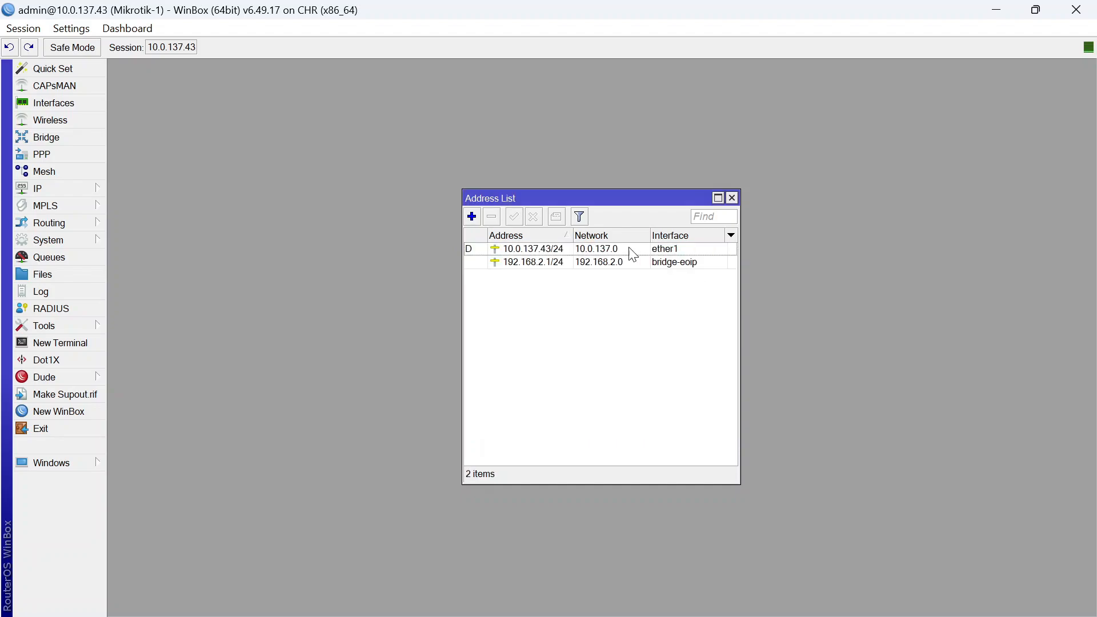
# Set up DHCP server dhcp1 on bridge-eoip with the wizard's defaults
pyautogui.click(90, 189)
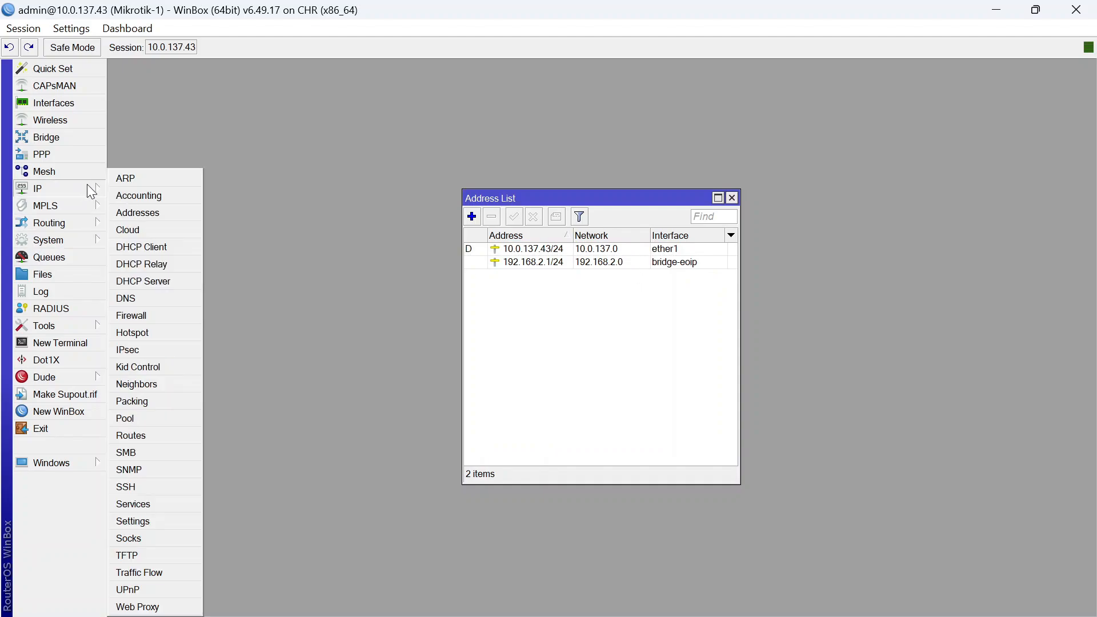
pyautogui.click(166, 279)
pyautogui.click(456, 230)
pyautogui.click(635, 334)
pyautogui.click(661, 350)
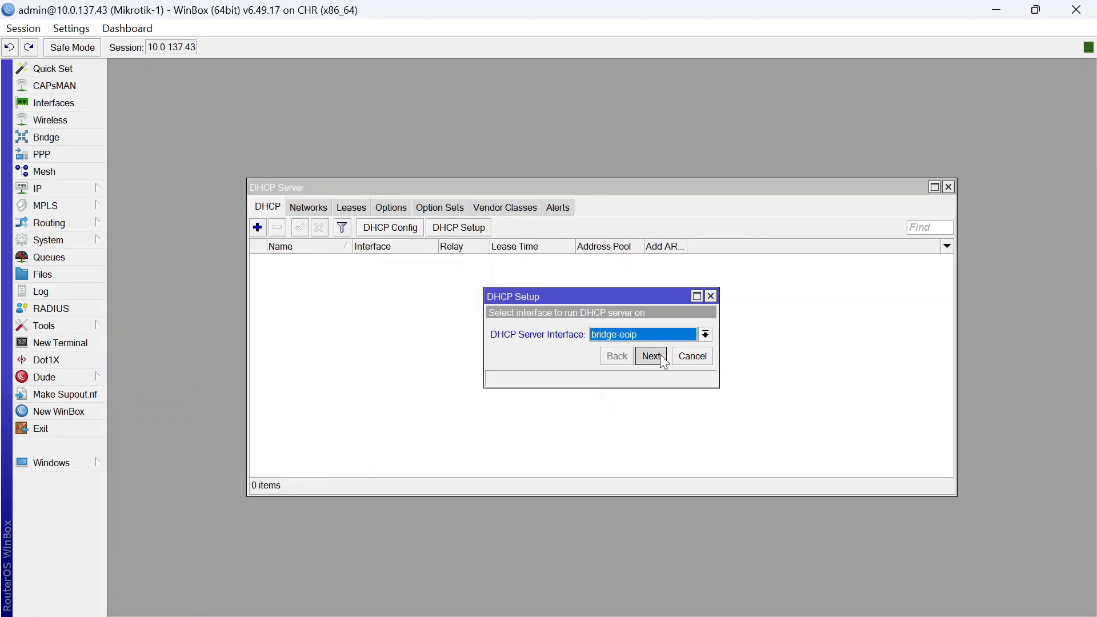
pyautogui.click(660, 355)
pyautogui.click(659, 355)
pyautogui.click(660, 354)
pyautogui.click(659, 354)
pyautogui.click(660, 355)
pyautogui.click(660, 355)
pyautogui.click(607, 331)
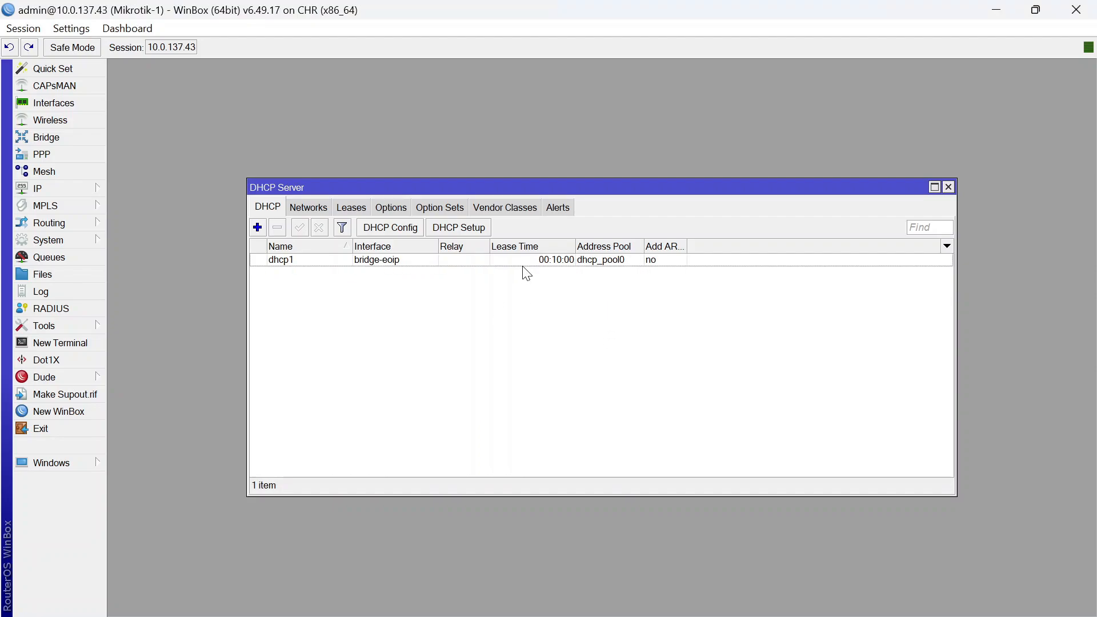
pyautogui.click(948, 187)
pyautogui.click(729, 195)
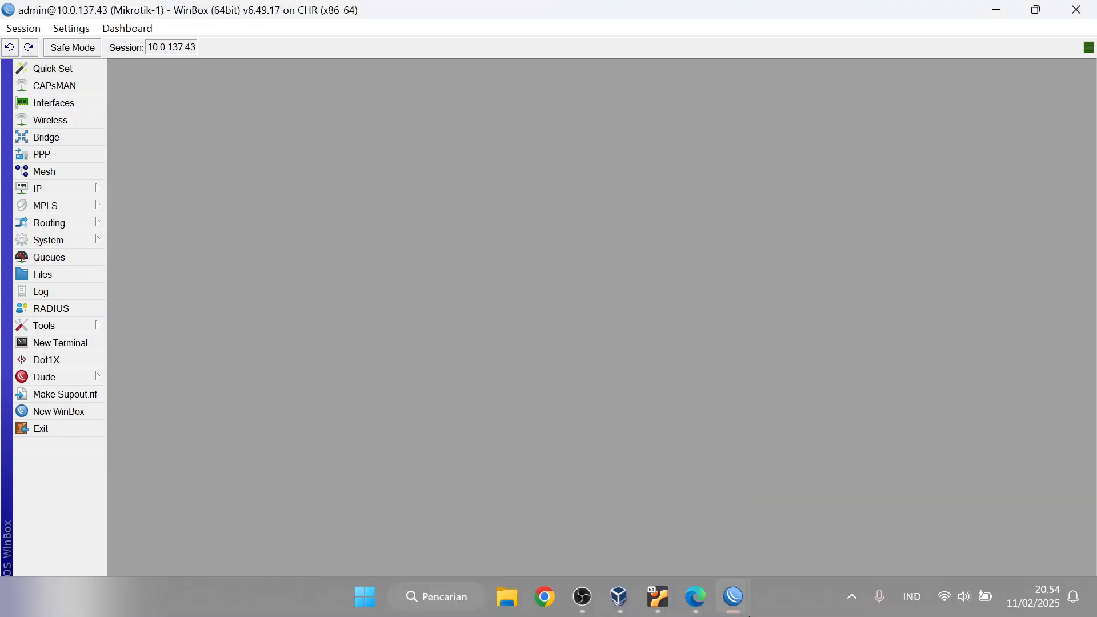
pyautogui.moveTo(733, 597)
pyautogui.click(810, 518)
# Add the address 192.168.2.2/24 on bridge-eoip for Mikrotik-2
pyautogui.click(78, 188)
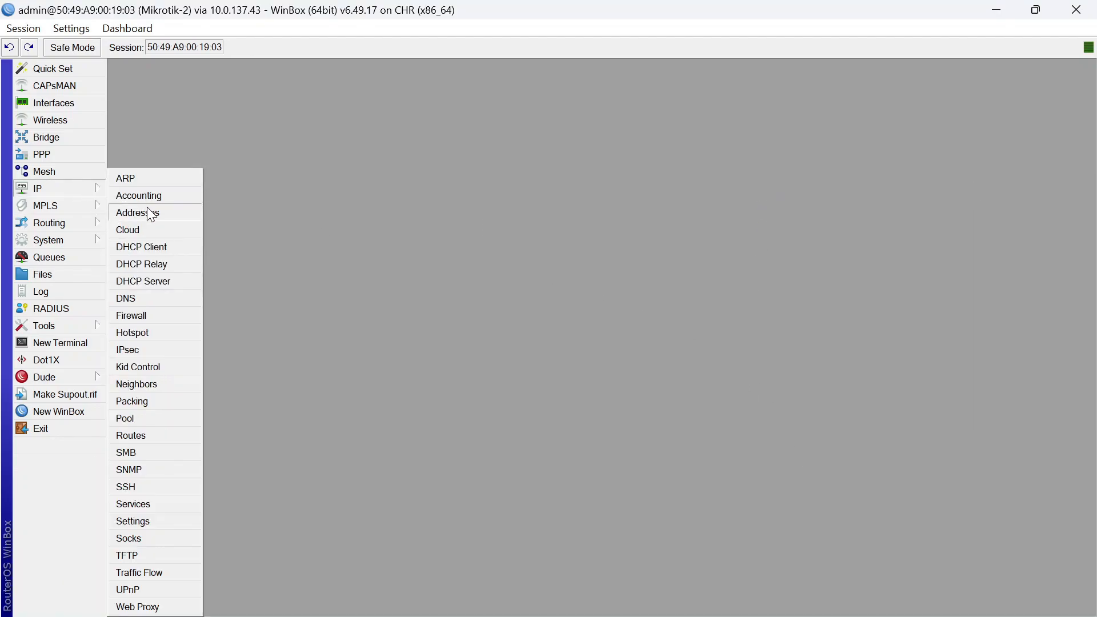
pyautogui.click(149, 213)
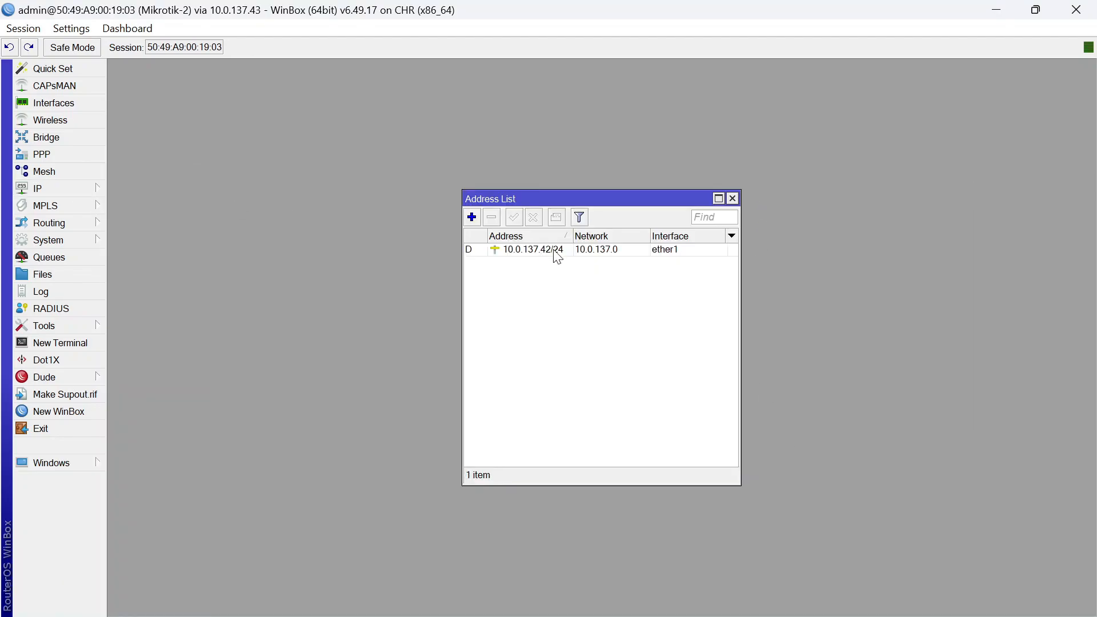
pyautogui.click(473, 212)
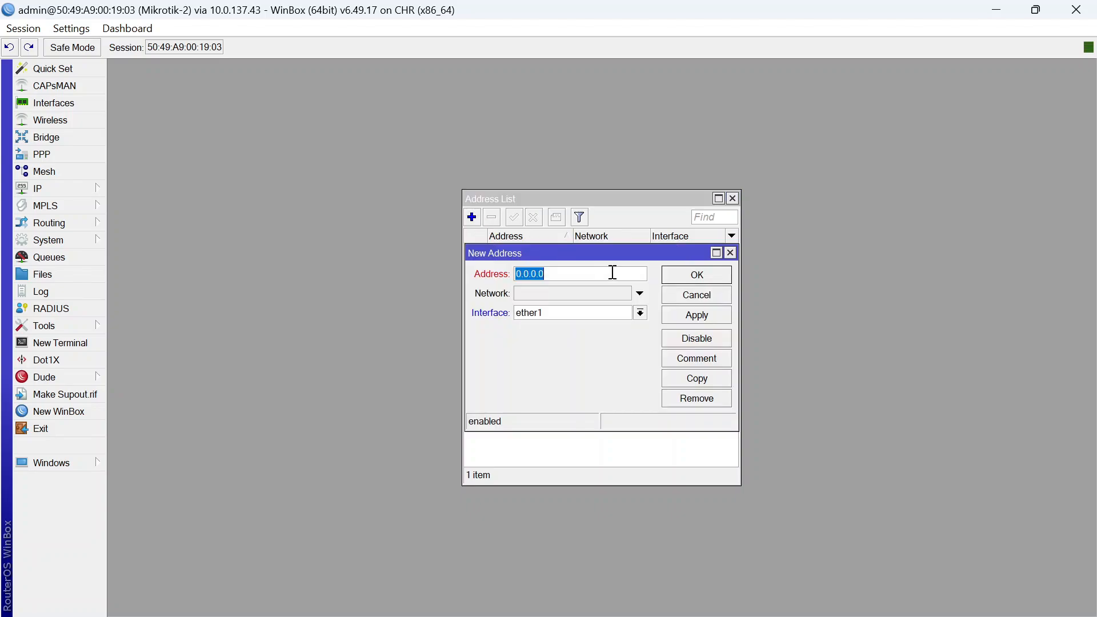
pyautogui.write('192.168.2.2/24')
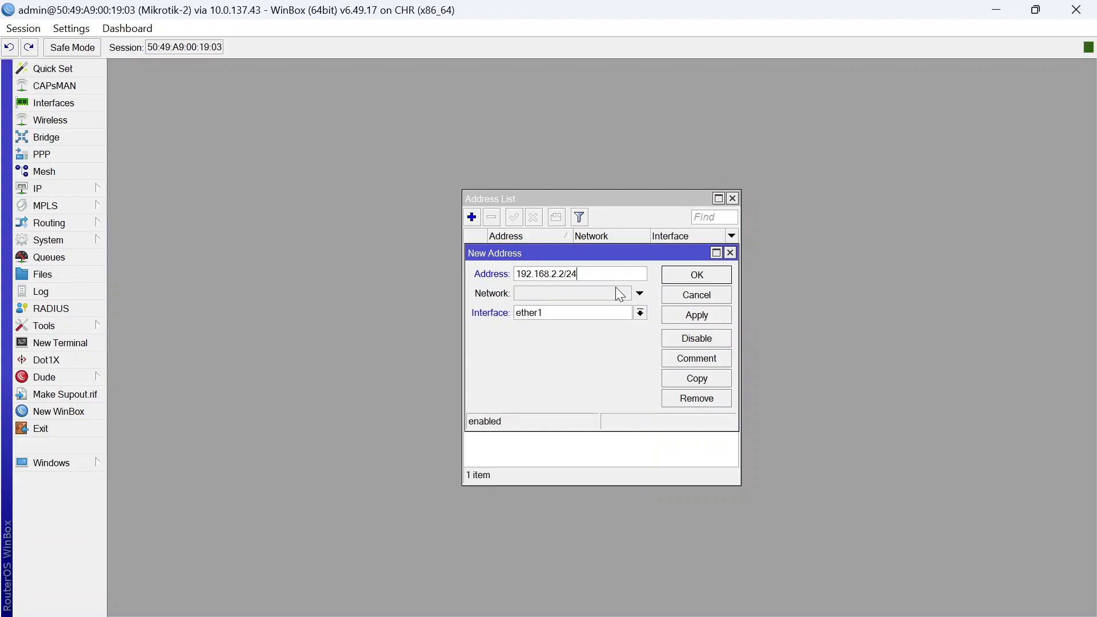
pyautogui.click(640, 312)
pyautogui.click(549, 324)
pyautogui.click(696, 274)
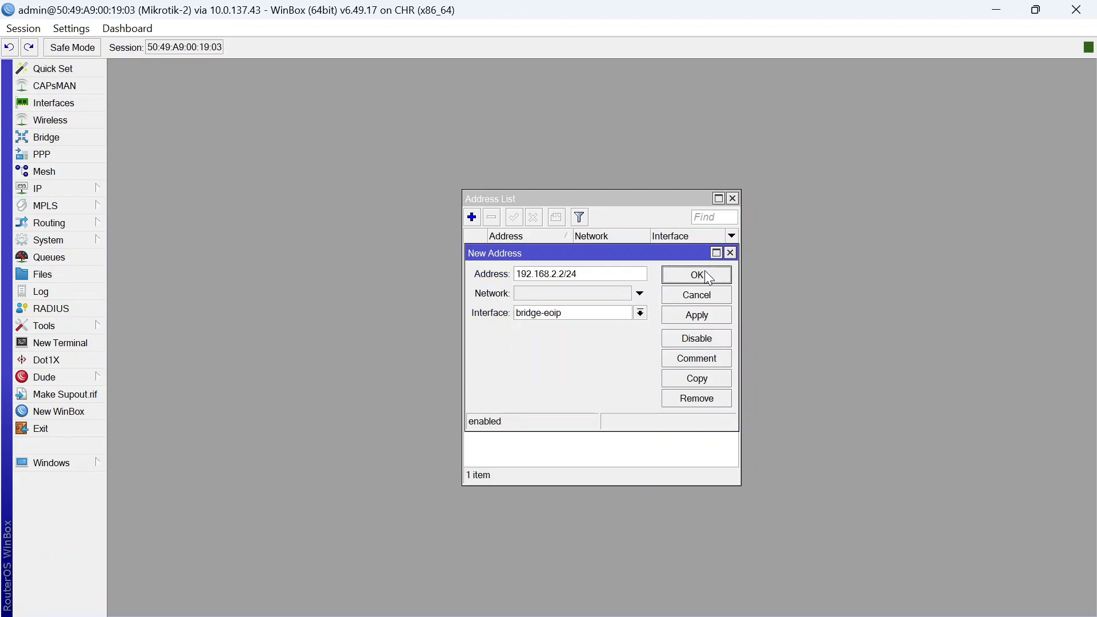
pyautogui.click(732, 198)
# Set up DHCP server dhcp1 on bridge-eoip with pool 192.168.2.3–192.168.2.254
pyautogui.click(94, 187)
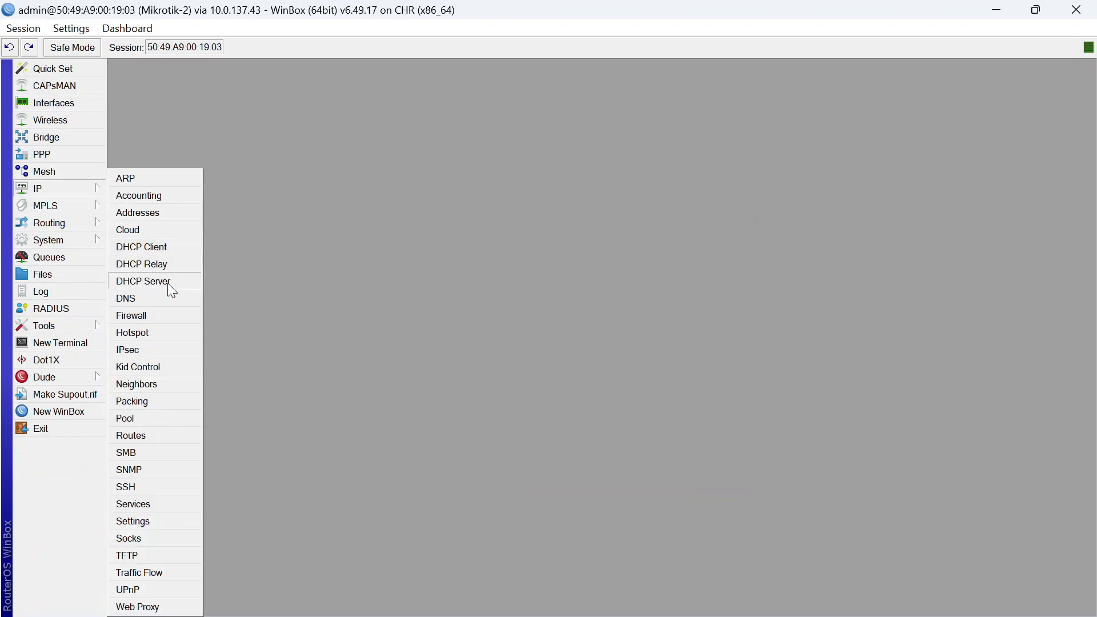
pyautogui.click(167, 282)
pyautogui.click(434, 227)
pyautogui.click(678, 333)
pyautogui.click(678, 351)
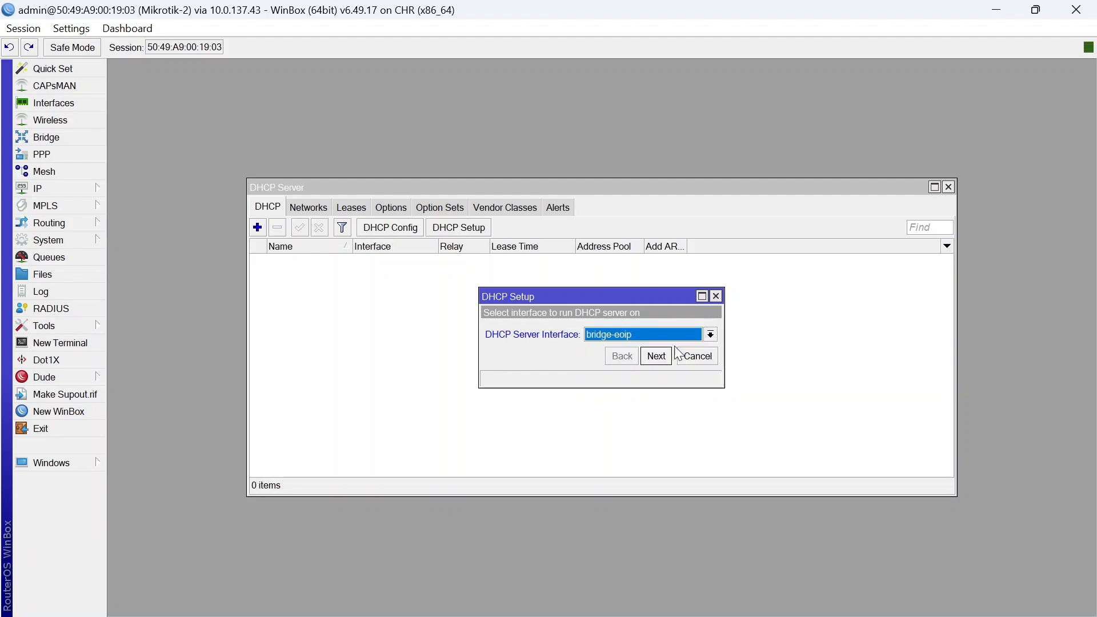
pyautogui.click(657, 356)
pyautogui.click(657, 356)
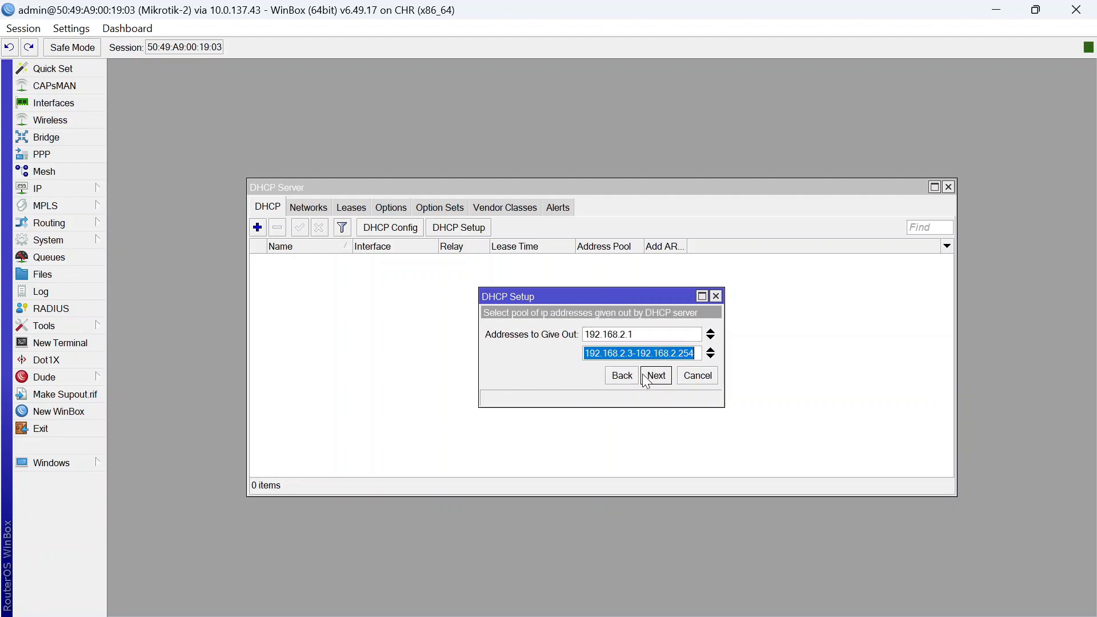
pyautogui.click(664, 375)
pyautogui.click(664, 375)
pyautogui.click(664, 375)
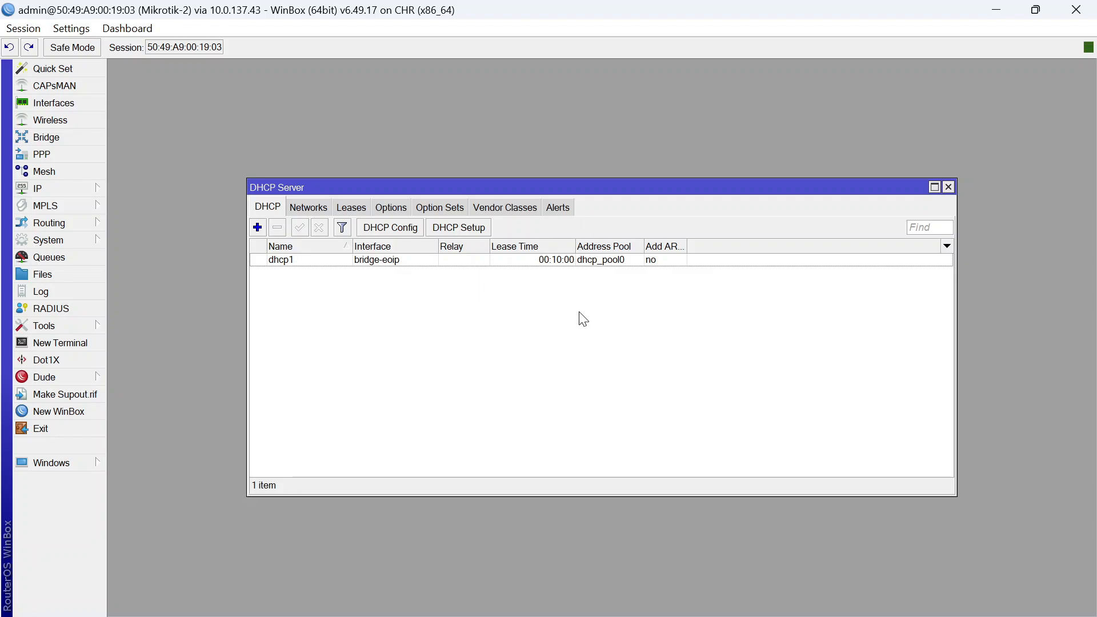
pyautogui.click(948, 187)
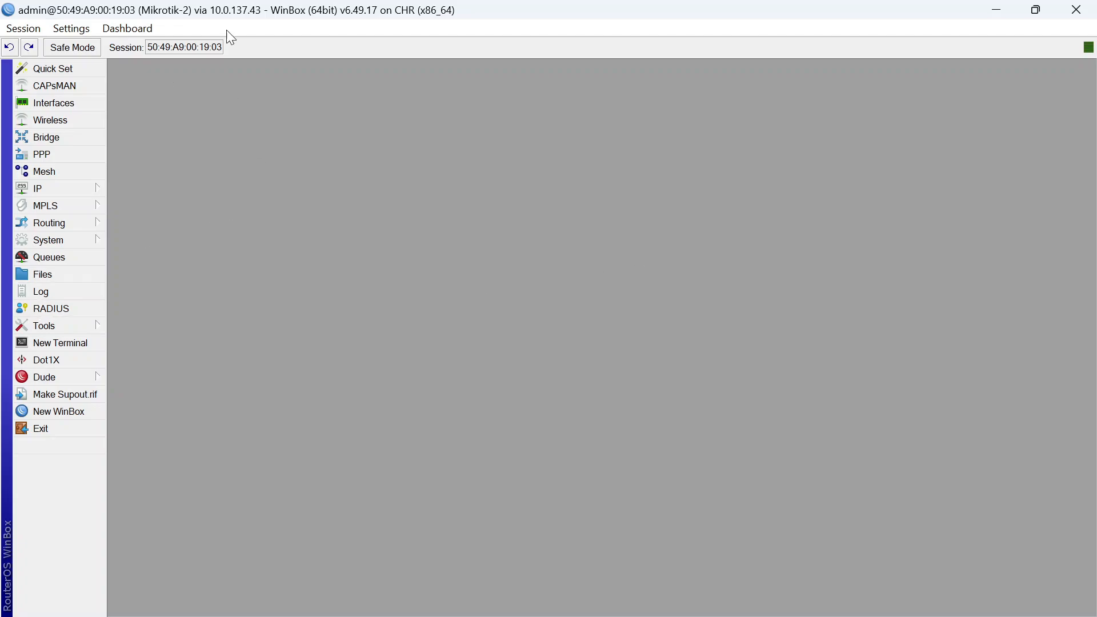
# On Mikrotik-2, add a srcnat masquerade NAT rule going out ether1
pyautogui.click(85, 188)
pyautogui.click(149, 317)
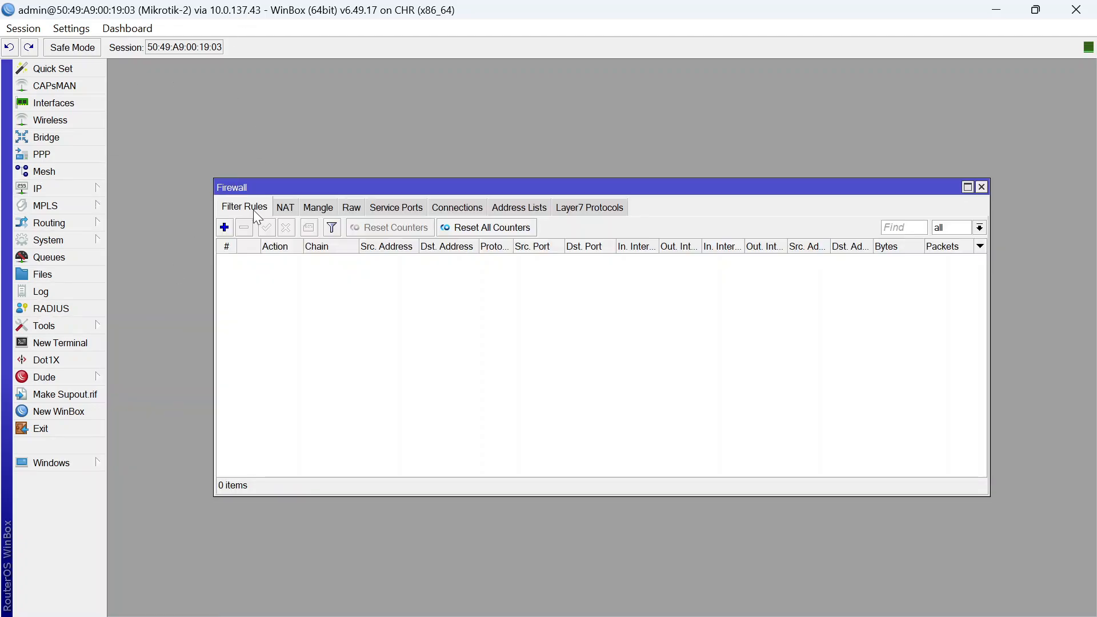
pyautogui.click(280, 208)
pyautogui.click(226, 227)
pyautogui.click(572, 189)
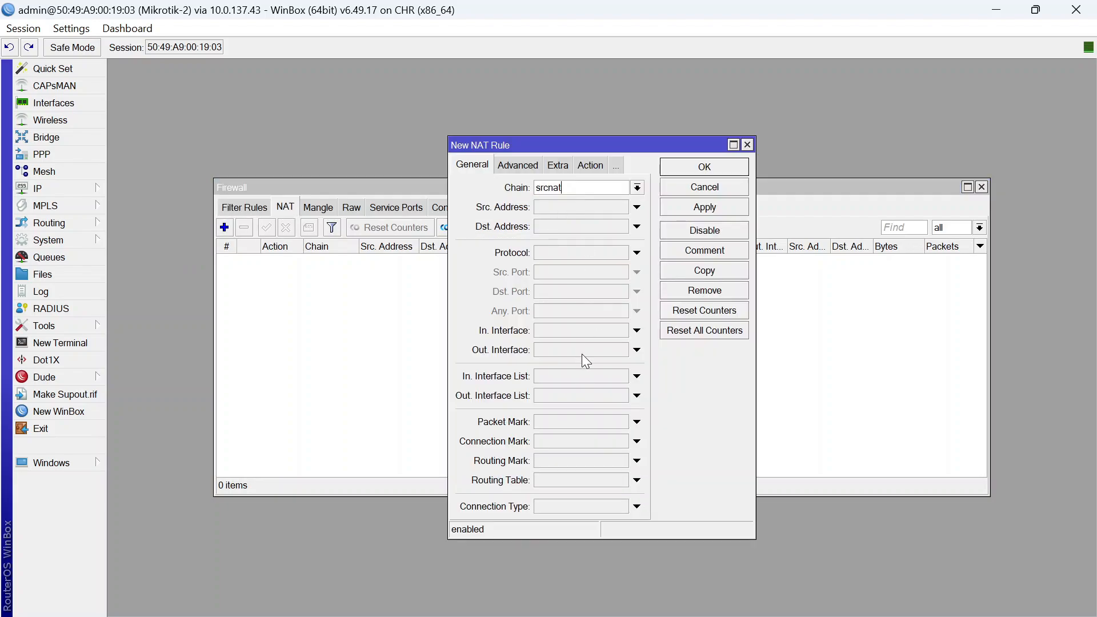
pyautogui.click(582, 352)
pyautogui.click(590, 166)
pyautogui.click(582, 189)
pyautogui.click(570, 267)
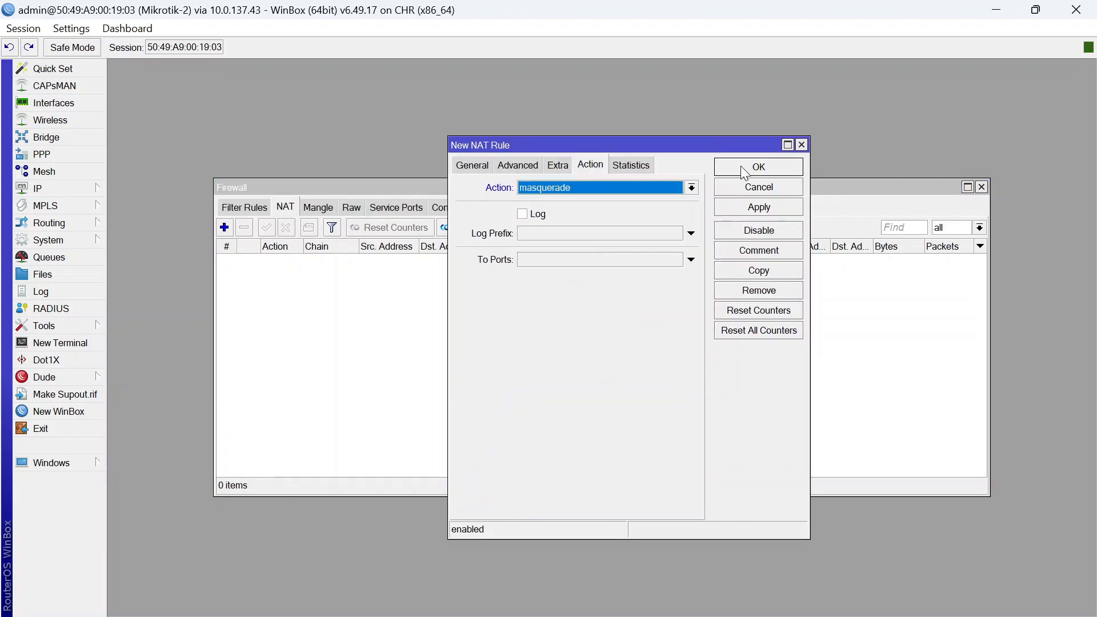
pyautogui.click(742, 164)
# On Mikrotik-1, add the same masquerade NAT rule out ether1
pyautogui.moveTo(748, 596)
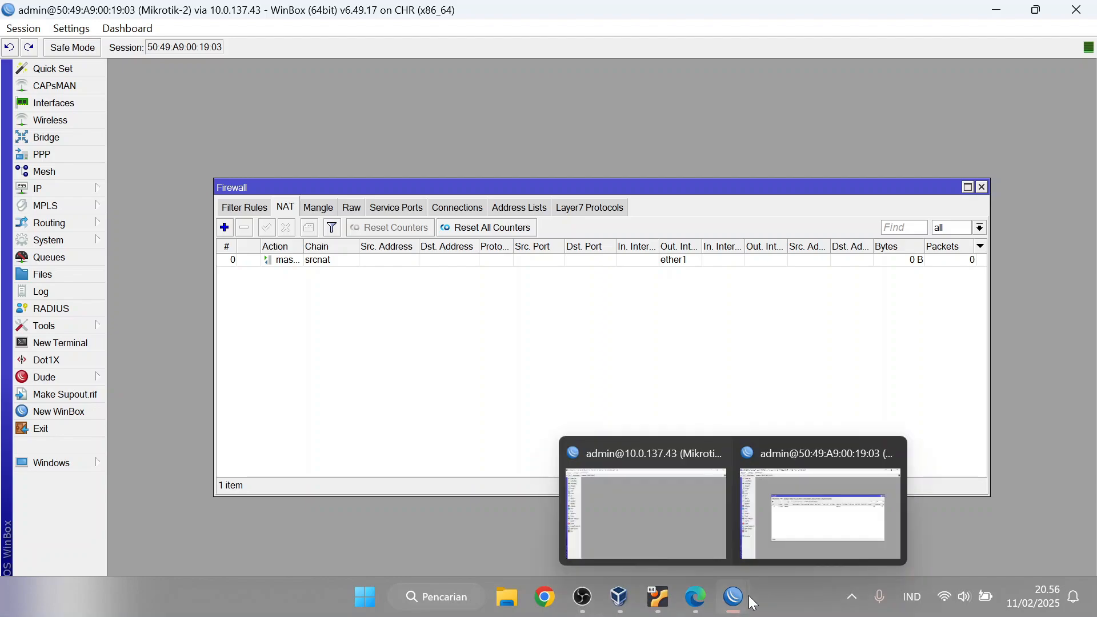
pyautogui.click(640, 512)
pyautogui.click(104, 190)
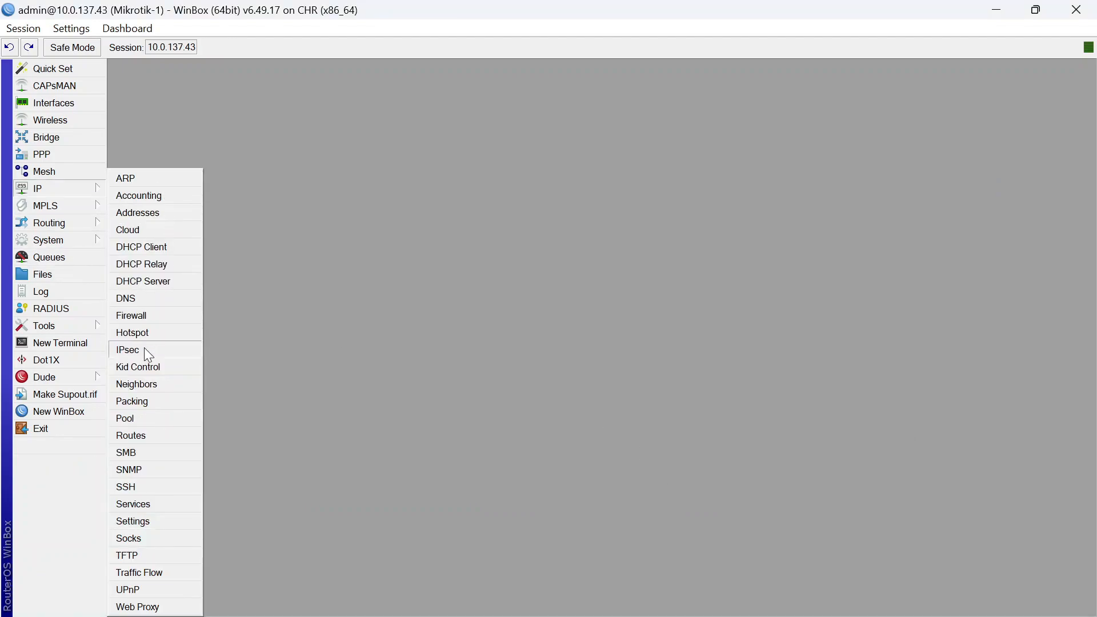
pyautogui.click(137, 314)
pyautogui.click(224, 227)
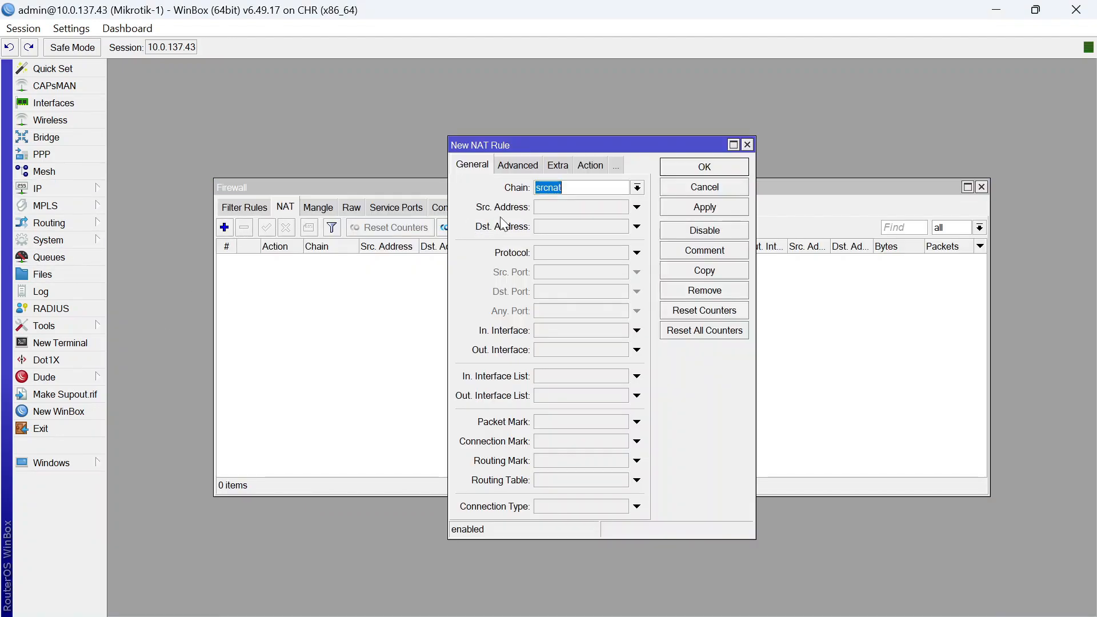
pyautogui.click(562, 350)
pyautogui.click(590, 165)
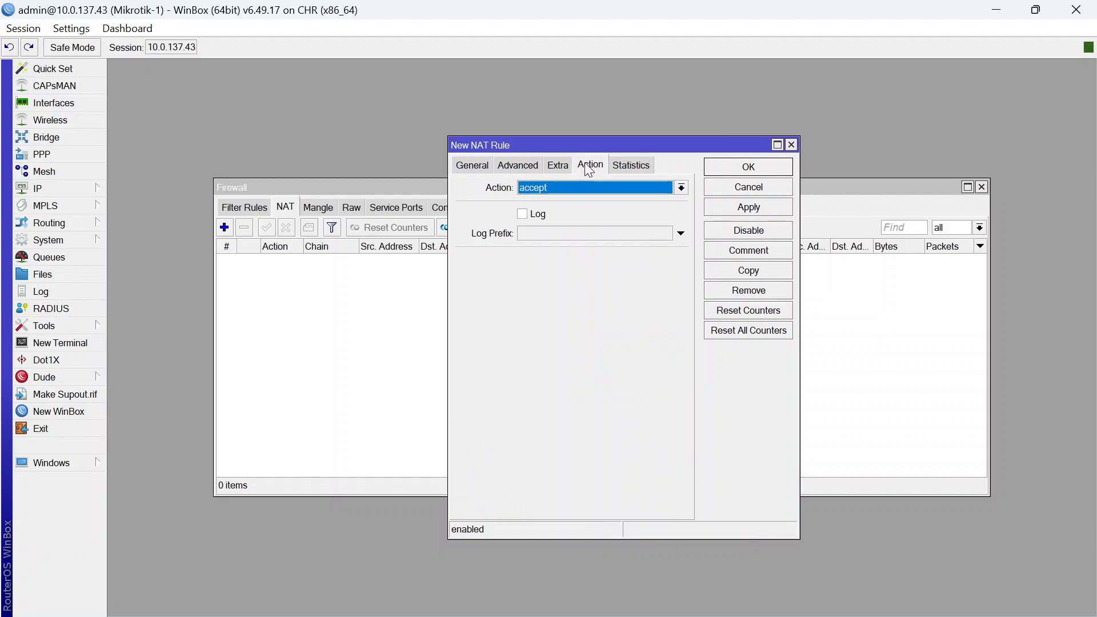
pyautogui.click(572, 189)
pyautogui.click(617, 270)
pyautogui.click(743, 169)
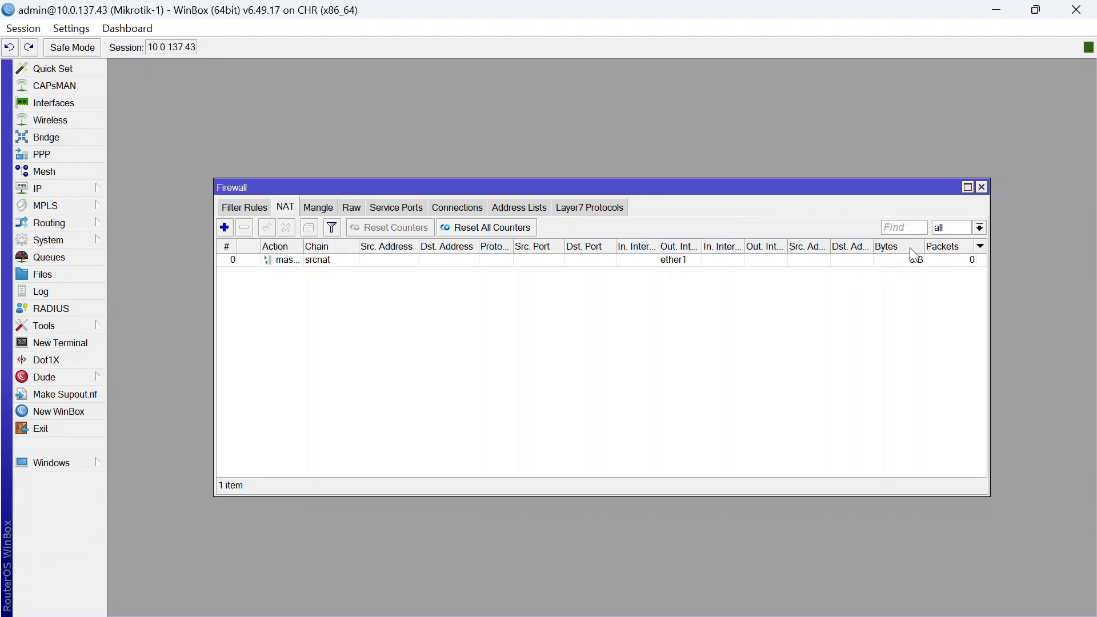
pyautogui.click(981, 186)
pyautogui.click(64, 350)
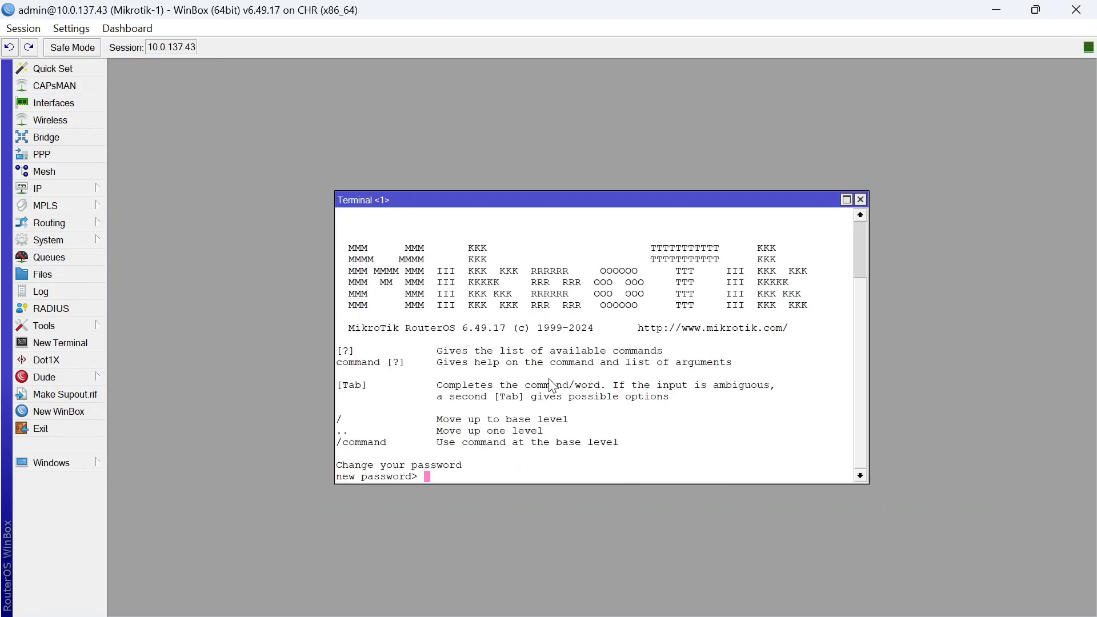
# Ping 8.8.8.8 from Mikrotik-1's terminal and confirm replies
pyautogui.press('Return')
pyautogui.write('ping ')
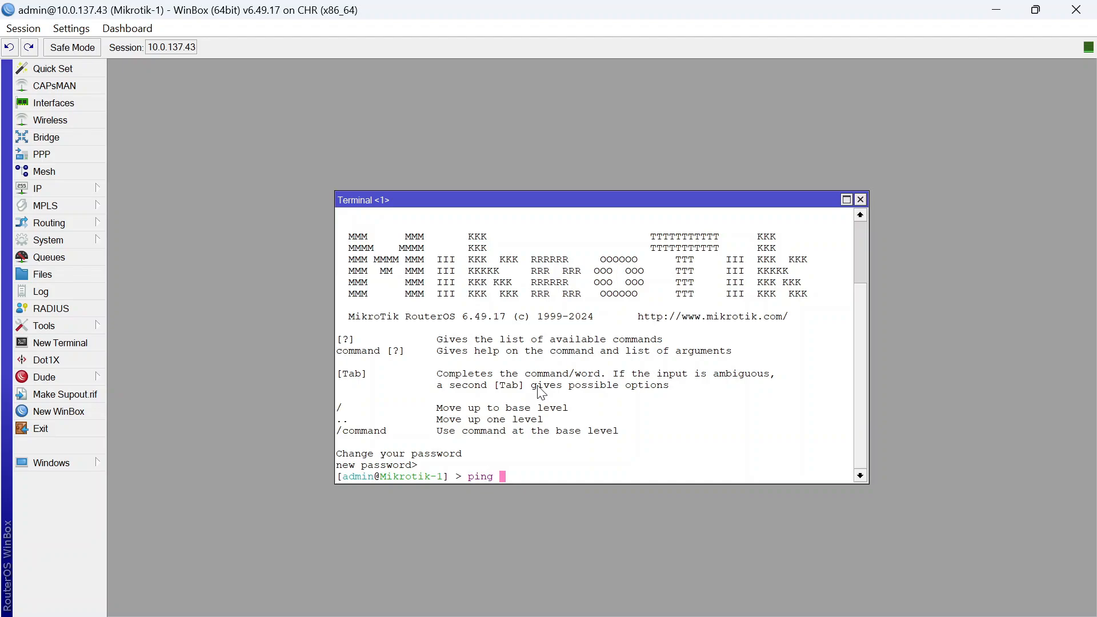
pyautogui.write('8.8.8.8')
pyautogui.press('Return')
pyautogui.hotkey('ctrl', 'c')
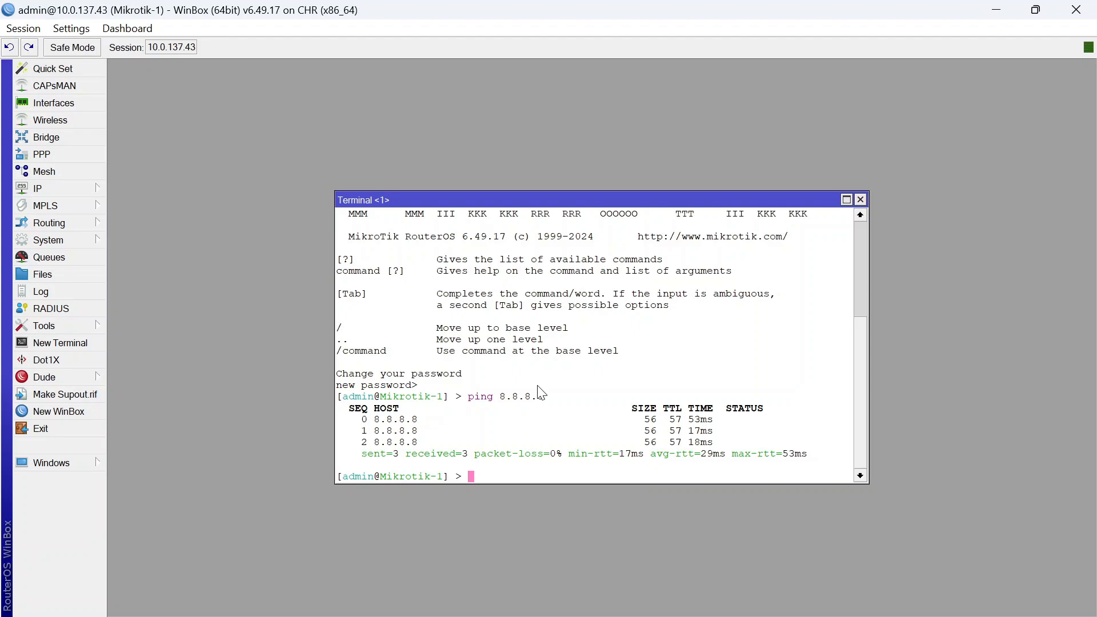
pyautogui.click(860, 199)
# Ping 8.8.8.8 from Mikrotik-2's terminal, then return to the PNETLab topology
pyautogui.moveTo(731, 595)
pyautogui.click(822, 508)
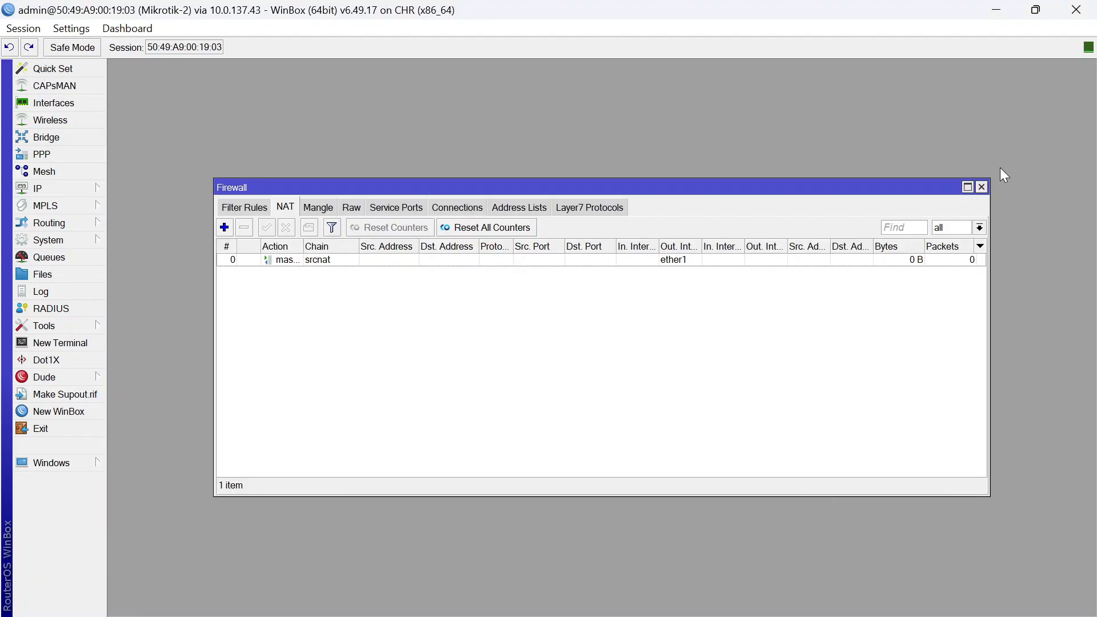
pyautogui.click(981, 187)
pyautogui.click(83, 342)
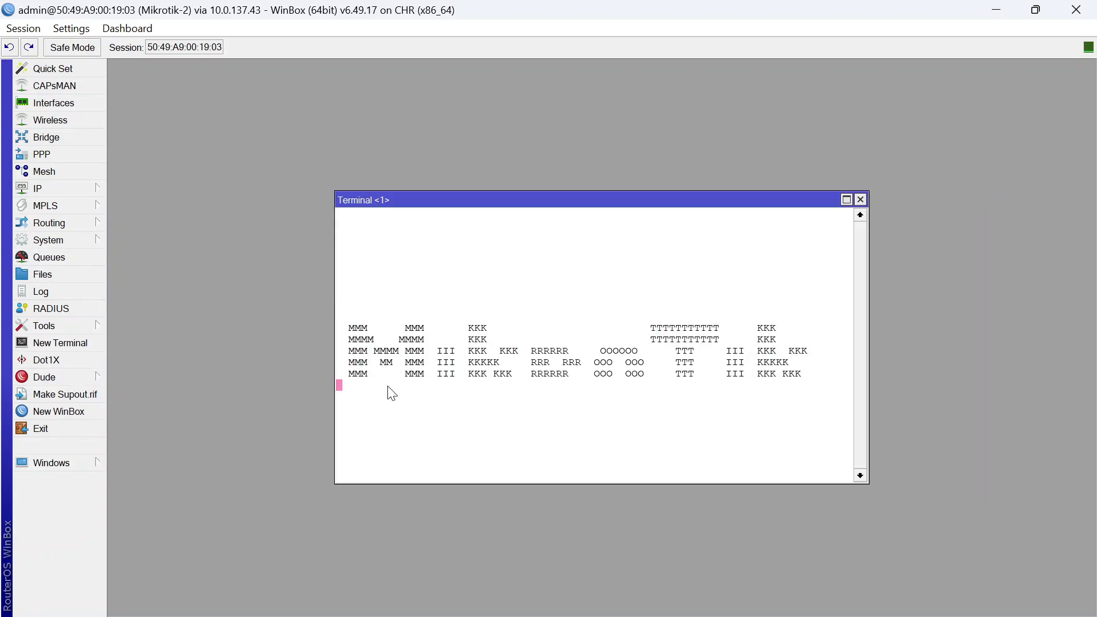
pyautogui.hotkey('ctrl', 'c')
pyautogui.write('ping')
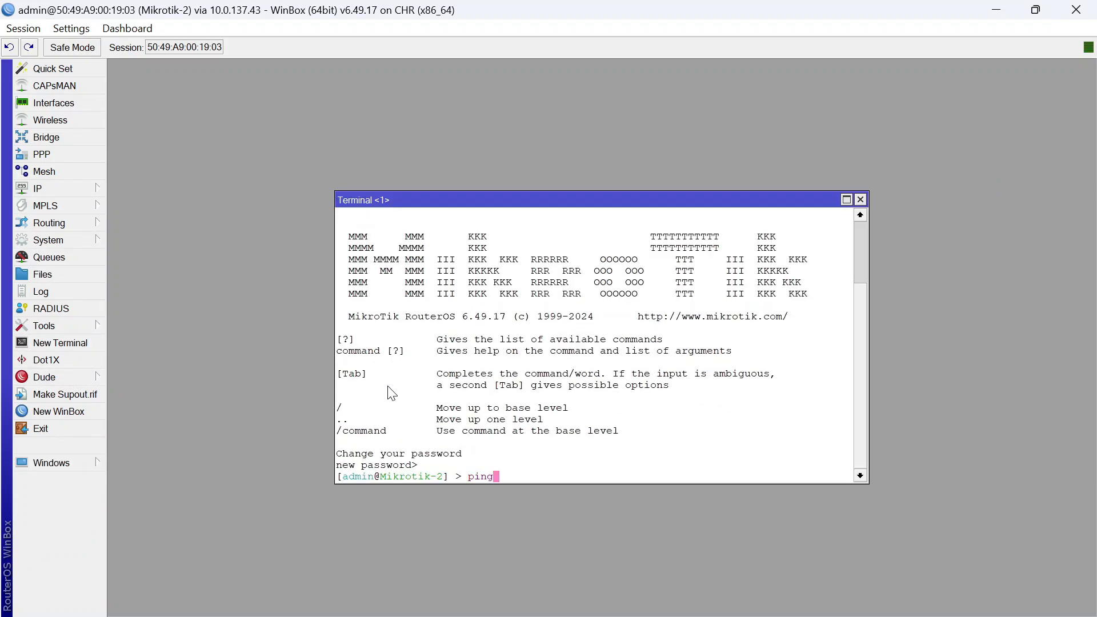
pyautogui.write(' 8.8.8.8')
pyautogui.press('Return')
pyautogui.hotkey('ctrl', 'c')
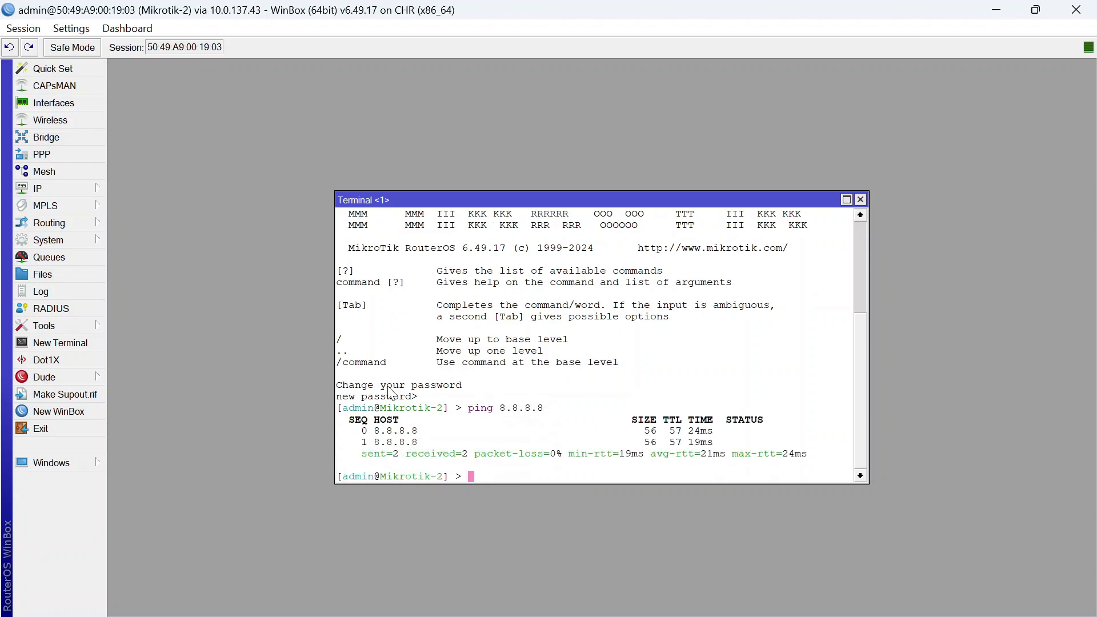
pyautogui.click(860, 199)
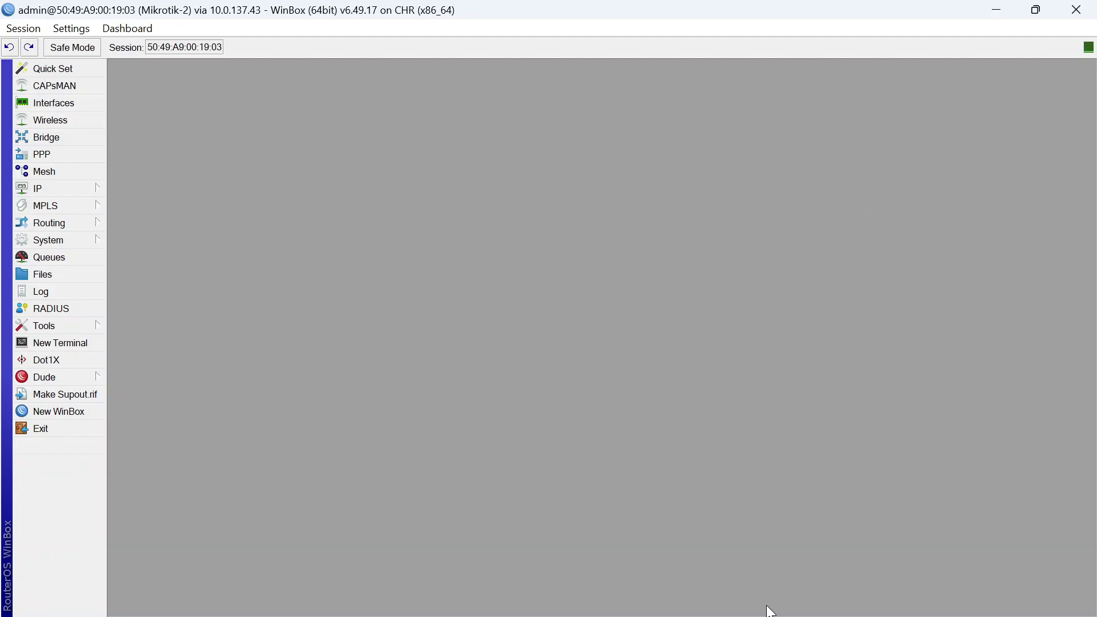
pyautogui.click(697, 596)
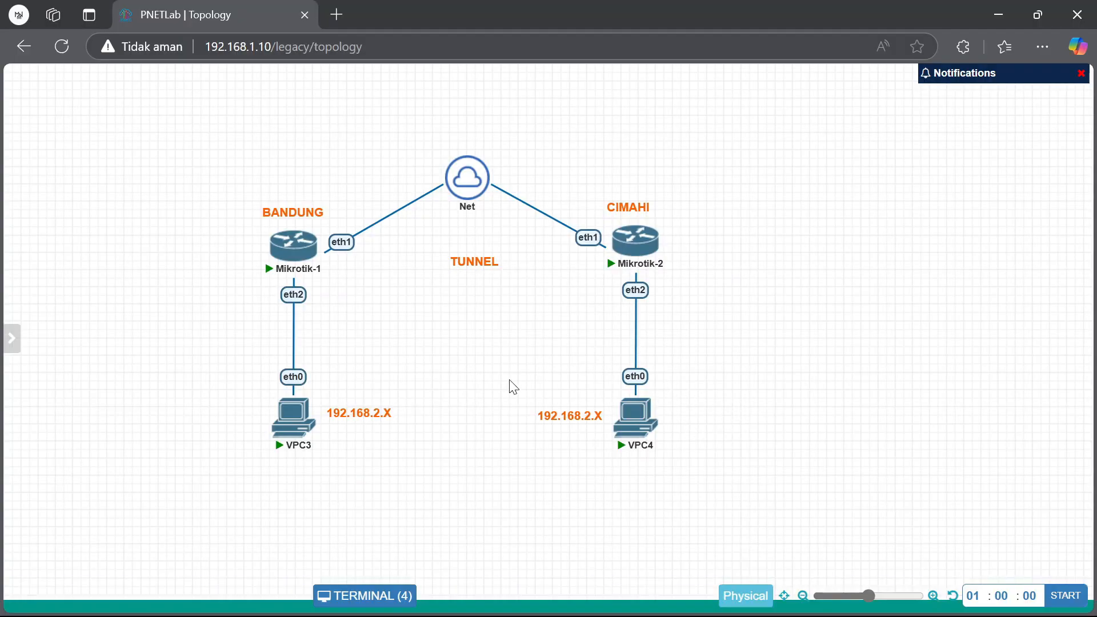
# Obtain DHCP addresses on VPC3 and VPC4 with 'ip dhcp'
pyautogui.click(293, 415)
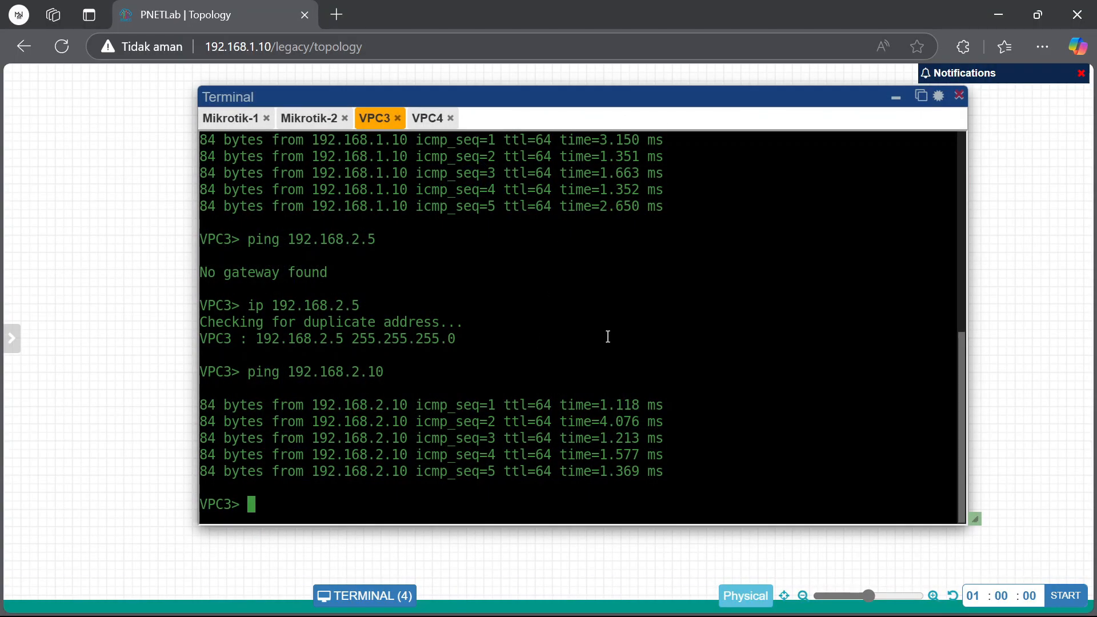
pyautogui.write('ip dhcp')
pyautogui.press('Return')
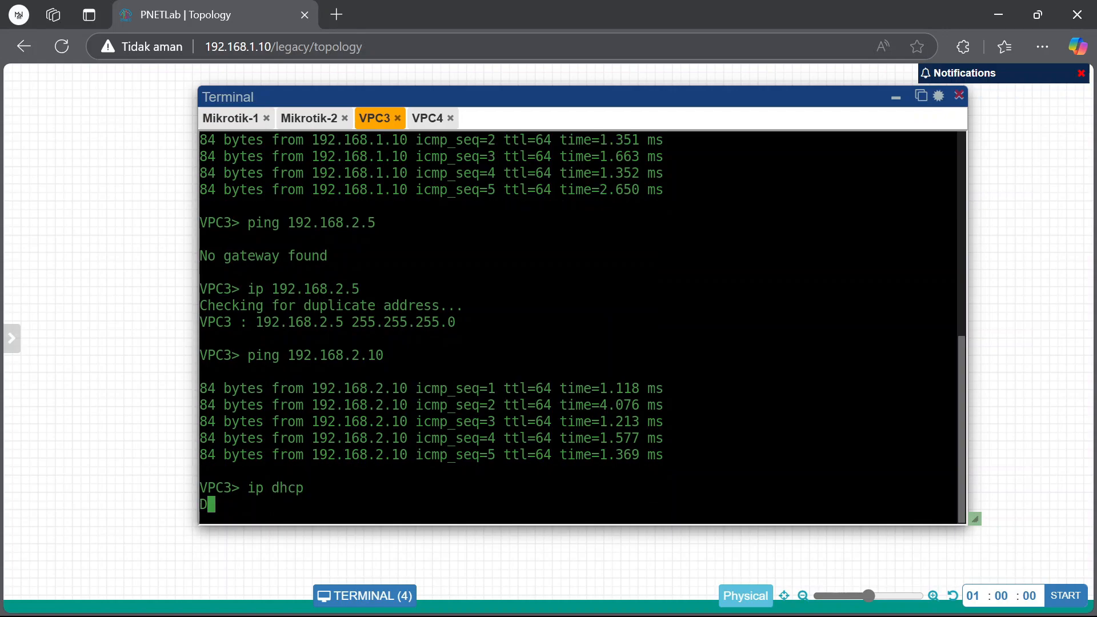
pyautogui.click(427, 118)
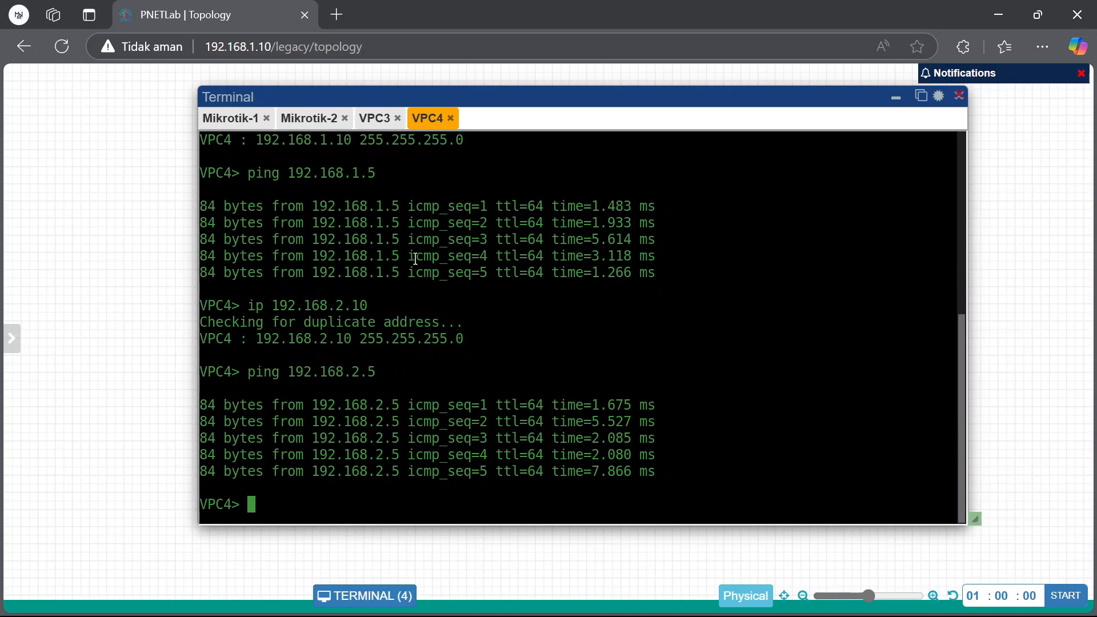
pyautogui.write('ip dhcp')
pyautogui.press('Return')
# Ping 8.8.8.8 from both VPC3 and VPC4, then hide the terminal
pyautogui.click(375, 118)
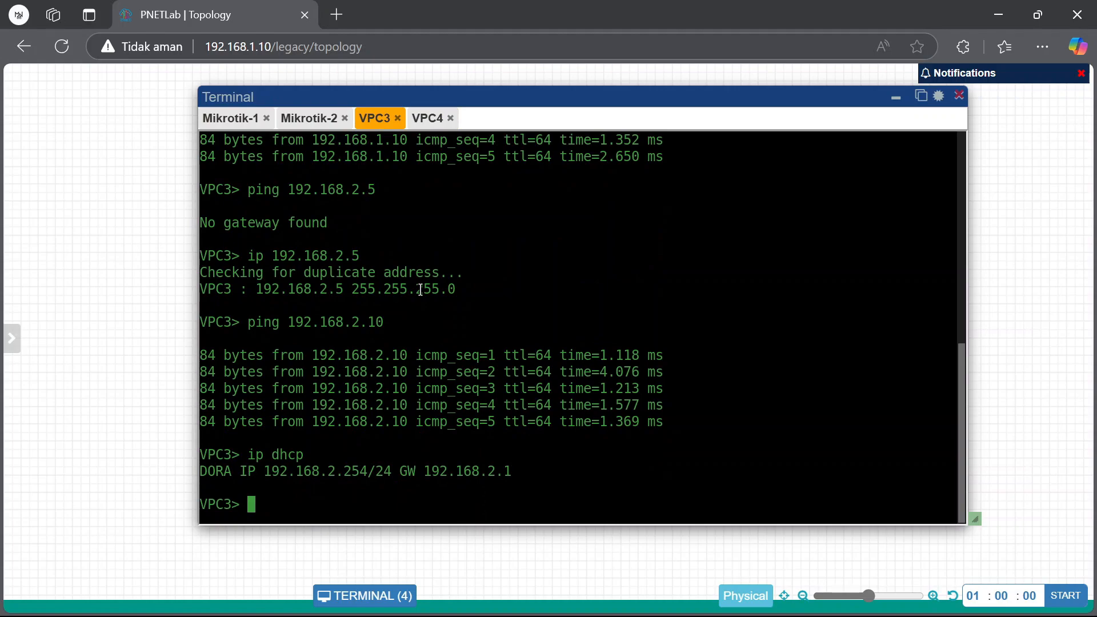
pyautogui.write('ping 8.8.8.8')
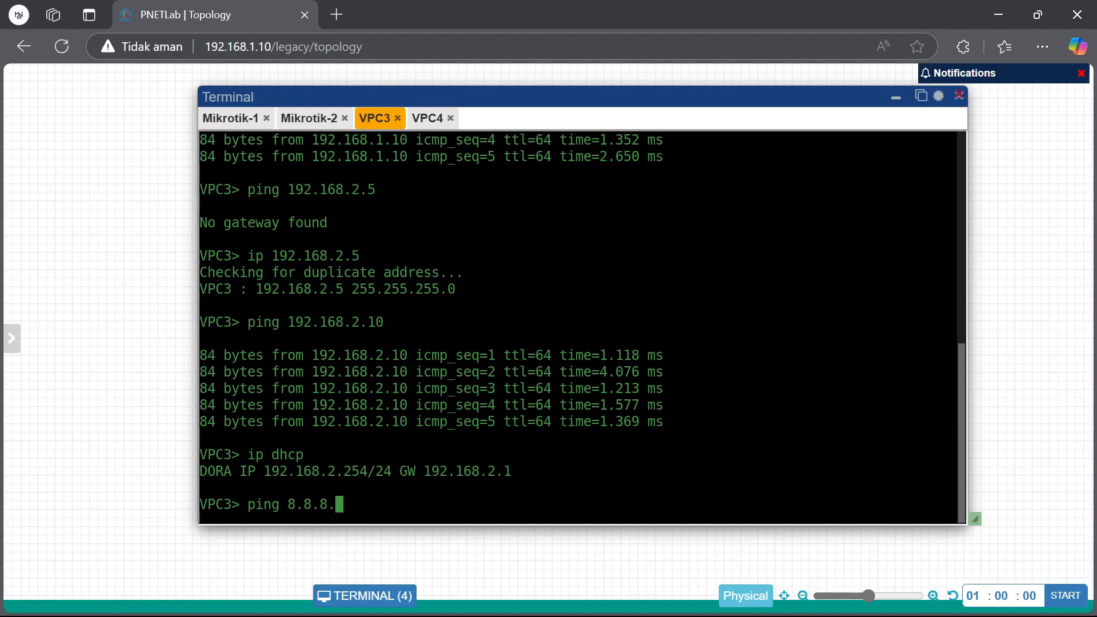
pyautogui.press('Return')
pyautogui.click(431, 118)
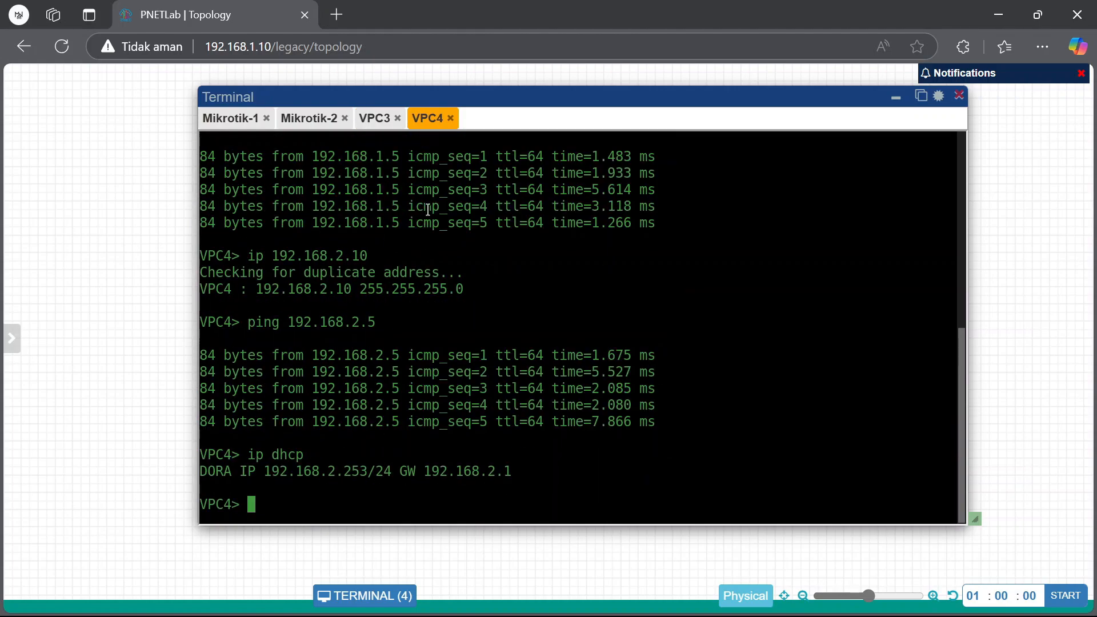
pyautogui.write('ping')
pyautogui.write('.8.8.8')
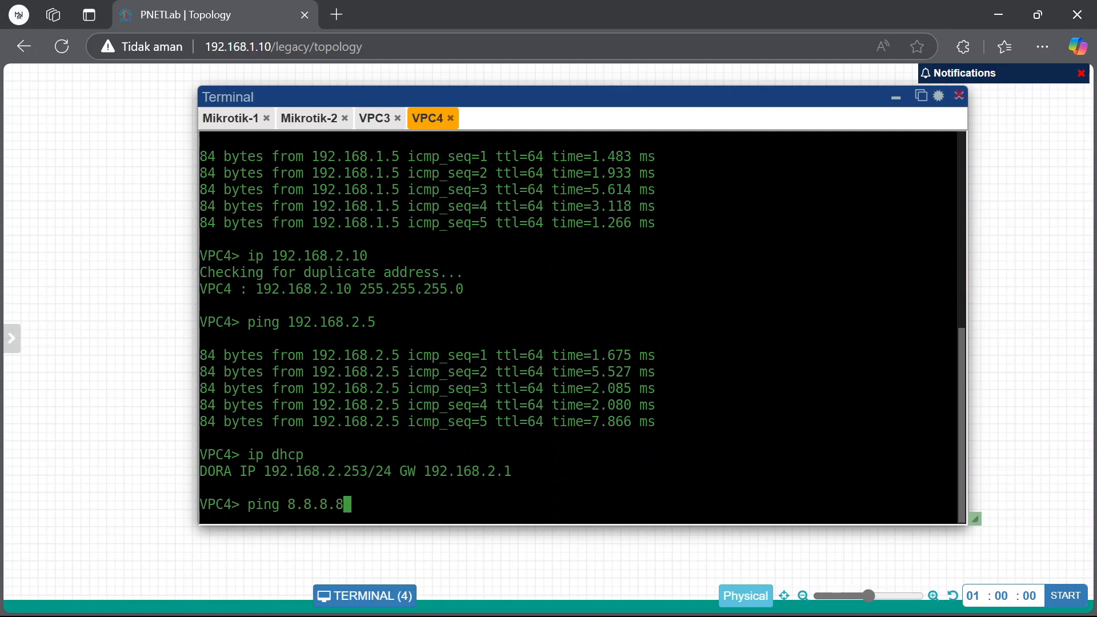
pyautogui.press('Return')
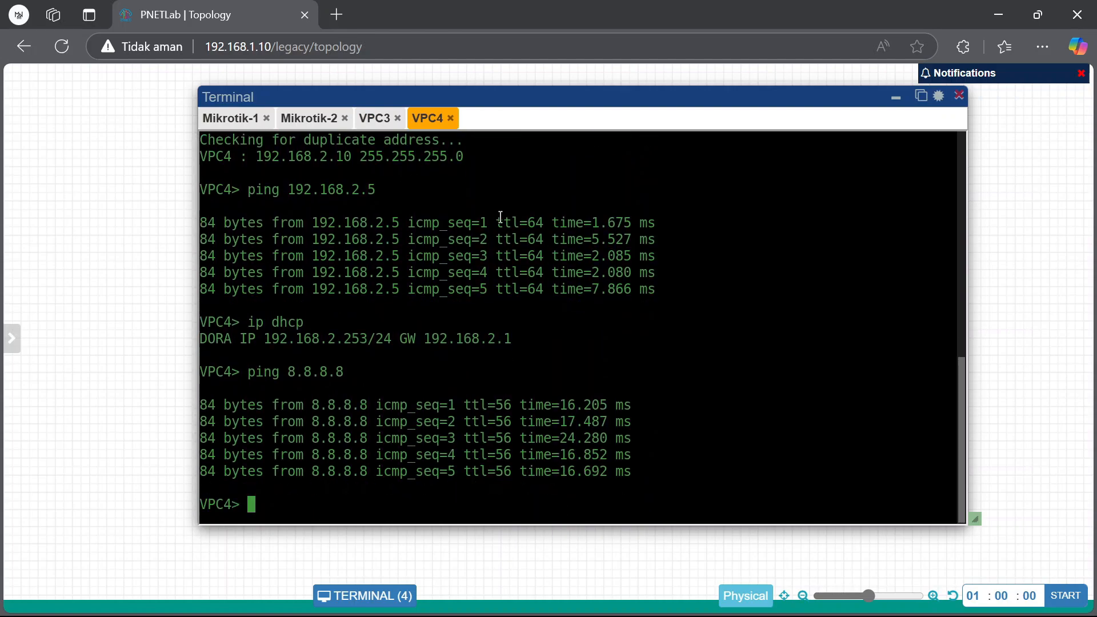
pyautogui.click(377, 118)
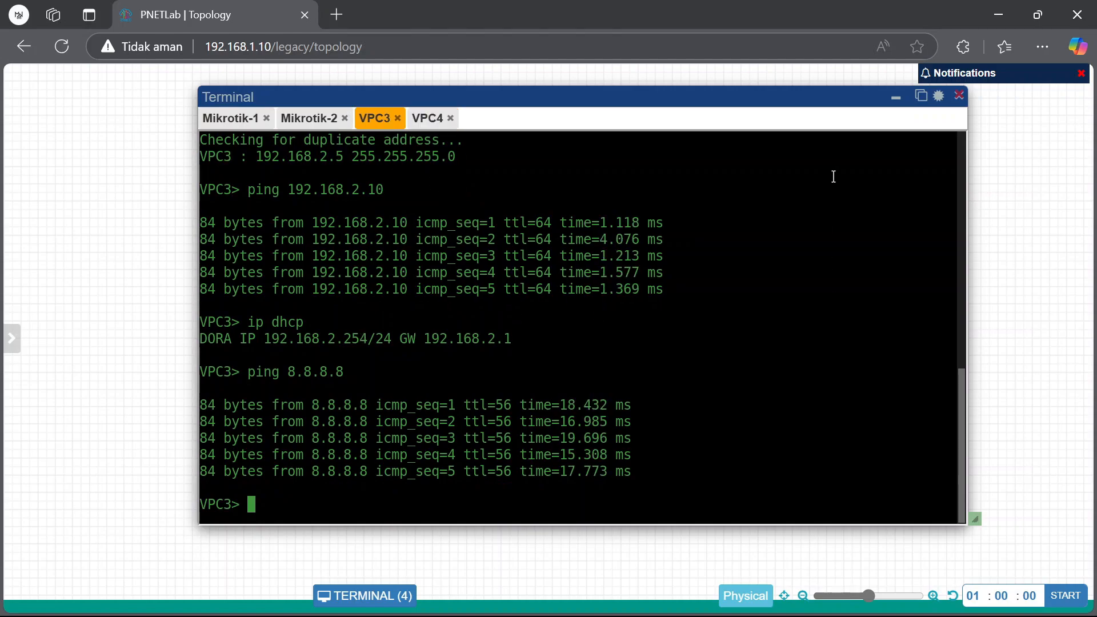
pyautogui.click(896, 98)
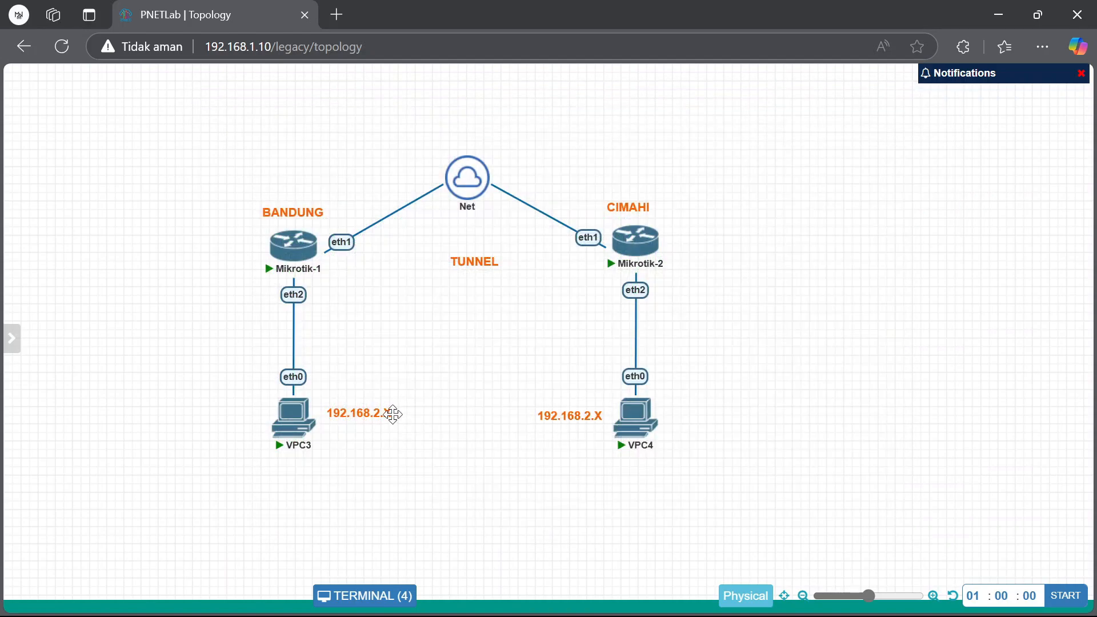
# Edit the 192.168.2.X label near VPC3 and align VPC4's label with it
pyautogui.doubleClick(393, 414)
pyautogui.press('BackSpace')
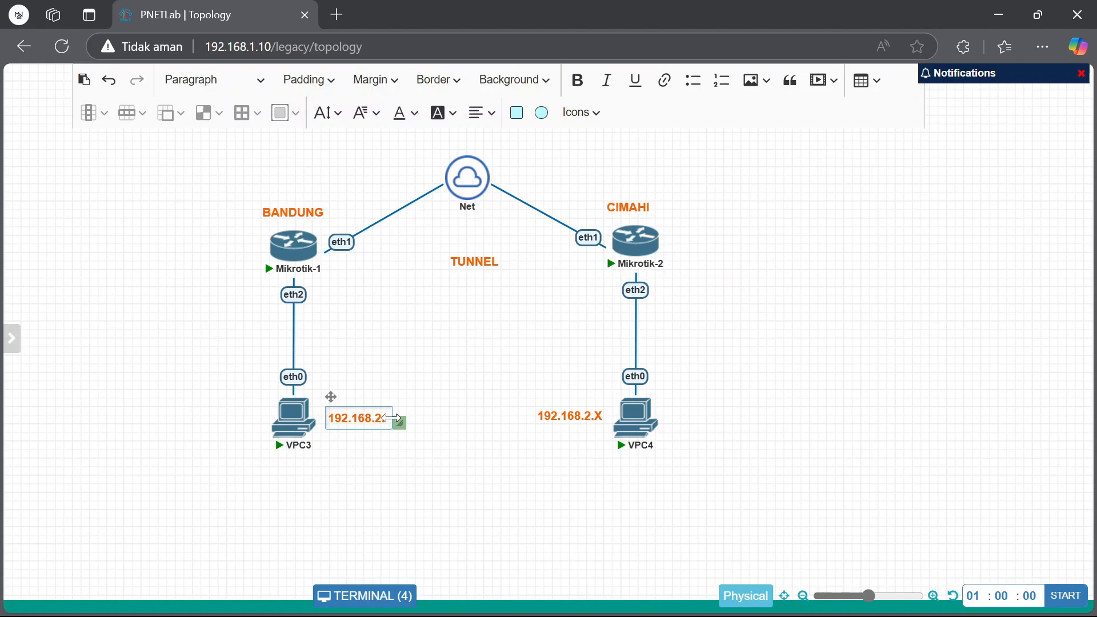
pyautogui.write('5')
pyautogui.write('X')
pyautogui.click(512, 394)
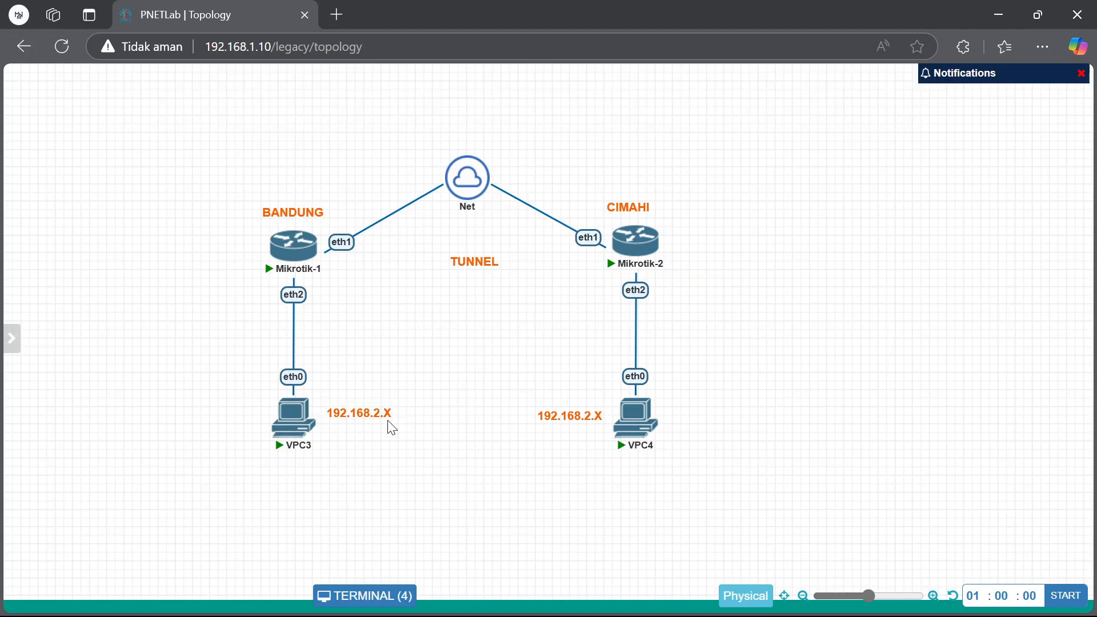
pyautogui.click(567, 418)
pyautogui.moveTo(568, 417); pyautogui.dragTo(569, 412)
# Change VPC4's label to 192.168.3.X and bring Mikrotik-1's WinBox forward
pyautogui.moveTo(284, 263)
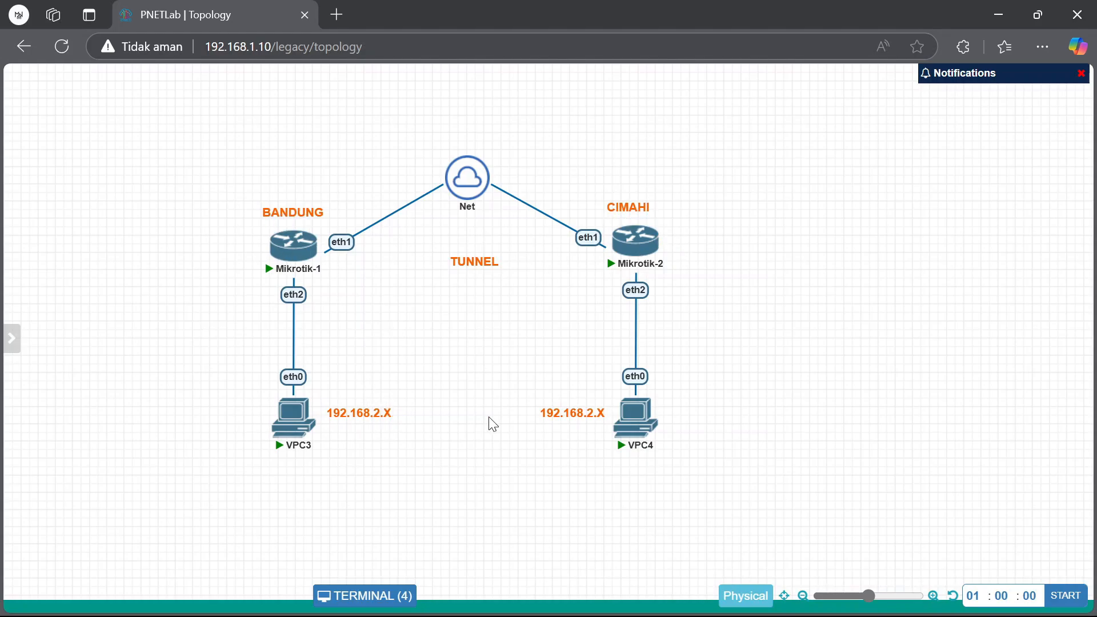
pyautogui.doubleClick(597, 416)
pyautogui.moveTo(644, 422)
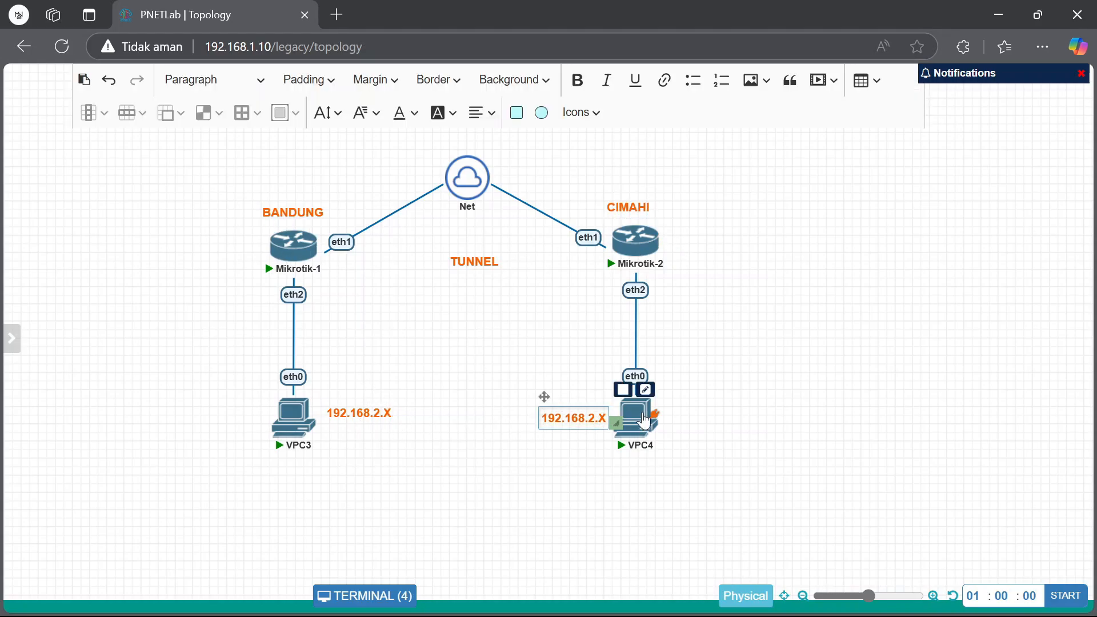
pyautogui.press('BackSpace')
pyautogui.write('3')
pyautogui.click(632, 449)
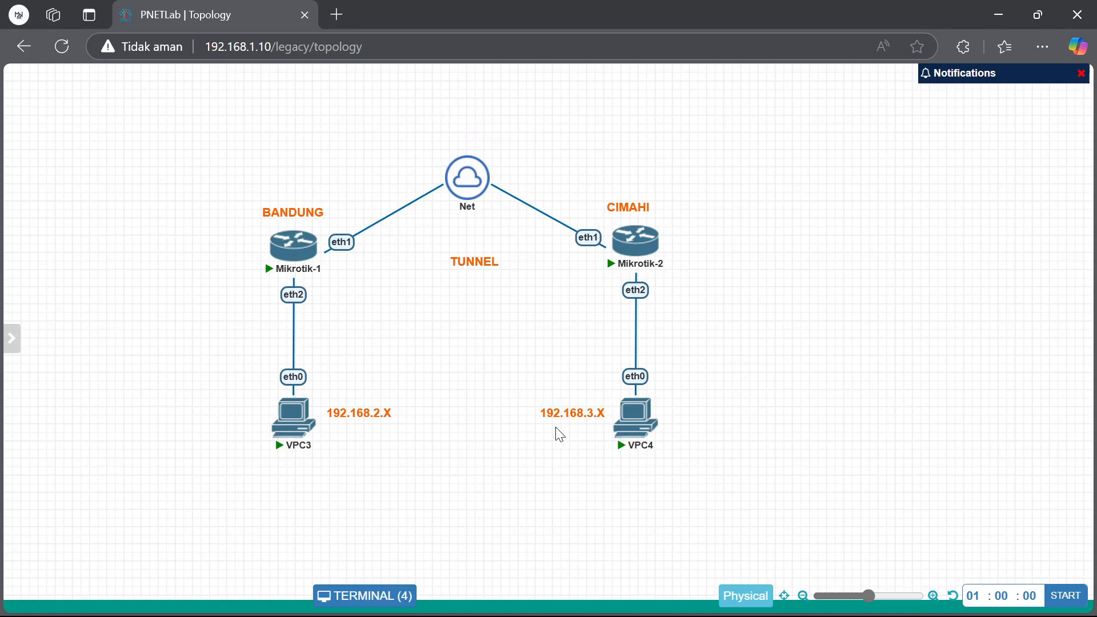
pyautogui.click(745, 600)
pyautogui.click(635, 506)
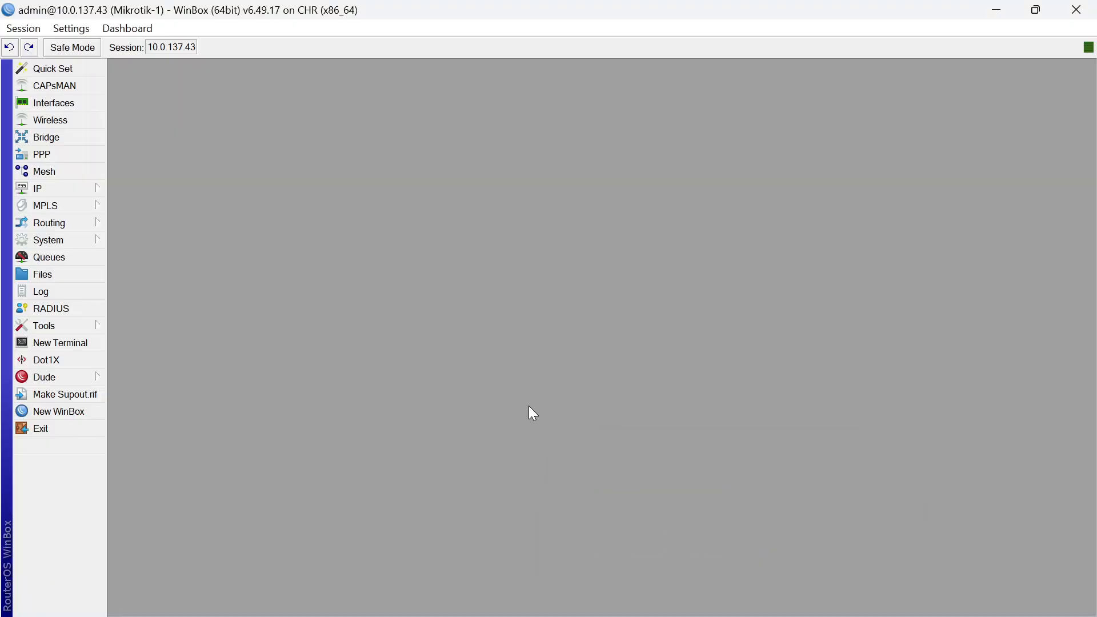
# Disable Mikrotik-1's 192.168.2.1/24 address in the IP address list
pyautogui.click(97, 188)
pyautogui.click(164, 211)
pyautogui.click(577, 264)
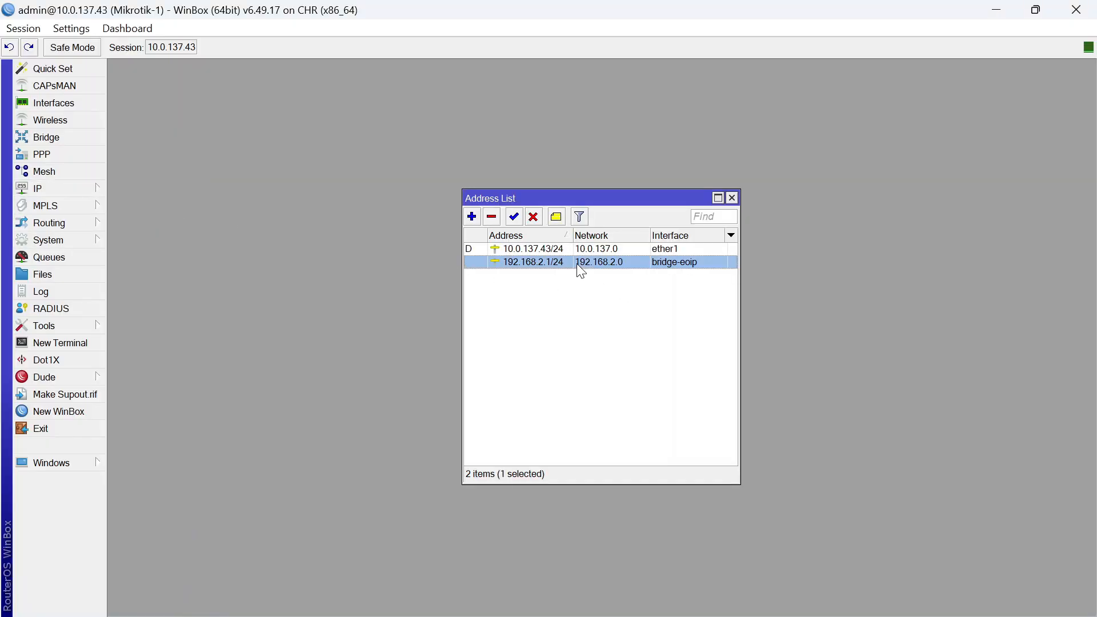
pyautogui.click(534, 217)
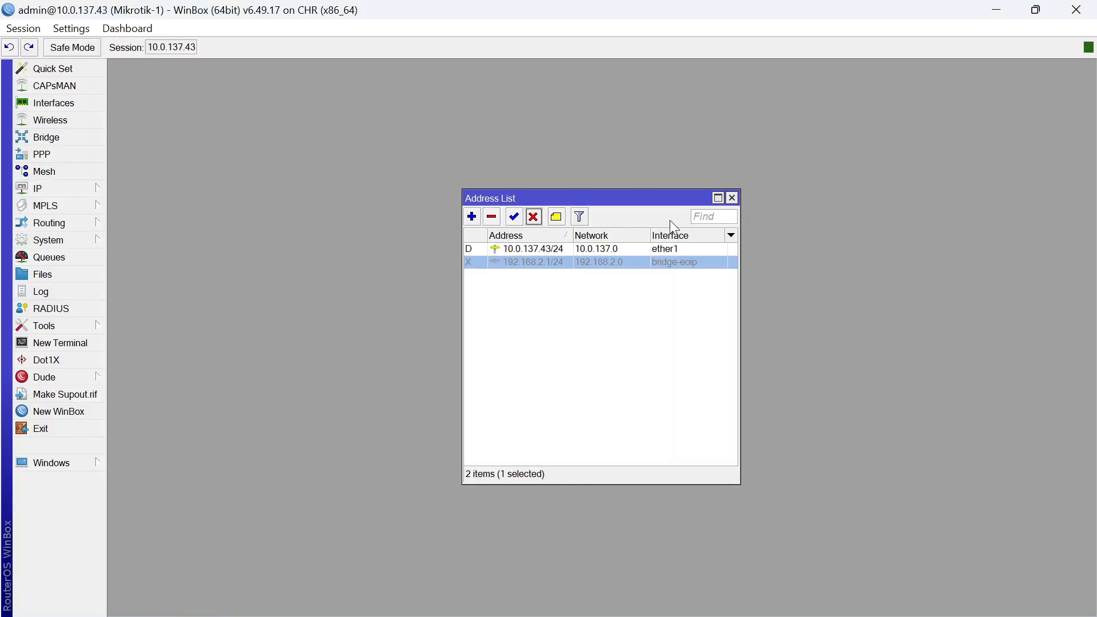
# Disable the bridge-eoip interface and the EoIP tunnel interface
pyautogui.click(74, 103)
pyautogui.click(197, 258)
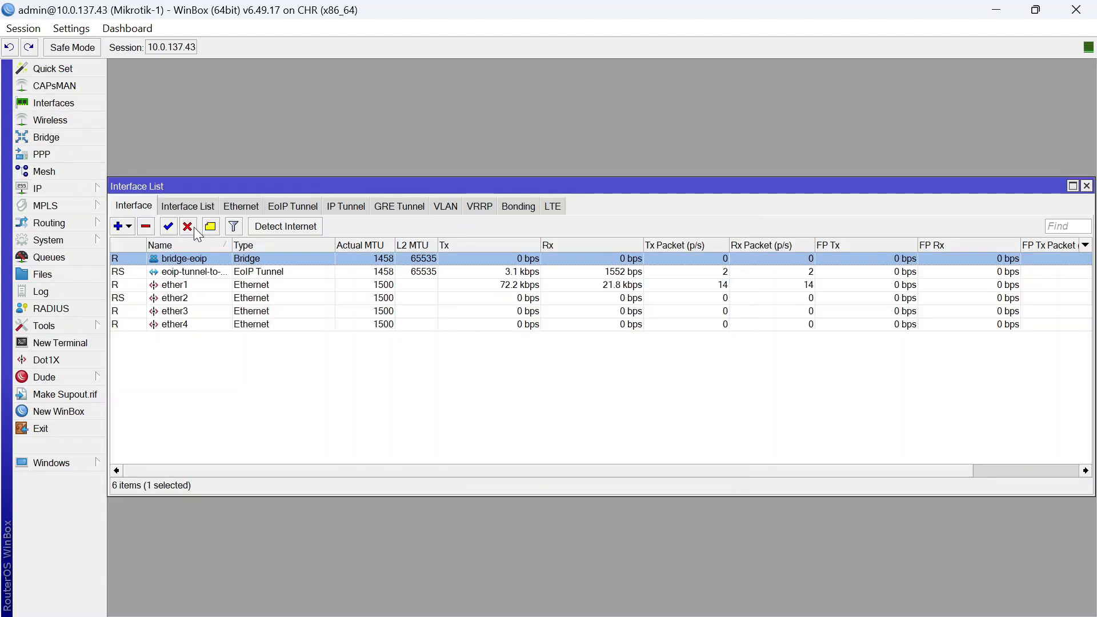
pyautogui.click(188, 227)
pyautogui.click(194, 272)
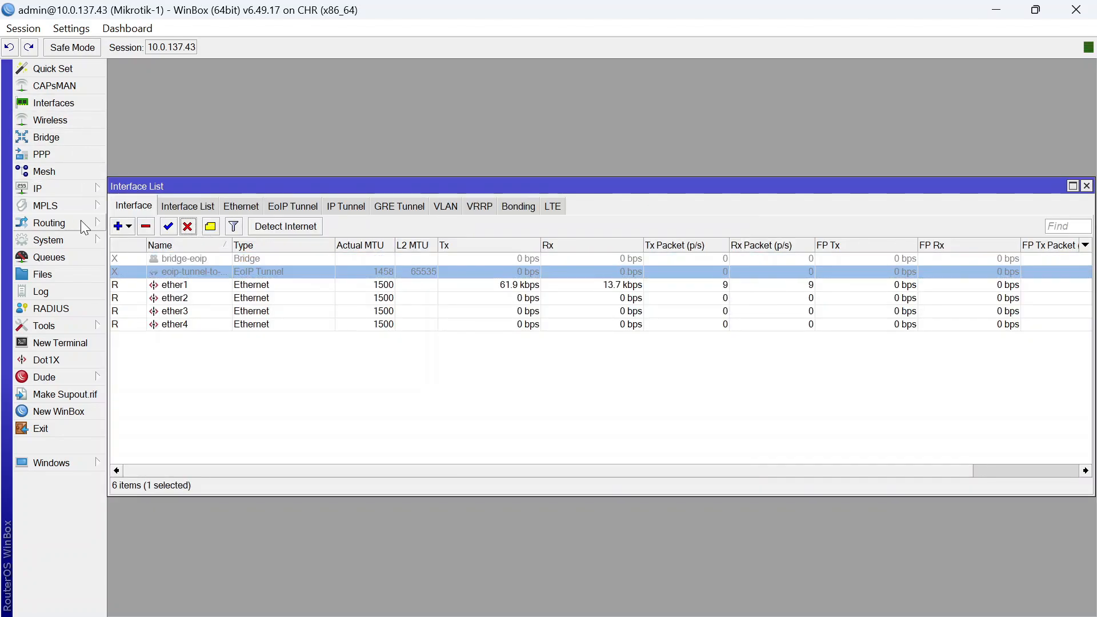
# Recheck the address list, then select the EoIP tunnel and ether2 bridge ports in Bridge settings
pyautogui.click(78, 190)
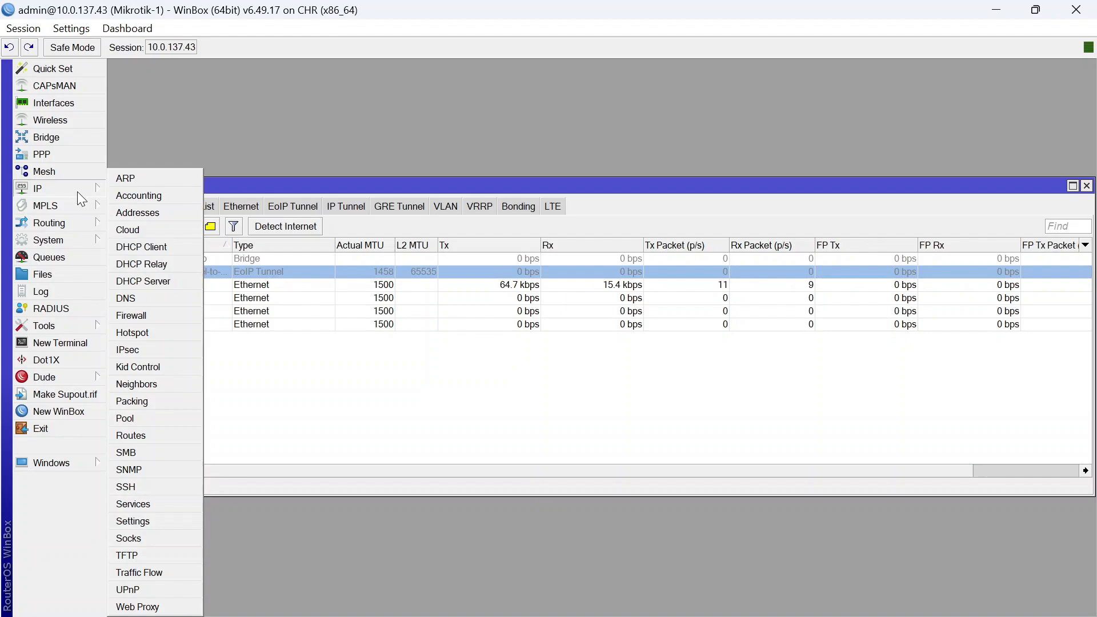
pyautogui.click(137, 213)
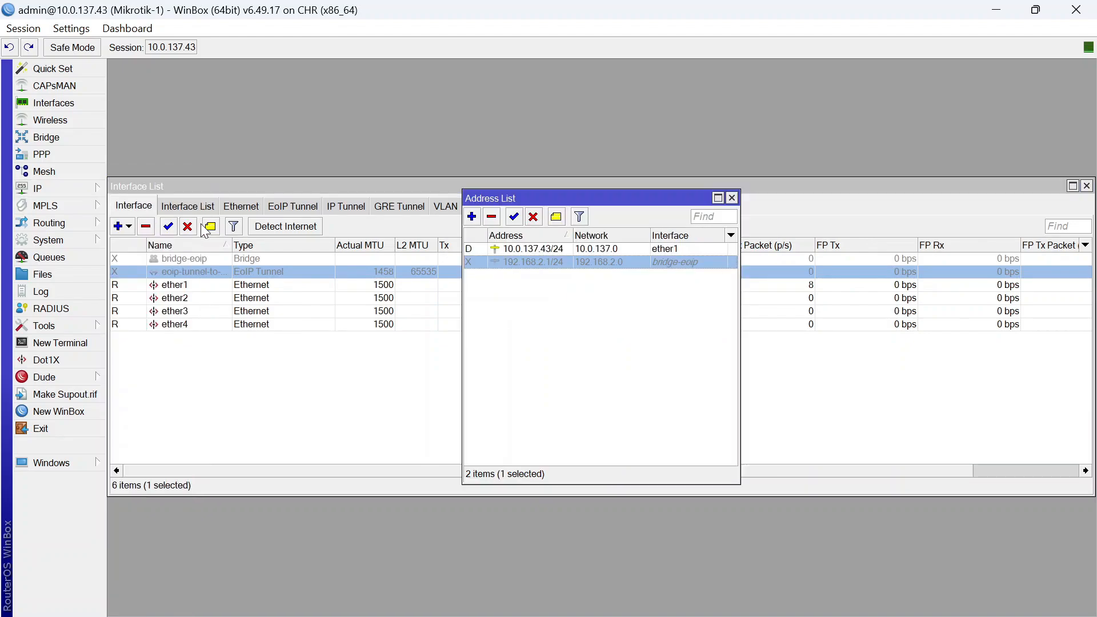
pyautogui.click(77, 147)
pyautogui.click(77, 140)
pyautogui.click(182, 276)
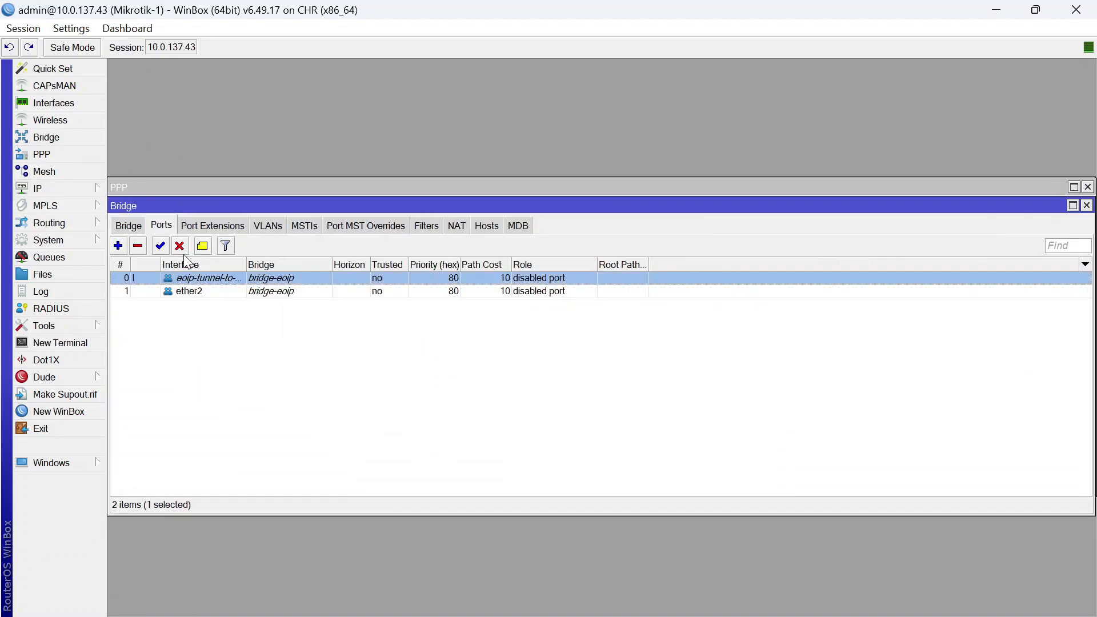
pyautogui.click(188, 290)
pyautogui.click(129, 226)
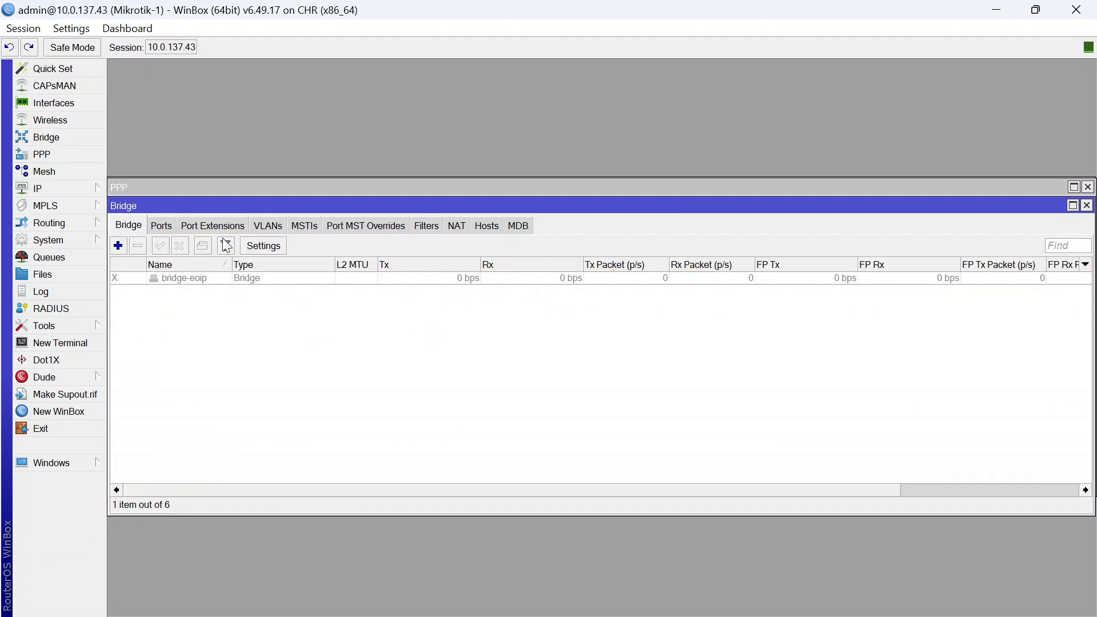
# Close the Bridge, PPP, address and interface windows, recheck addresses, and switch to Mikrotik-2
pyautogui.click(1086, 205)
pyautogui.click(1087, 186)
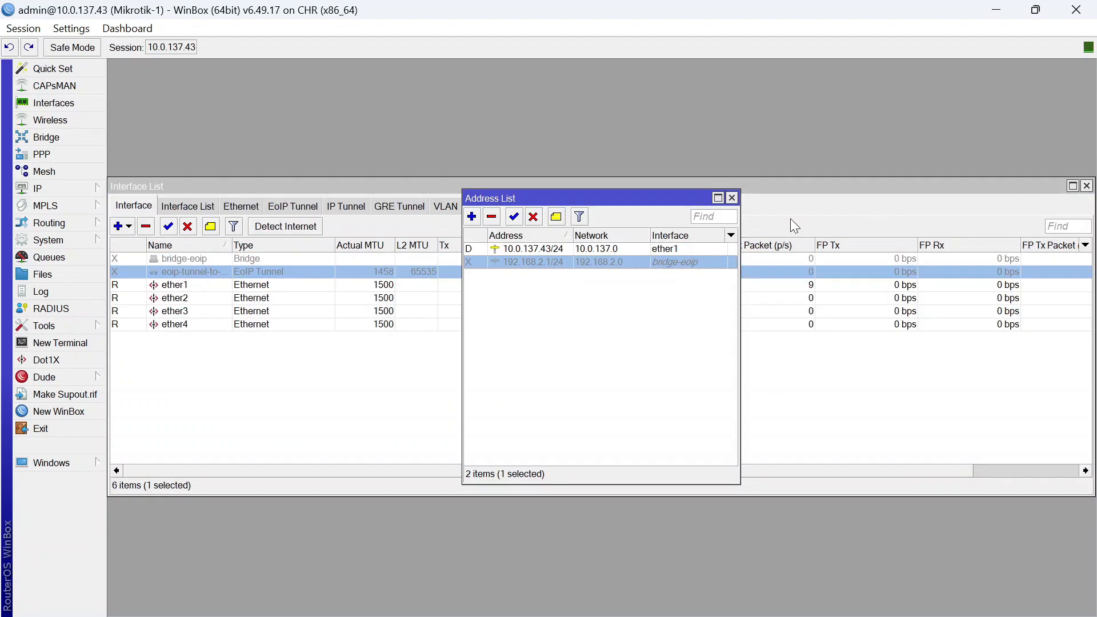
pyautogui.click(731, 198)
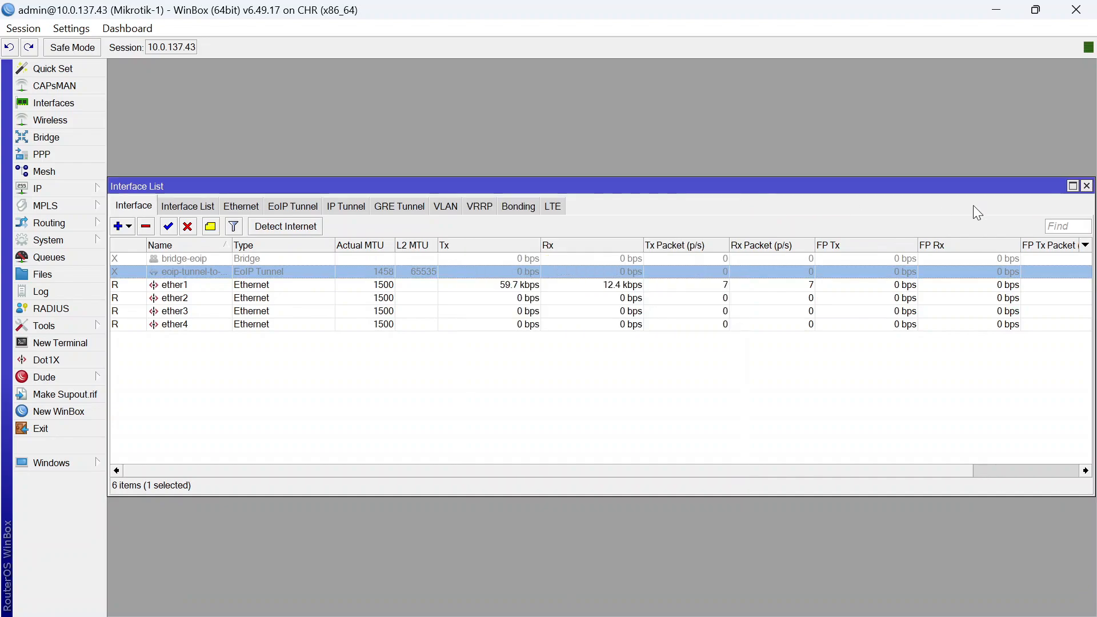
pyautogui.click(1085, 187)
pyautogui.click(57, 189)
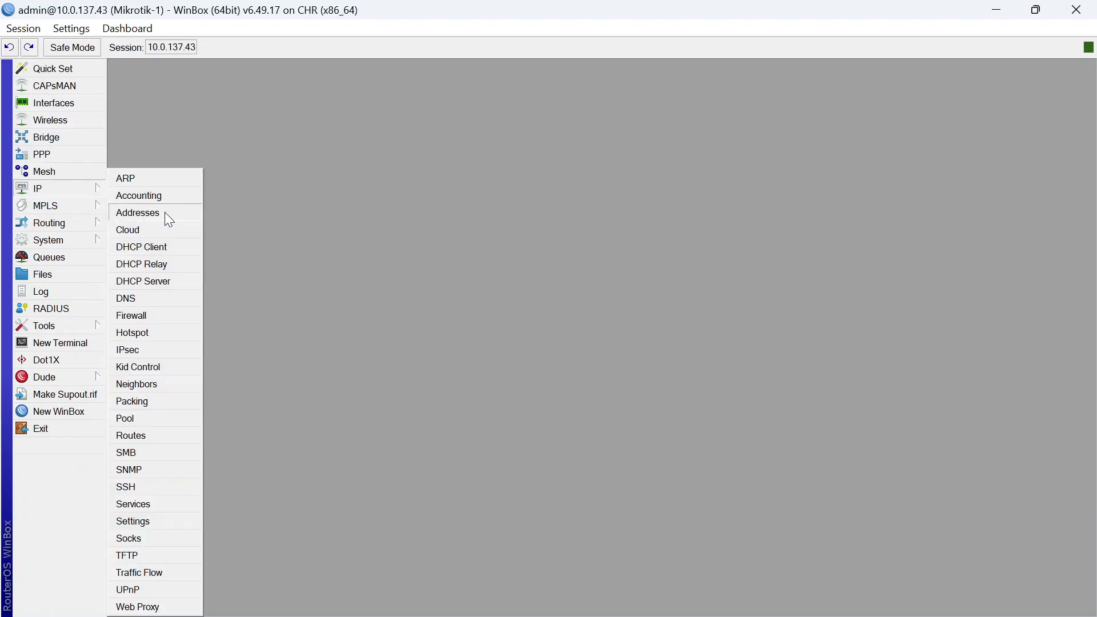
pyautogui.click(165, 212)
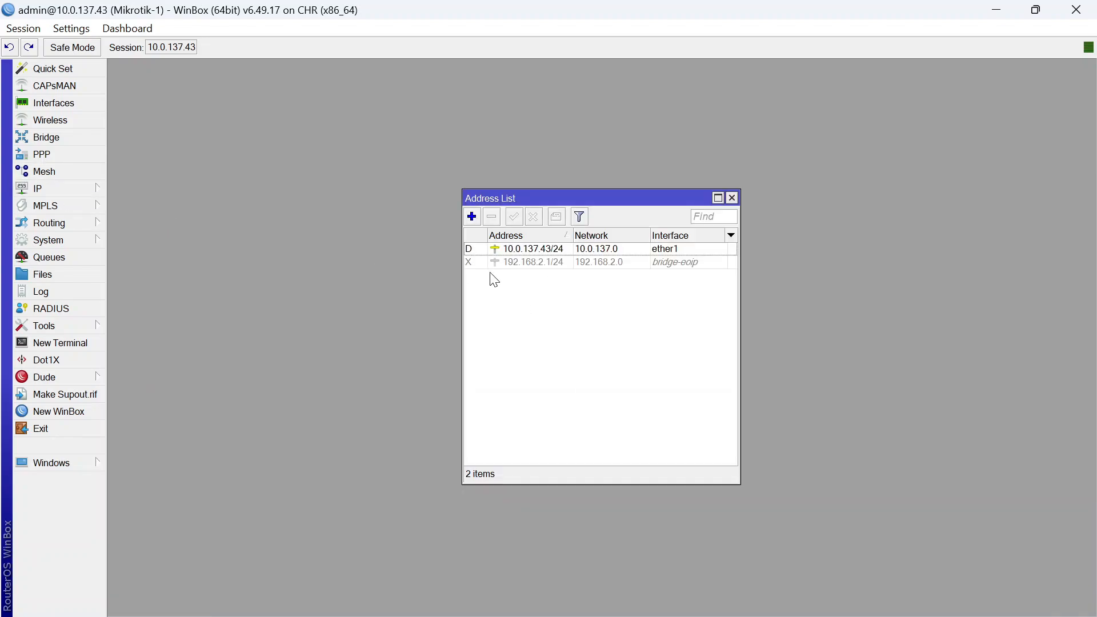
pyautogui.click(731, 197)
pyautogui.moveTo(733, 599)
pyautogui.click(807, 506)
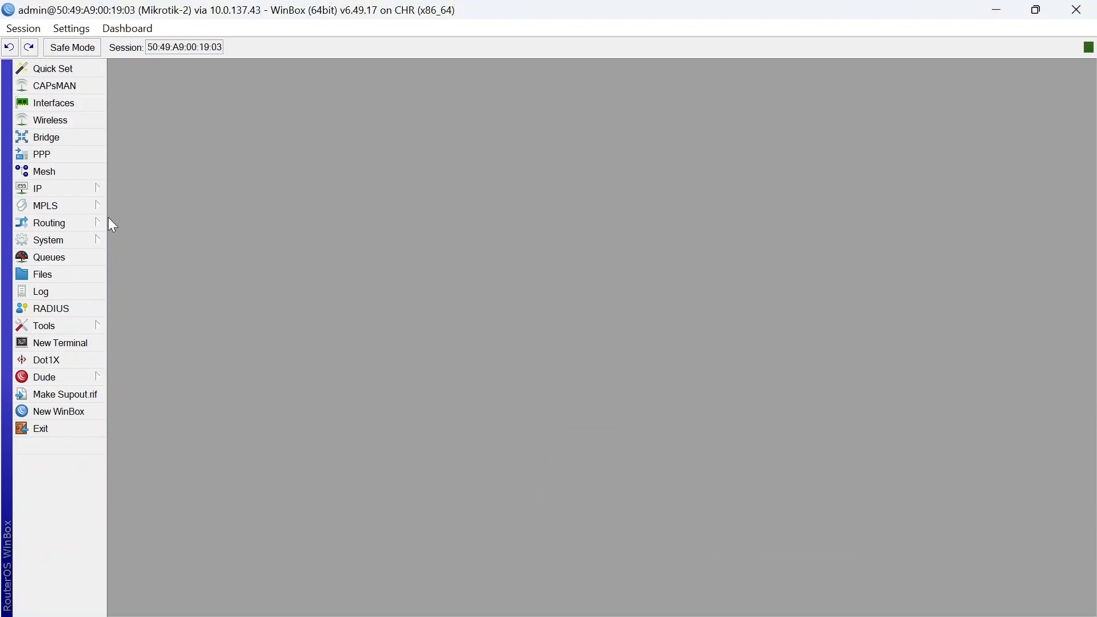
# On Mikrotik-2, disable the EoIP tunnel and ether2 ports of the bridge
pyautogui.click(91, 106)
pyautogui.click(181, 141)
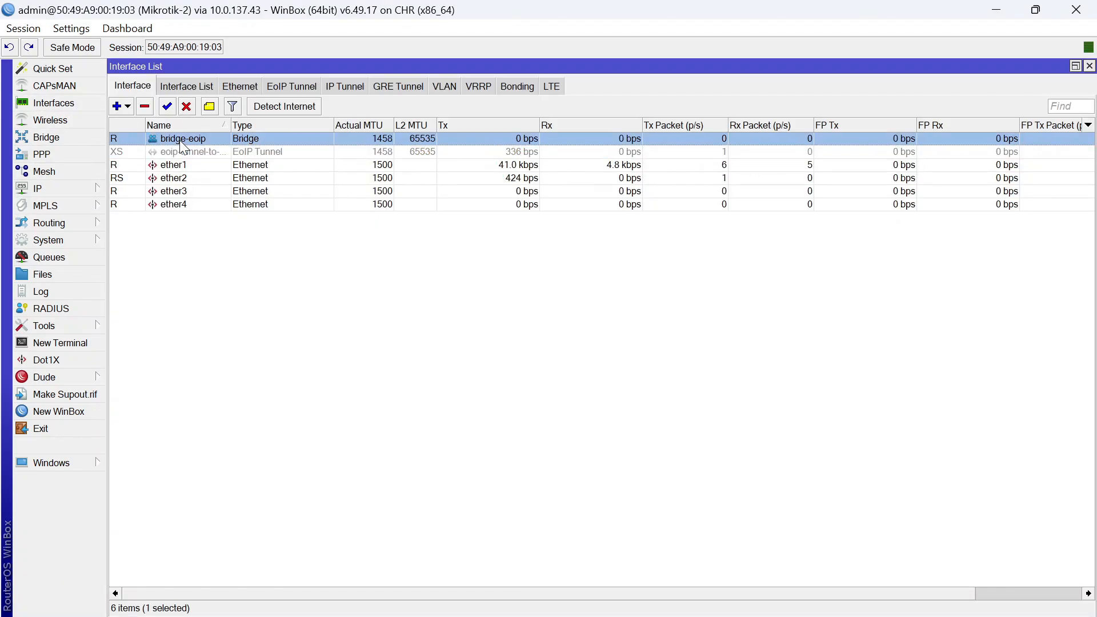
pyautogui.click(1089, 67)
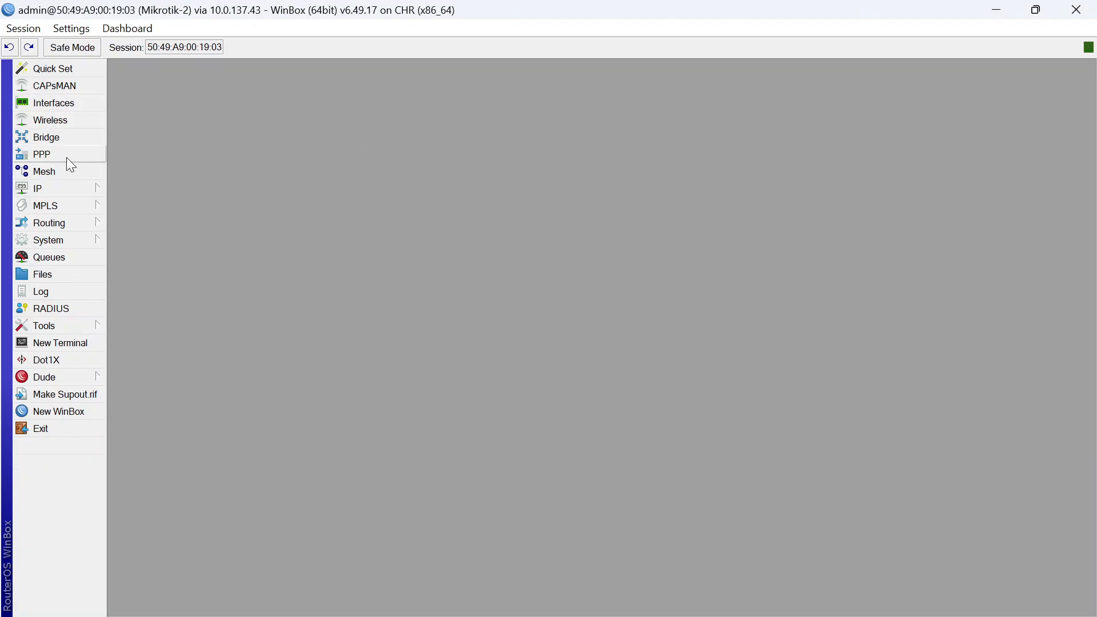
pyautogui.click(76, 136)
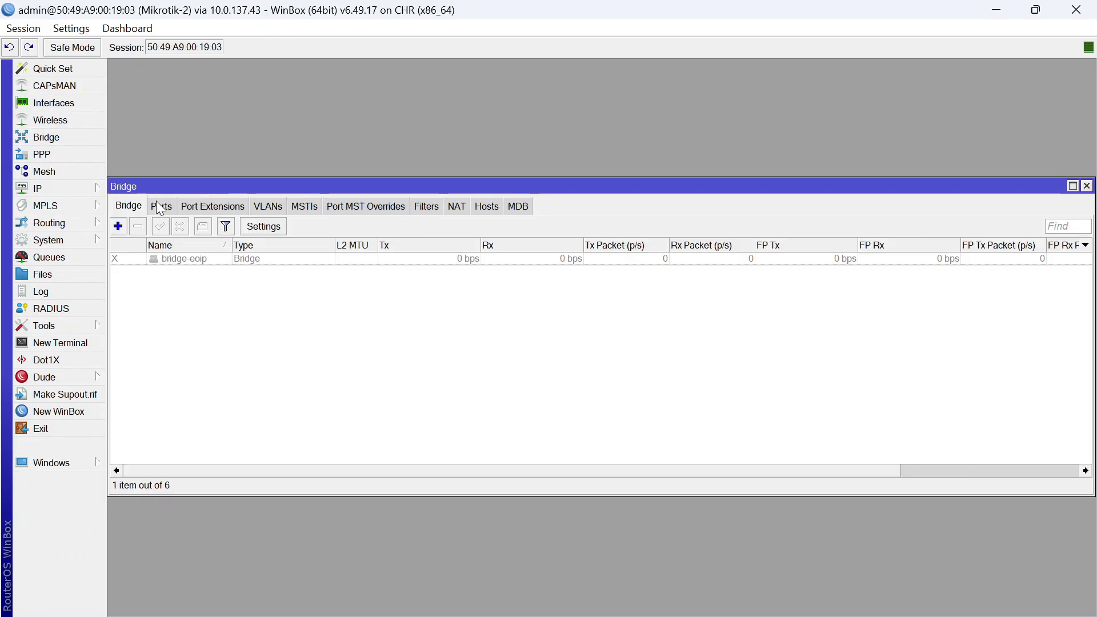
pyautogui.click(160, 206)
pyautogui.click(188, 258)
pyautogui.click(179, 226)
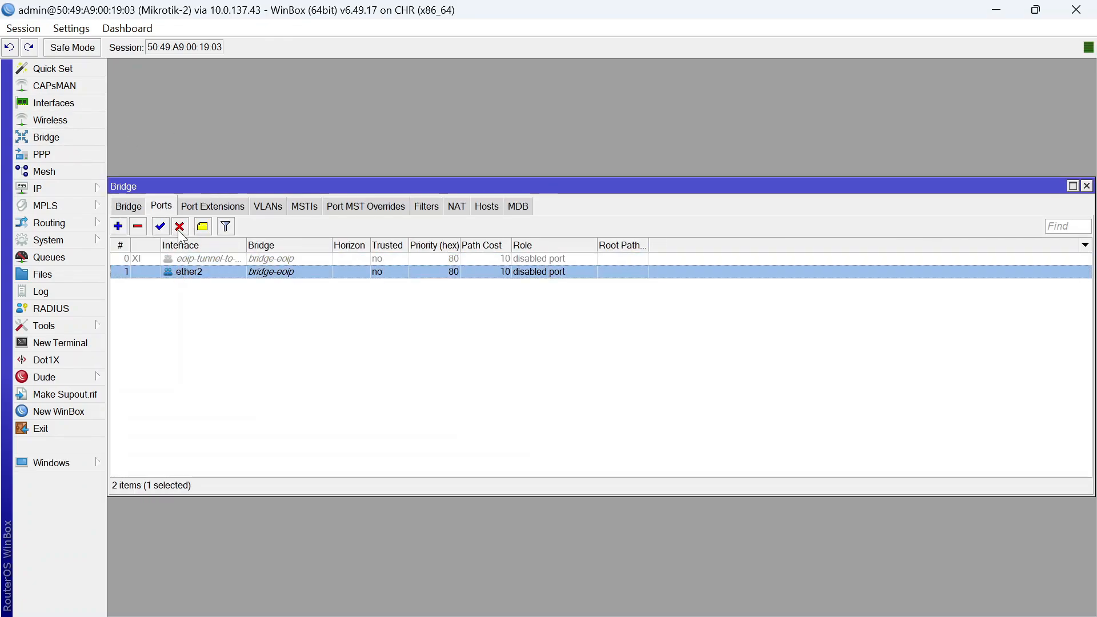
pyautogui.click(180, 227)
pyautogui.click(37, 188)
# Disable the 192.168.2.2 address and close the address and bridge port lists
pyautogui.click(146, 213)
pyautogui.click(518, 261)
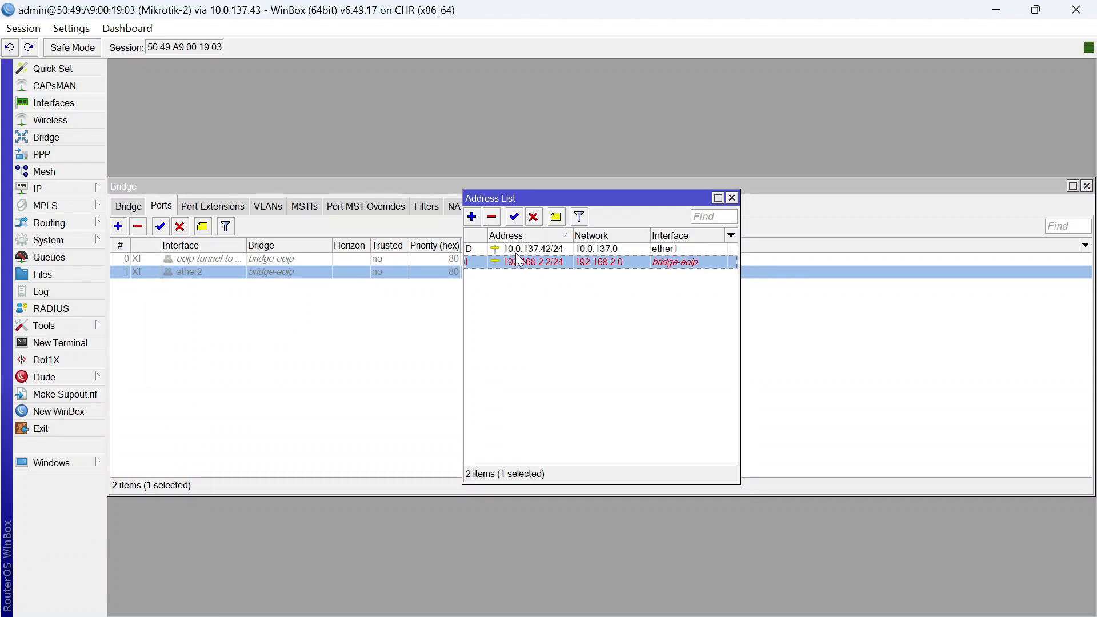
pyautogui.click(533, 217)
pyautogui.click(731, 198)
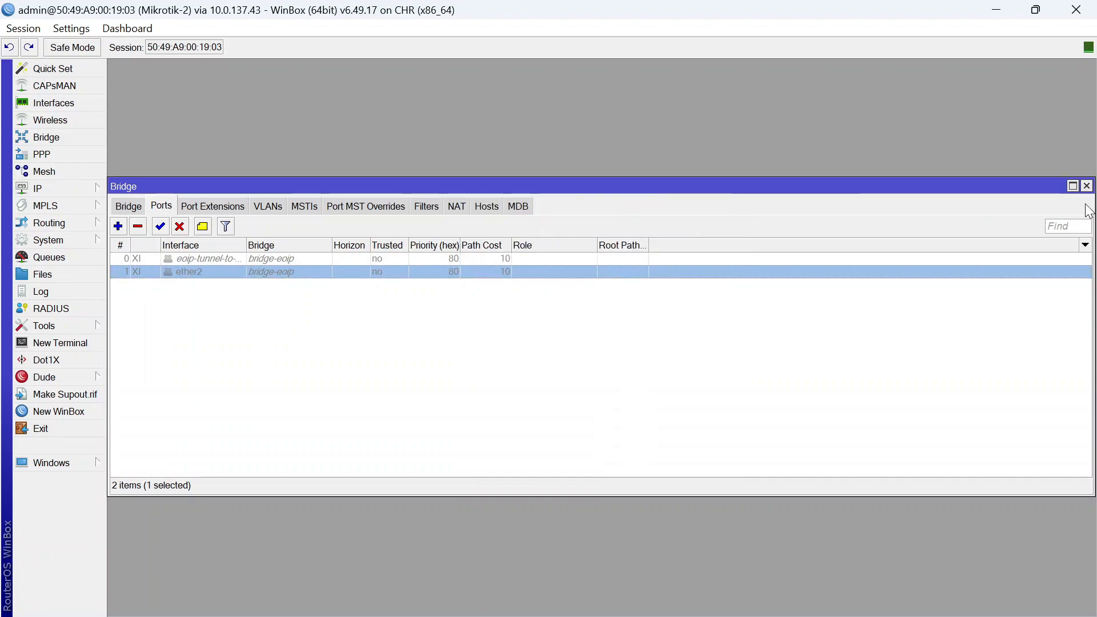
pyautogui.click(1086, 186)
# Disable the dhcp1 DHCP server, then return to the Mikrotik-1 window
pyautogui.click(95, 190)
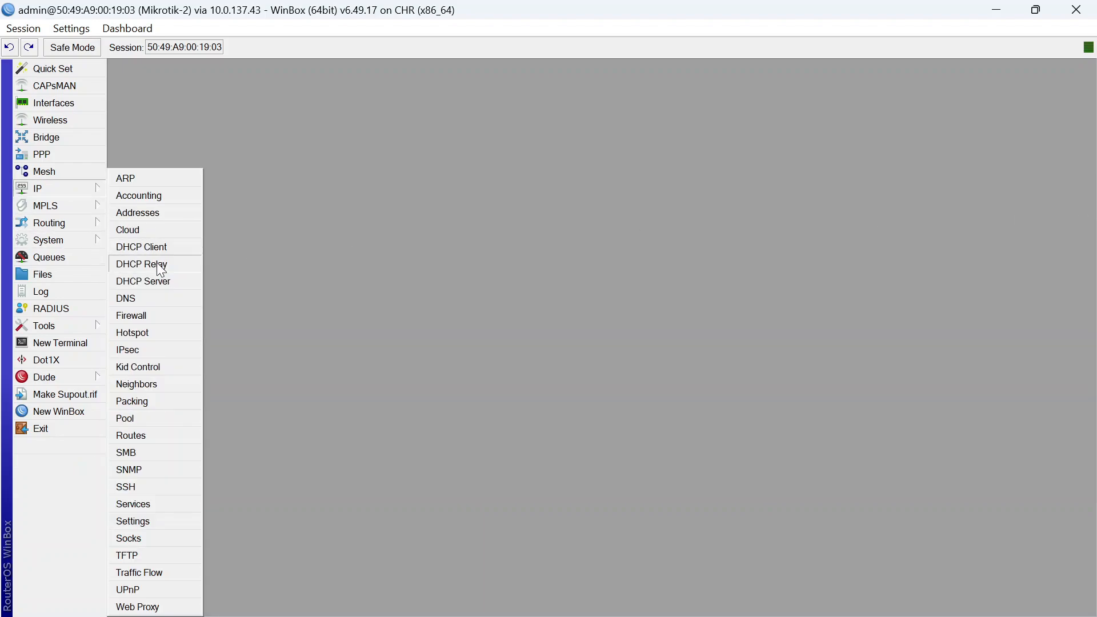
pyautogui.click(143, 281)
pyautogui.click(367, 259)
pyautogui.click(318, 227)
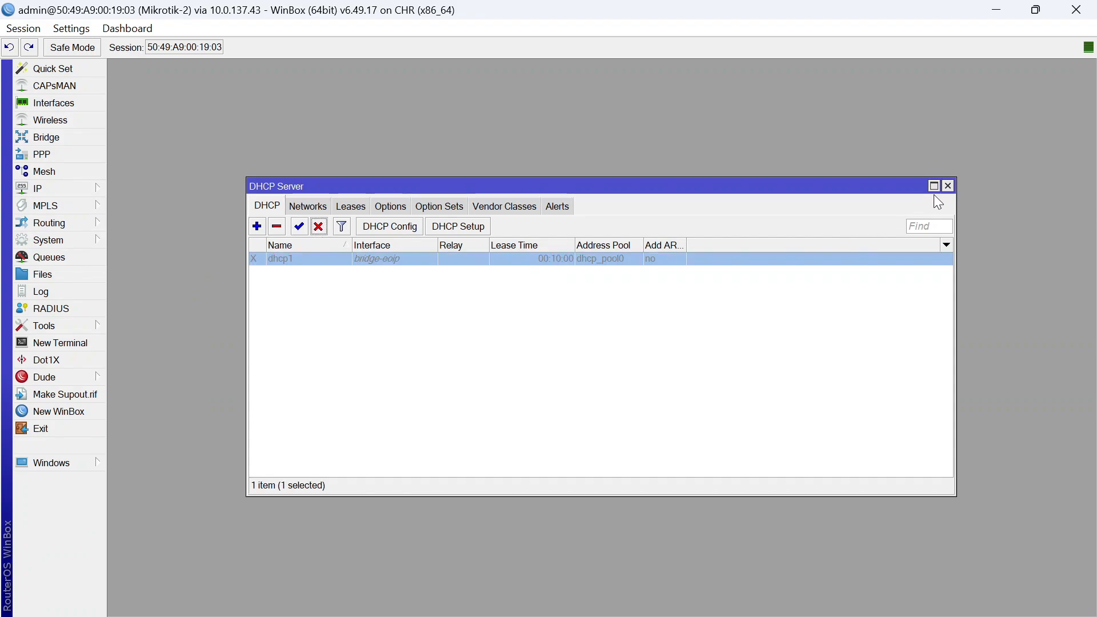
pyautogui.click(947, 185)
pyautogui.moveTo(710, 591)
pyautogui.click(652, 503)
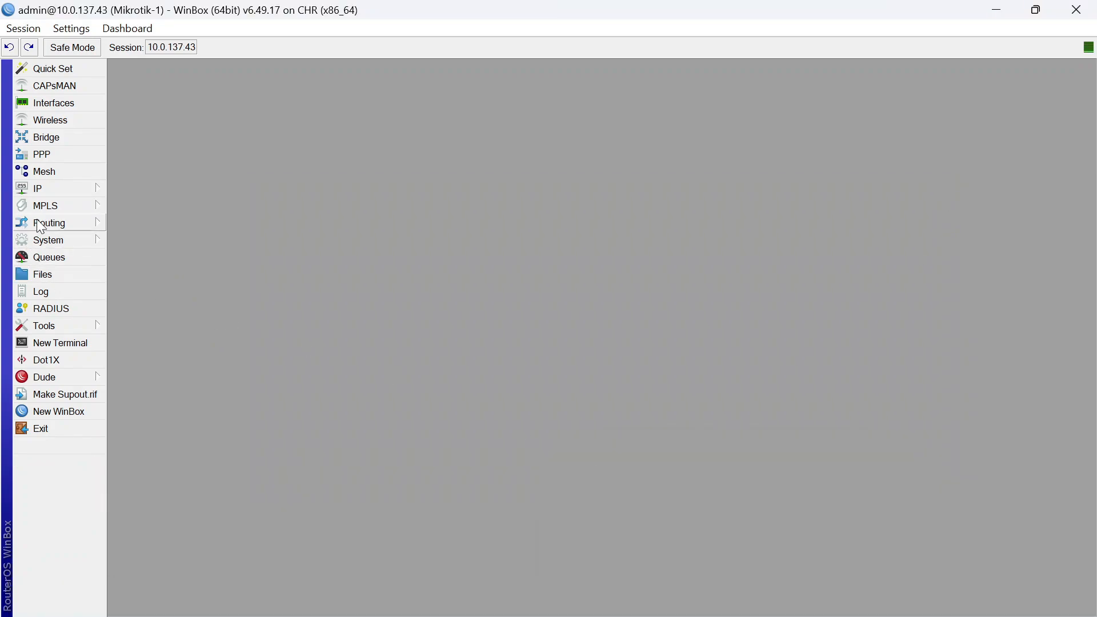
# Disable Mikrotik-1's dhcp1 server in the DHCP Server list
pyautogui.click(39, 189)
pyautogui.click(153, 278)
pyautogui.click(404, 258)
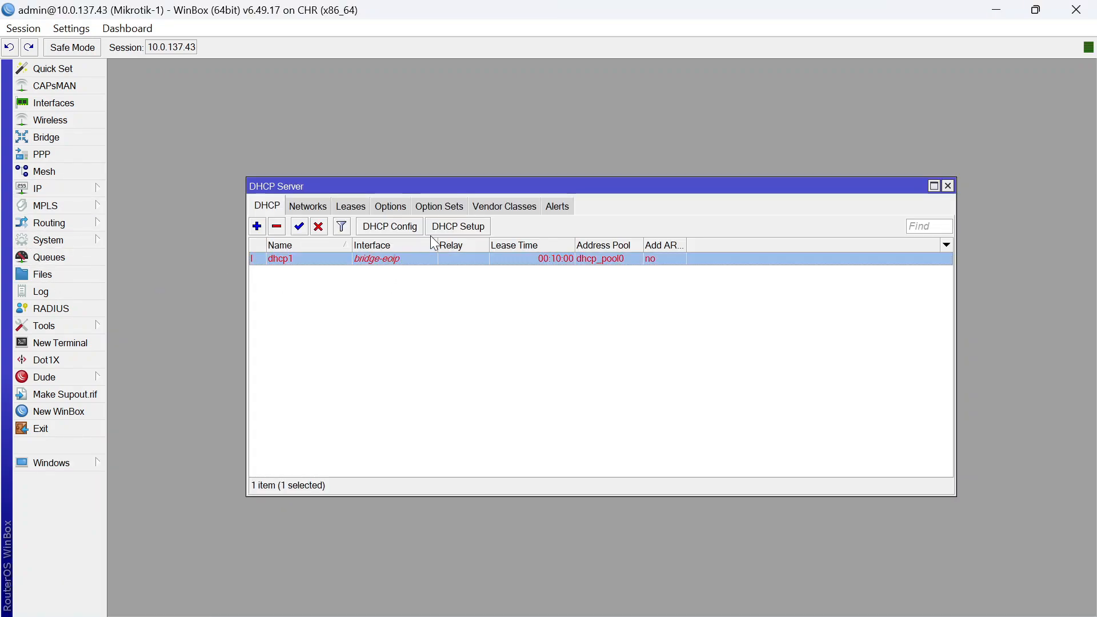
pyautogui.click(318, 226)
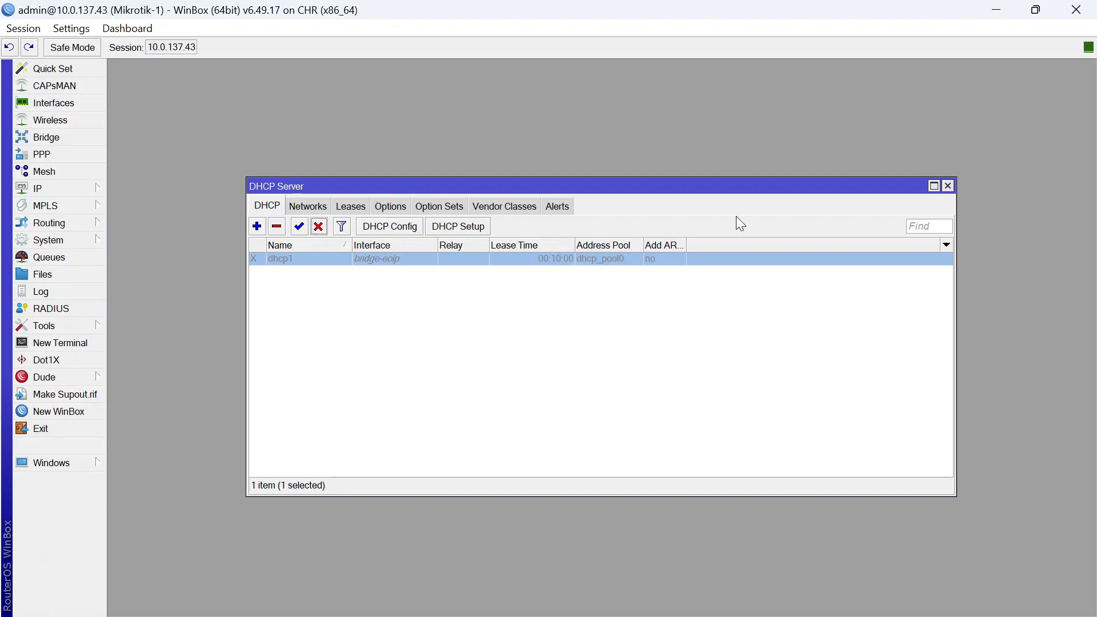
pyautogui.click(948, 185)
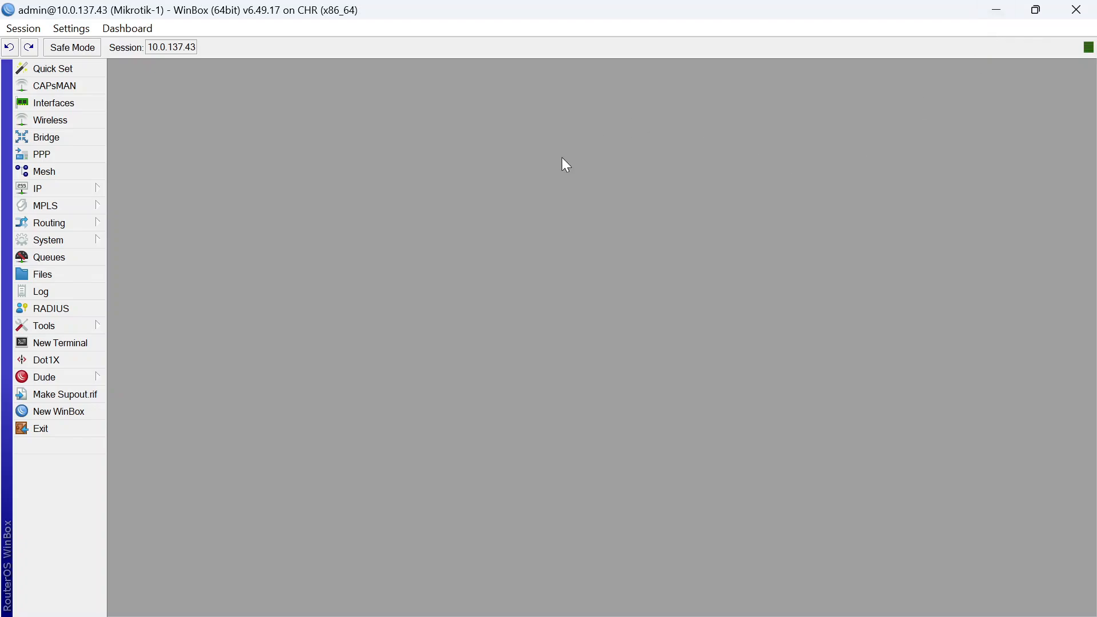
# Recheck the DHCP server list and the IP address list, then close them
pyautogui.click(84, 195)
pyautogui.click(152, 281)
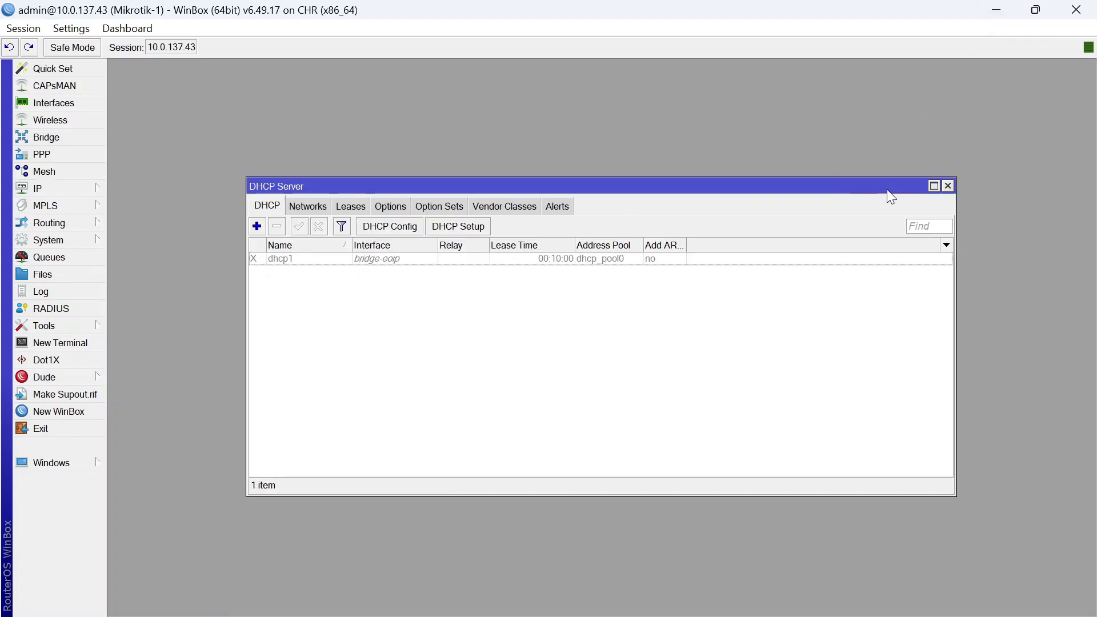
pyautogui.click(948, 185)
pyautogui.click(86, 190)
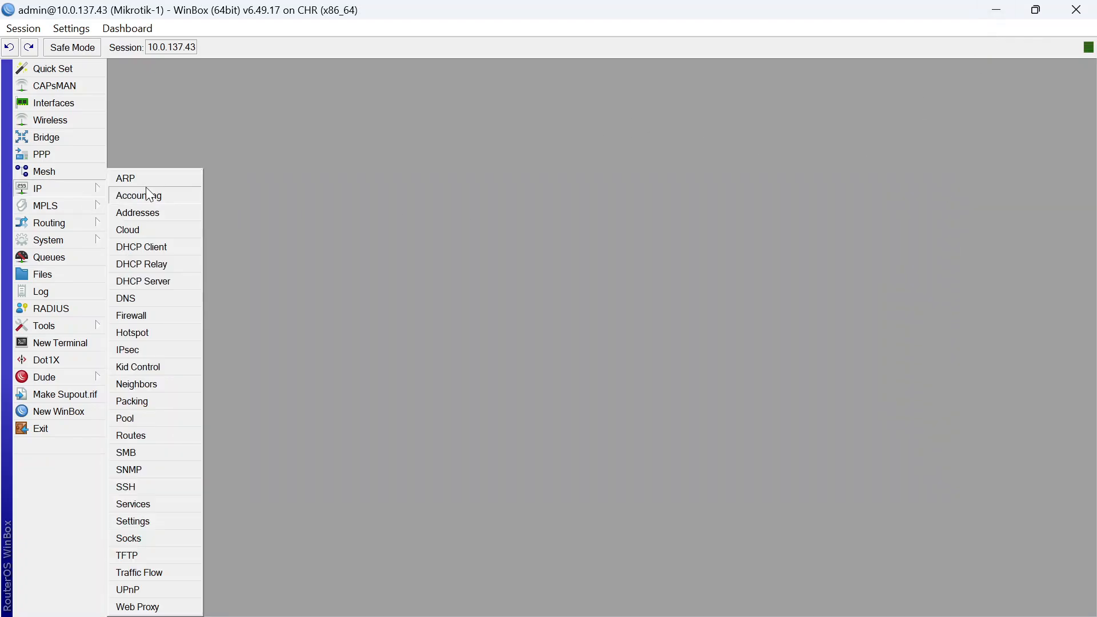
pyautogui.click(170, 216)
pyautogui.click(735, 196)
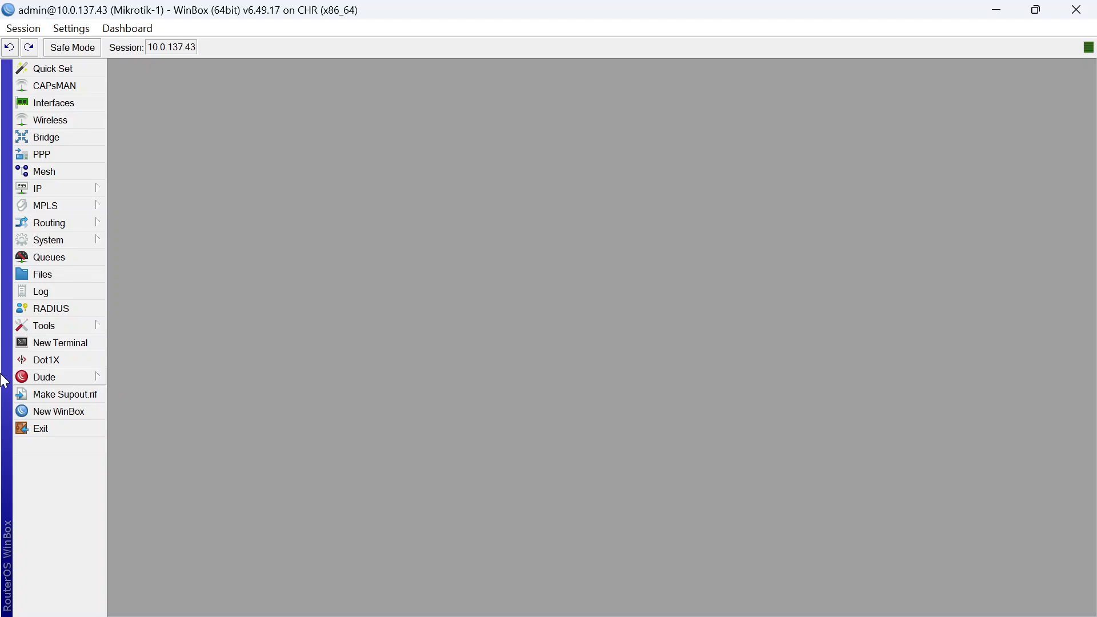
# Add the address 192.168.2.1/24 on ether2 in Mikrotik-1's IP address list
pyautogui.click(92, 194)
pyautogui.click(173, 217)
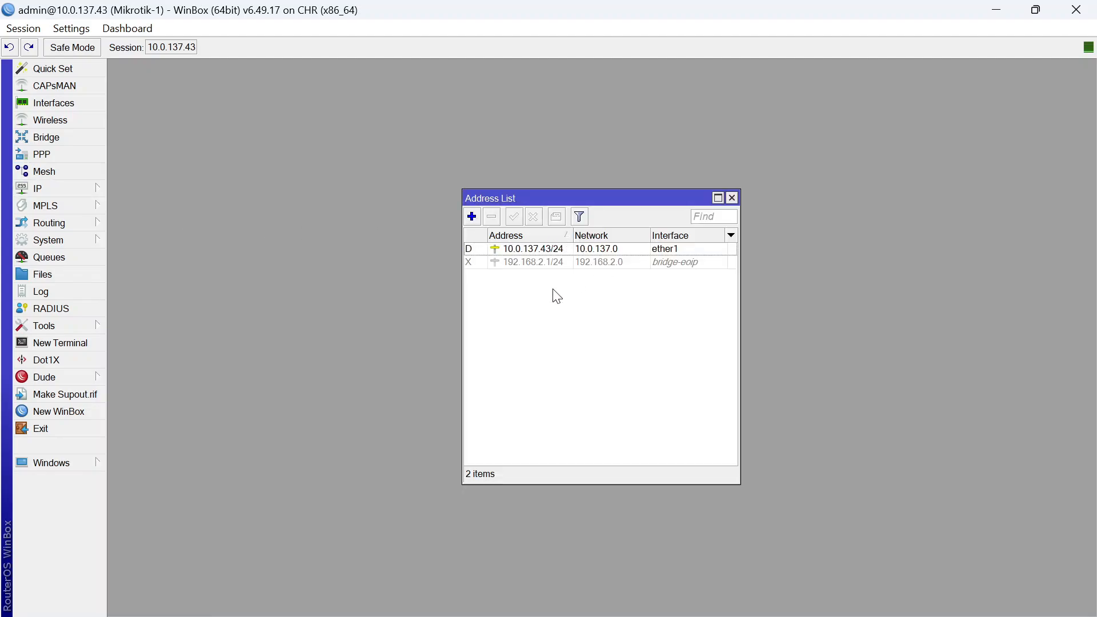
pyautogui.click(472, 217)
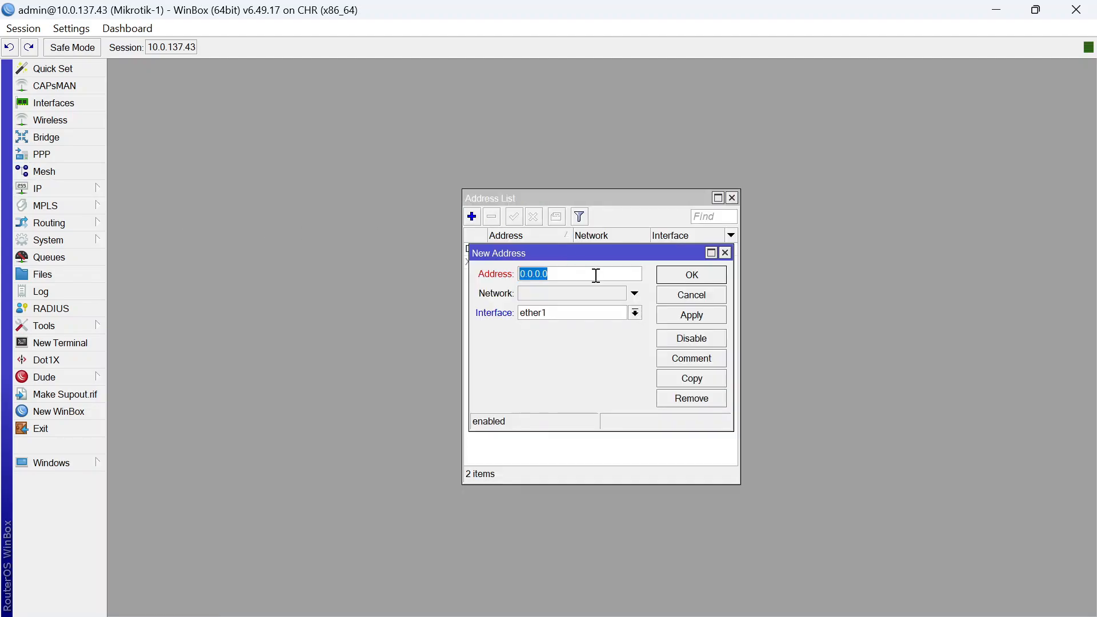
pyautogui.write('192.168.2.1/24')
pyautogui.click(634, 312)
pyautogui.click(605, 359)
pyautogui.click(722, 279)
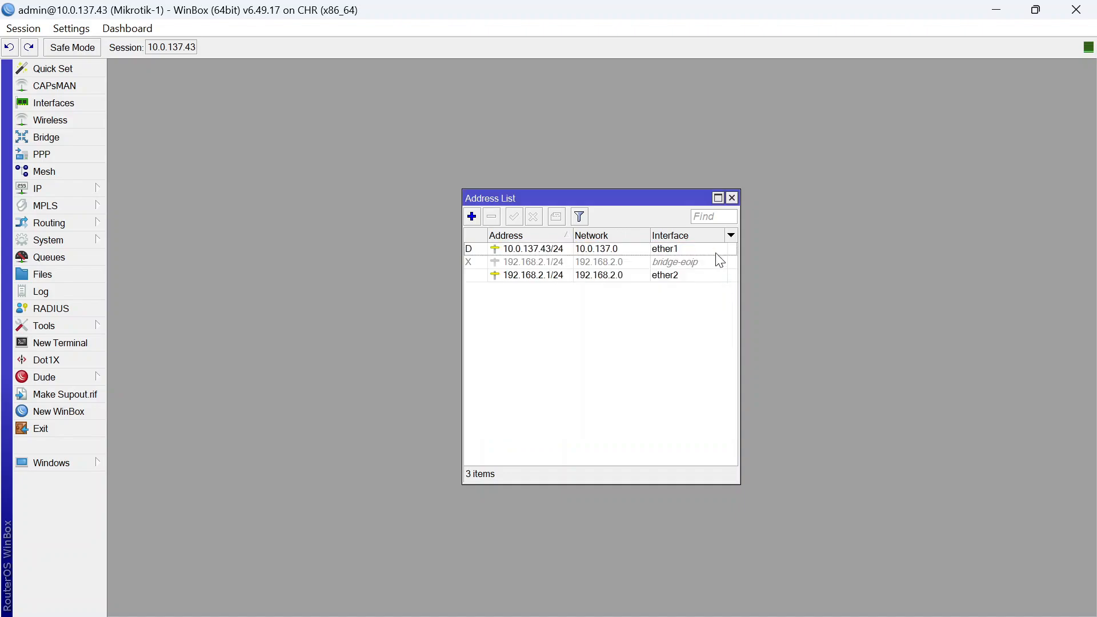
# Create DHCP server dhcp2 on ether2 via DHCP Setup, accepting 192.168.2.0/24 and 00:10:00 lease
pyautogui.click(94, 188)
pyautogui.click(179, 280)
pyautogui.click(473, 234)
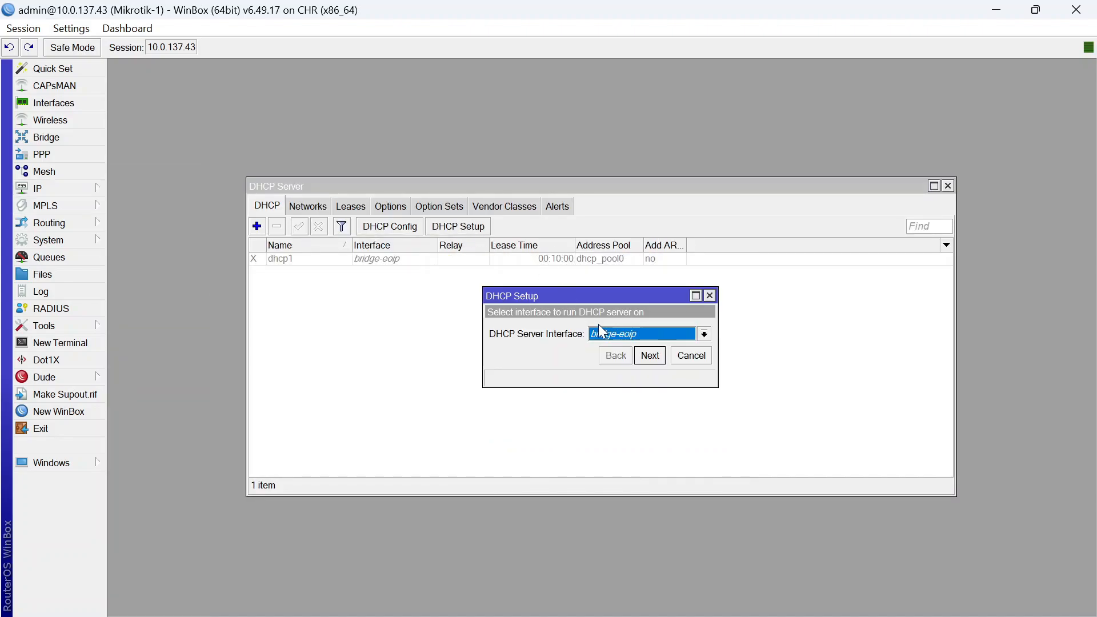
pyautogui.click(703, 333)
pyautogui.click(627, 378)
pyautogui.click(650, 355)
pyautogui.click(650, 355)
pyautogui.click(650, 356)
pyautogui.click(649, 355)
pyautogui.click(649, 355)
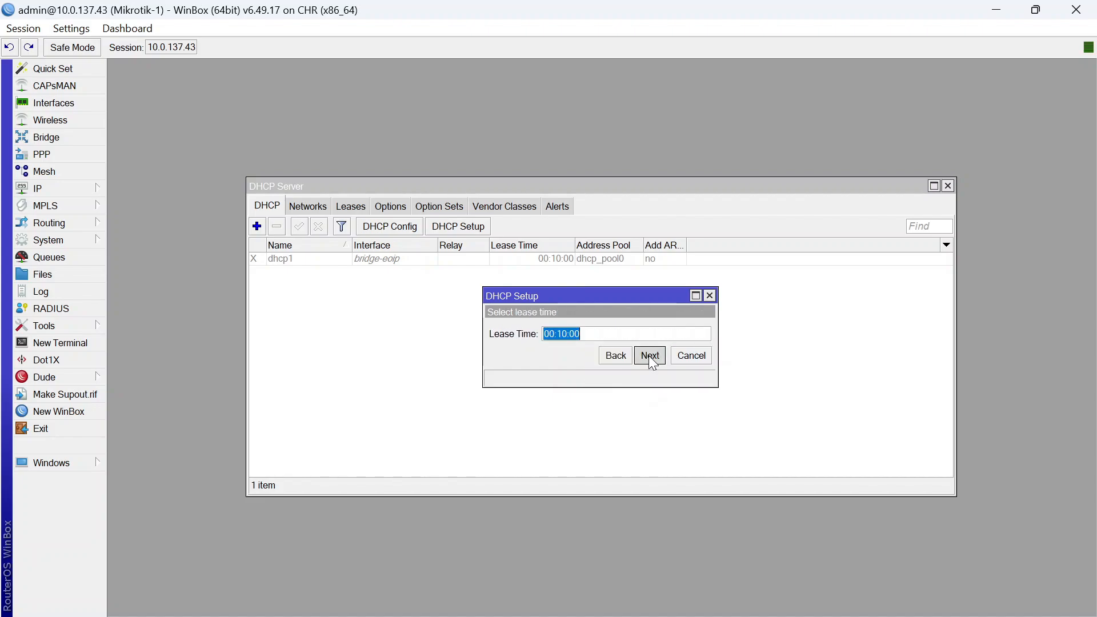
pyautogui.click(650, 356)
pyautogui.click(606, 330)
pyautogui.moveTo(749, 604)
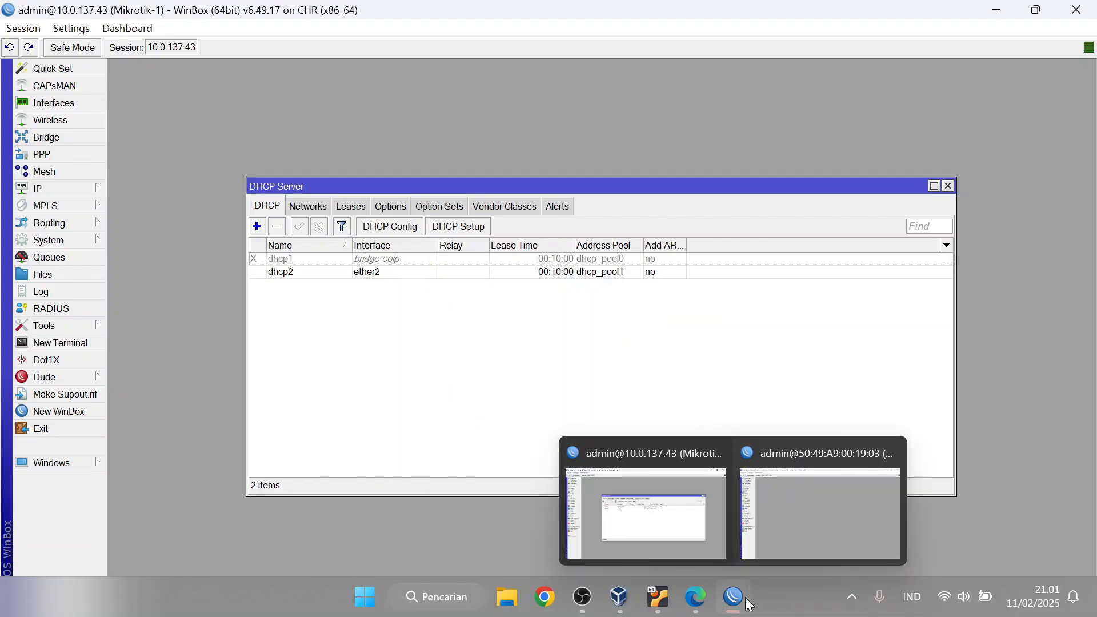
# On Mikrotik-2, add the address 192.168.3.1/24 to ether2
pyautogui.click(828, 534)
pyautogui.click(40, 188)
pyautogui.click(154, 213)
pyautogui.click(471, 218)
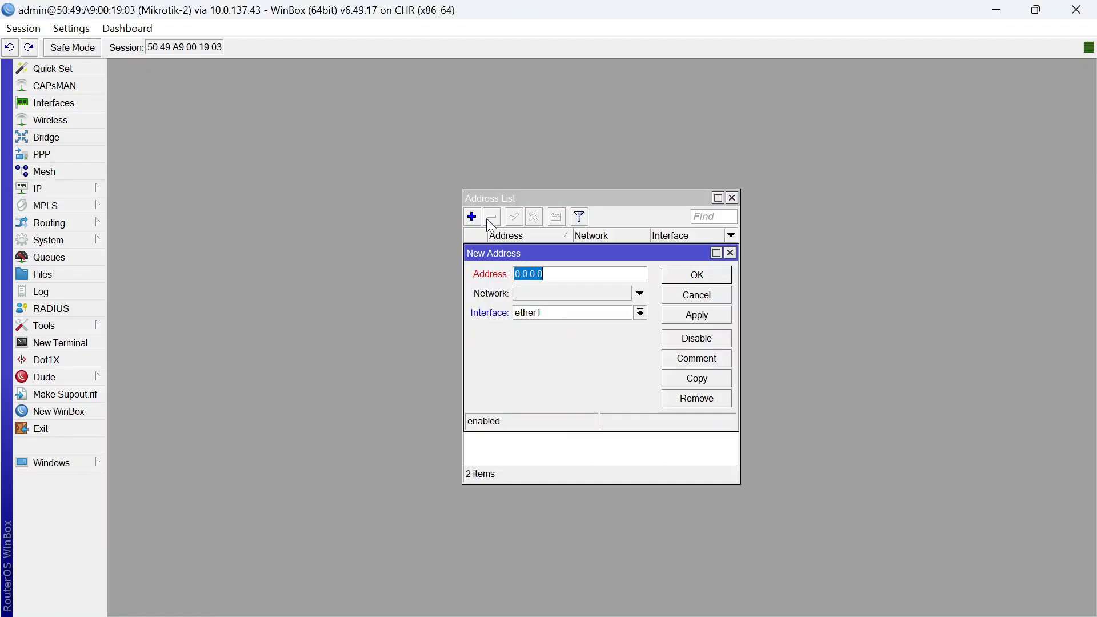
pyautogui.write('1912')
pyautogui.click(628, 314)
pyautogui.click(626, 361)
pyautogui.click(662, 280)
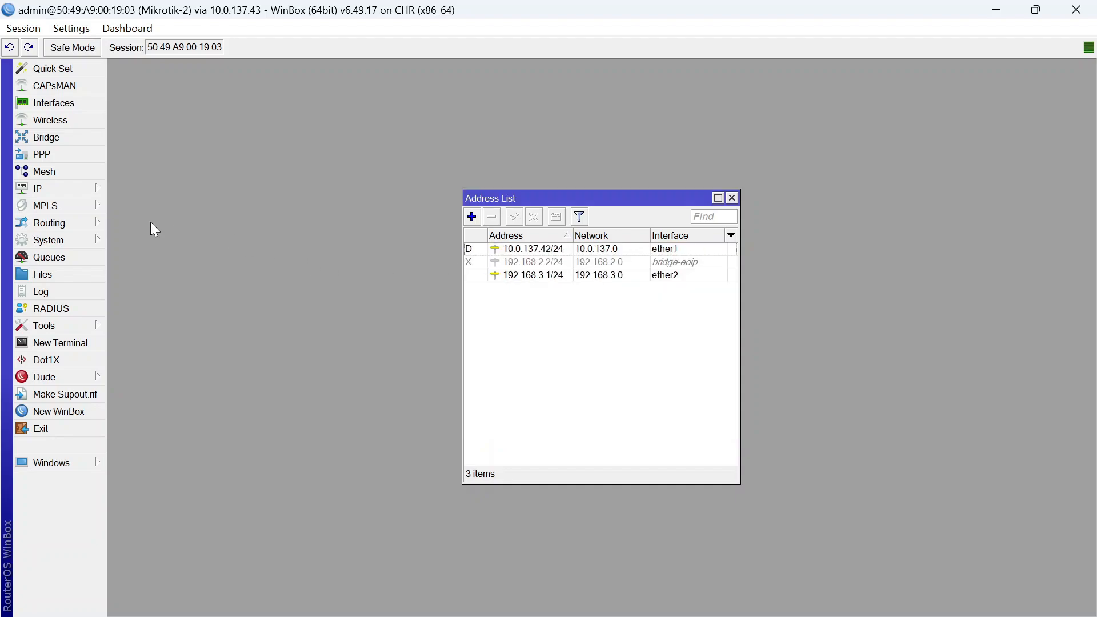
pyautogui.click(40, 188)
# Create dhcp2 on Mikrotik-2's ether2 via DHCP Setup with default settings, then open New Terminal
pyautogui.click(159, 280)
pyautogui.click(483, 228)
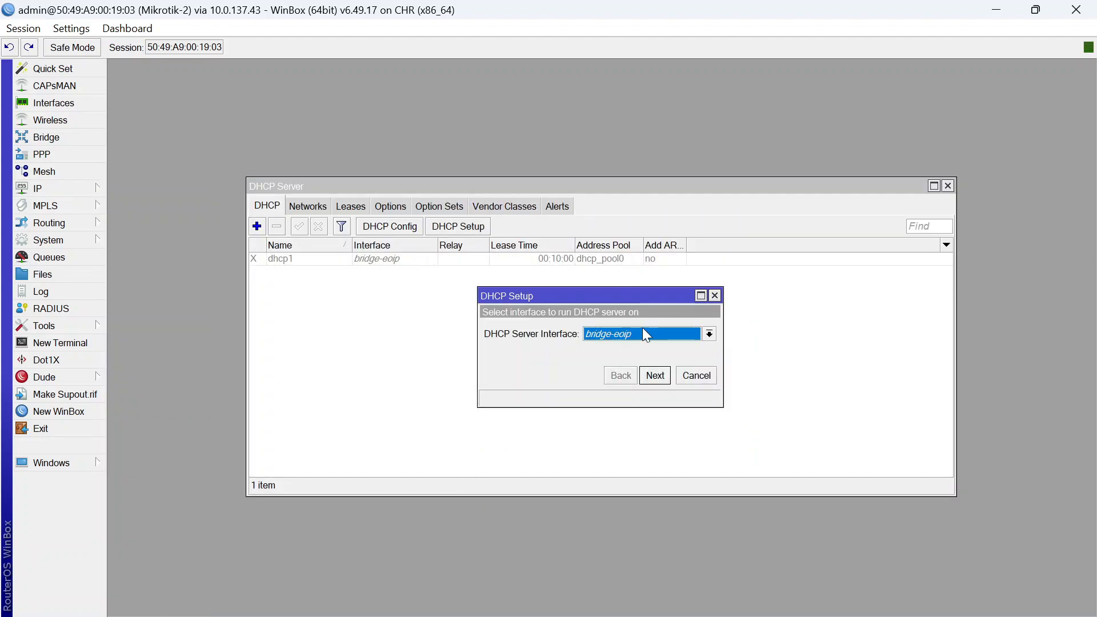
pyautogui.click(642, 330)
pyautogui.click(606, 379)
pyautogui.click(654, 376)
pyautogui.click(654, 376)
pyautogui.click(655, 375)
pyautogui.click(654, 375)
pyautogui.click(655, 376)
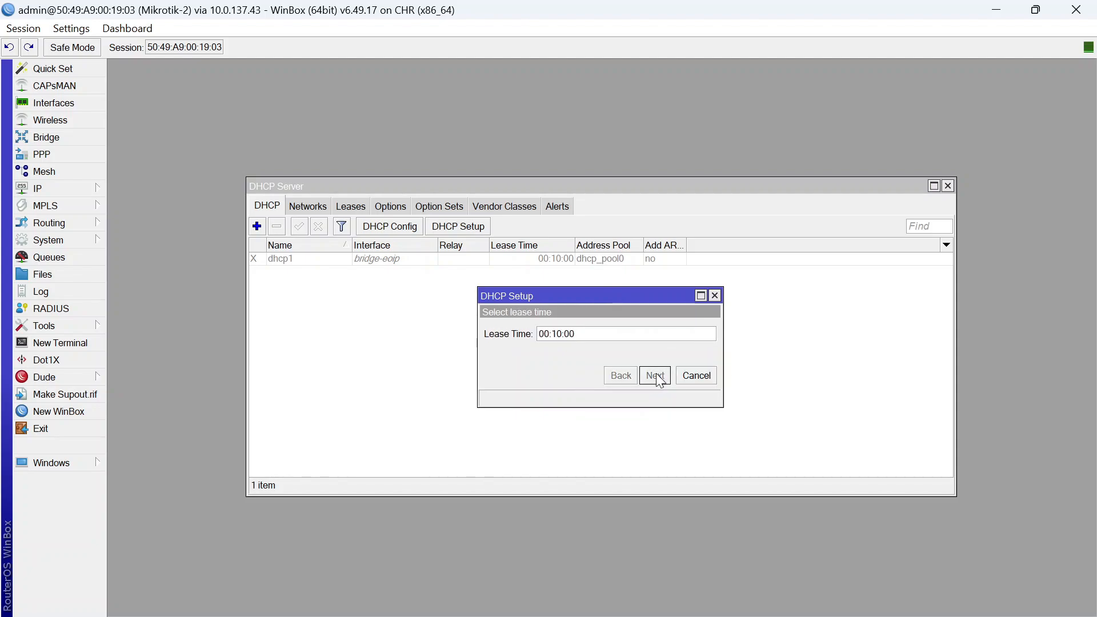
pyautogui.click(654, 375)
pyautogui.click(607, 331)
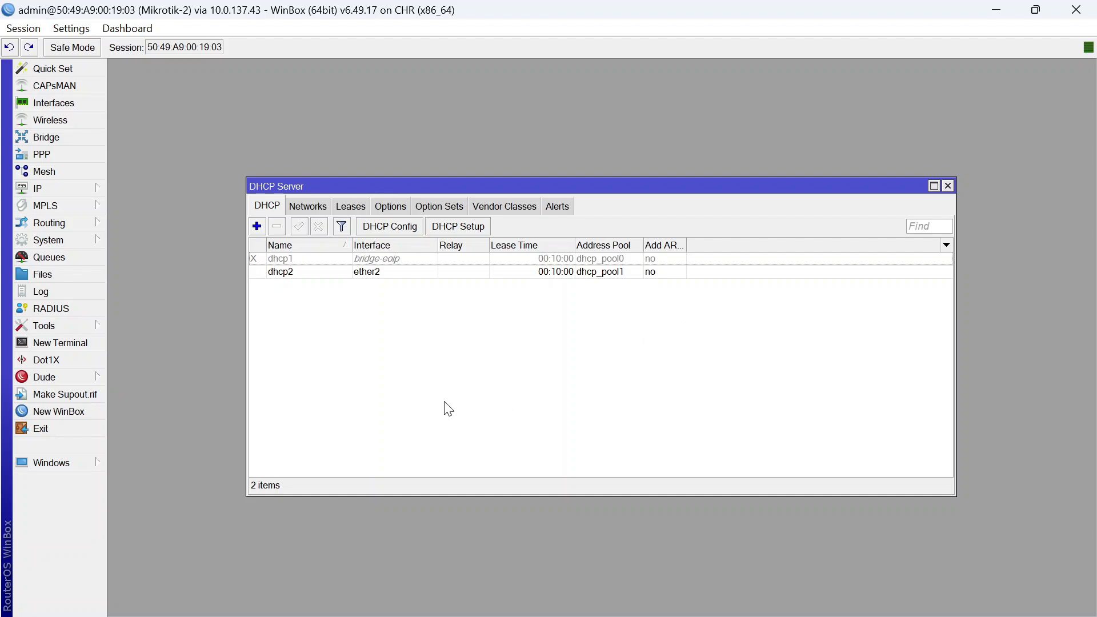
pyautogui.click(103, 341)
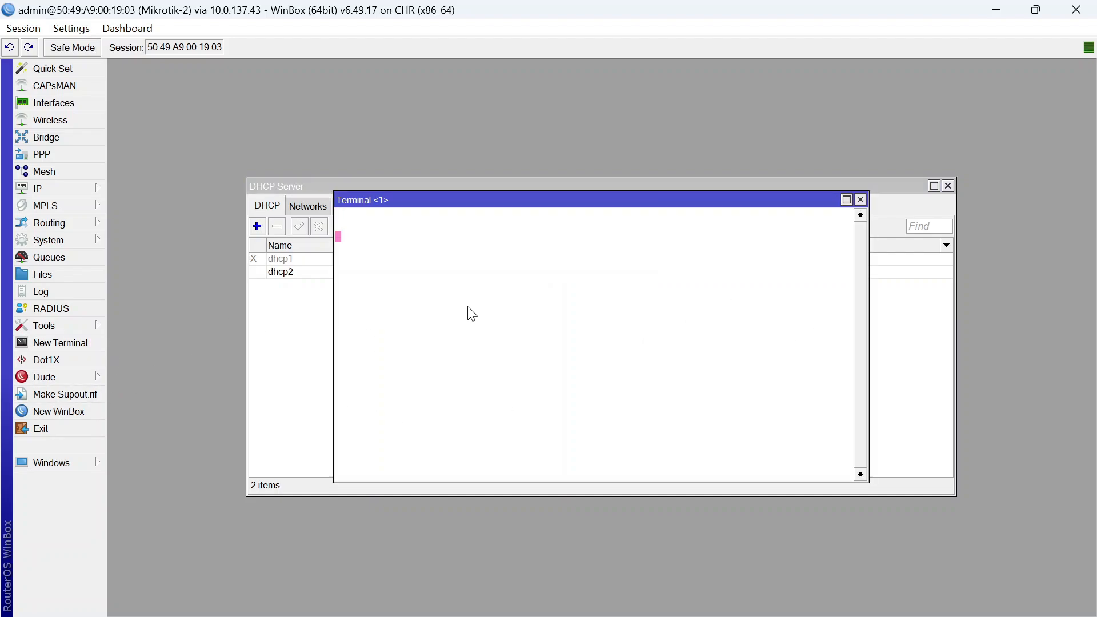
# In Mikrotik-2's terminal, skip the password prompt and ping 8.8.8.8 successfully
pyautogui.hotkey('ctrl', 'c')
pyautogui.write('ping 8.8.8.8')
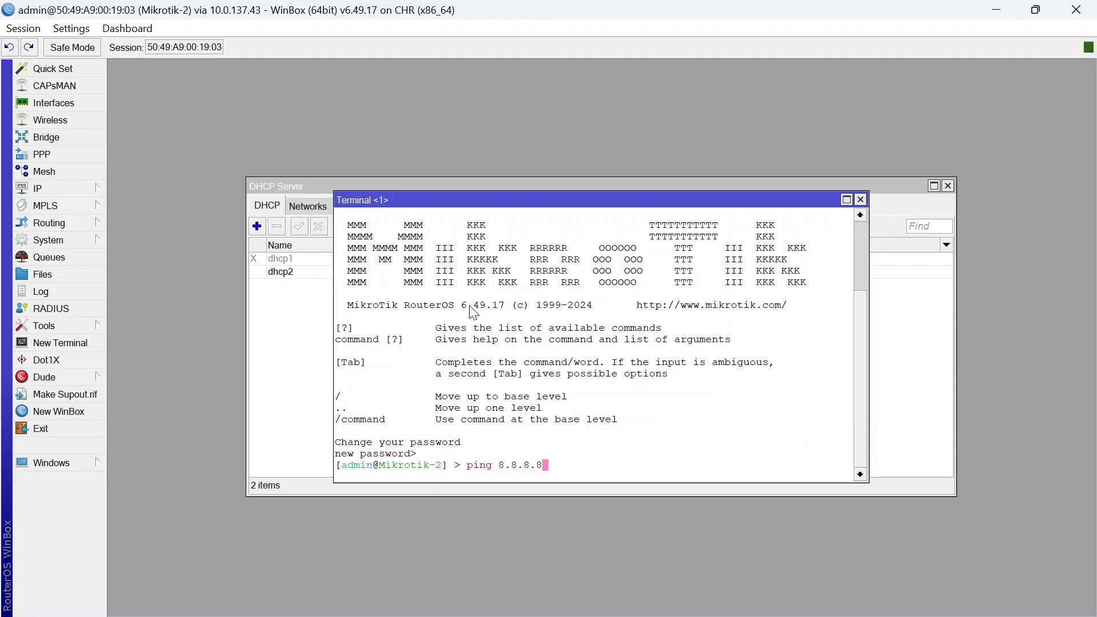
pyautogui.press('Return')
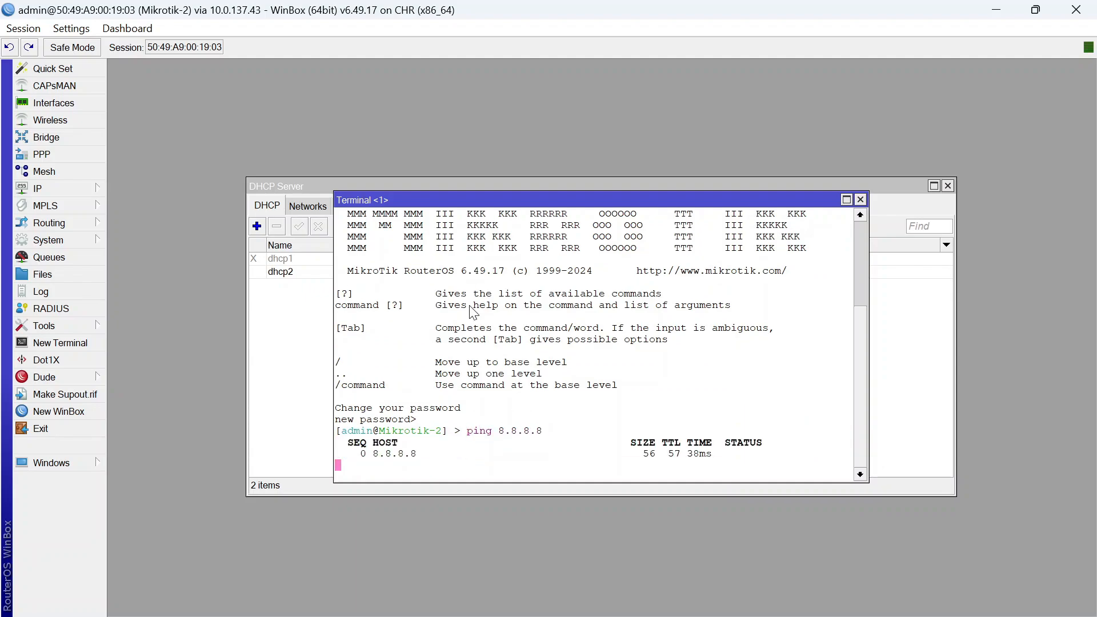
pyautogui.hotkey('ctrl', 'c')
# On Mikrotik-1, open a terminal, skip the password change, ping 8.8.8.8, then return to PNETLab
pyautogui.moveTo(764, 610)
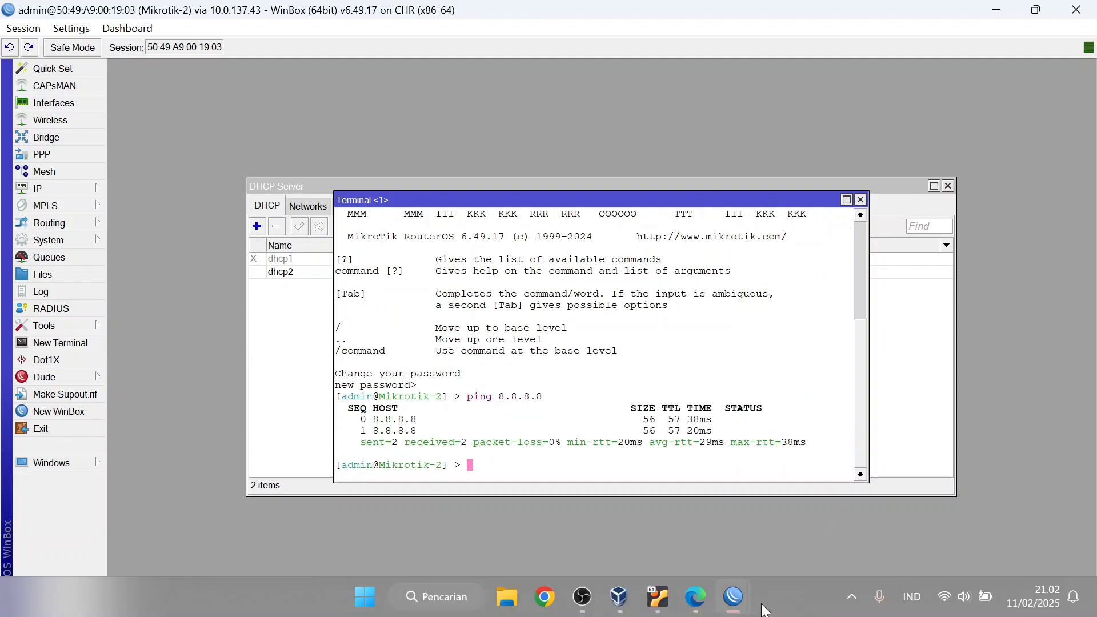
pyautogui.moveTo(734, 597)
pyautogui.click(642, 511)
pyautogui.click(60, 343)
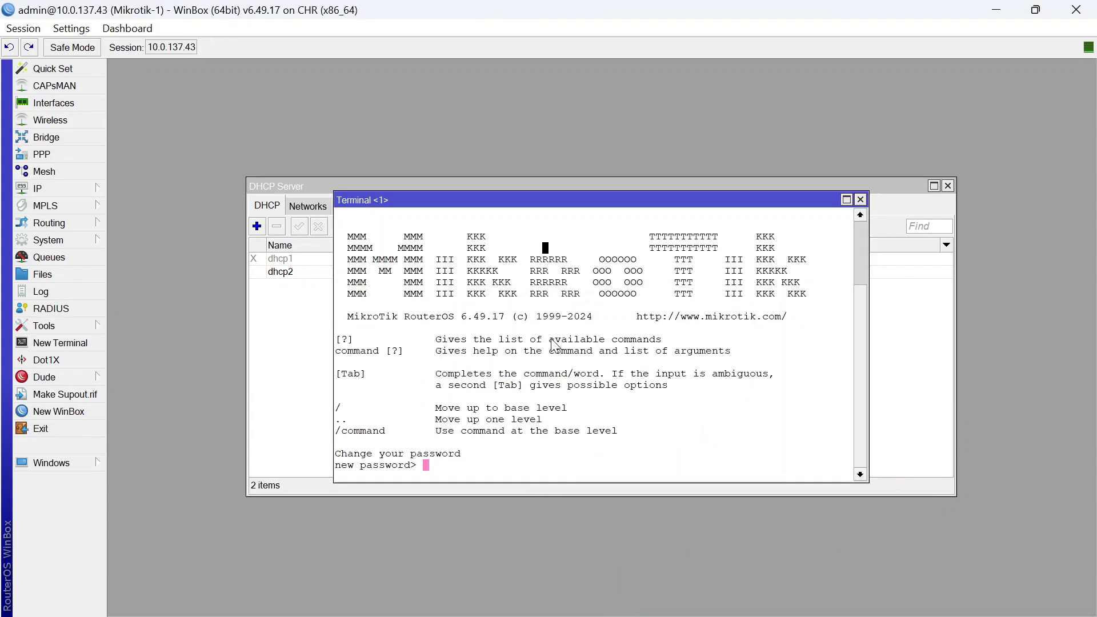
pyautogui.write('*****')
pyautogui.press('BackSpace')
pyautogui.press('BackSpace')
pyautogui.press('BackSpace')
pyautogui.press('BackSpace')
pyautogui.press('BackSpace')
pyautogui.press('Return')
pyautogui.write('ping')
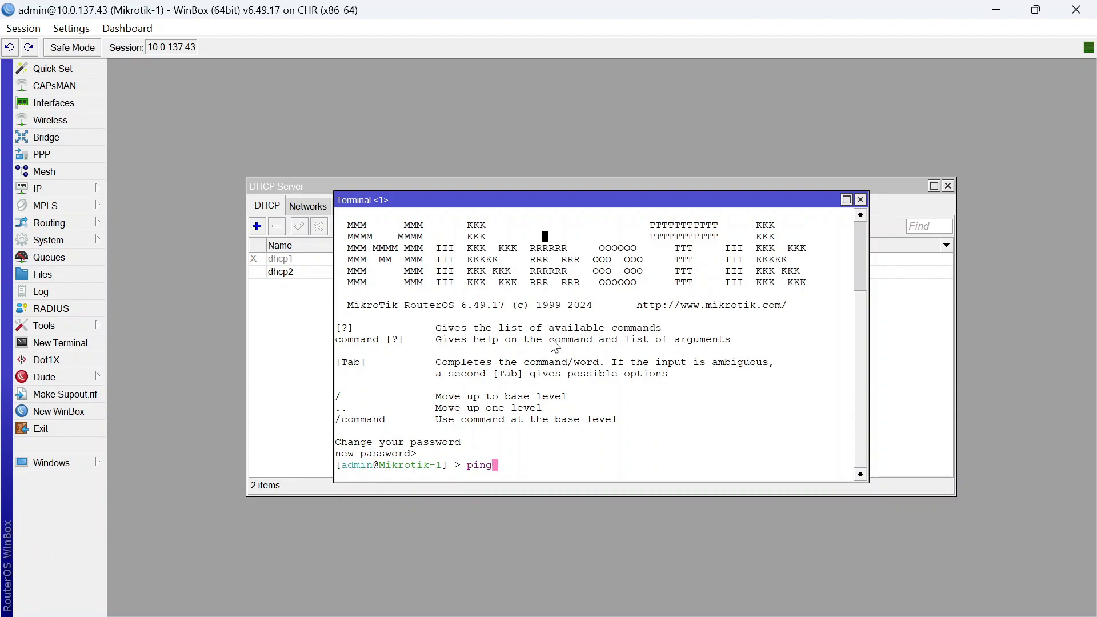
pyautogui.write(' 8.8.8.8')
pyautogui.press('Return')
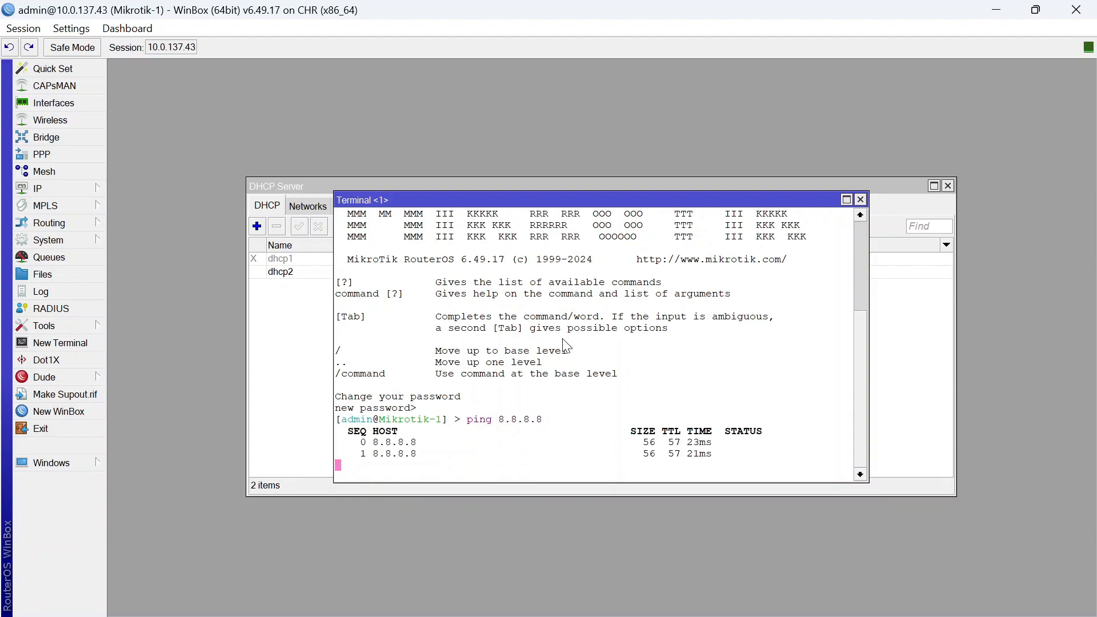
pyautogui.hotkey('ctrl', 'c')
pyautogui.click(698, 600)
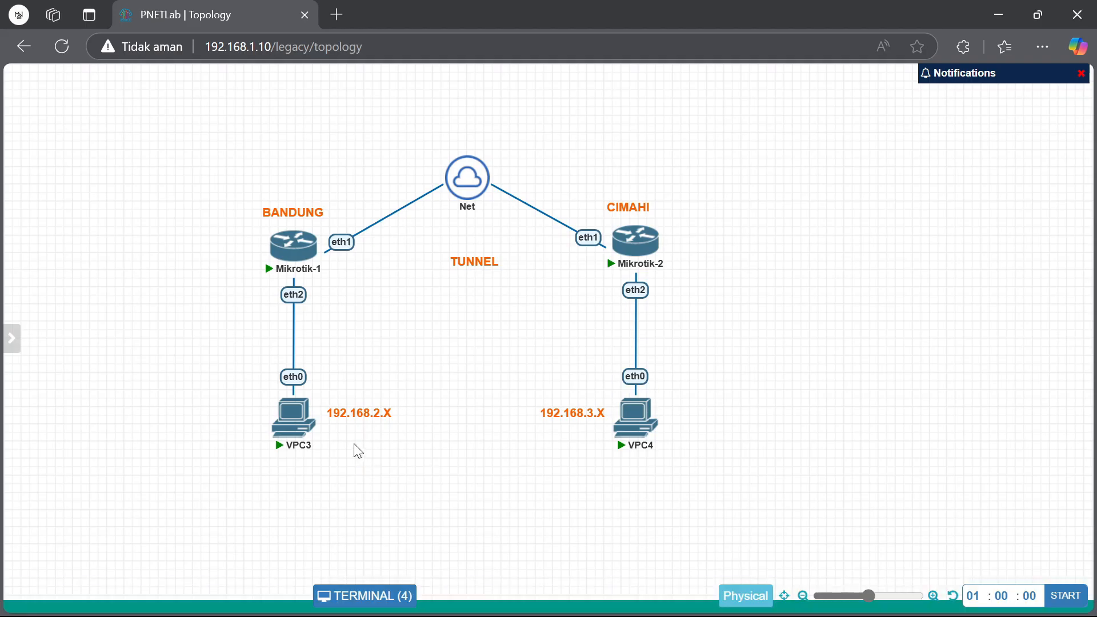
# Run 'ip dhcp' on VPC3 and VPC4 to lease 192.168.2.252 and 192.168.3.254
pyautogui.click(293, 413)
pyautogui.write('ip dhcp')
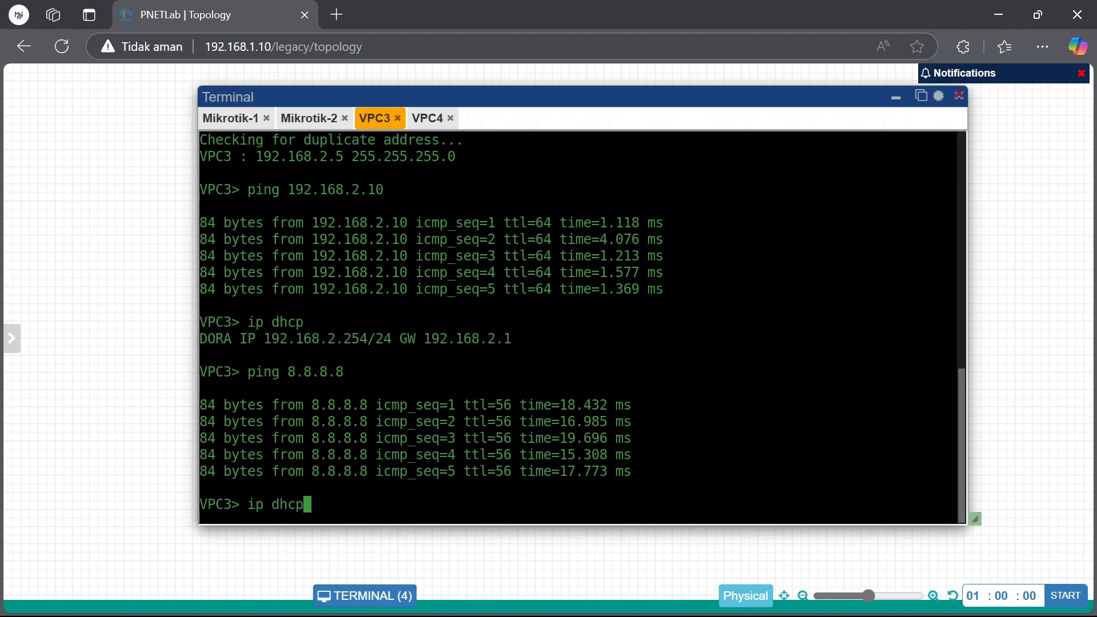
pyautogui.press('Return')
pyautogui.click(427, 117)
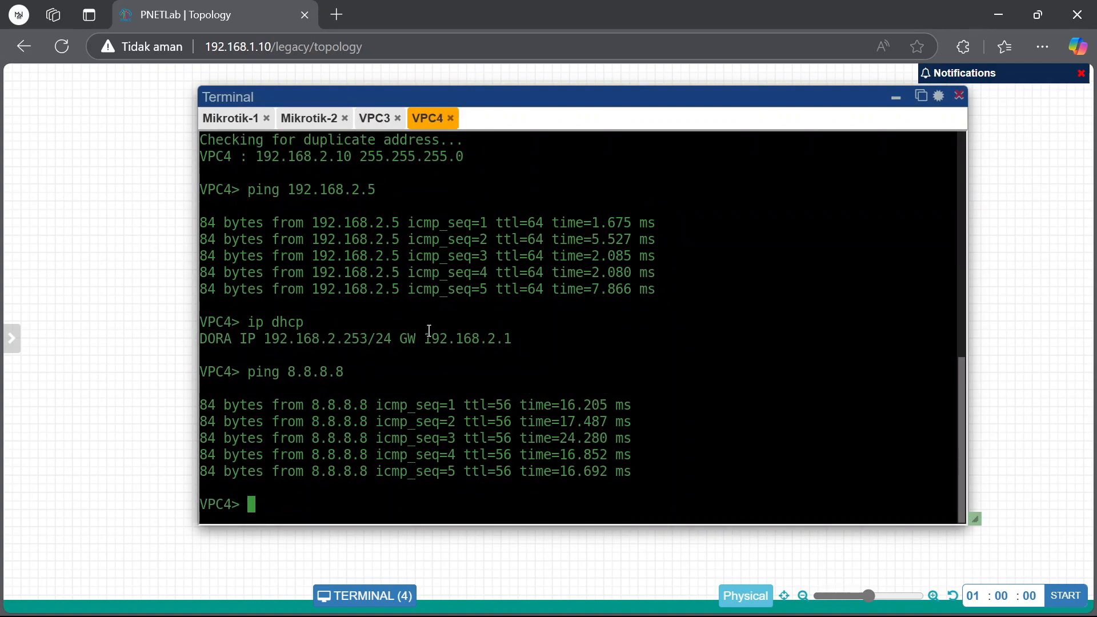
pyautogui.write('ip dhcp')
pyautogui.press('Return')
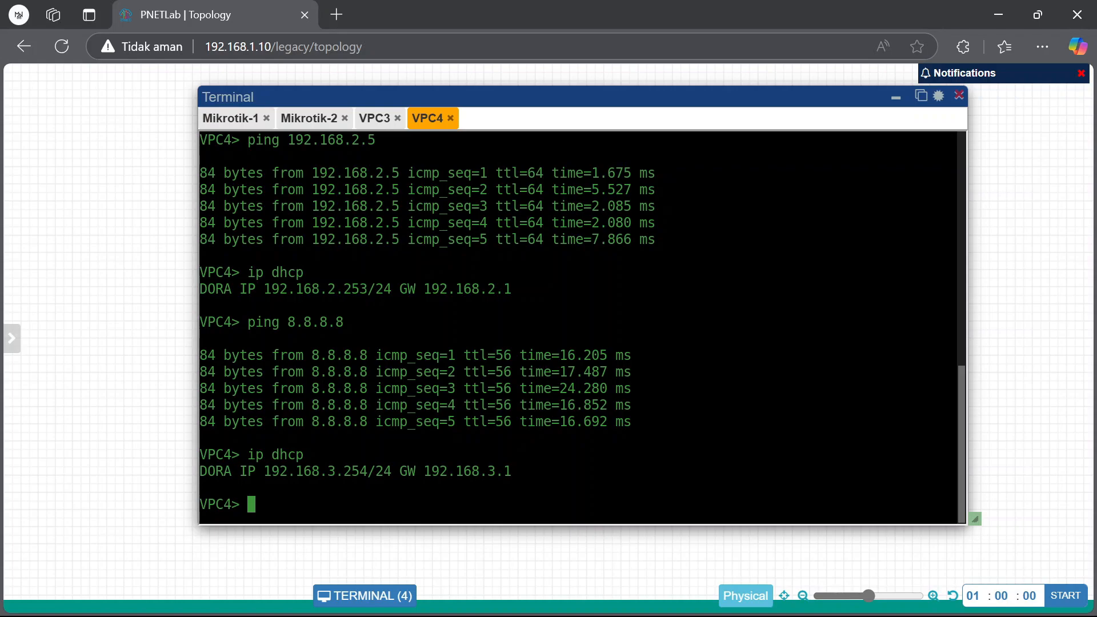
# Ping 8.8.8.8 from both VPC3 and VPC4
pyautogui.click(374, 118)
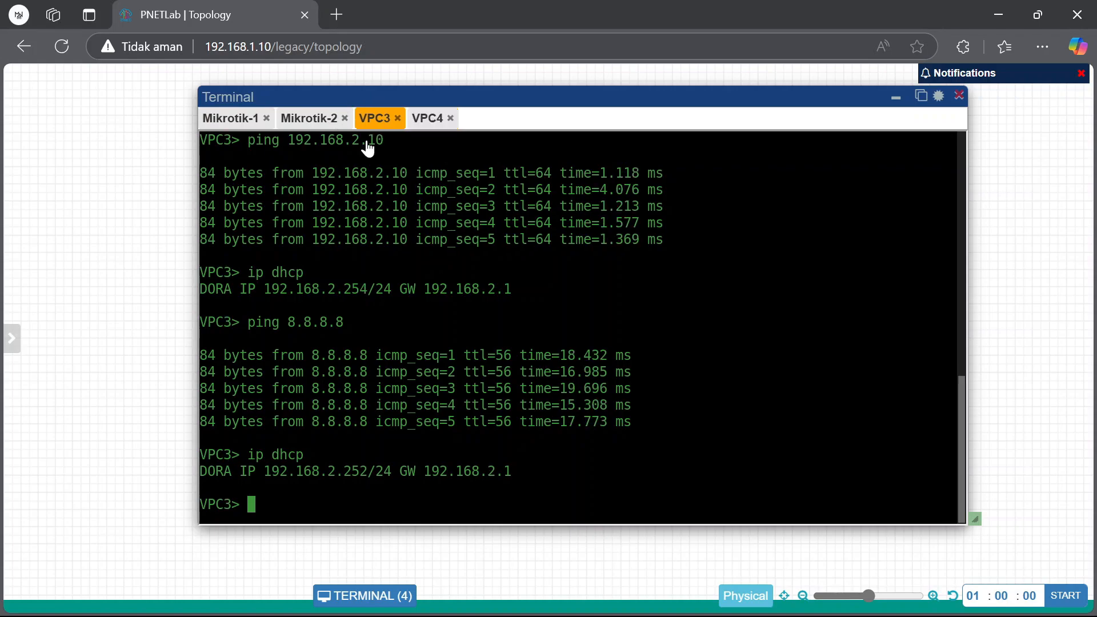
pyautogui.write('ping 8.8.8.8')
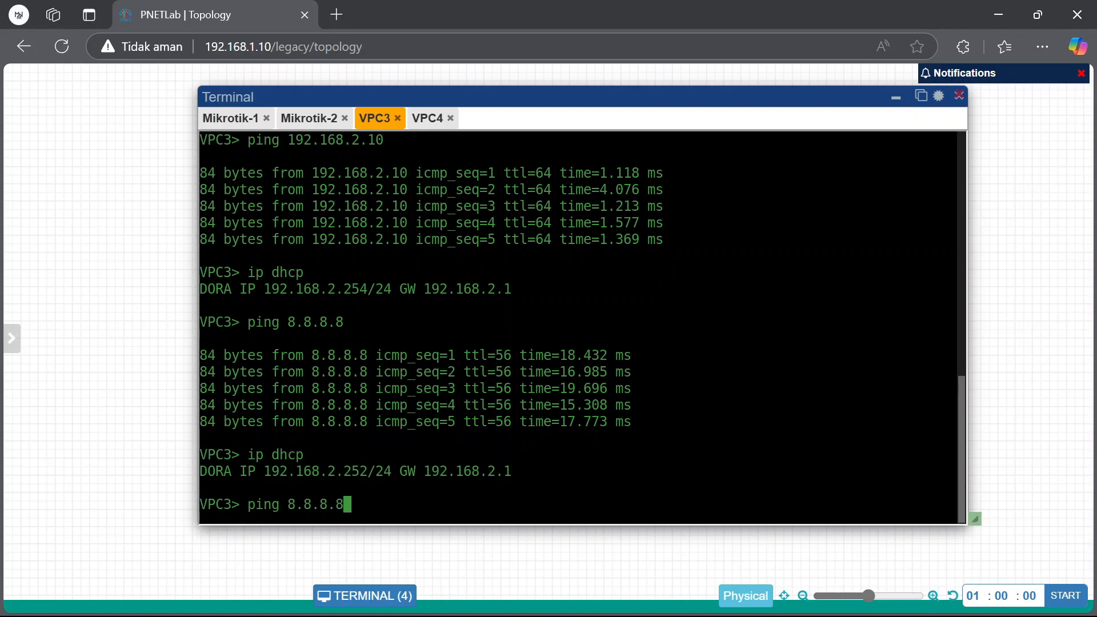
pyautogui.press('Return')
pyautogui.click(434, 120)
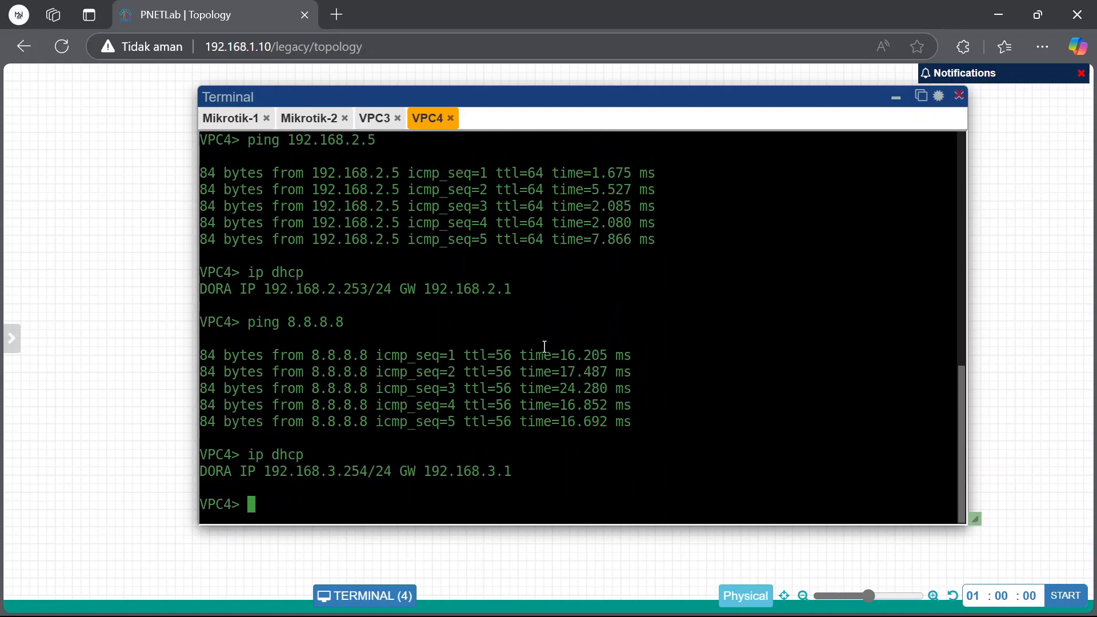
pyautogui.write('ping 8.8.8.8')
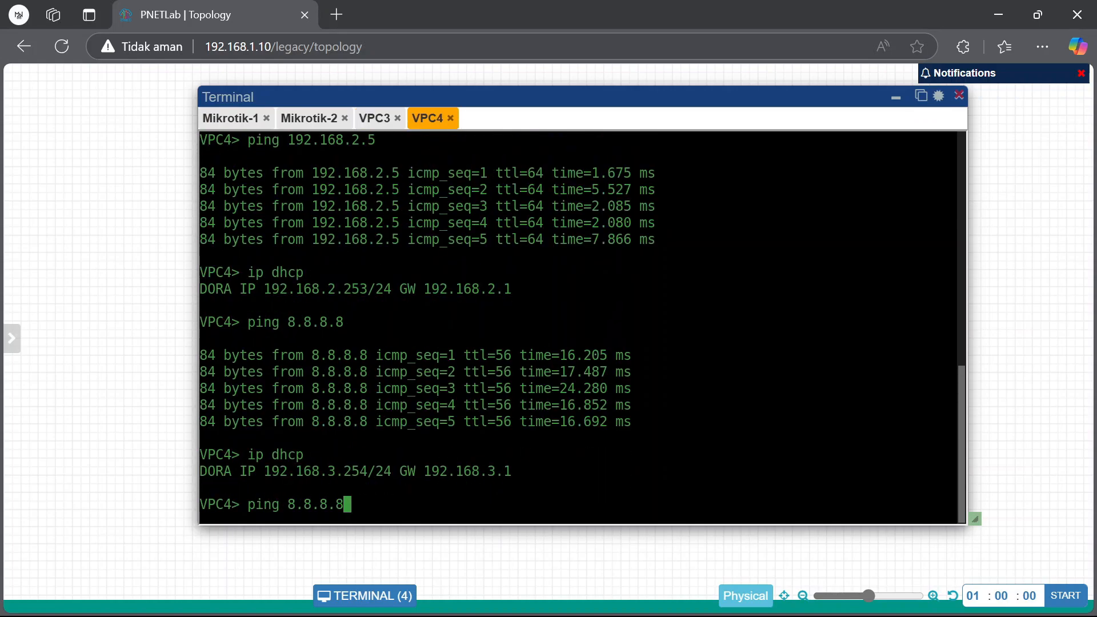
pyautogui.press('Return')
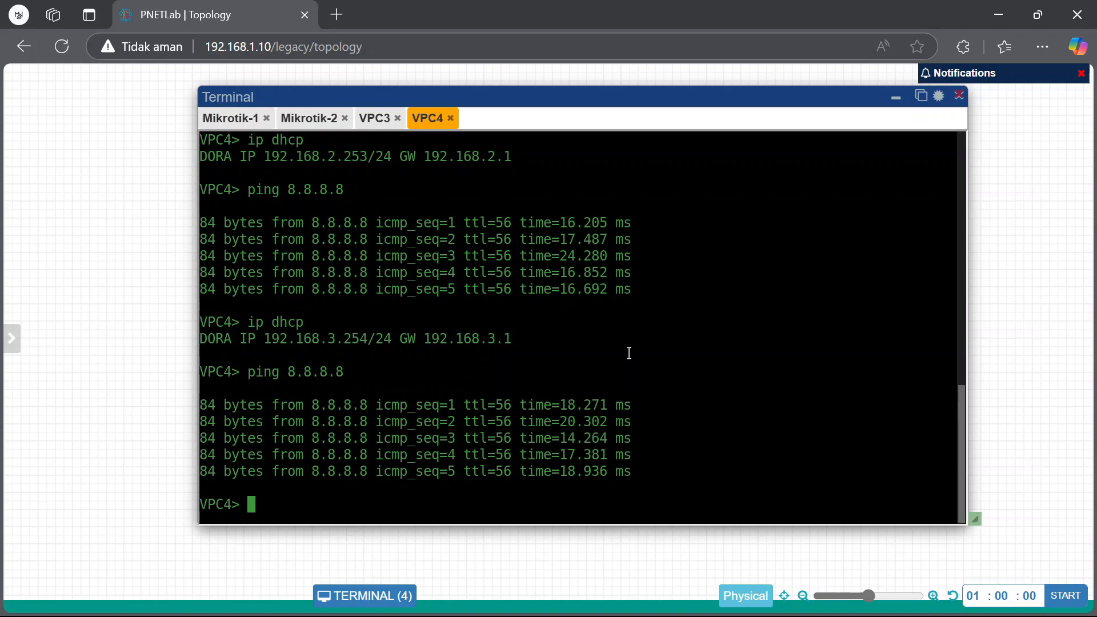
# Relabel the topology's TUNNEL text as PPTP, nudge it into place, and return to Mikrotik-1's WinBox
pyautogui.click(896, 97)
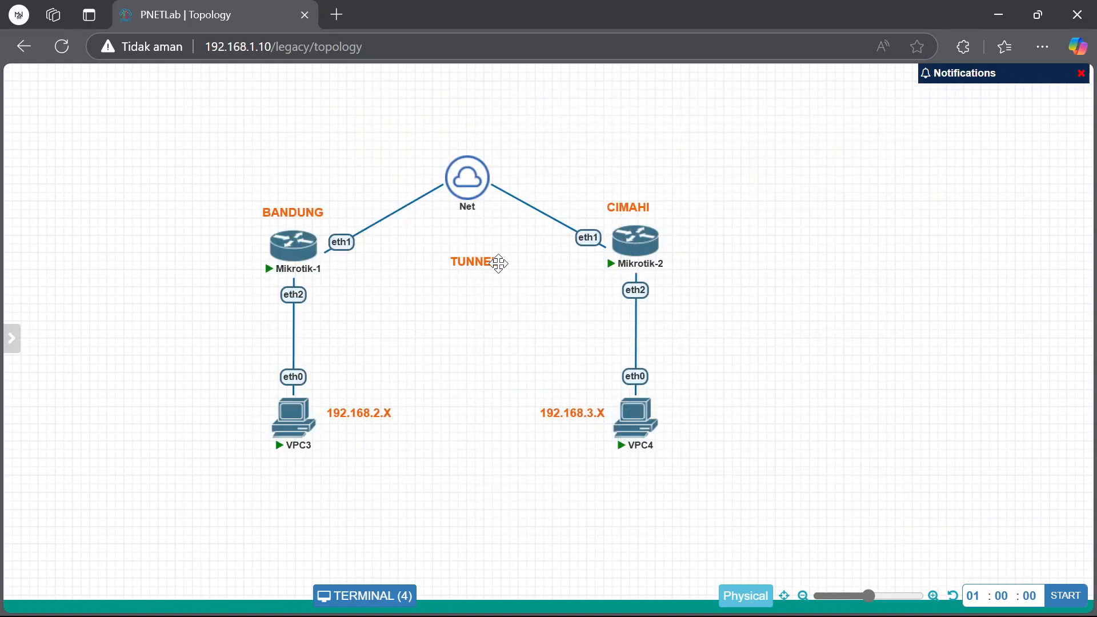
pyautogui.click(506, 267)
pyautogui.doubleClick(506, 266)
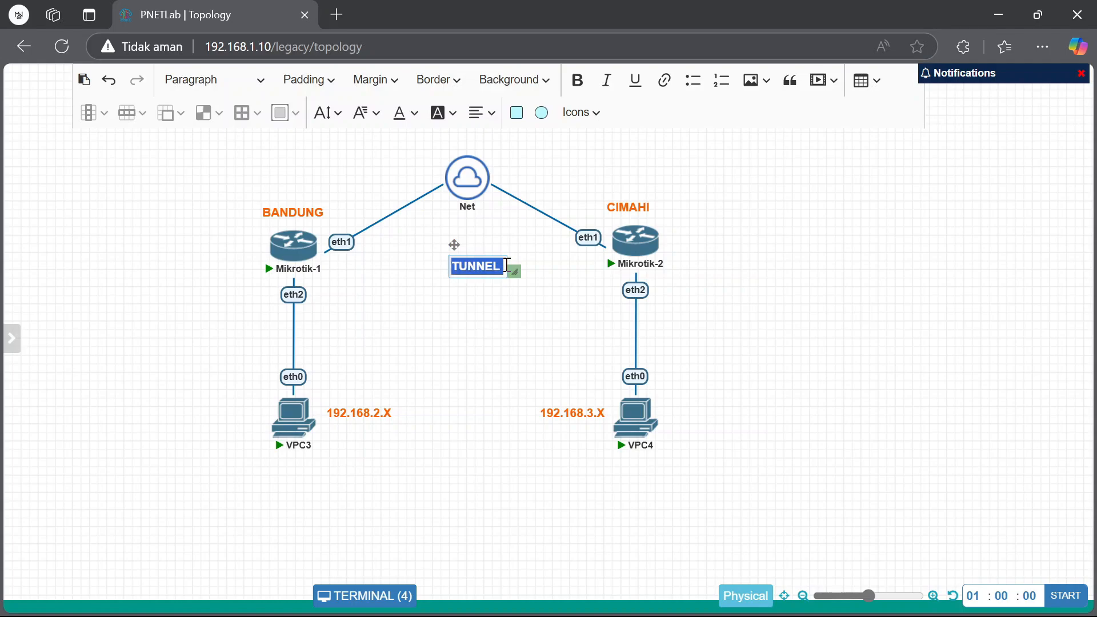
pyautogui.write('PPTP')
pyautogui.click(539, 339)
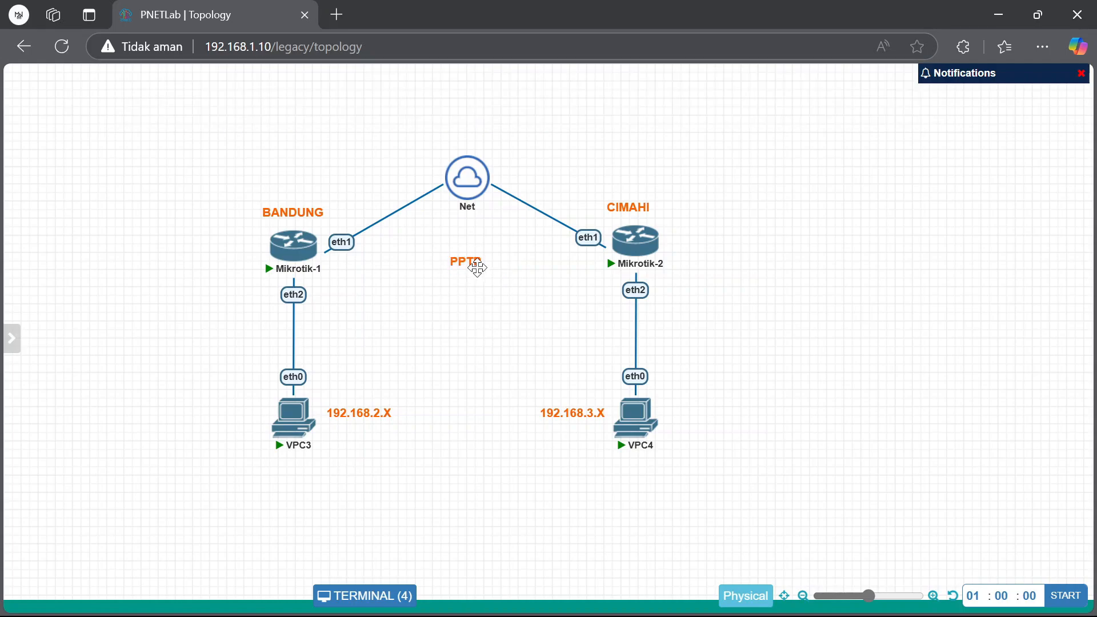
pyautogui.moveTo(477, 268); pyautogui.dragTo(485, 270)
pyautogui.moveTo(722, 615)
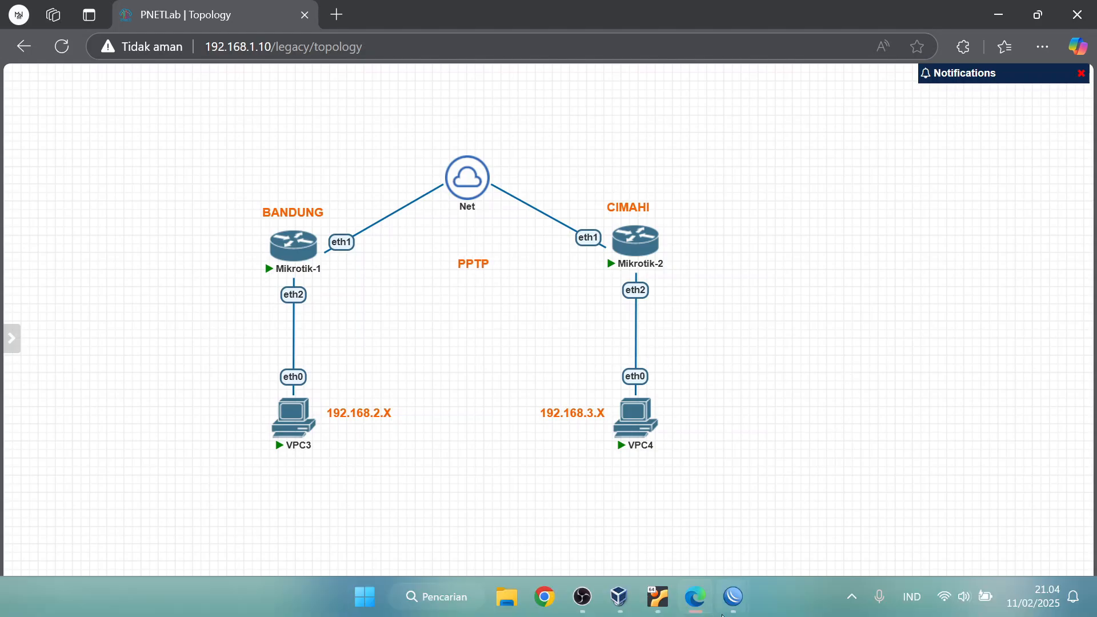
pyautogui.click(673, 545)
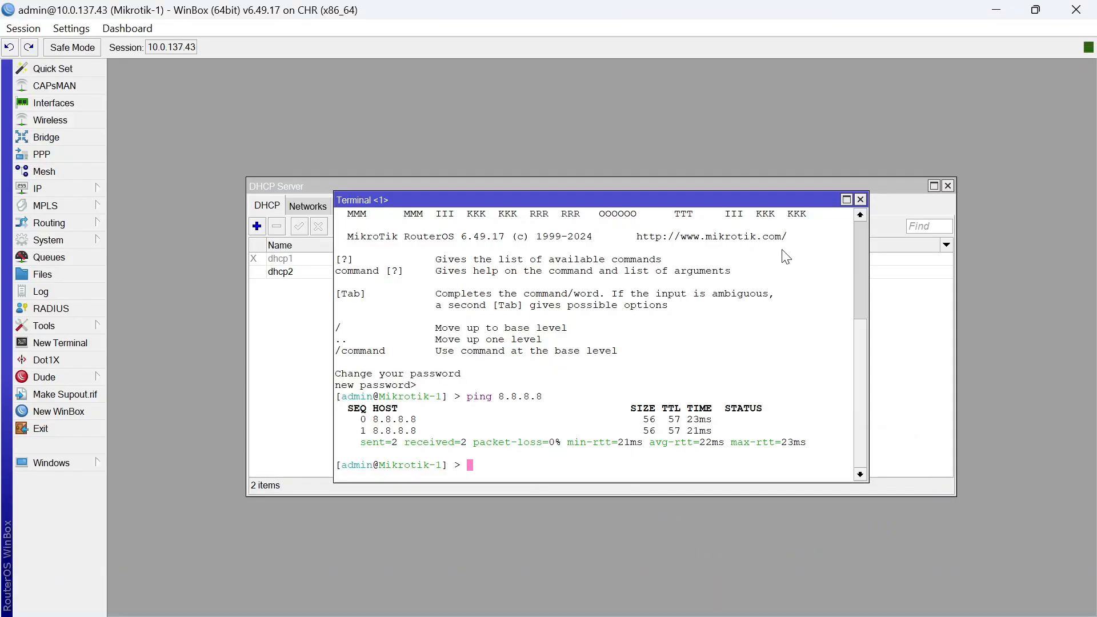
# Close the terminal, DHCP Server and address list windows on Mikrotik-1
pyautogui.click(859, 199)
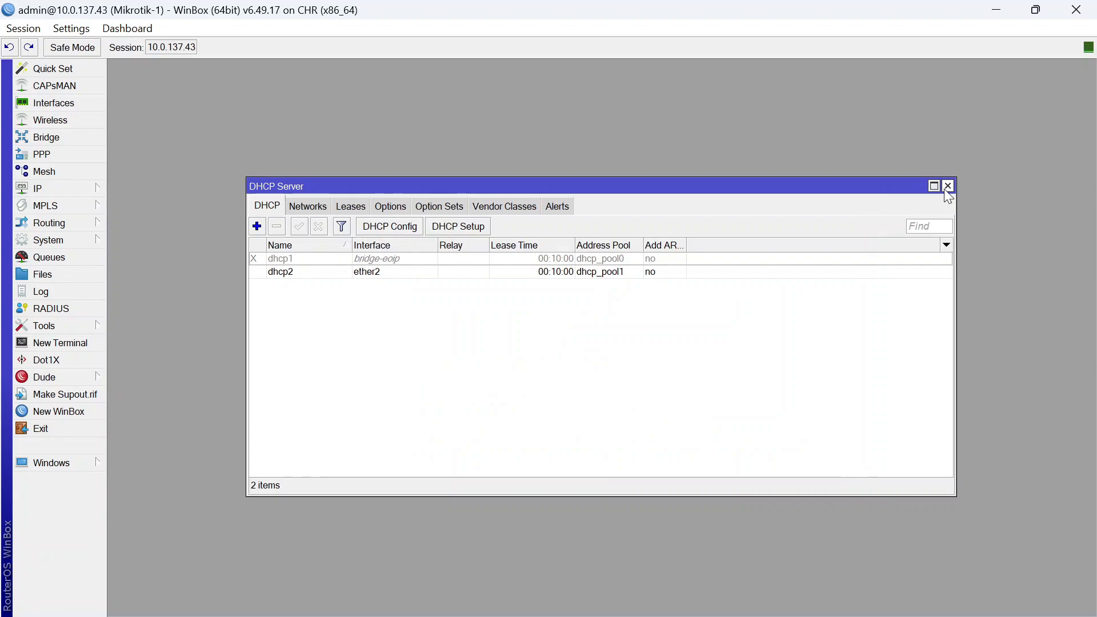
pyautogui.click(948, 186)
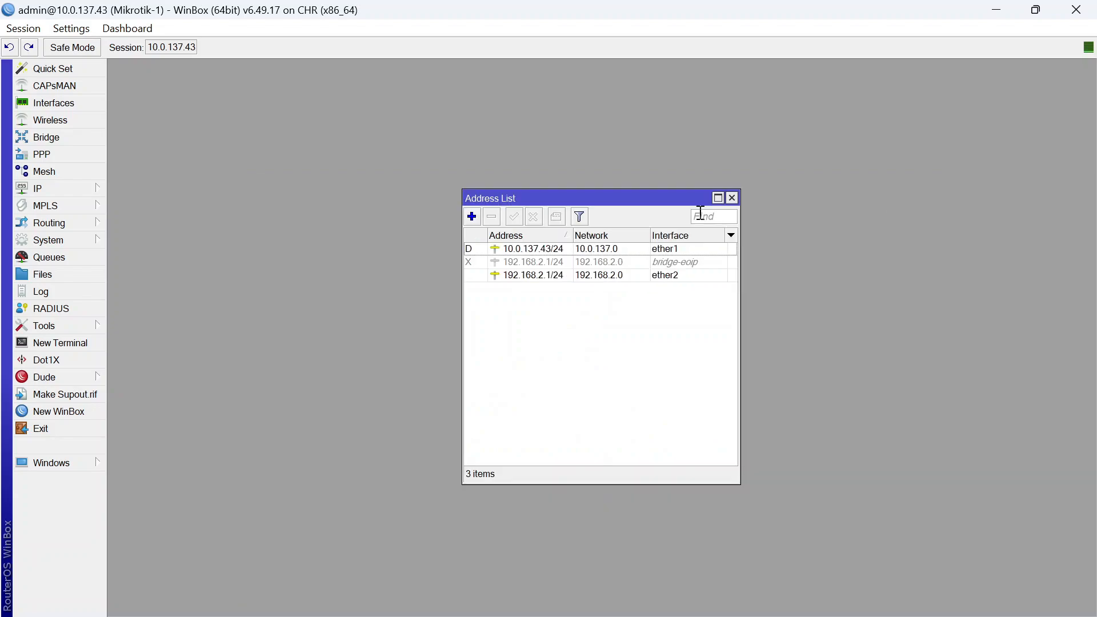
pyautogui.click(733, 199)
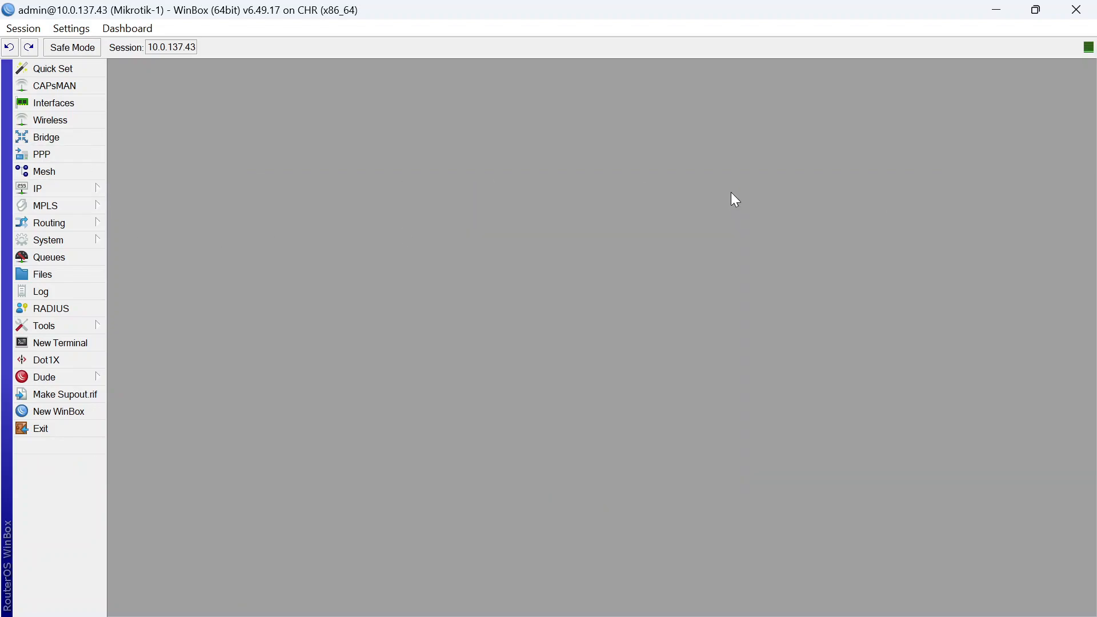
# Enable the PPTP server under PPP and show the PPP Secrets list
pyautogui.click(86, 156)
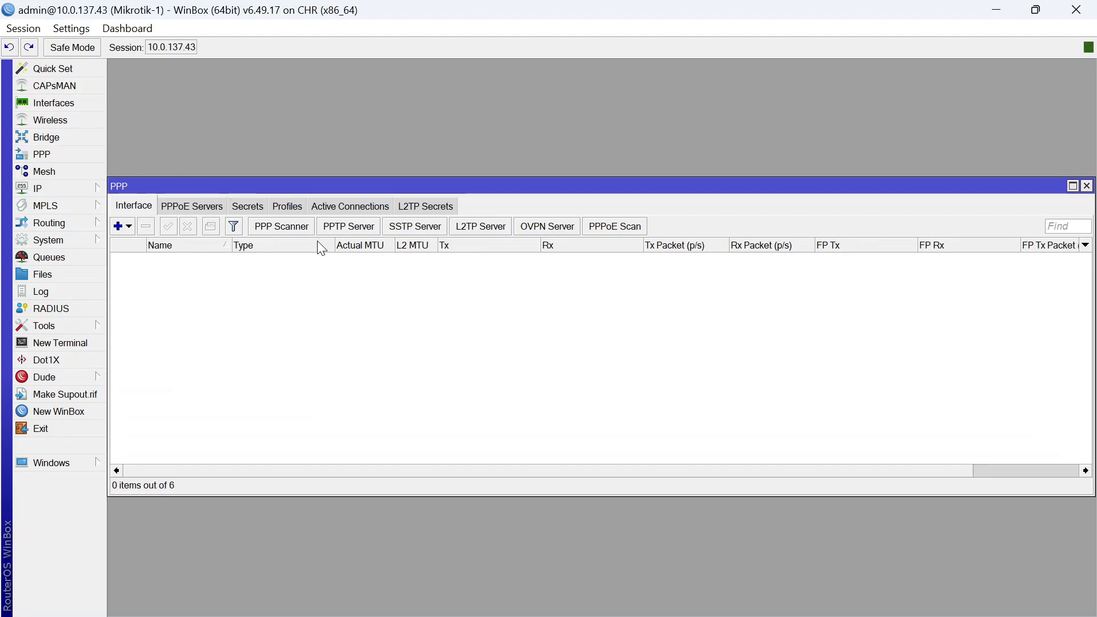
pyautogui.click(355, 229)
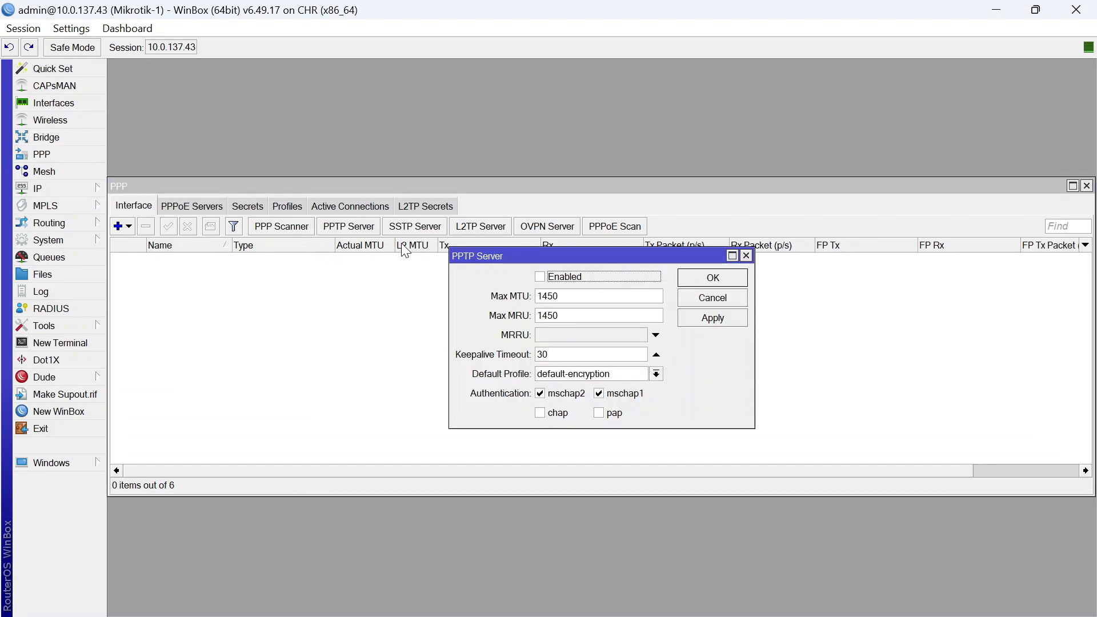
pyautogui.click(540, 276)
pyautogui.click(692, 277)
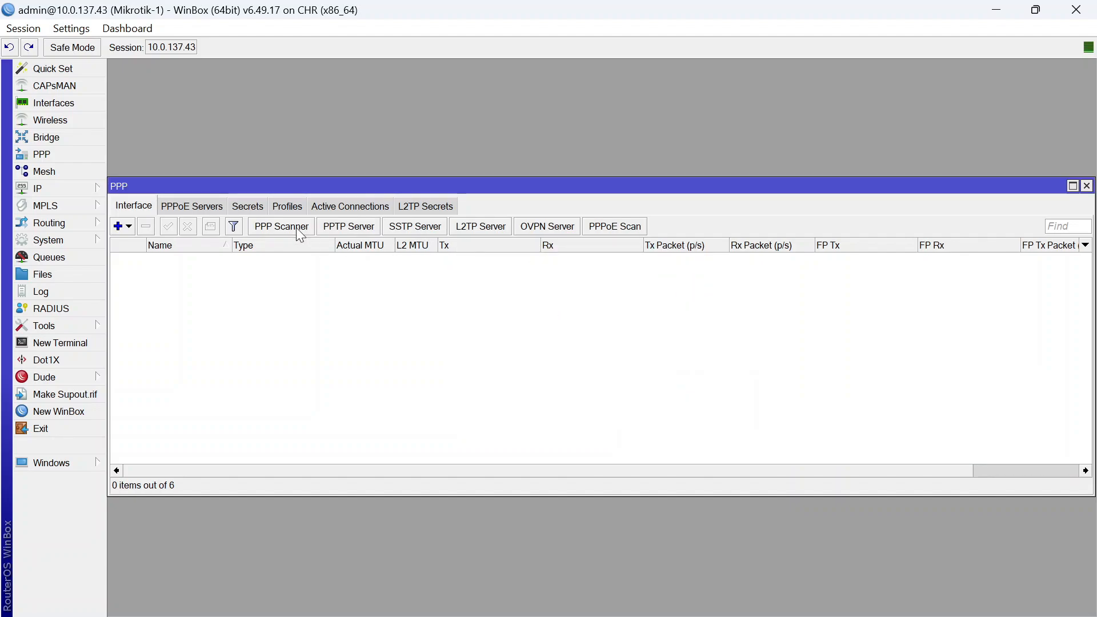
pyautogui.click(247, 206)
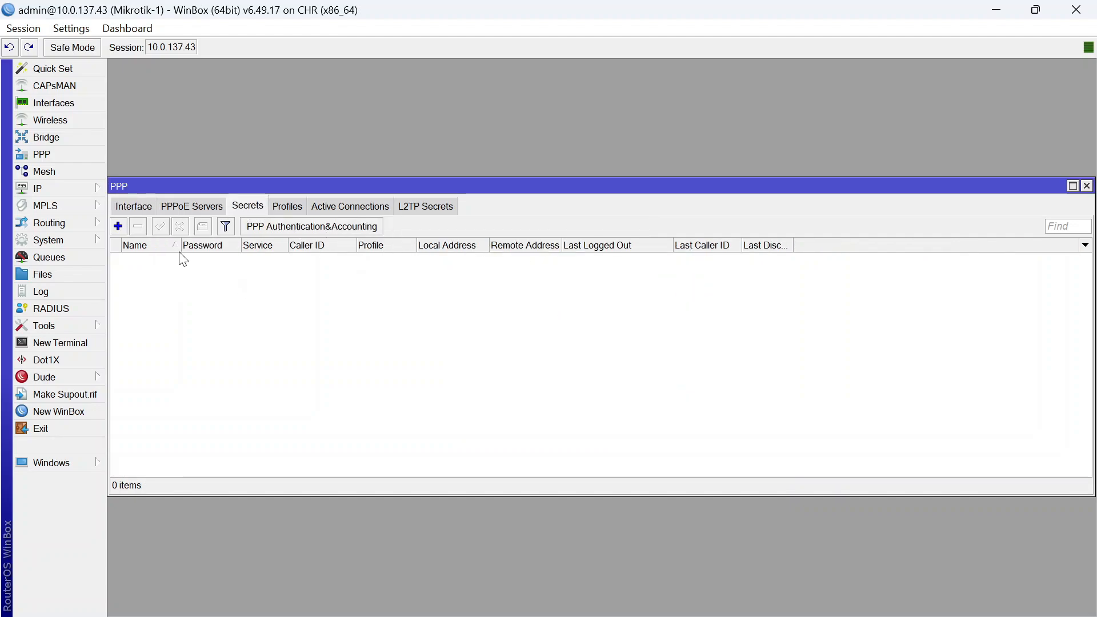
# Add a new PPP secret named USER-PPTP with a password, limited to the pptp service
pyautogui.click(118, 227)
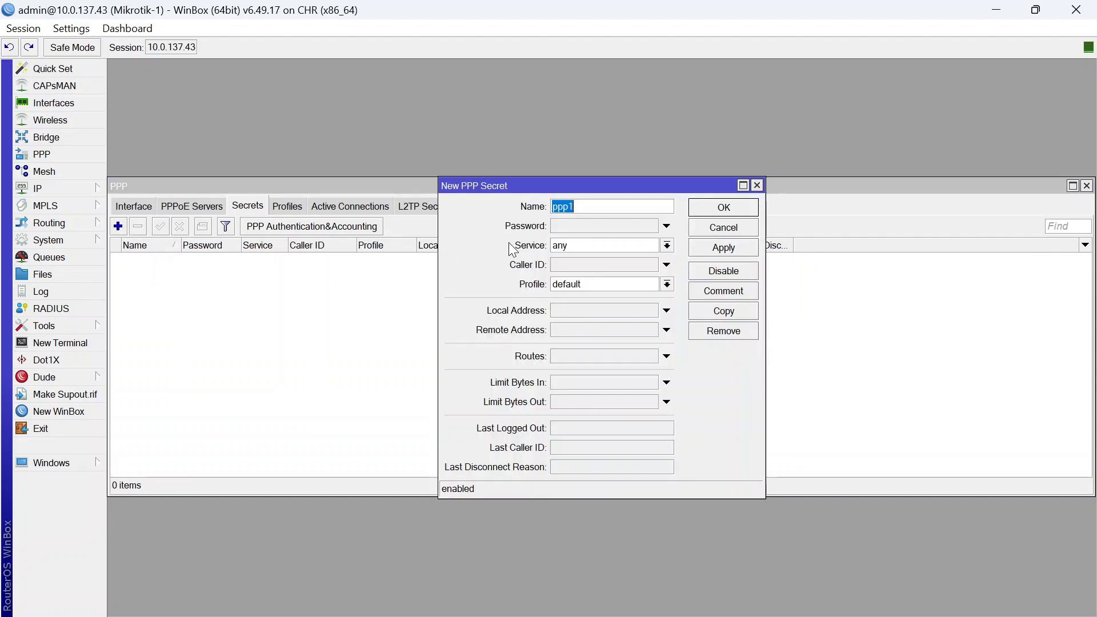
pyautogui.write('U')
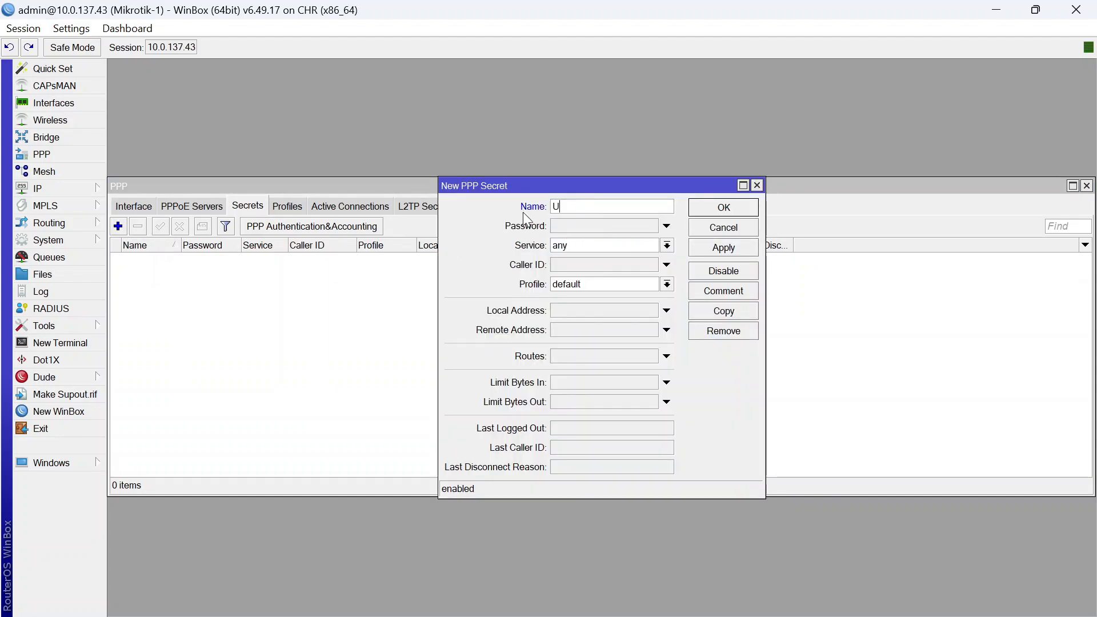
pyautogui.write('SER-PPTP')
pyautogui.click(630, 225)
pyautogui.write('123')
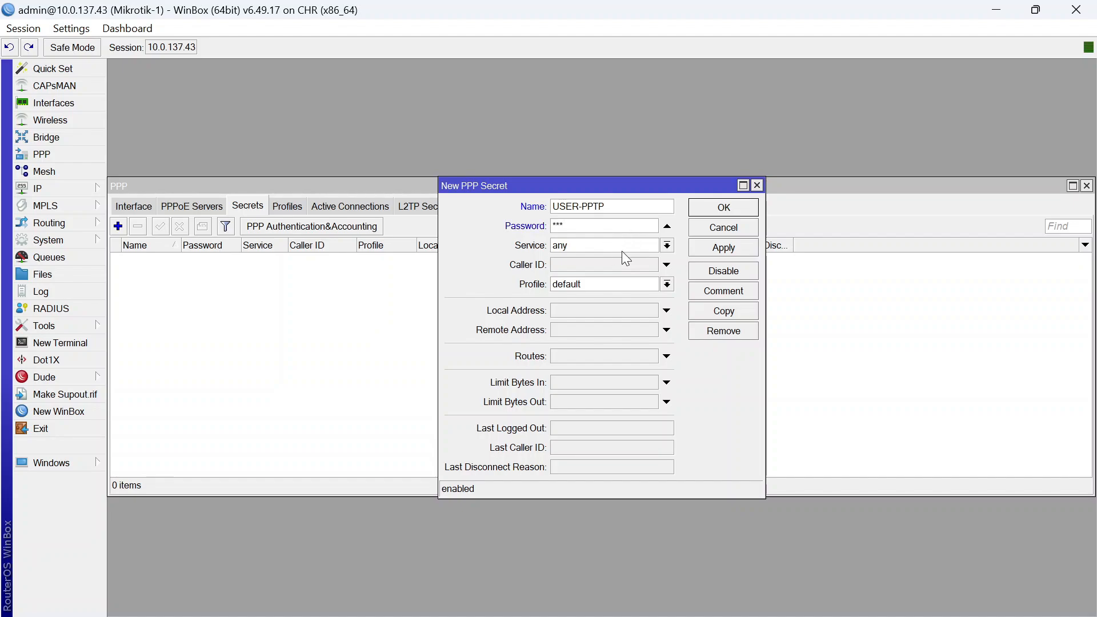
pyautogui.click(631, 245)
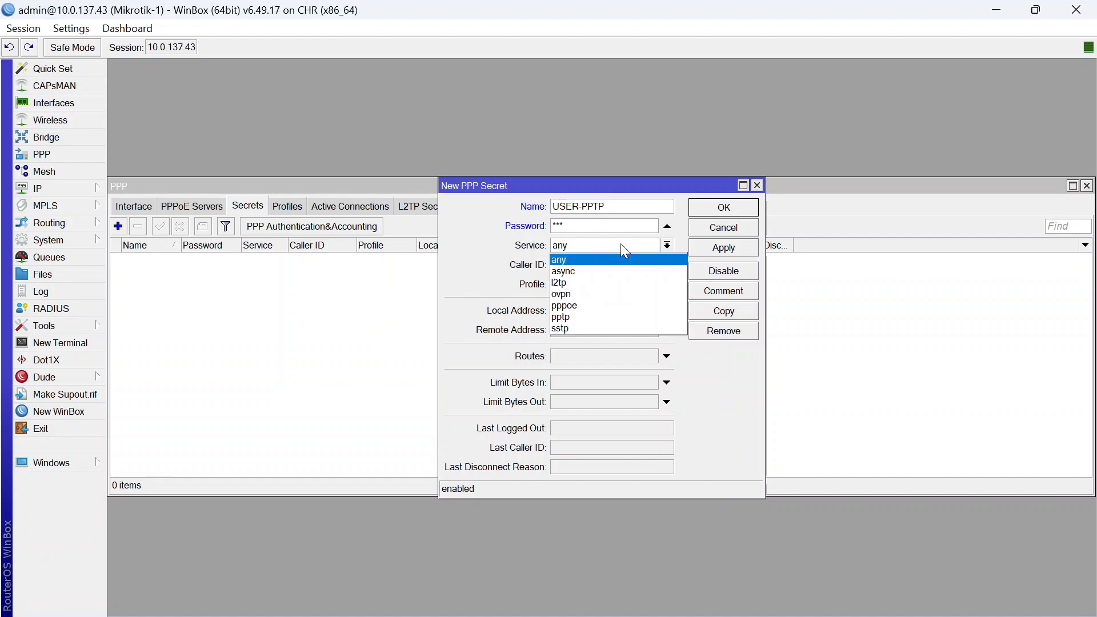
pyautogui.click(600, 318)
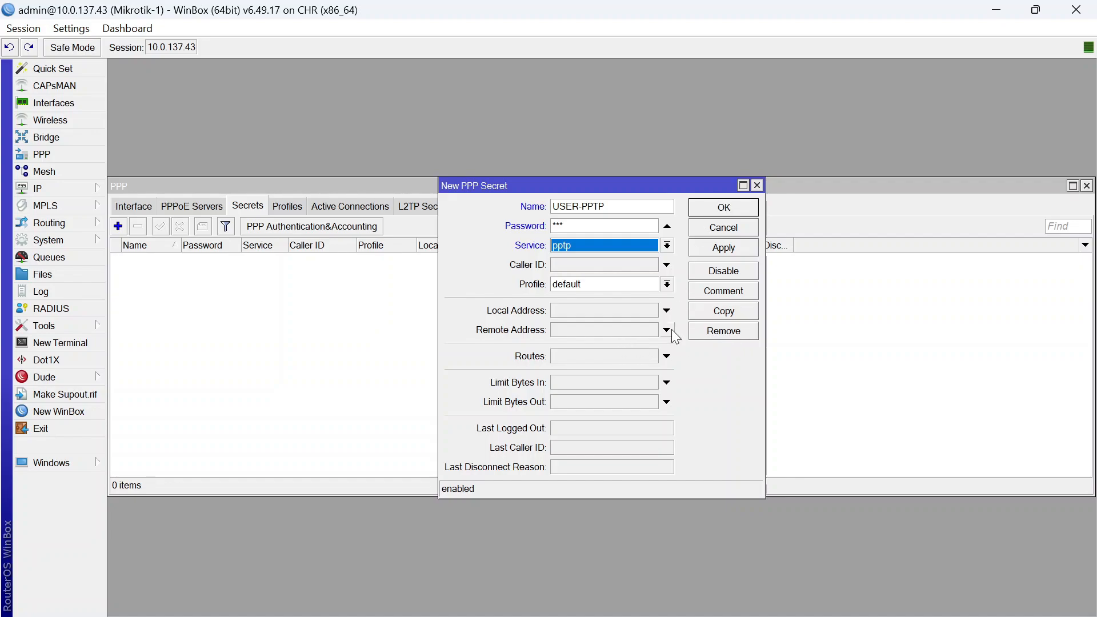
# Switch to the browser's PNETLab topology showing Mikrotik-1 (BANDUNG) and Mikrotik-2 (CIMAHI)
pyautogui.click(742, 603)
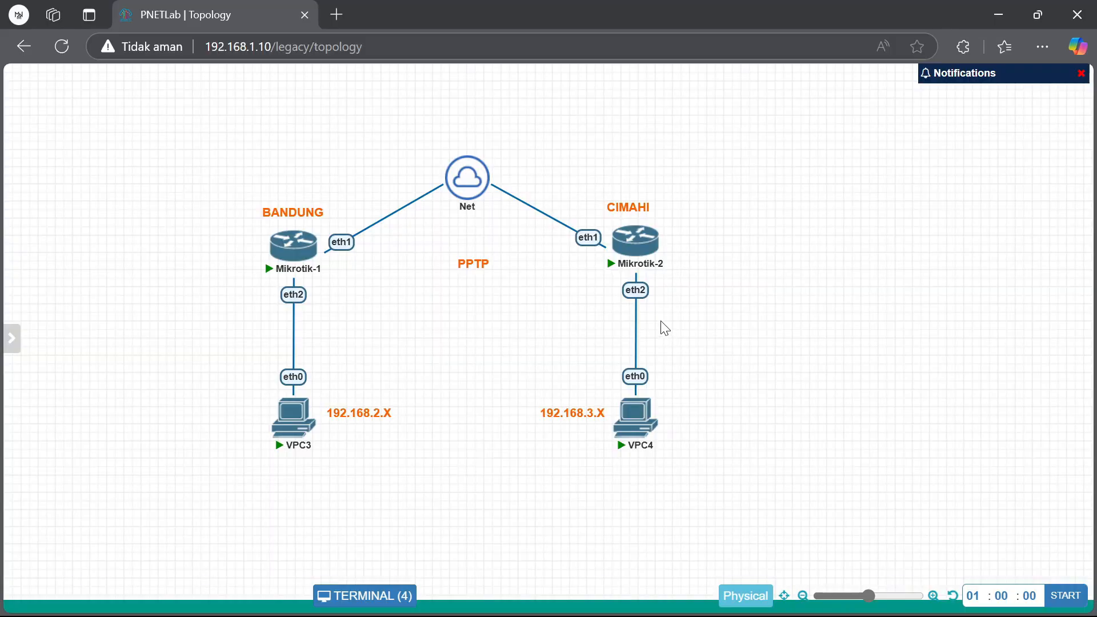
# Duplicate the 192.168.2.X and 192.168.3.X labels and place the copies beside Mikrotik-1 and Mikrotik-2
pyautogui.rightClick(368, 414)
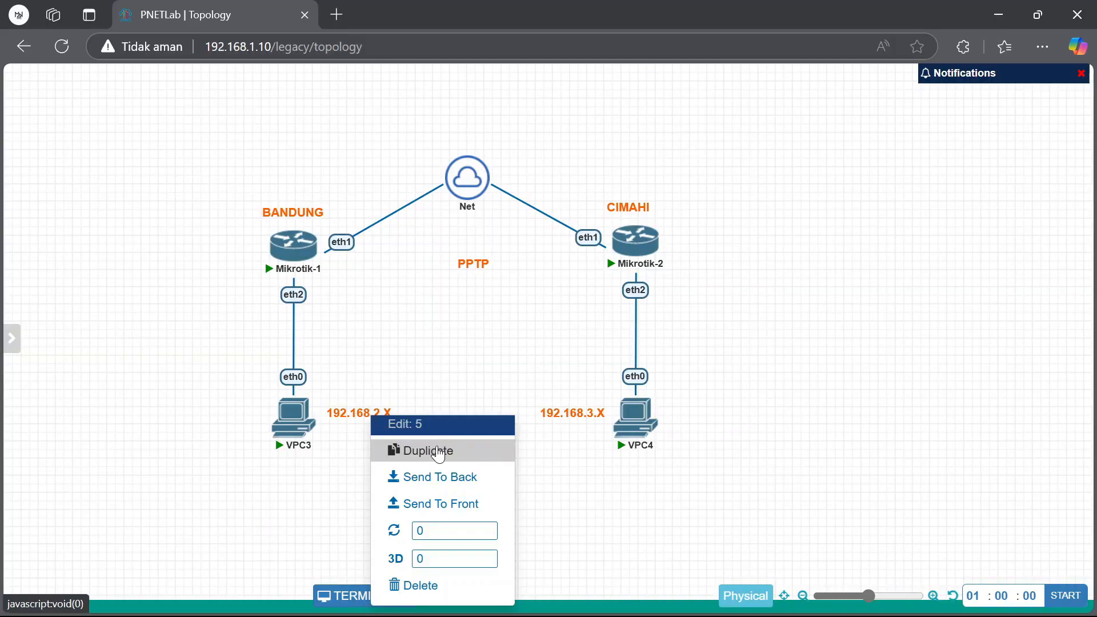
pyautogui.click(403, 450)
pyautogui.moveTo(403, 452); pyautogui.dragTo(411, 280)
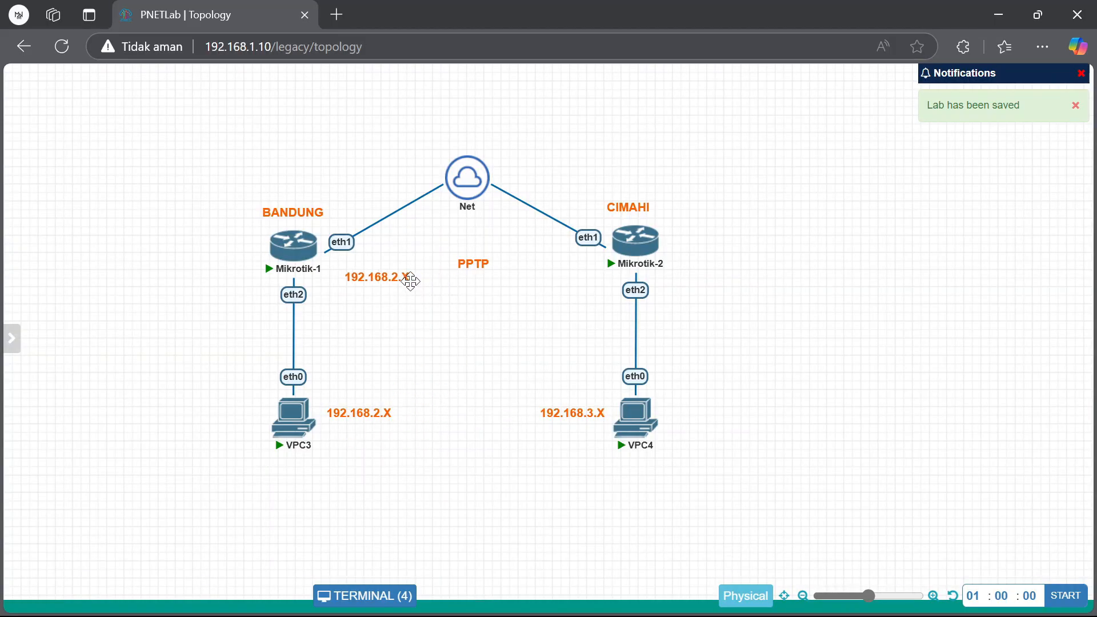
pyautogui.doubleClick(409, 287)
pyautogui.click(451, 340)
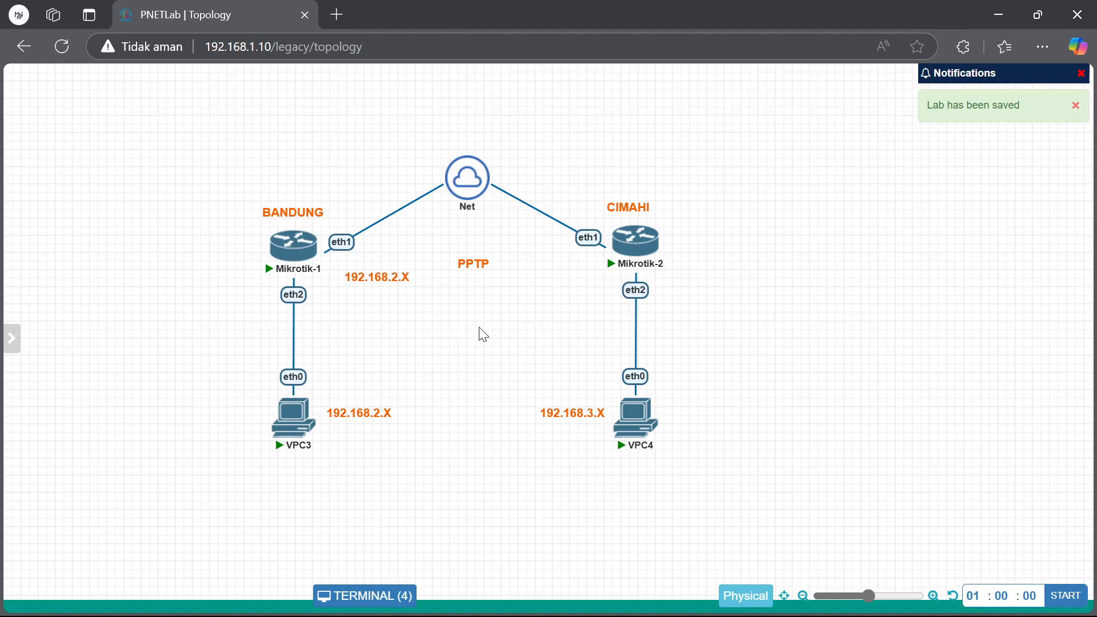
pyautogui.rightClick(572, 410)
pyautogui.click(606, 444)
pyautogui.moveTo(572, 447); pyautogui.dragTo(553, 278)
# Try editing the copied label, then close the stray VPC4 terminal and the notifications bar
pyautogui.doubleClick(387, 279)
pyautogui.hotkey('ctrl', 'a')
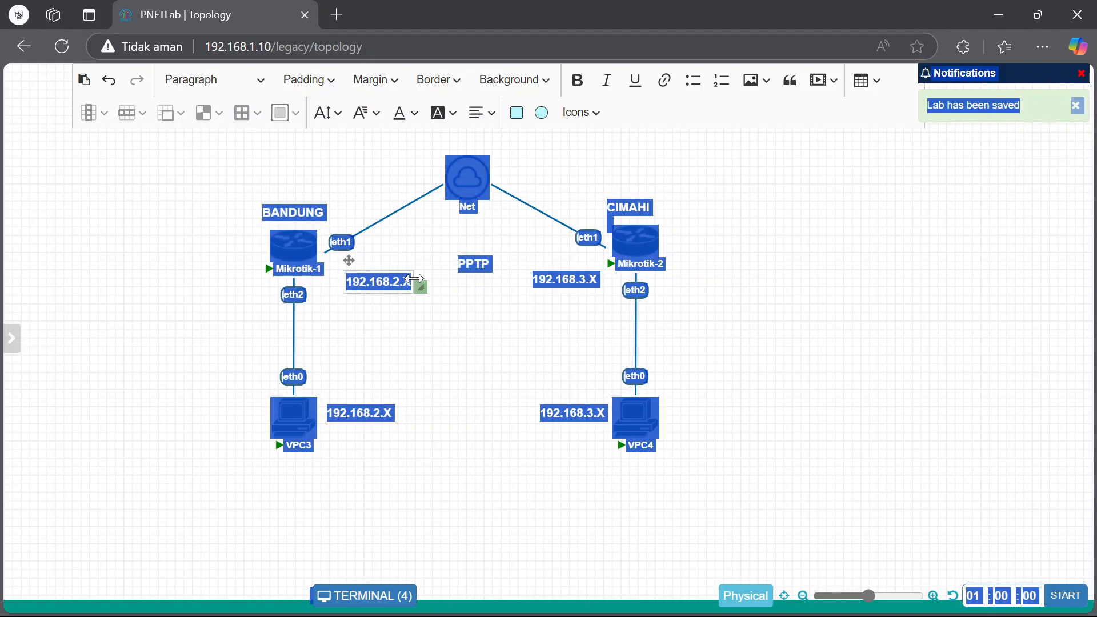
pyautogui.click(405, 321)
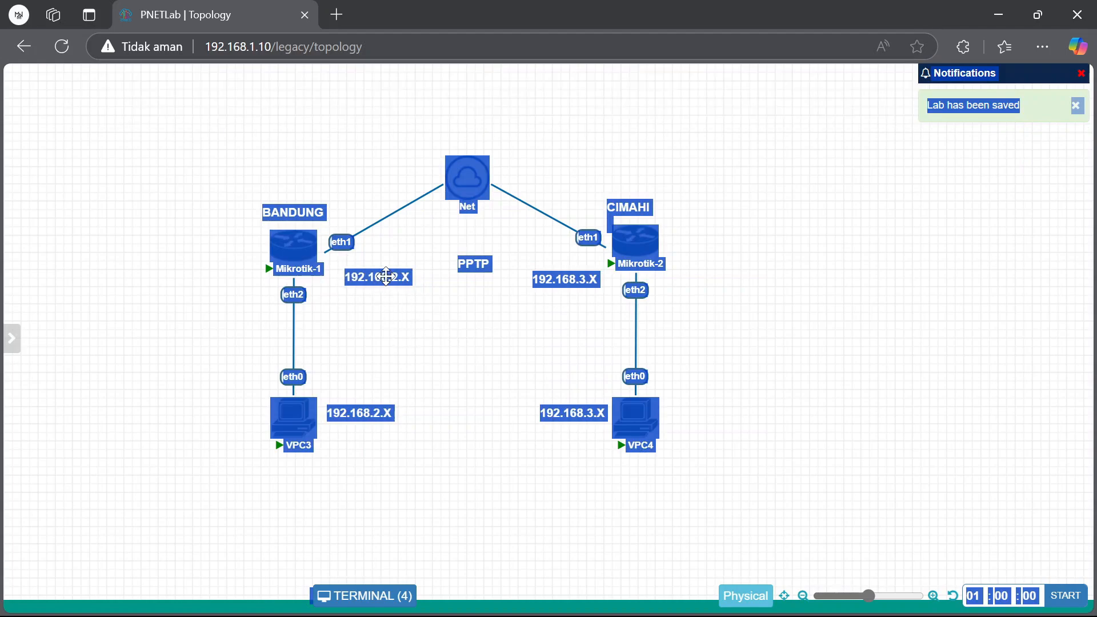
pyautogui.doubleClick(386, 277)
pyautogui.click(428, 327)
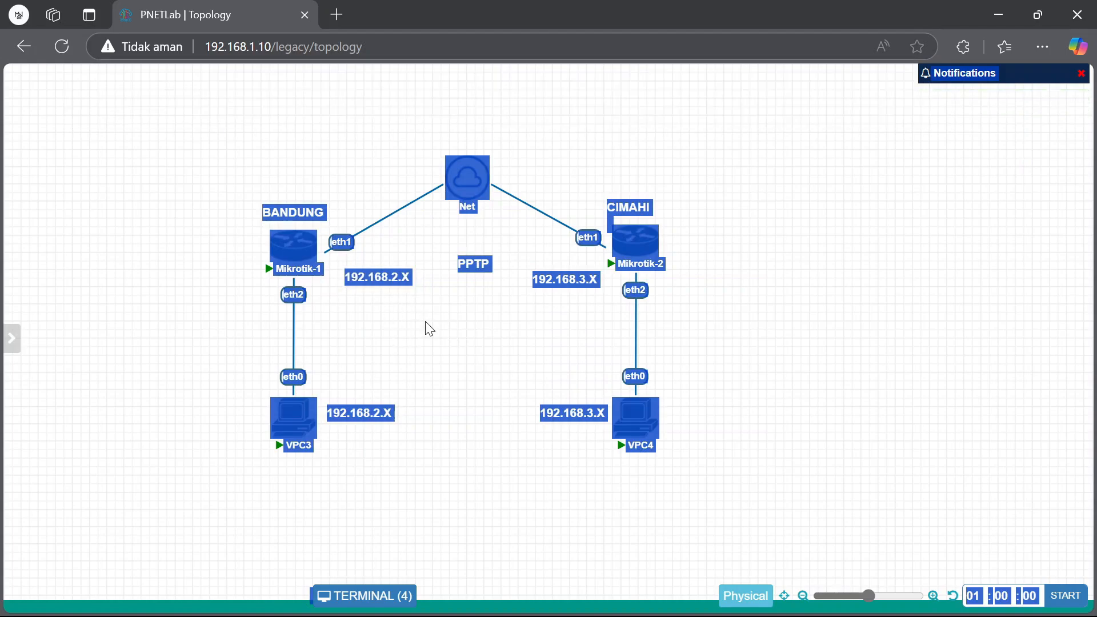
pyautogui.click(638, 419)
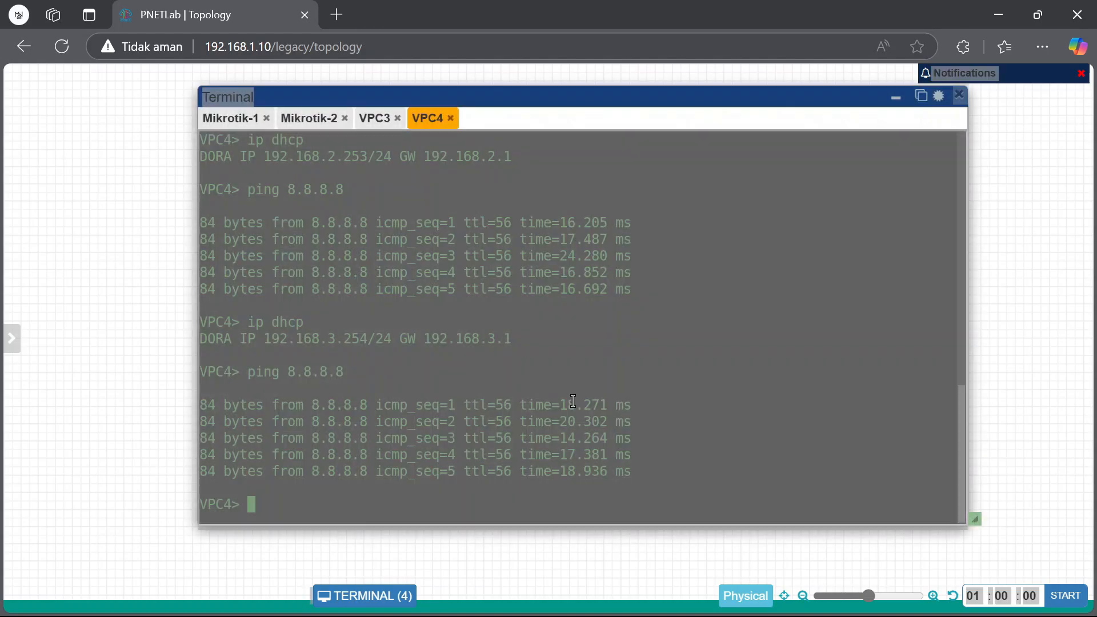
pyautogui.click(894, 98)
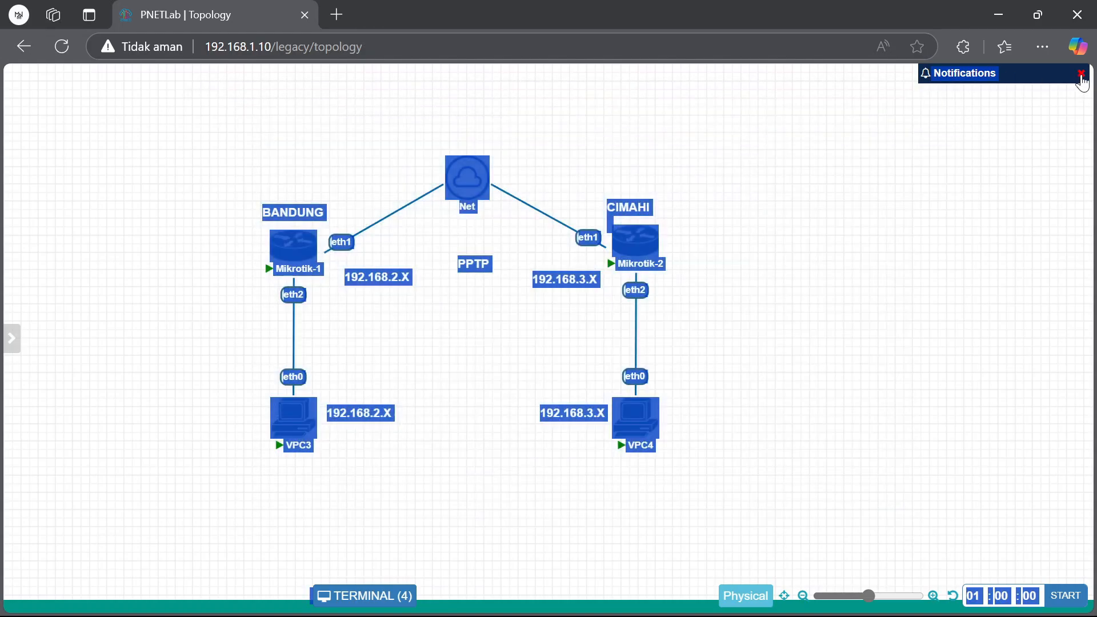
pyautogui.click(1080, 74)
# Change the copied labels to 10.10.10.1 beside Mikrotik-1 and 10.10.10.2 beside Mikrotik-2
pyautogui.doubleClick(385, 278)
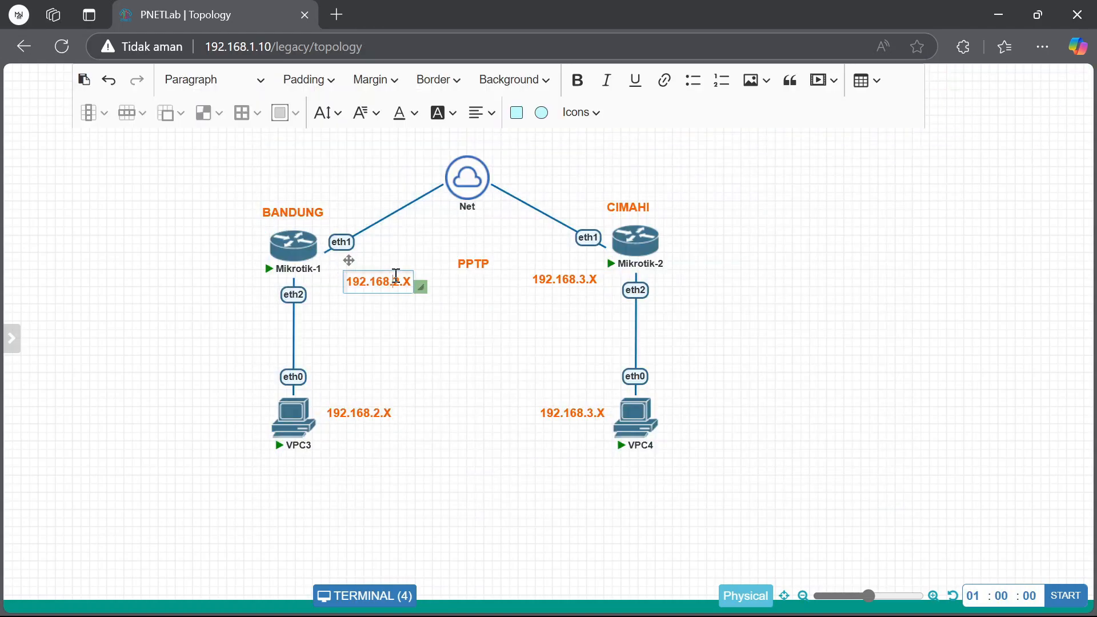
pyautogui.hotkey('ctrl', 'a')
pyautogui.write('10.10.10.1')
pyautogui.click(563, 288)
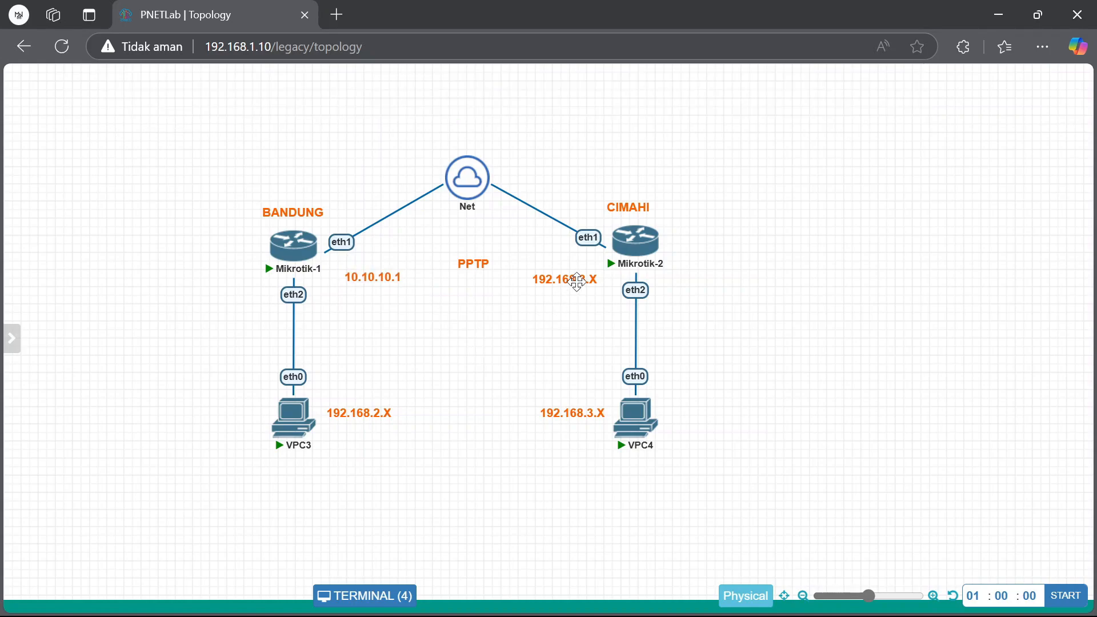
pyautogui.doubleClick(564, 289)
pyautogui.tripleClick(579, 281)
pyautogui.write('10.10.10.2')
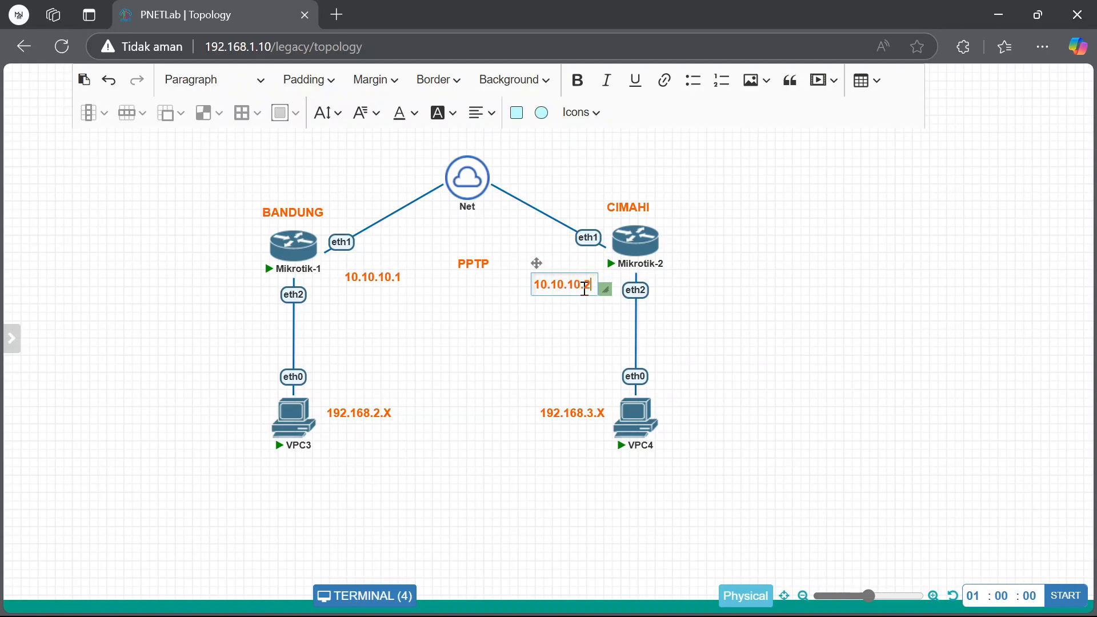
pyautogui.click(752, 372)
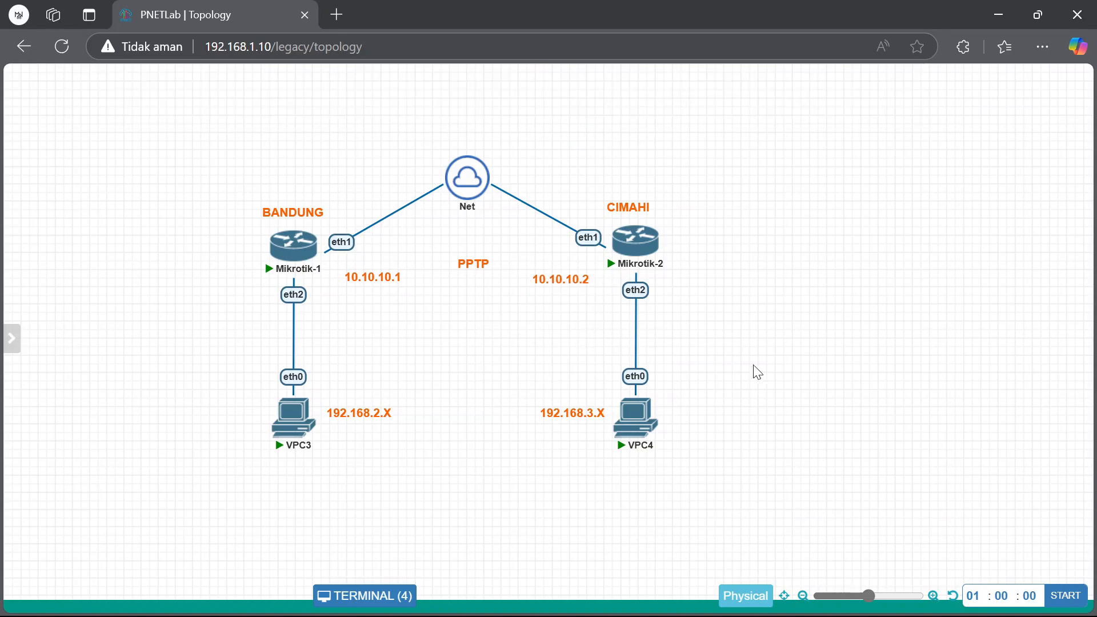
# Save the USER-PPTP secret with local address 10.10.10.1 and remote 10.10.10.2, then switch to Mikrotik-2
pyautogui.moveTo(710, 594)
pyautogui.click(634, 503)
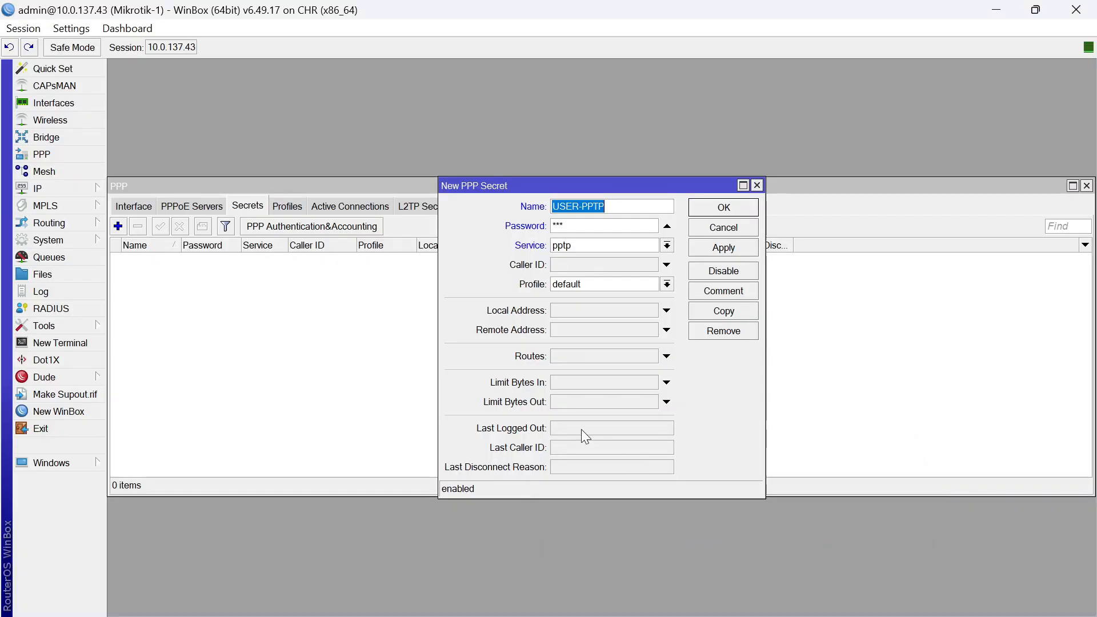
pyautogui.click(594, 310)
pyautogui.write('10.10.10.1')
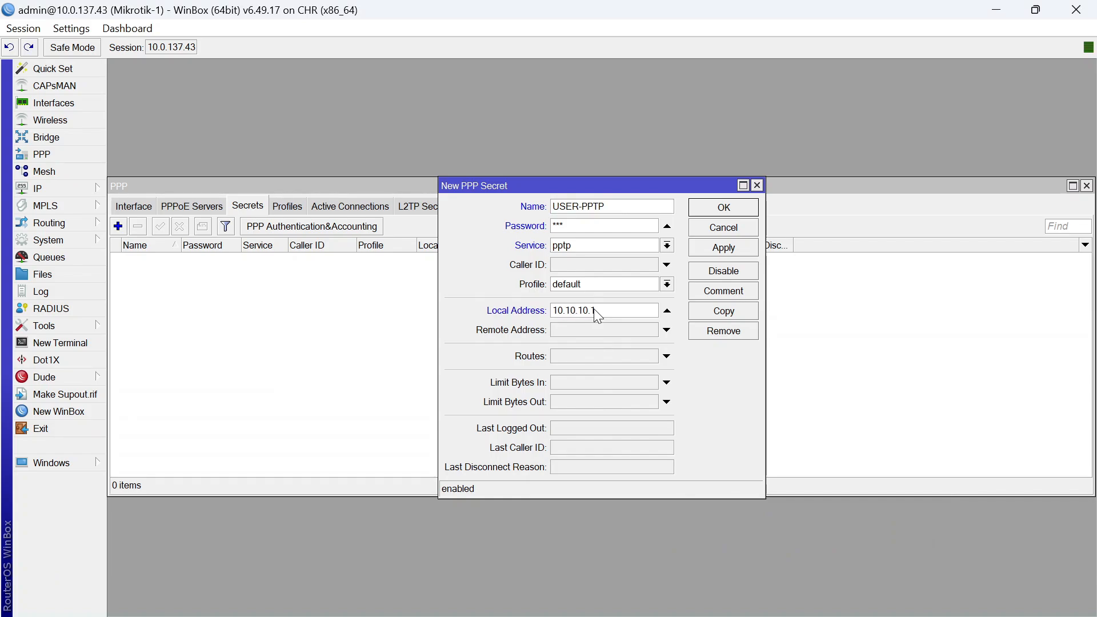
pyautogui.click(606, 331)
pyautogui.write('10.10.10.')
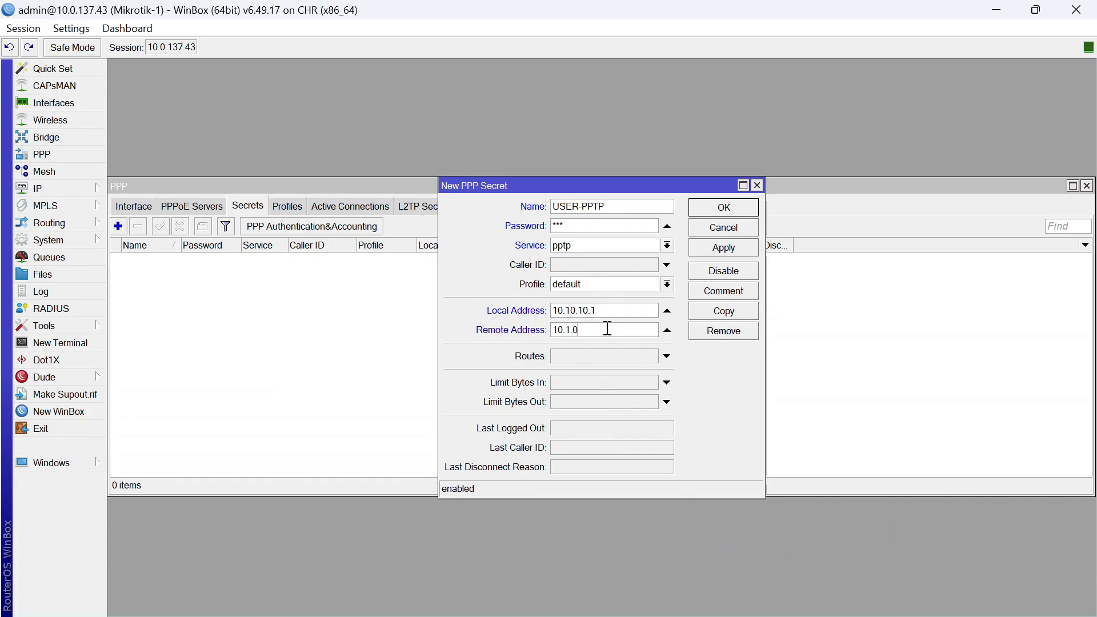
pyautogui.write('2')
pyautogui.click(732, 207)
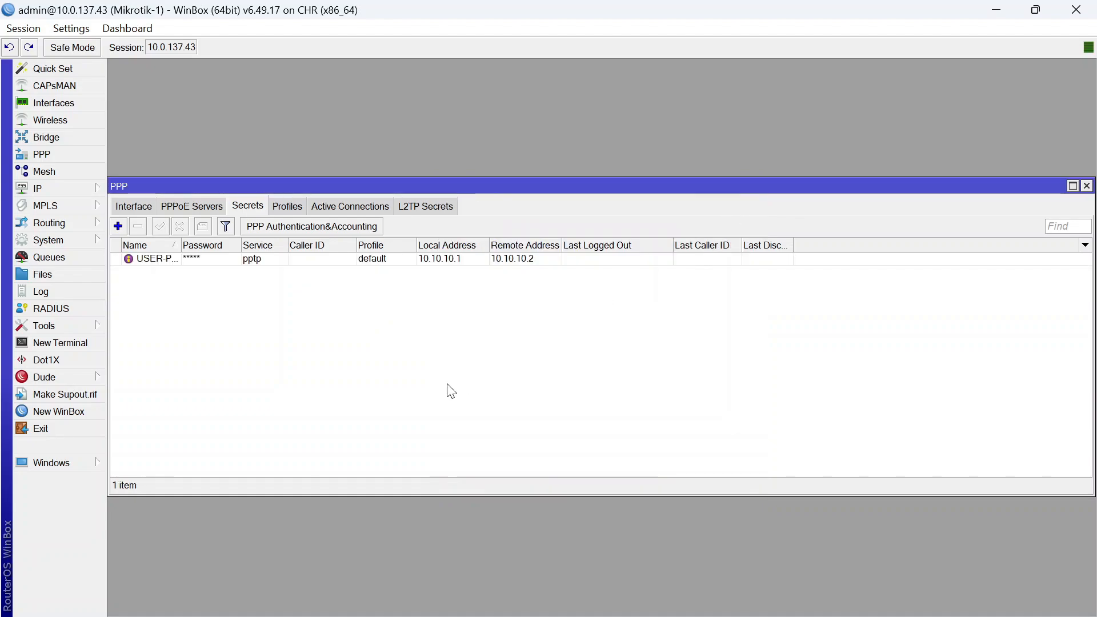
pyautogui.moveTo(737, 600)
pyautogui.click(753, 485)
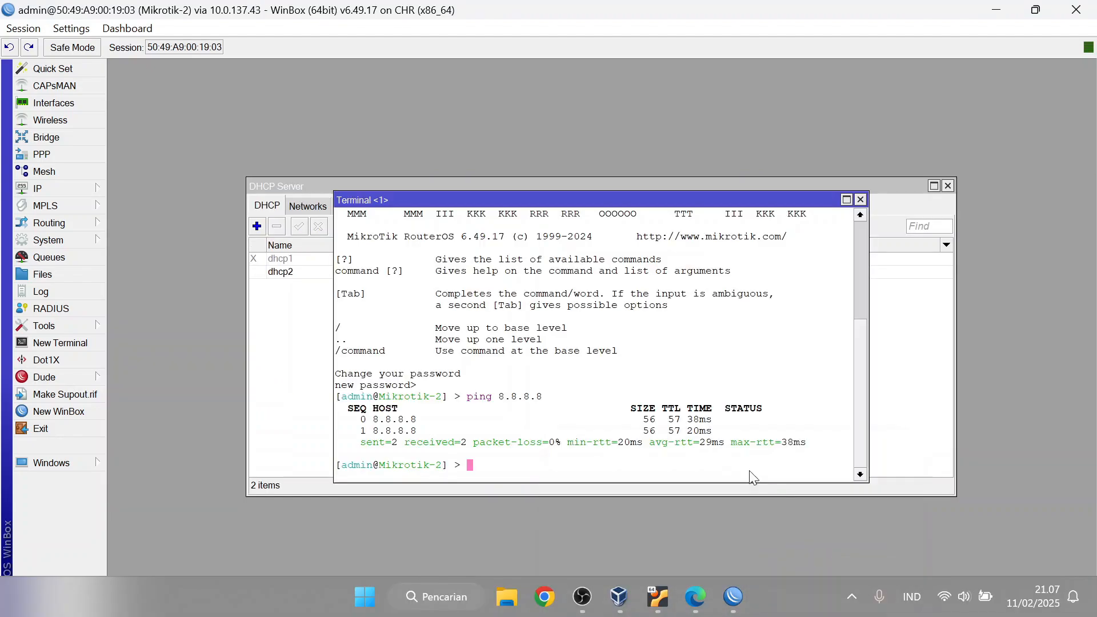
# On Mikrotik-2, start a new PPP Client interface under PPP and edit its name
pyautogui.click(83, 153)
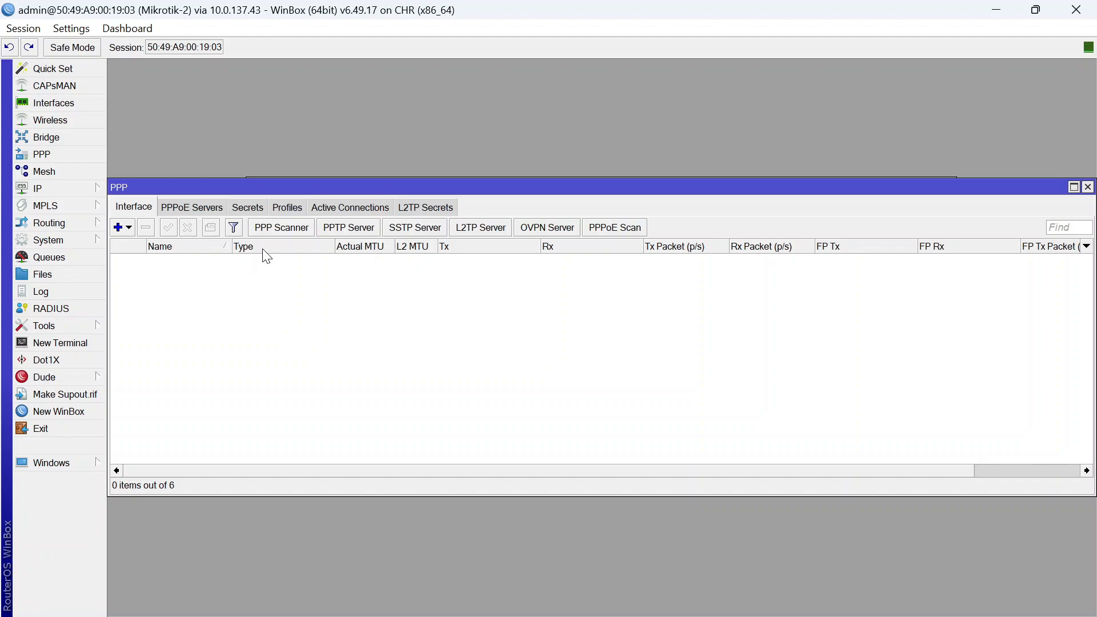
pyautogui.click(128, 227)
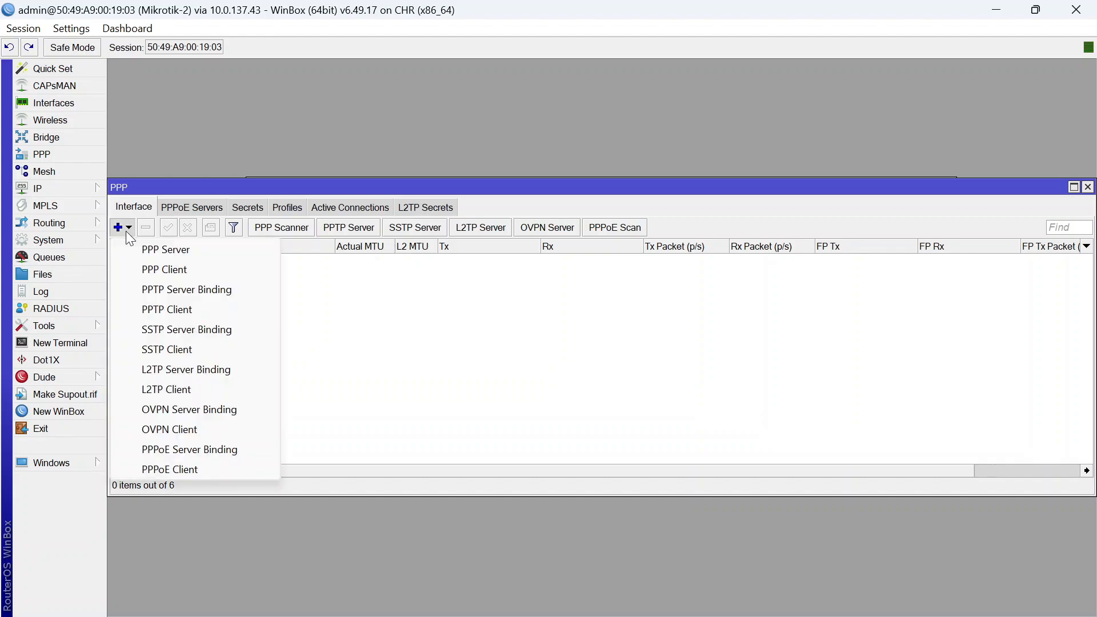
pyautogui.click(179, 267)
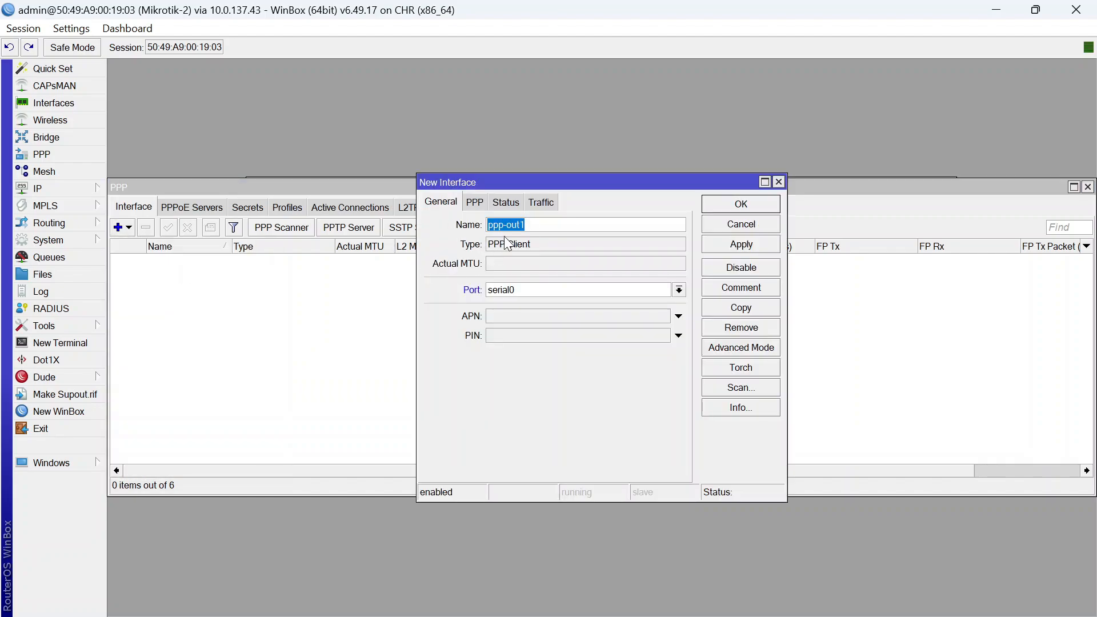
pyautogui.click(539, 228)
pyautogui.moveTo(539, 228); pyautogui.dragTo(503, 227)
pyautogui.press('BackSpace')
pyautogui.press('BackSpace')
pyautogui.write('tp')
# Browse the PPP Client's tabs and advanced fields, then discard it
pyautogui.click(475, 203)
pyautogui.click(445, 203)
pyautogui.click(482, 203)
pyautogui.click(525, 204)
pyautogui.click(441, 203)
pyautogui.click(752, 347)
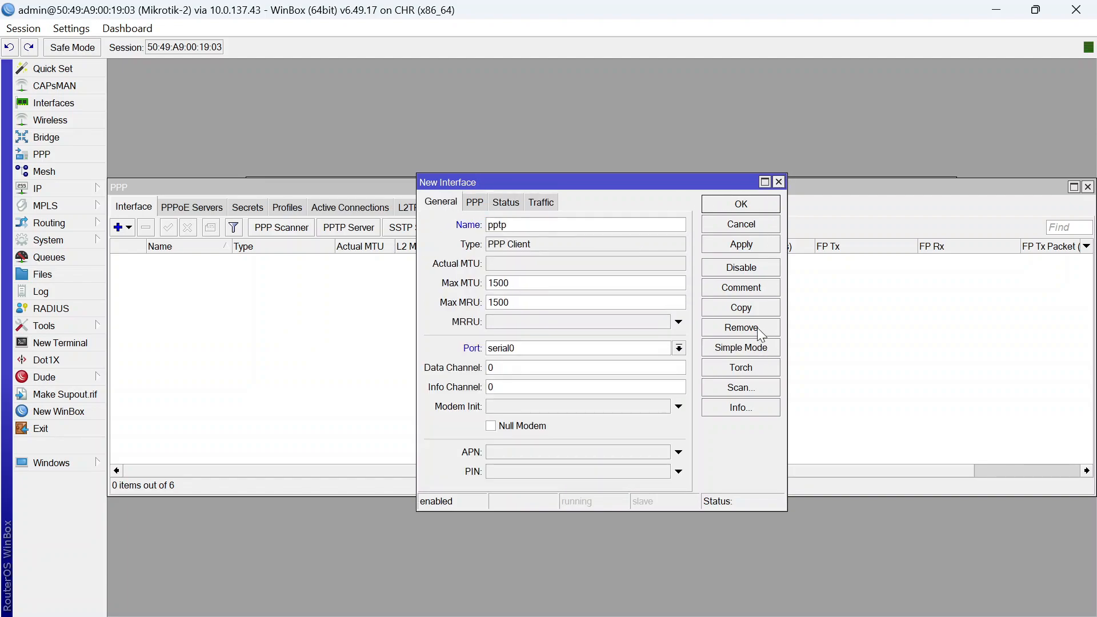
pyautogui.click(754, 347)
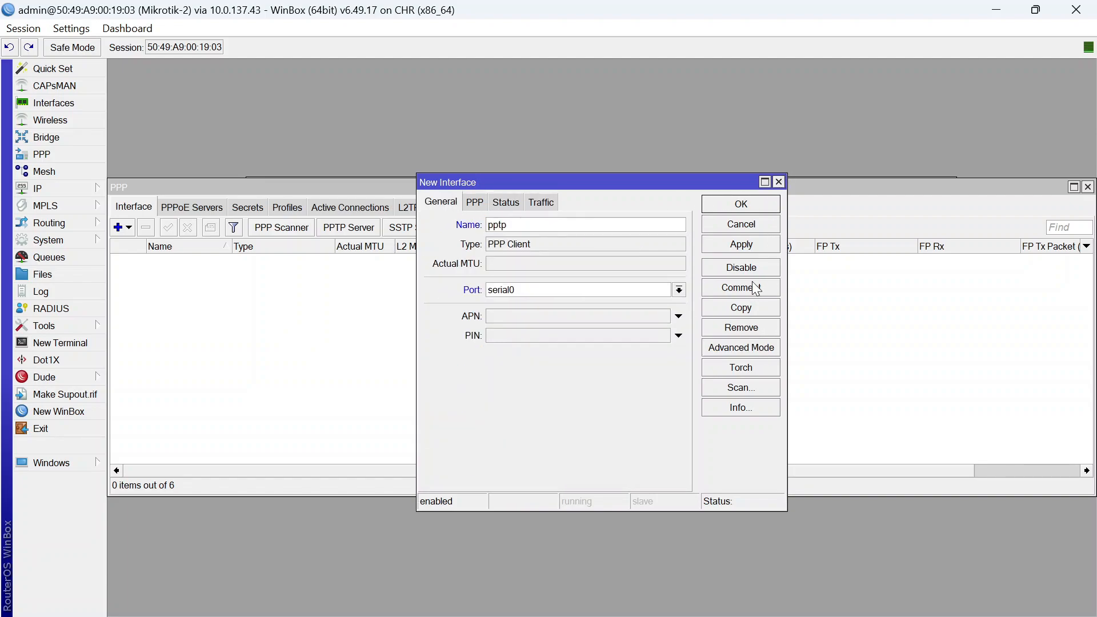
pyautogui.click(779, 181)
# Preview and discard the PPP Client and PPP Server dialogs, then start a new PPTP Client
pyautogui.click(127, 227)
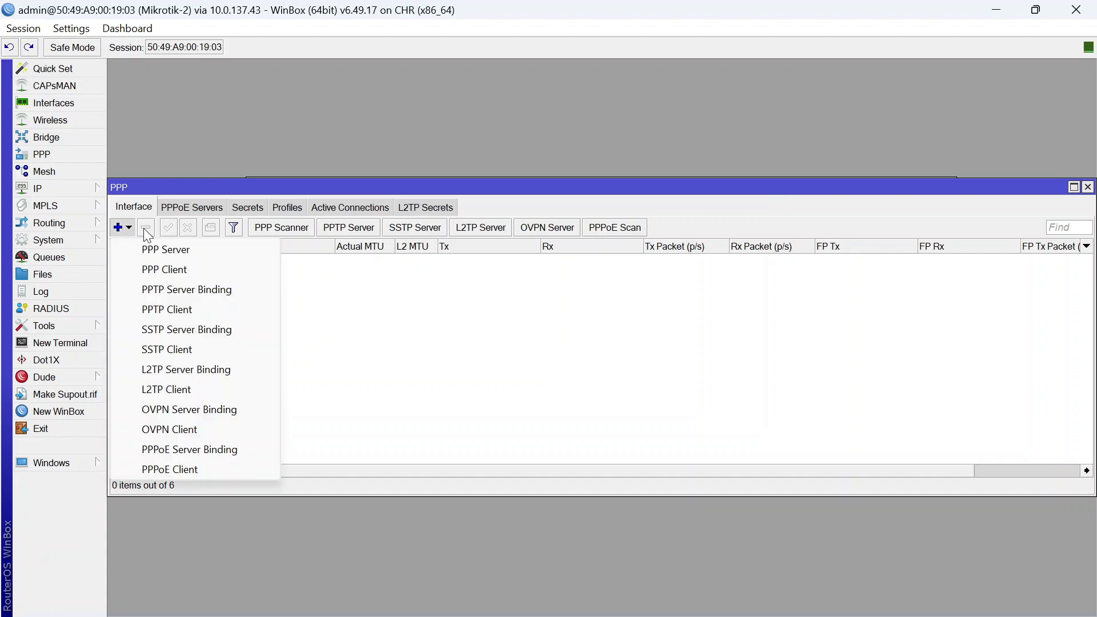
pyautogui.click(180, 273)
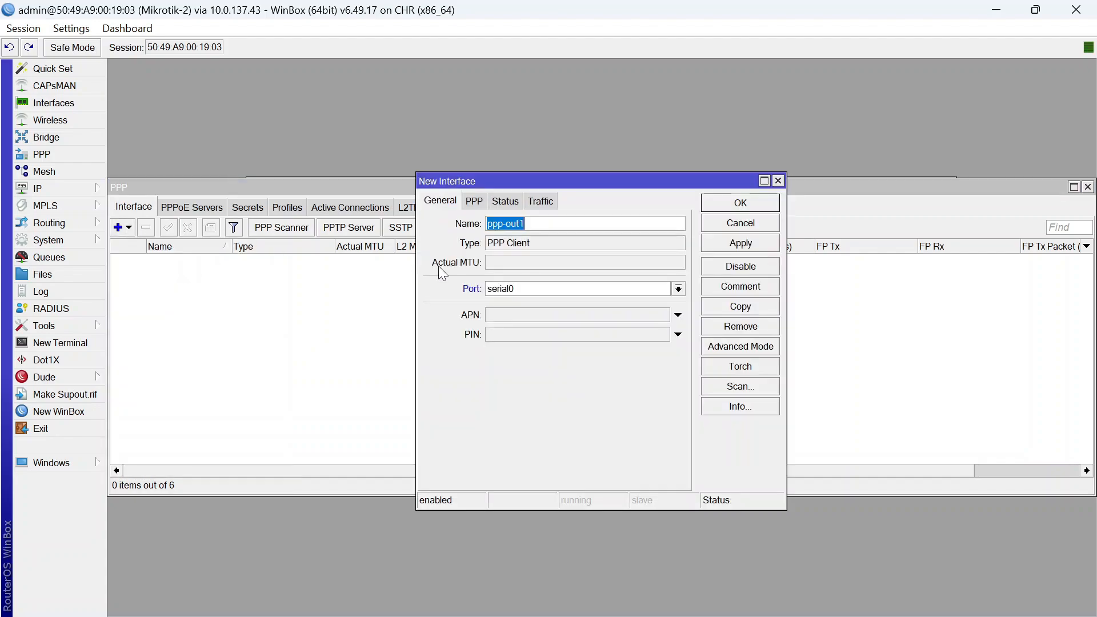
pyautogui.click(473, 201)
pyautogui.click(778, 181)
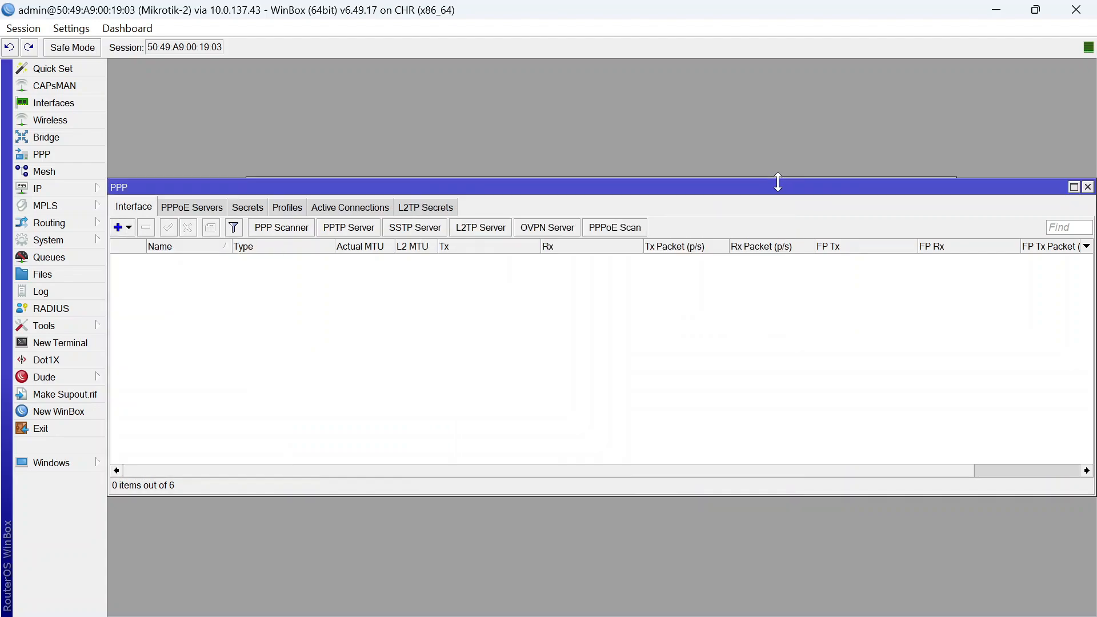
pyautogui.click(130, 228)
pyautogui.click(164, 250)
pyautogui.click(483, 204)
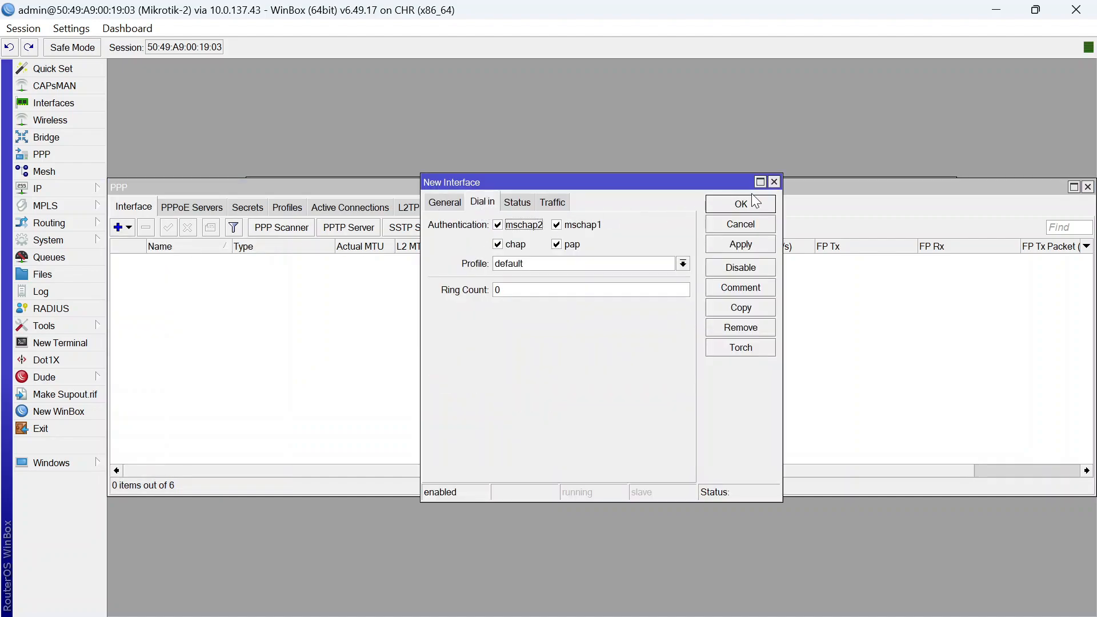
pyautogui.click(774, 182)
pyautogui.click(129, 228)
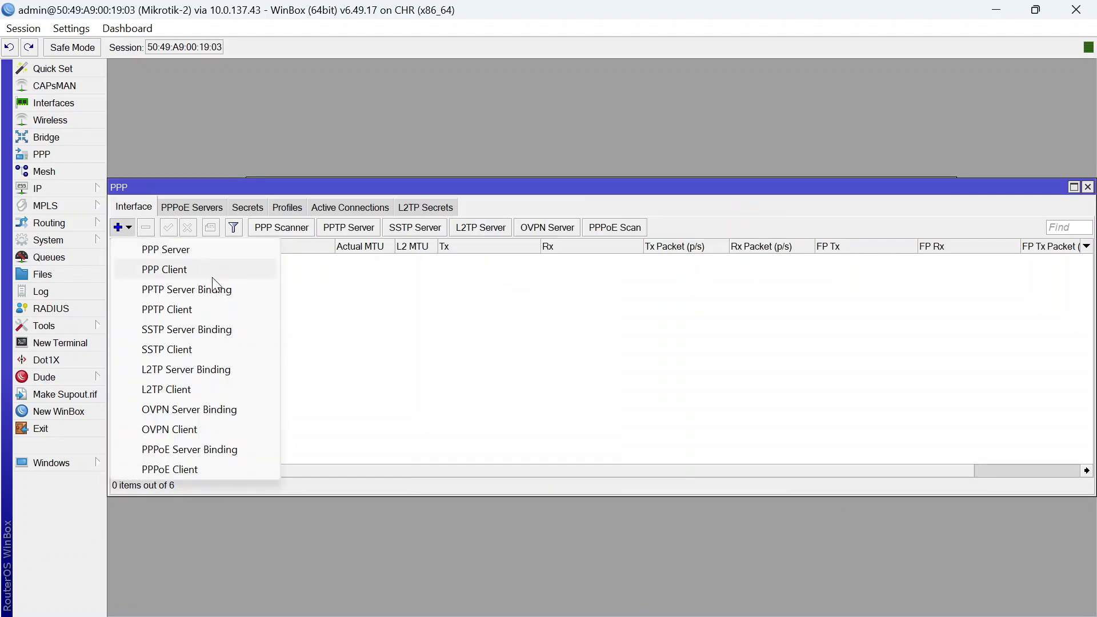
pyautogui.click(210, 310)
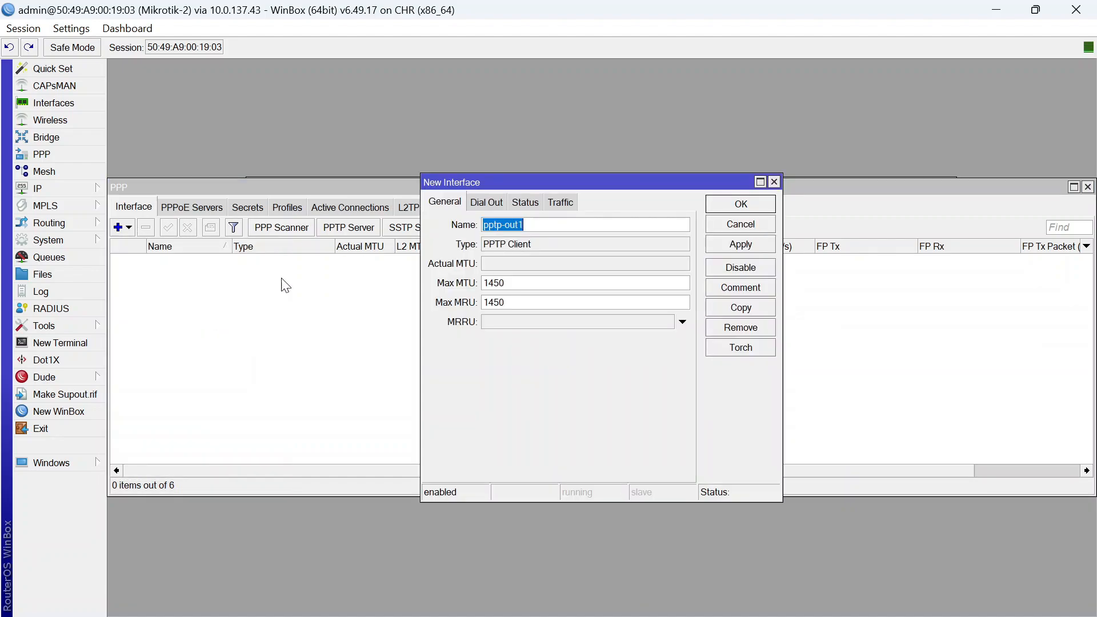
# Add PPTP client 'pptp' dialing 10.0.137.43 as user USER-PPTP with the secret's password
pyautogui.click(540, 229)
pyautogui.press('BackSpace')
pyautogui.press('BackSpace')
pyautogui.press('BackSpace')
pyautogui.press('BackSpace')
pyautogui.press('BackSpace')
pyautogui.click(491, 207)
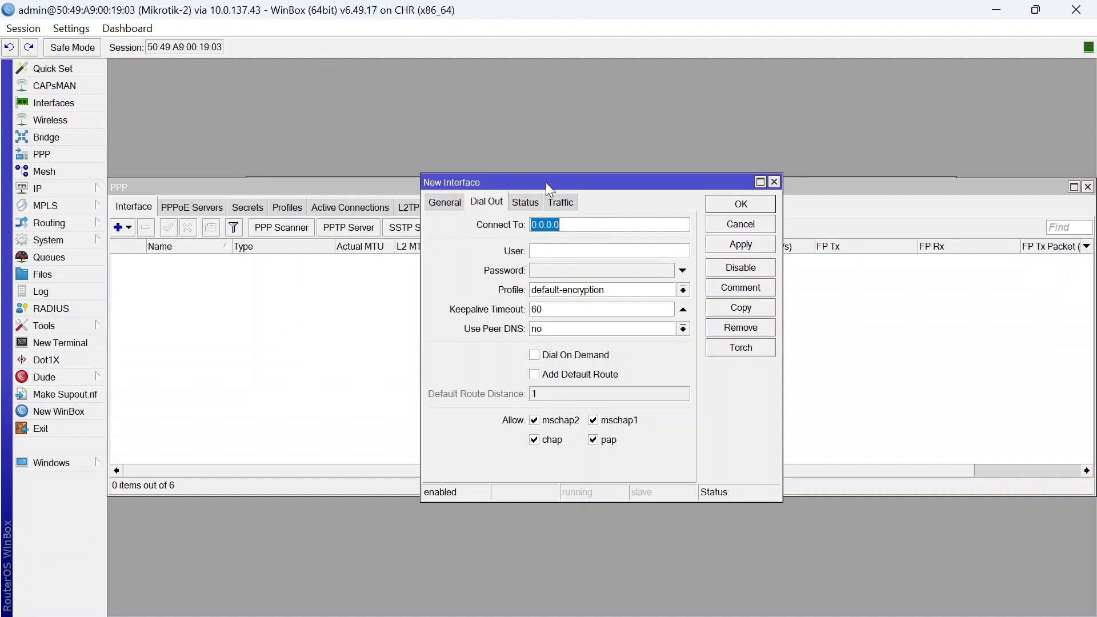
pyautogui.write('10.0.137.43')
pyautogui.click(575, 250)
pyautogui.write('USER-PPTP')
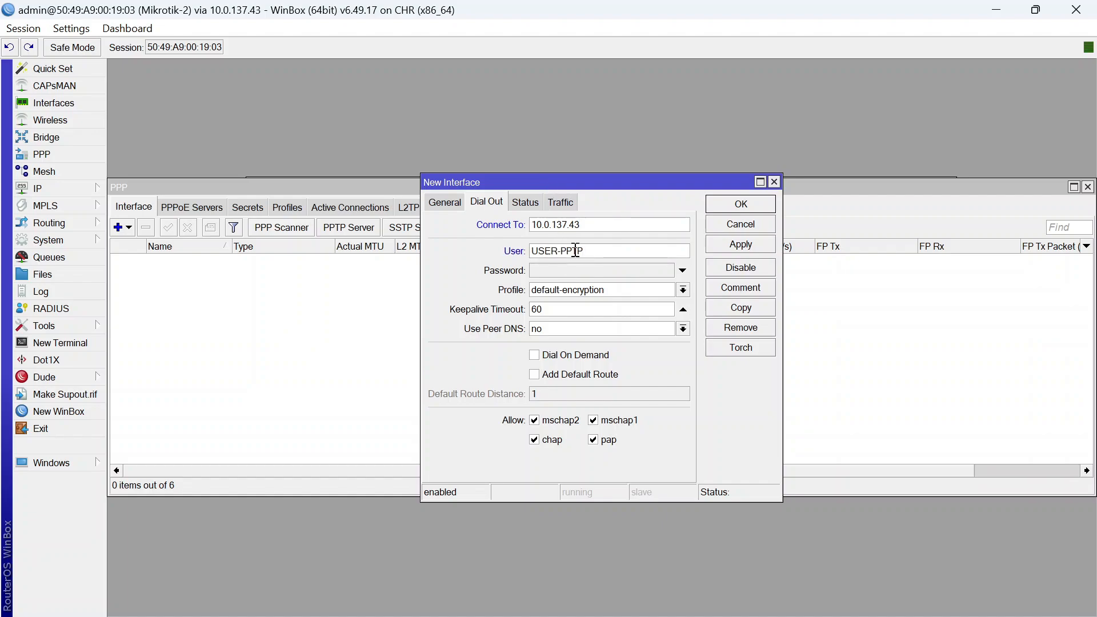
pyautogui.click(577, 271)
pyautogui.write('123')
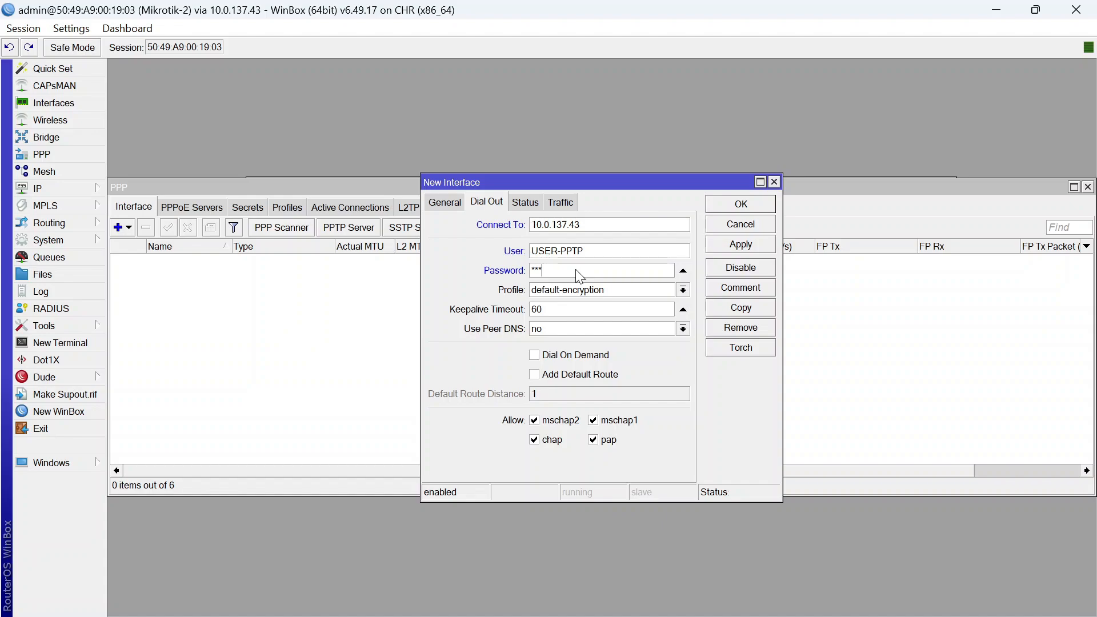
pyautogui.click(741, 205)
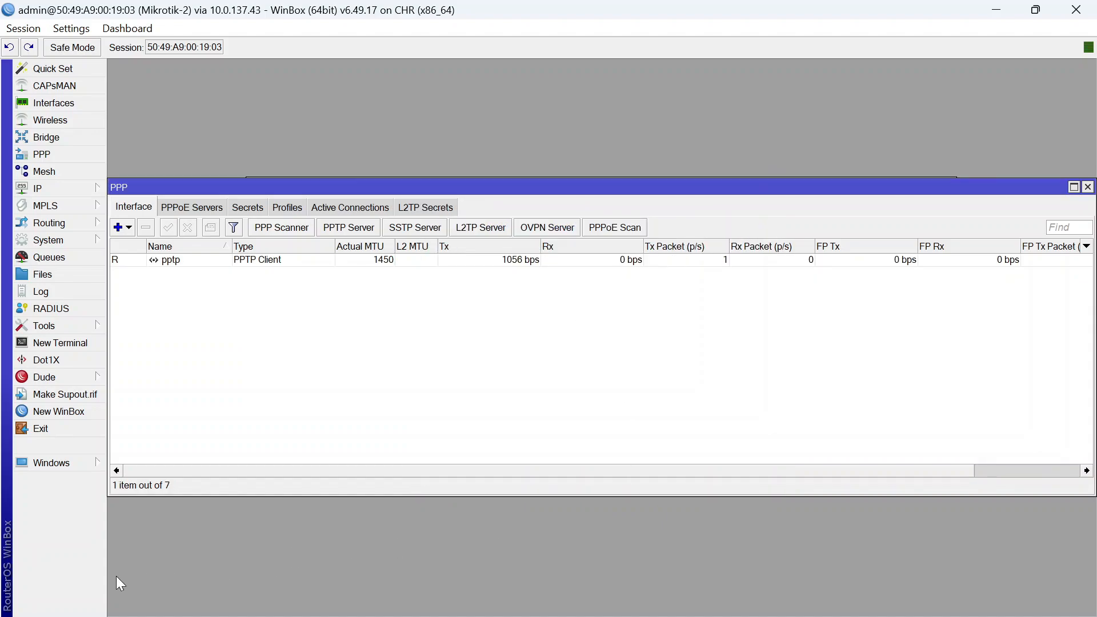
# From a Mikrotik-2 terminal, ping 10.10.10.1 across the tunnel
pyautogui.click(80, 345)
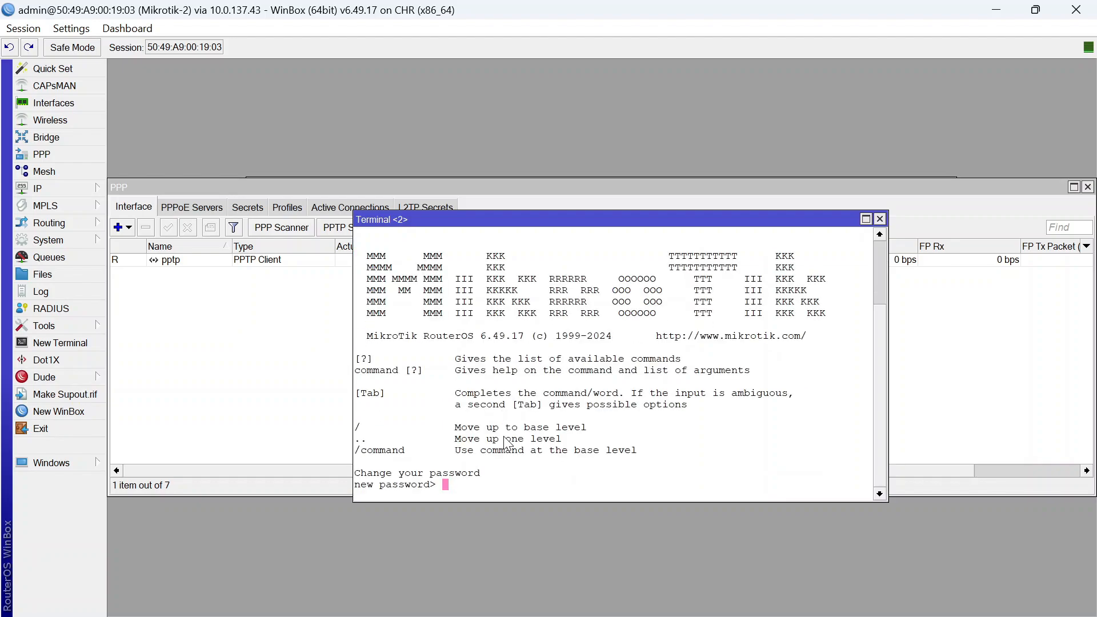
pyautogui.press('Return')
pyautogui.write('PING')
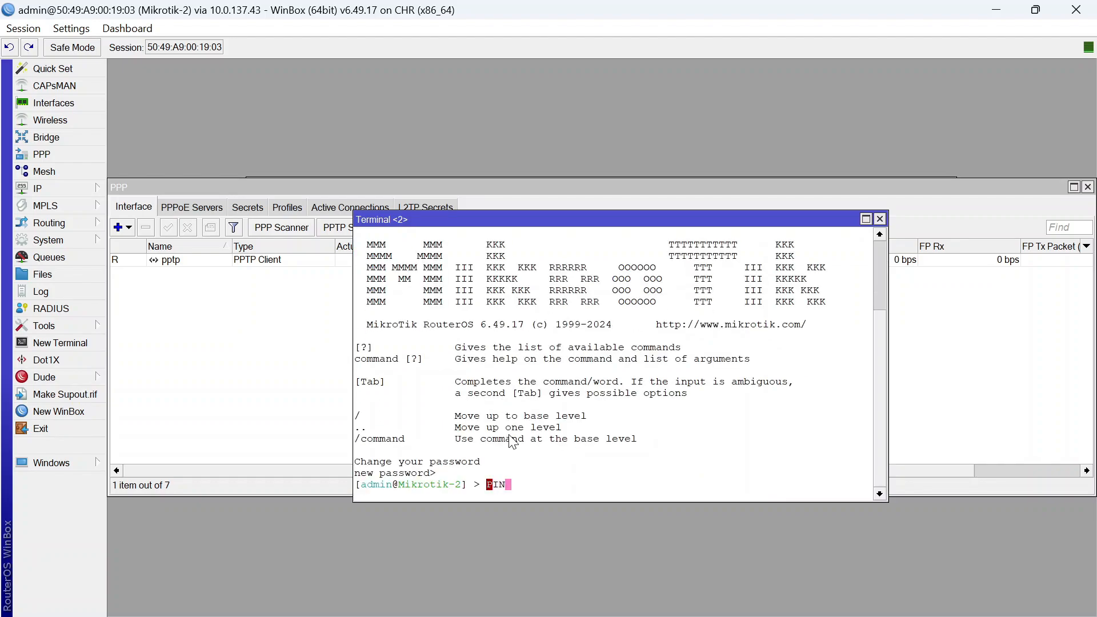
pyautogui.press('BackSpace')
pyautogui.press('BackSpace')
pyautogui.press('BackSpace')
pyautogui.press('BackSpace')
pyautogui.press('BackSpace')
pyautogui.write('ping 10.0.1')
pyautogui.press('BackSpace')
pyautogui.write('10.10.1')
pyautogui.press('Return')
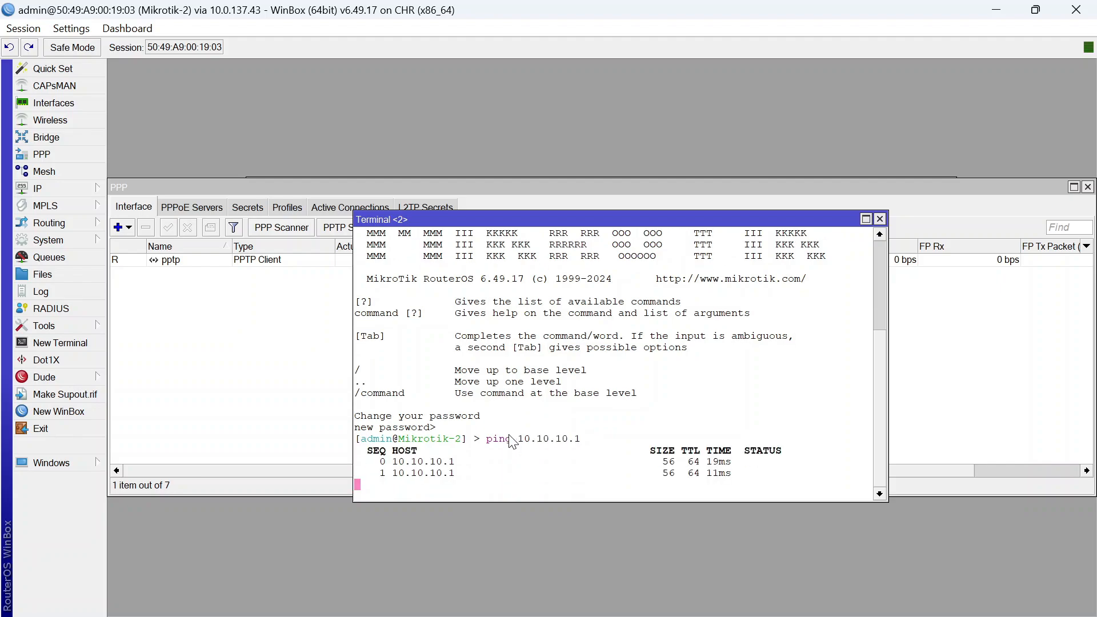
pyautogui.hotkey('ctrl', 'c')
# From a Mikrotik-1 terminal, ping 10.10.10.2 with 0% loss, then close the terminal
pyautogui.moveTo(735, 600)
pyautogui.click(646, 502)
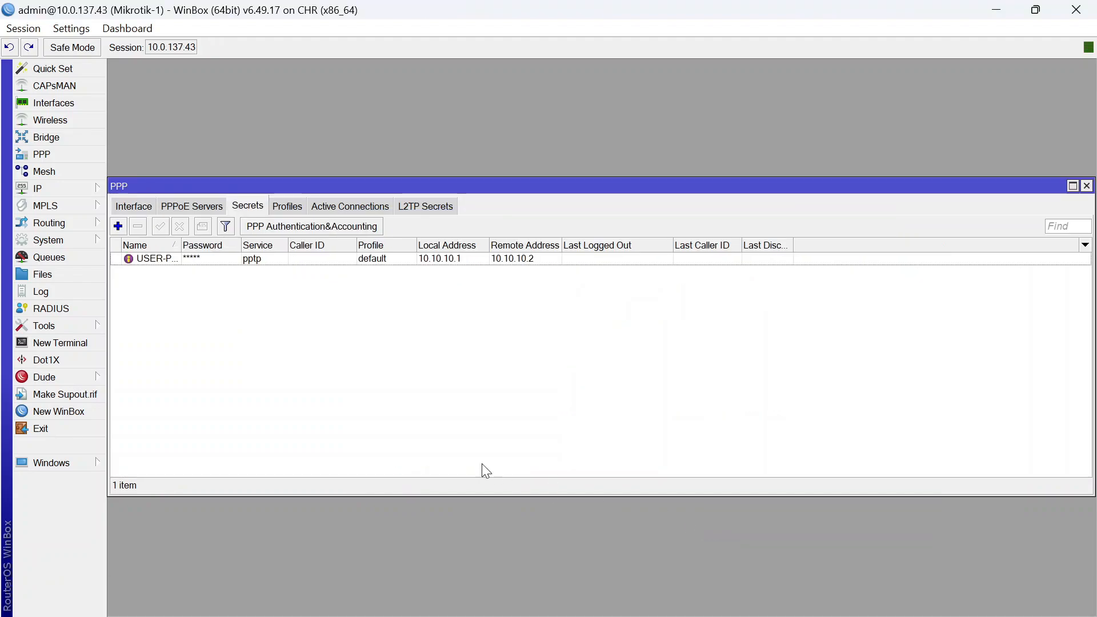
pyautogui.click(60, 343)
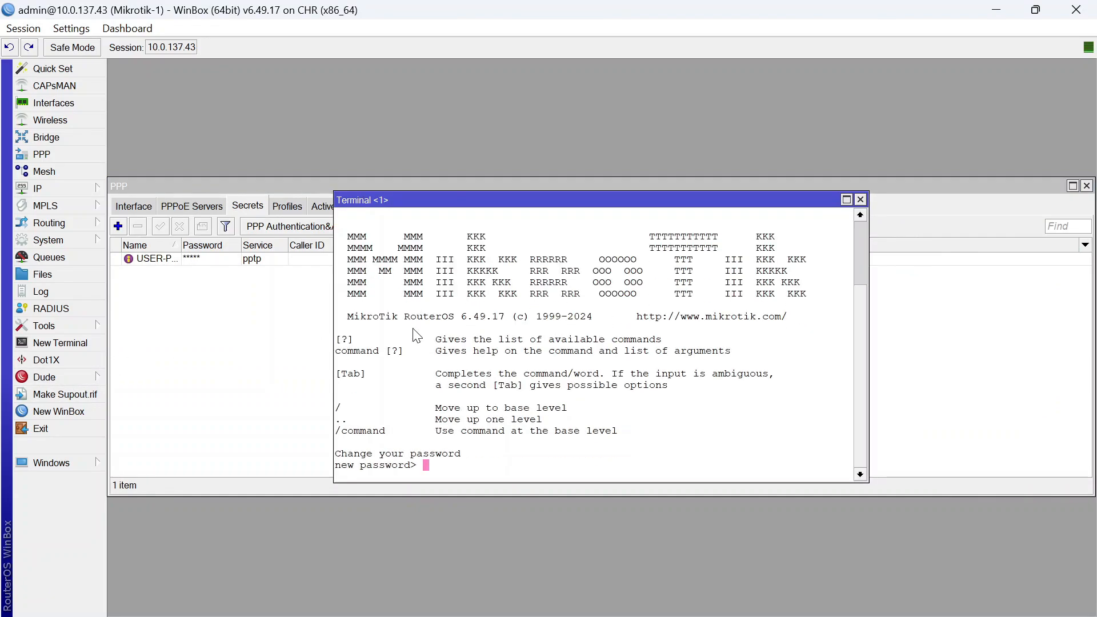
pyautogui.write('ping ')
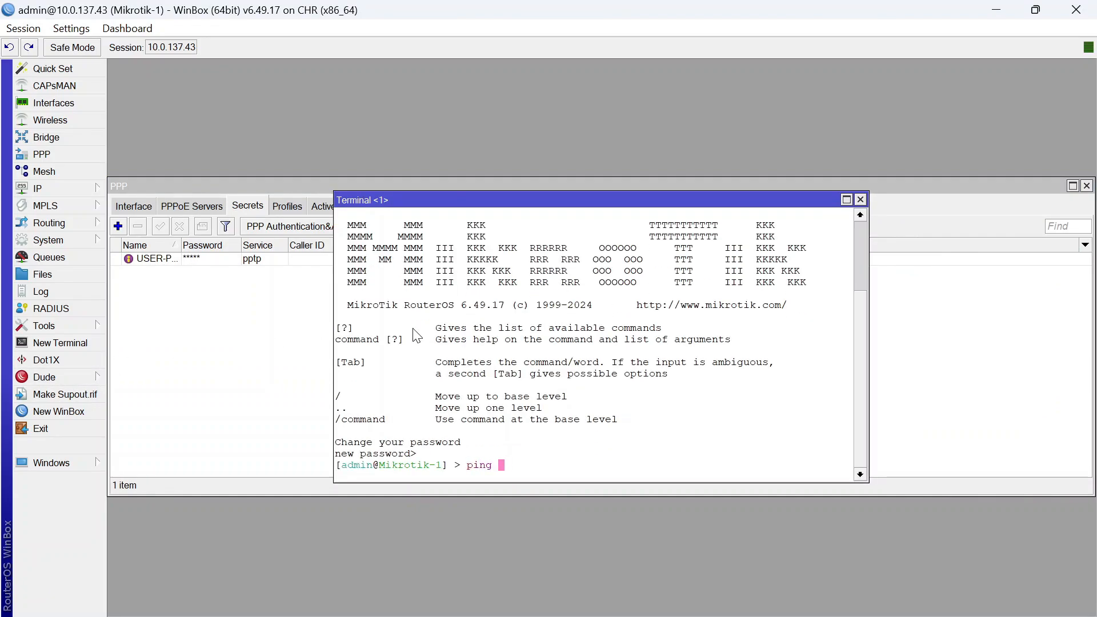
pyautogui.write('10.10.10.2')
pyautogui.press('Return')
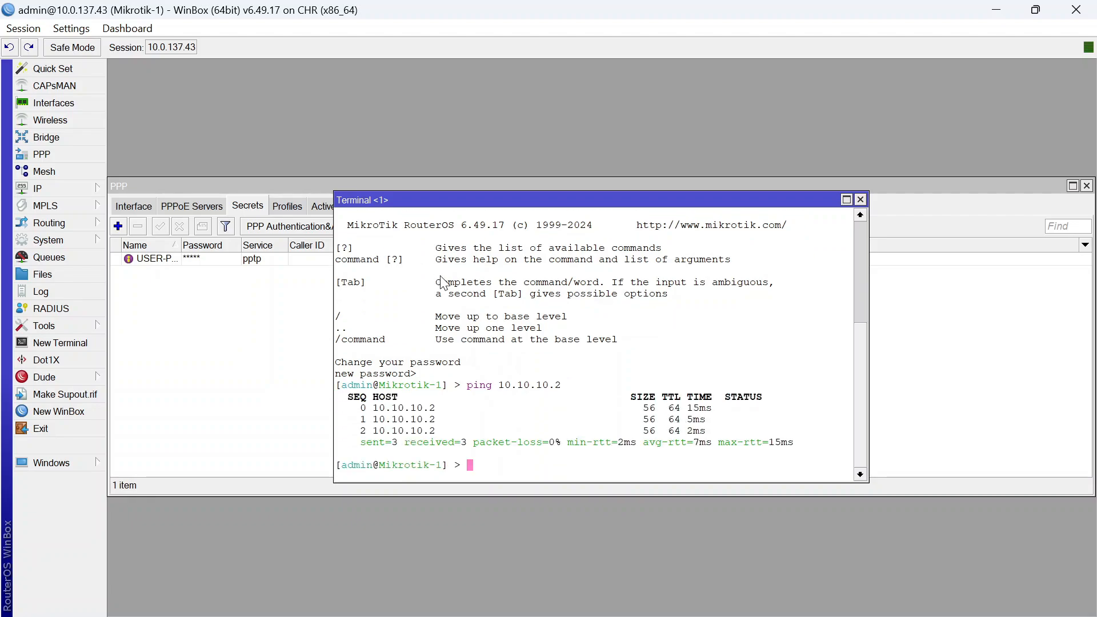
pyautogui.click(860, 200)
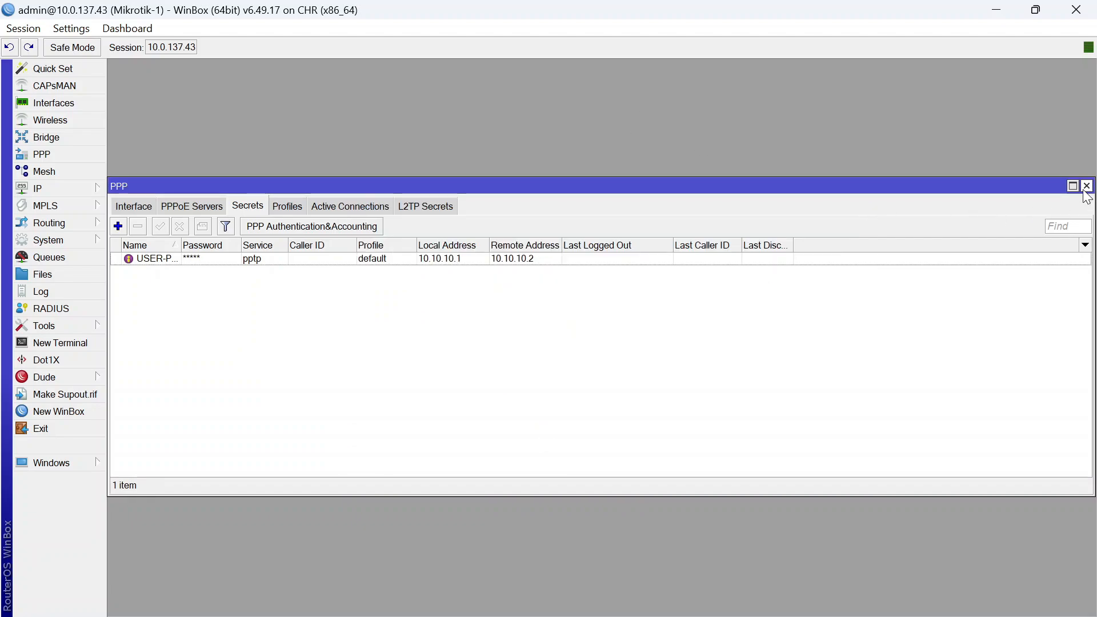
# On Mikrotik-1, add a static route to 192.168.3.0/24 via gateway 10.10.10.2
pyautogui.click(1087, 185)
pyautogui.click(55, 190)
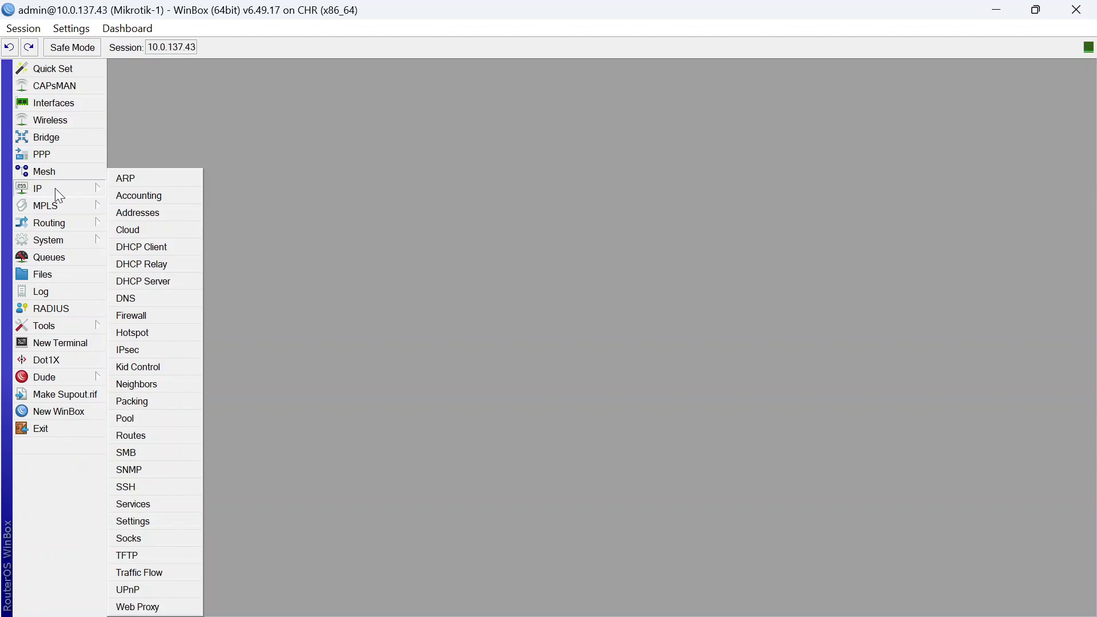
pyautogui.click(145, 437)
pyautogui.click(317, 227)
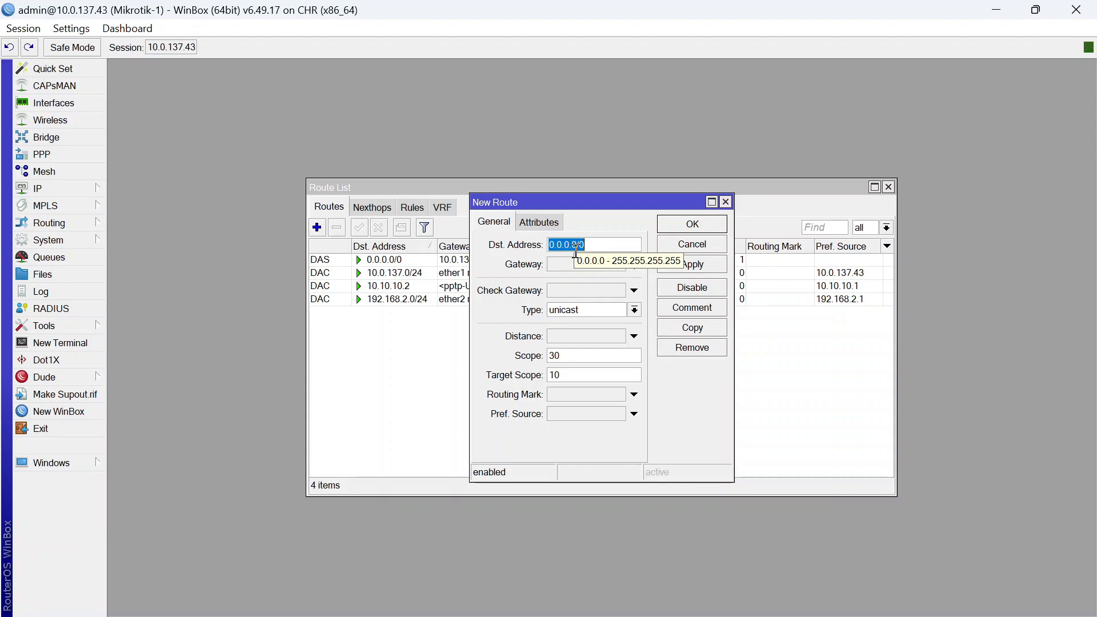
pyautogui.write('19')
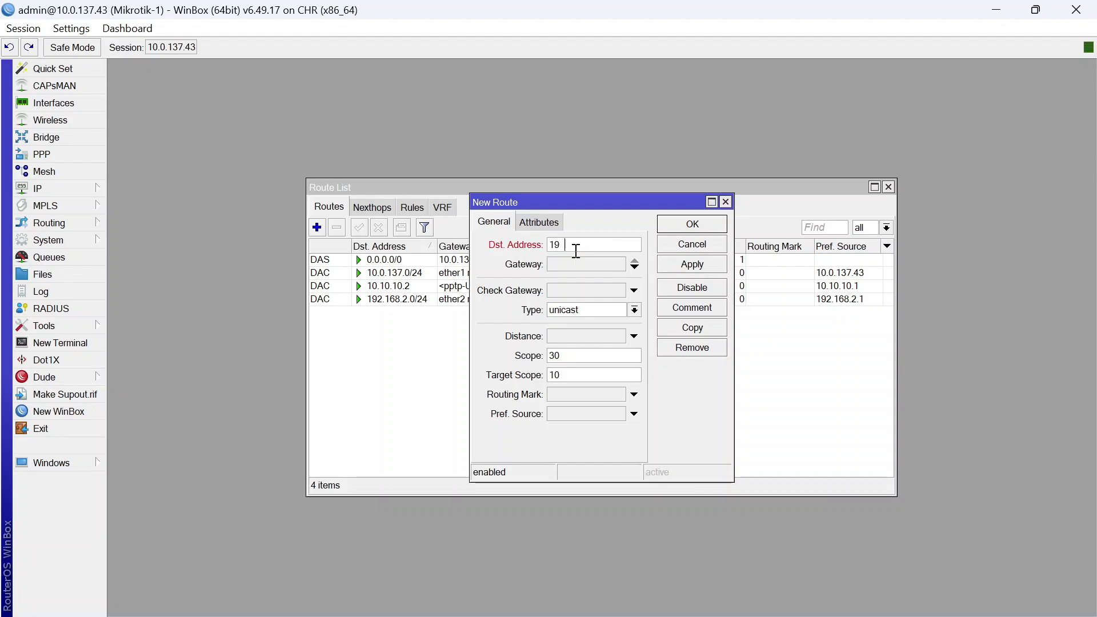
pyautogui.write('2.168.3.0/24')
pyautogui.click(576, 265)
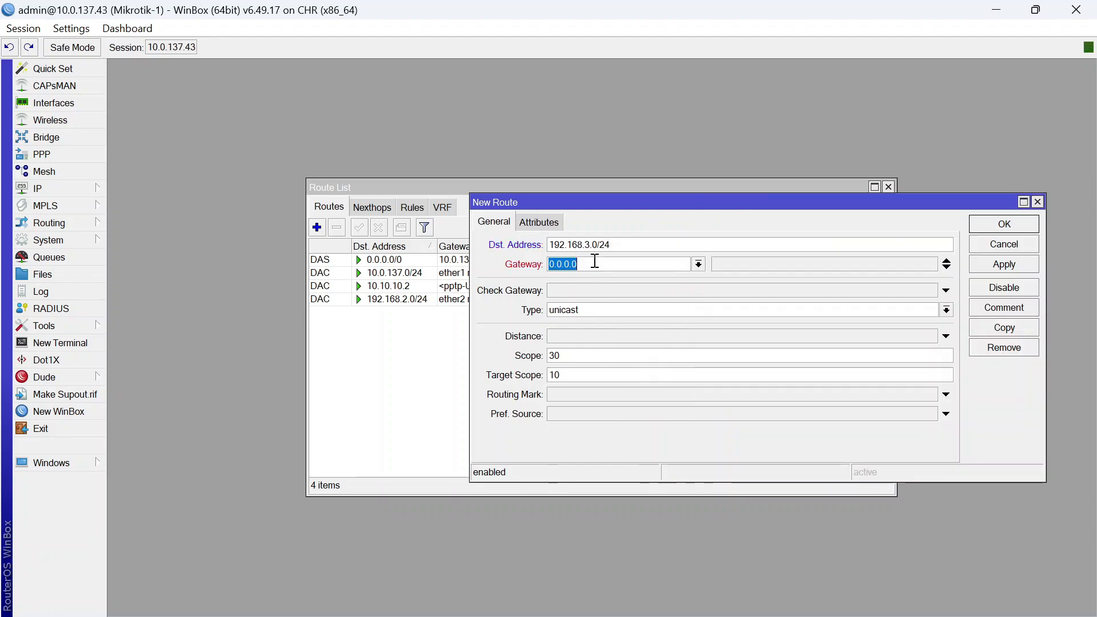
pyautogui.write('10.10.10.2')
pyautogui.click(1005, 237)
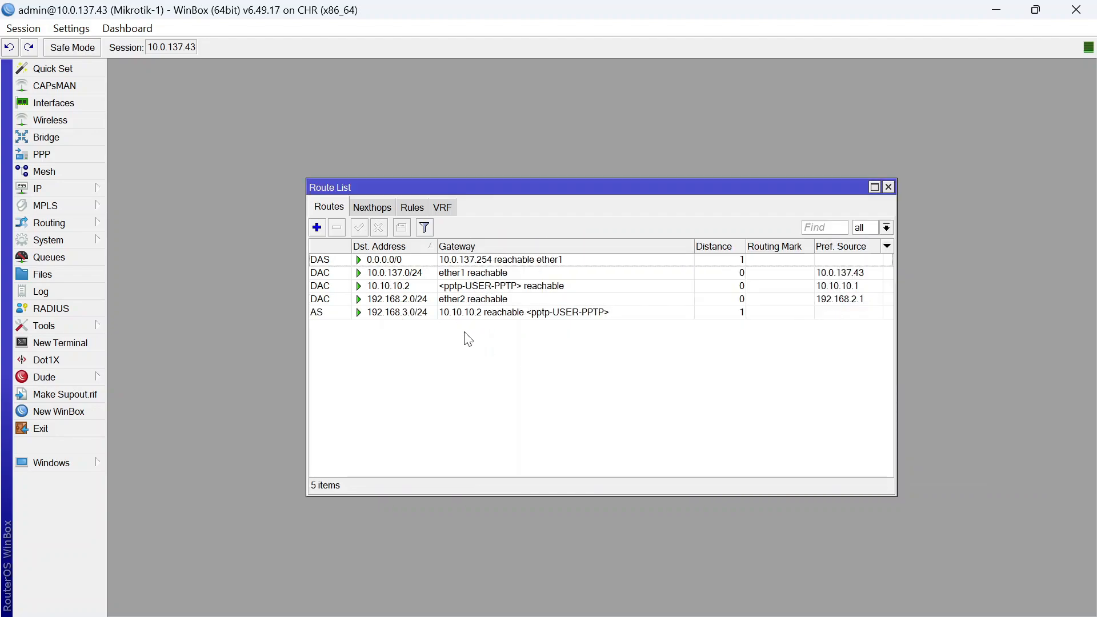
# On Mikrotik-2, add a static route to 192.168.2.0/24 via gateway 10.10.10.1
pyautogui.moveTo(765, 578)
pyautogui.click(788, 502)
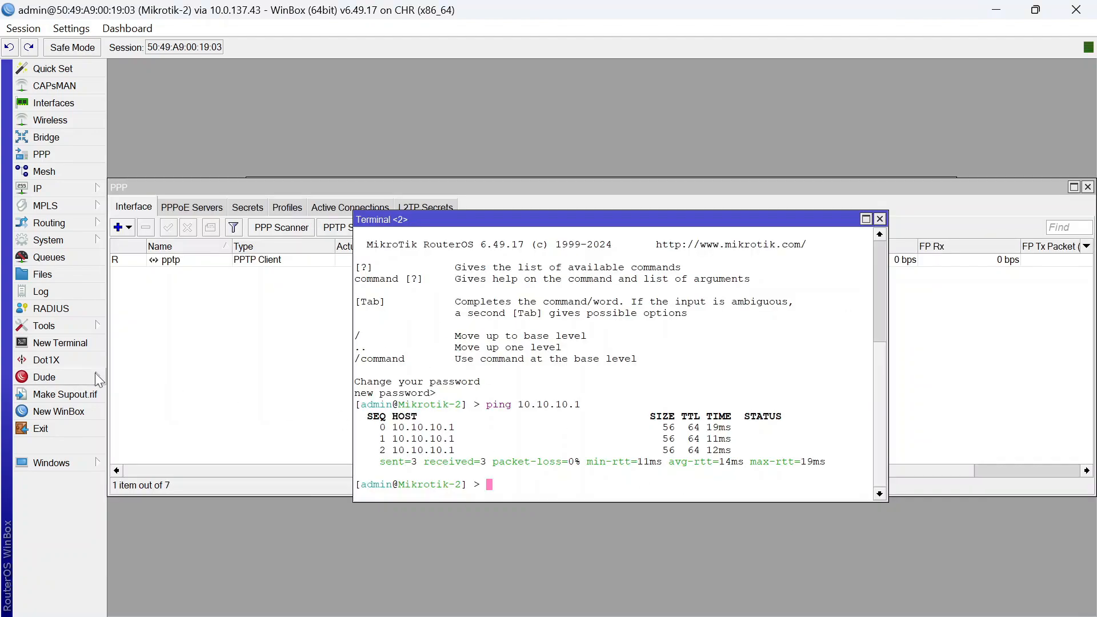
pyautogui.click(61, 191)
pyautogui.click(148, 431)
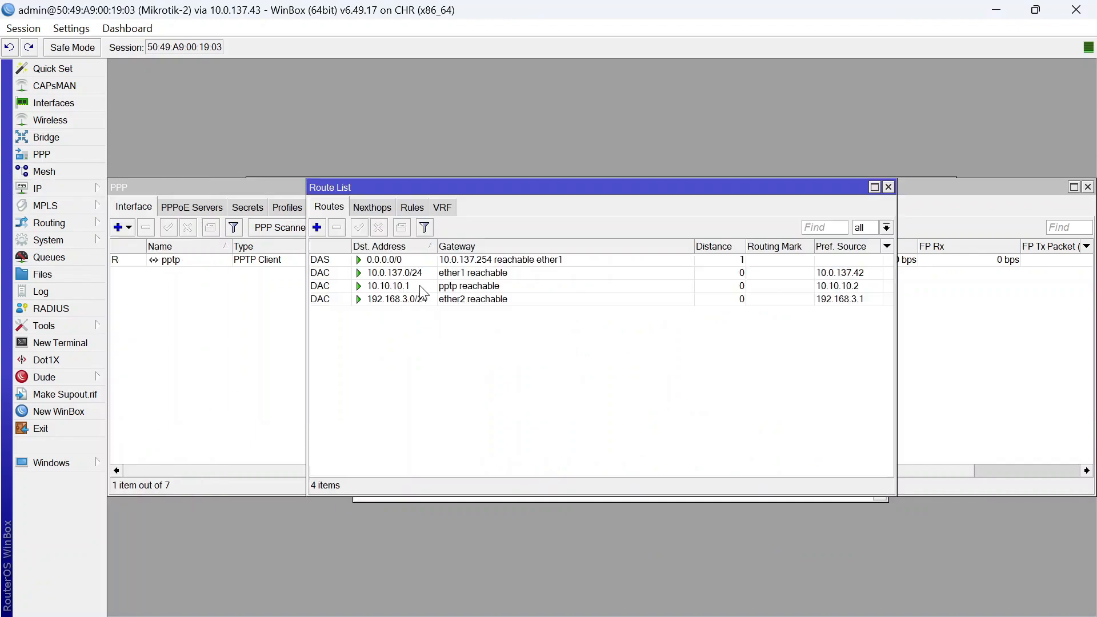
pyautogui.click(317, 227)
pyautogui.click(595, 242)
pyautogui.write('19')
pyautogui.hotkey('ctrl', 'a')
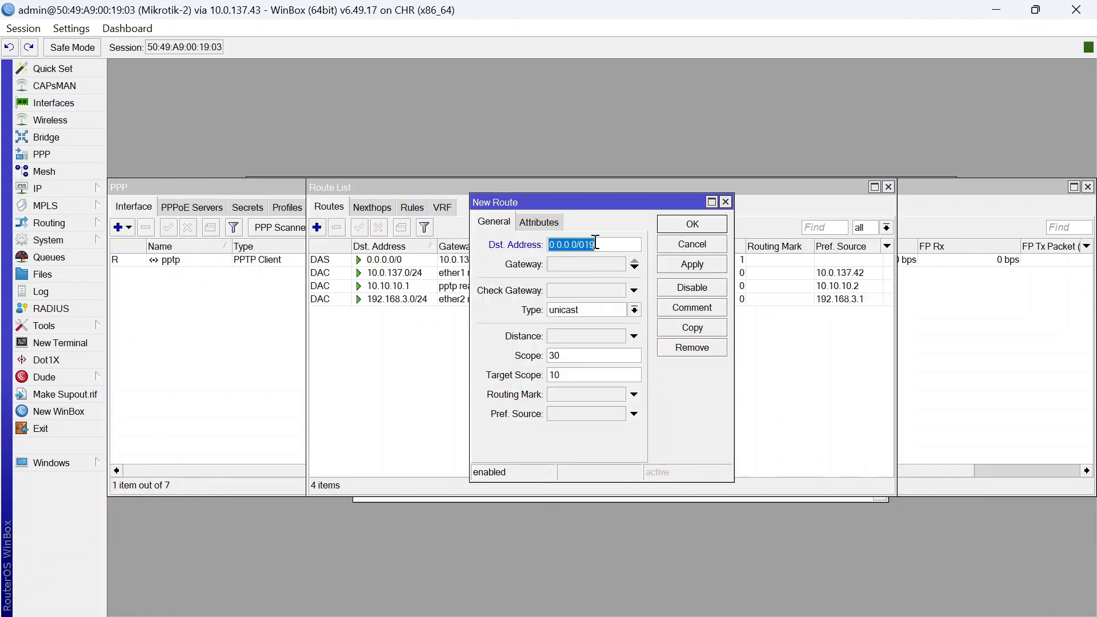
pyautogui.write('192.168.2.0/24')
pyautogui.click(595, 265)
pyautogui.write('10.')
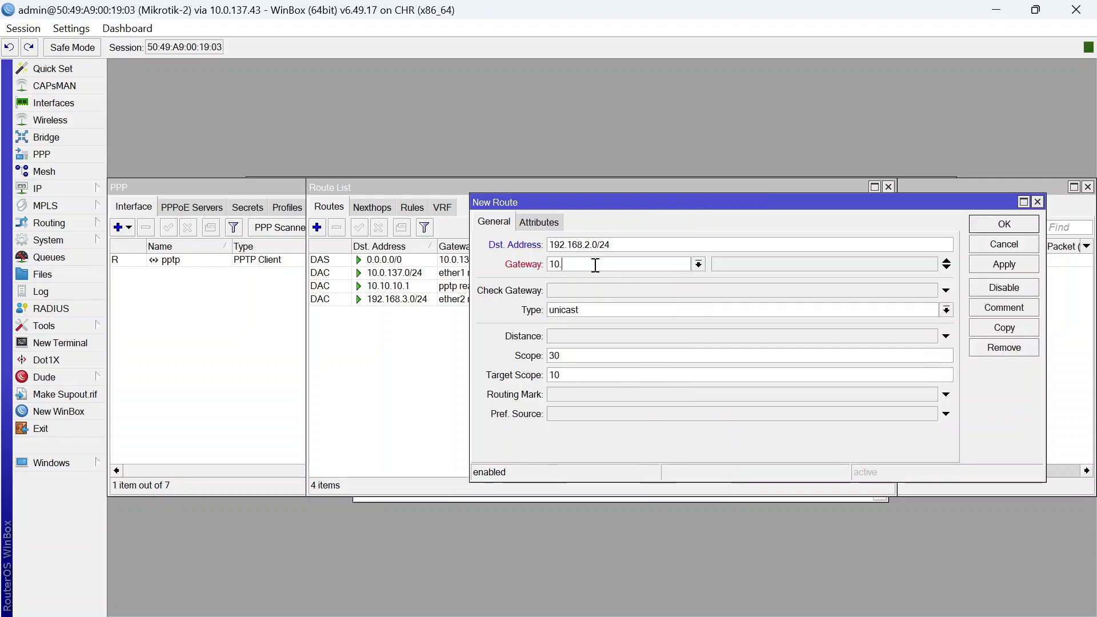
pyautogui.write('10.10.1')
pyautogui.press('Return')
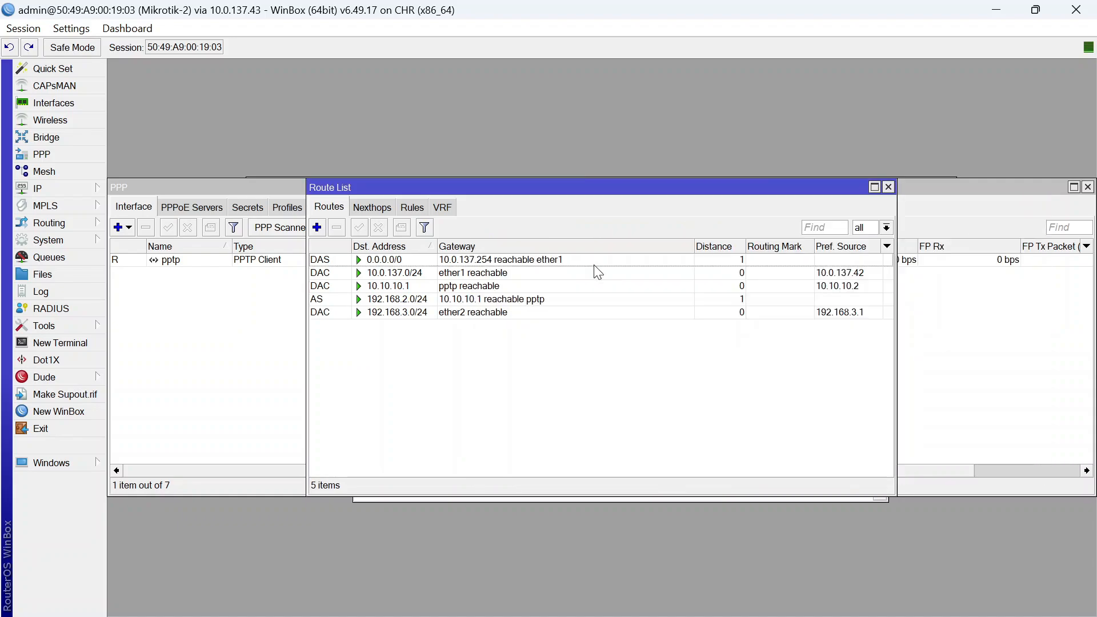
pyautogui.click(494, 303)
pyautogui.click(521, 383)
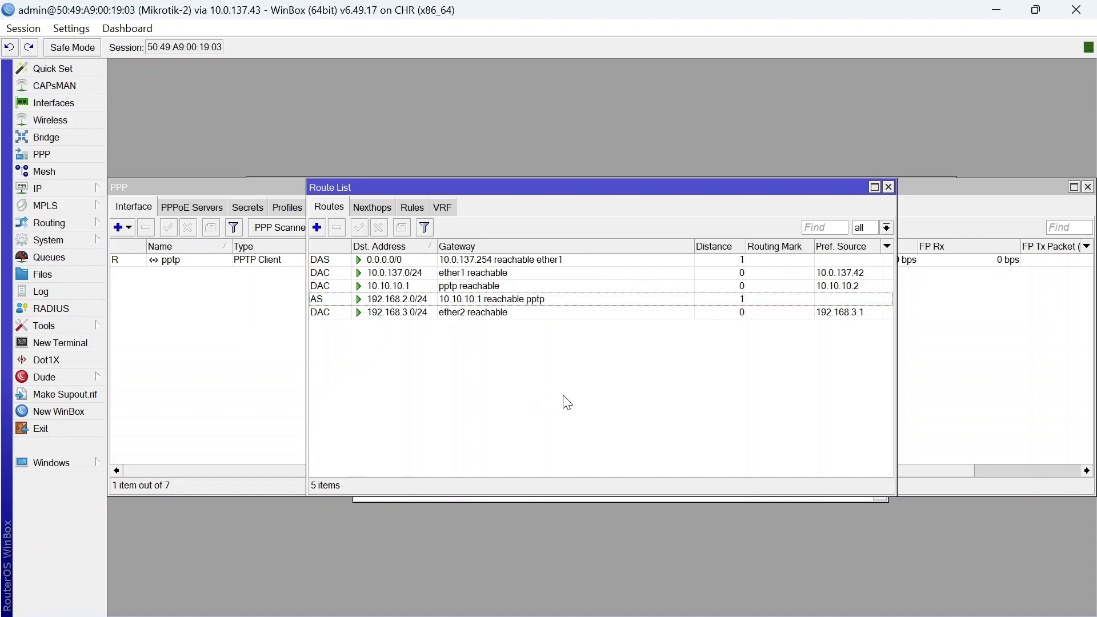
# Renew DHCP leases on VPC3 and VPC4 with ip dhcp
pyautogui.click(692, 605)
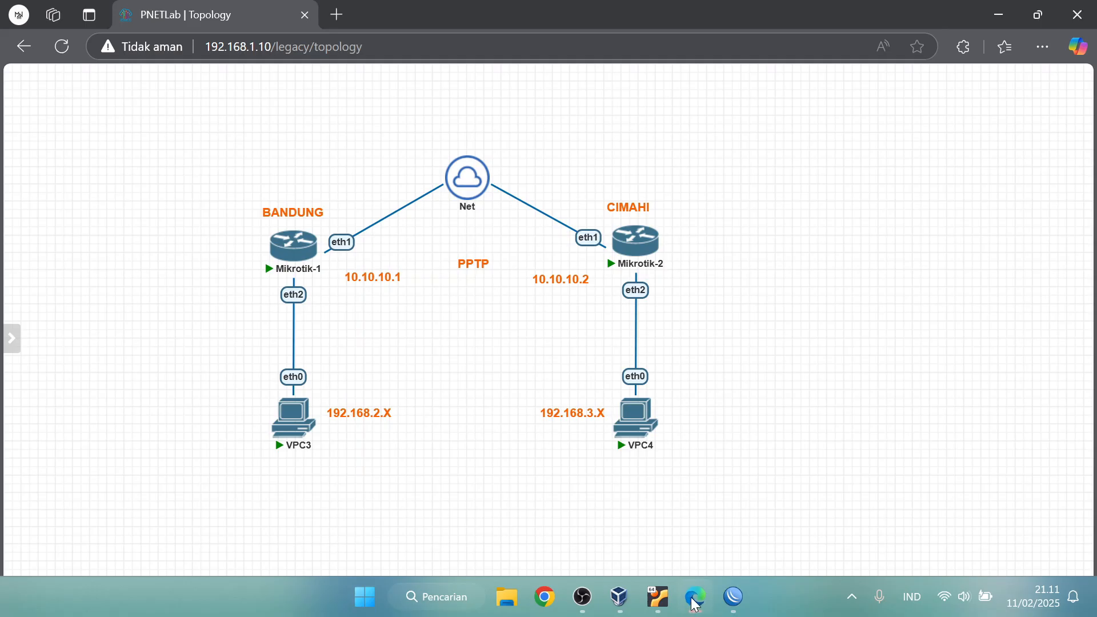
pyautogui.click(294, 419)
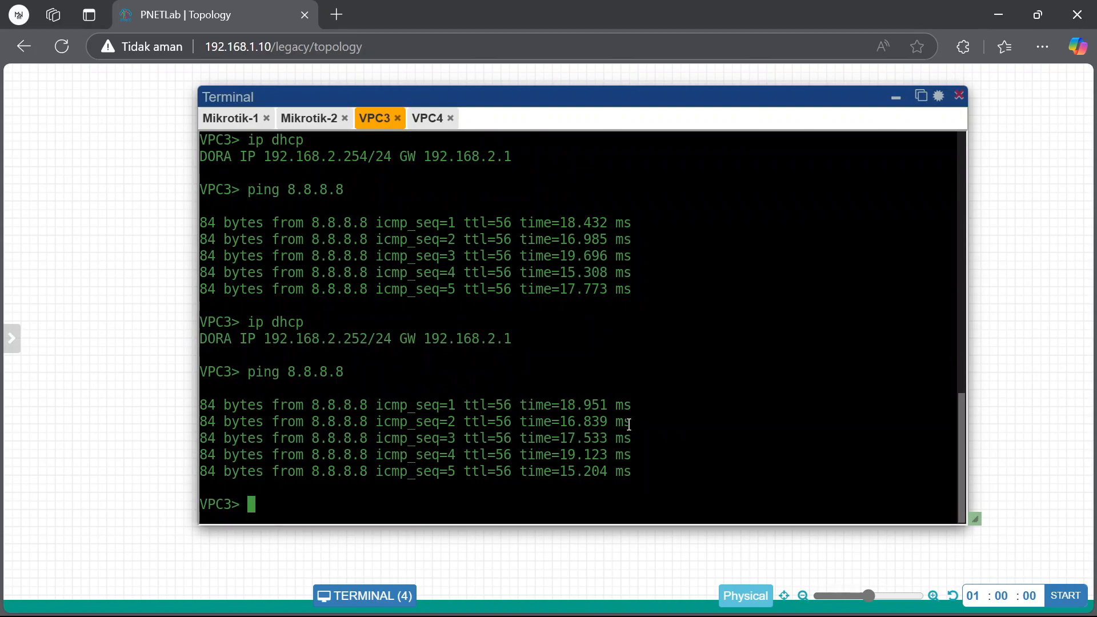
pyautogui.write('ip dhcp')
pyautogui.press('Return')
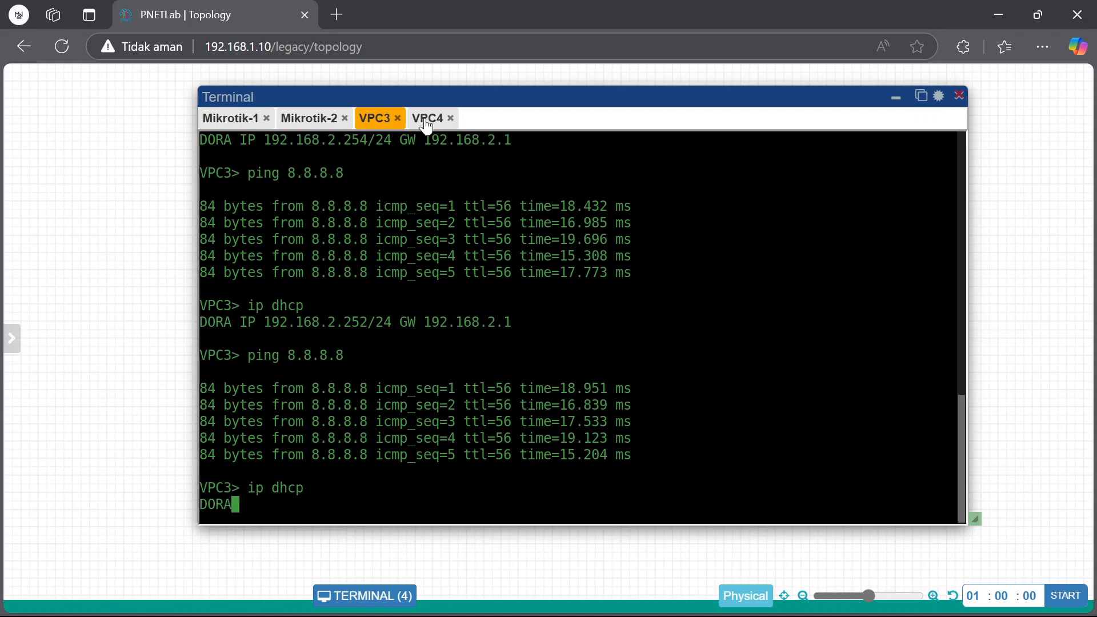
pyautogui.click(429, 119)
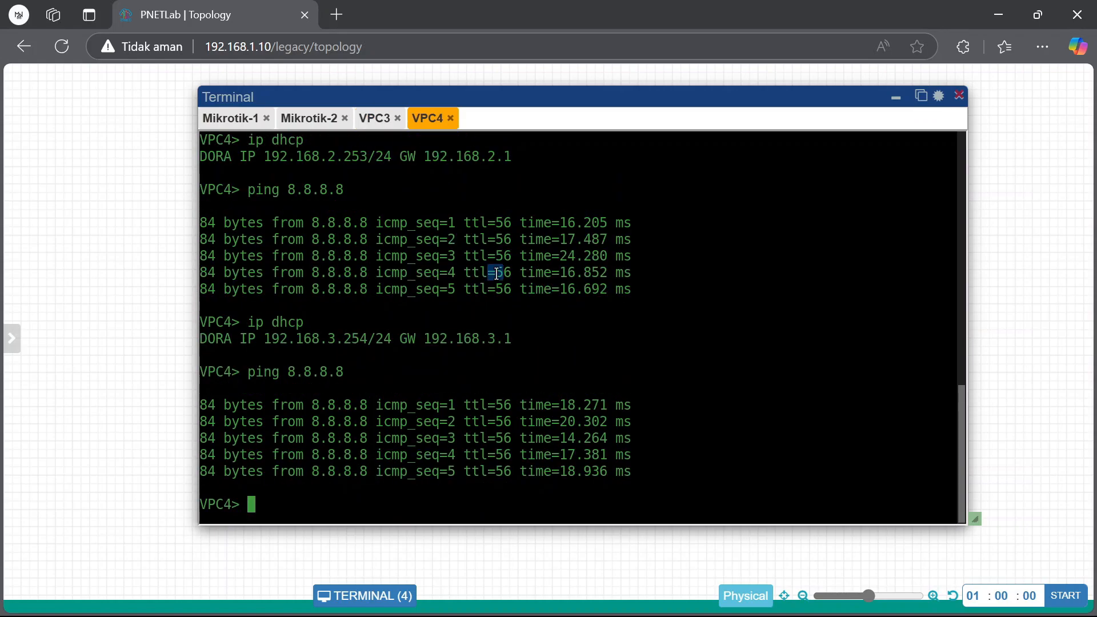
pyautogui.write('ip dhcp')
pyautogui.press('Return')
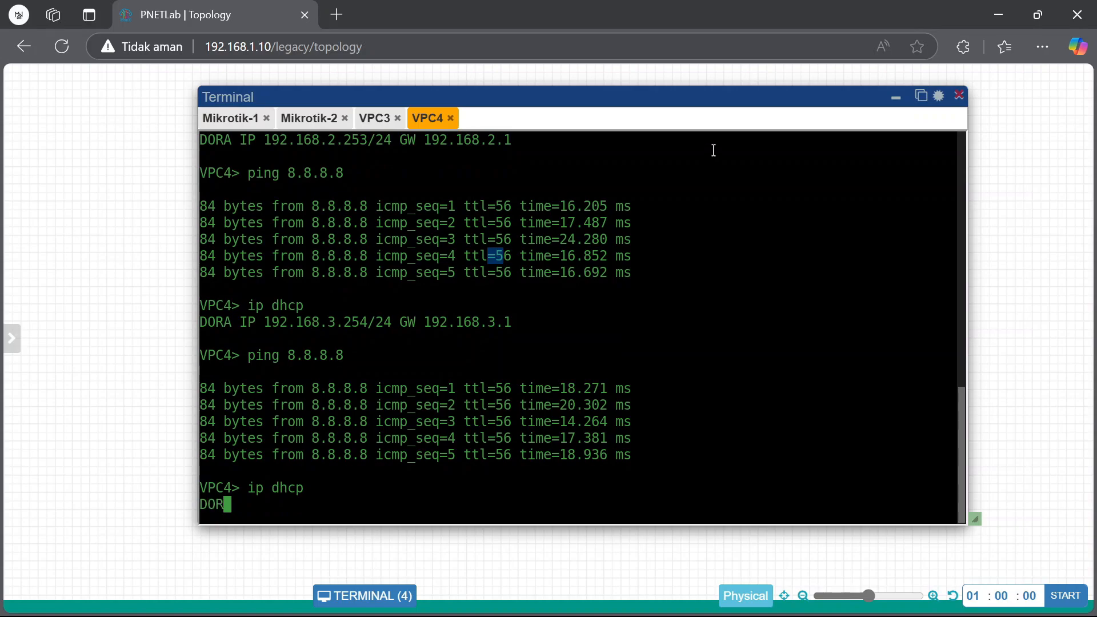
# Check VPC4's address 192.168.3.254, then return to the VPC3 console
pyautogui.click(389, 126)
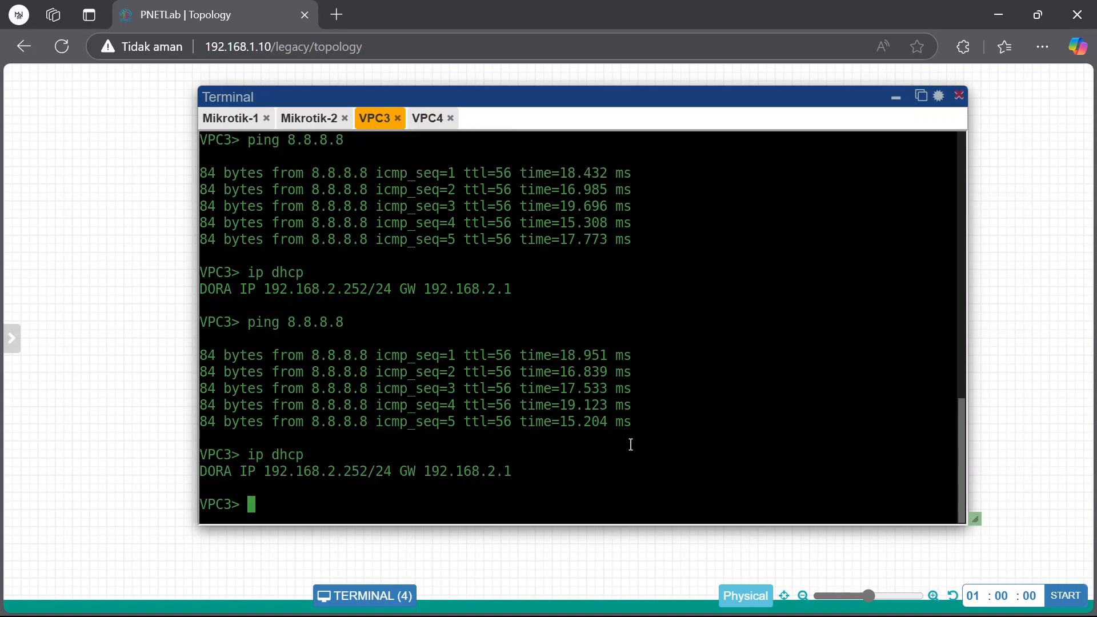
pyautogui.click(425, 121)
pyautogui.moveTo(335, 484); pyautogui.dragTo(369, 474)
pyautogui.click(366, 464)
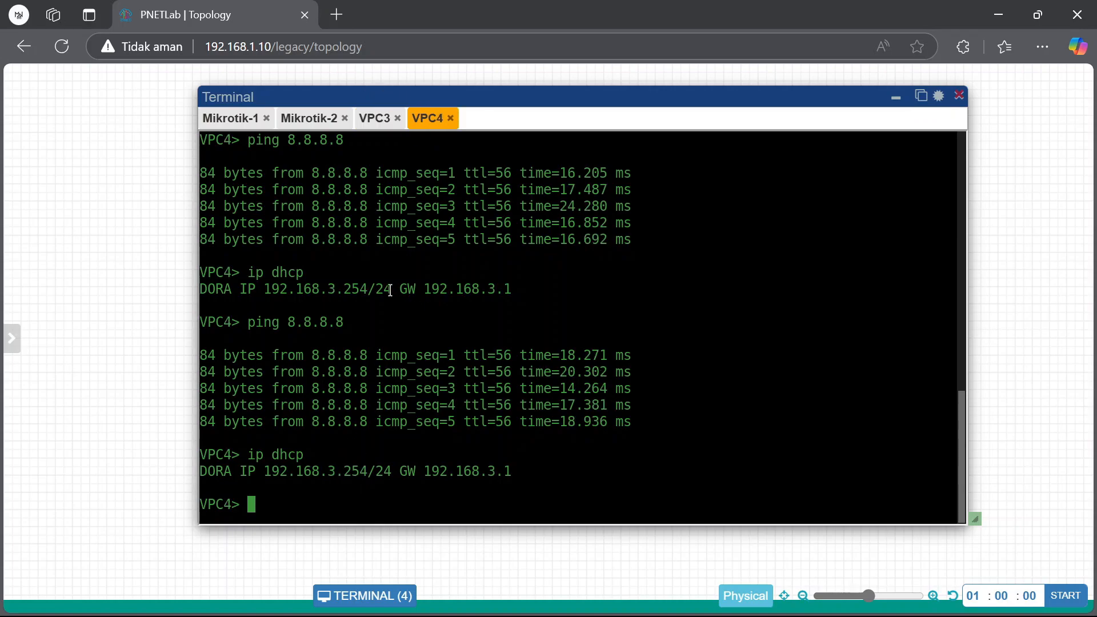
pyautogui.click(374, 119)
# Ping 192.168.3.254 from VPC3 and 192.168.2.252 from VPC4, then minimize the terminal
pyautogui.write('ping ')
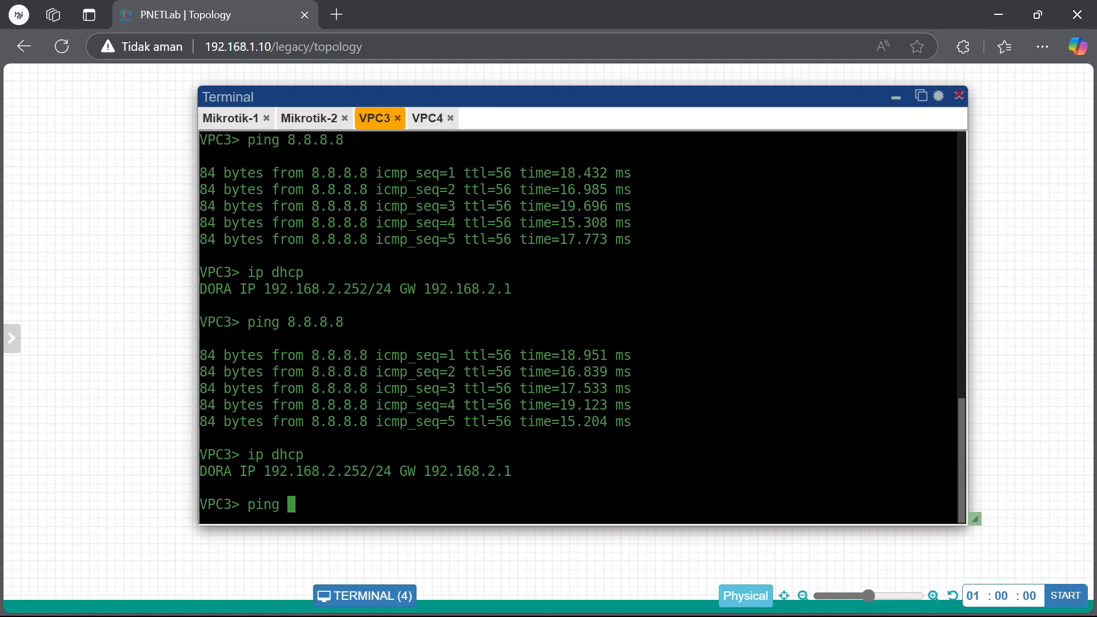
pyautogui.write('192.168.3.254')
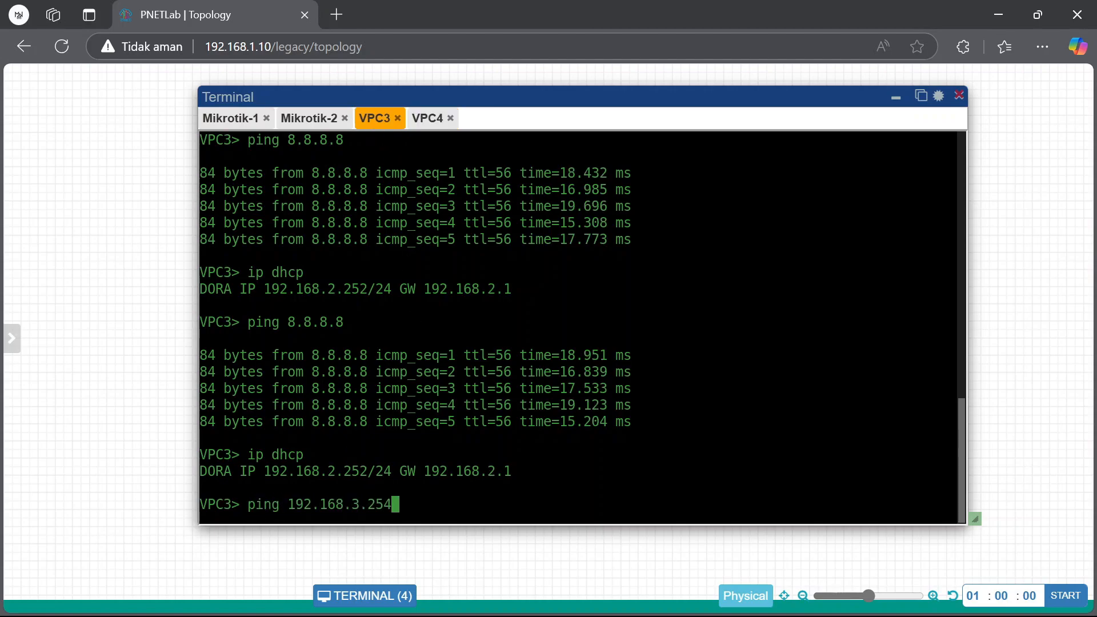
pyautogui.press('Return')
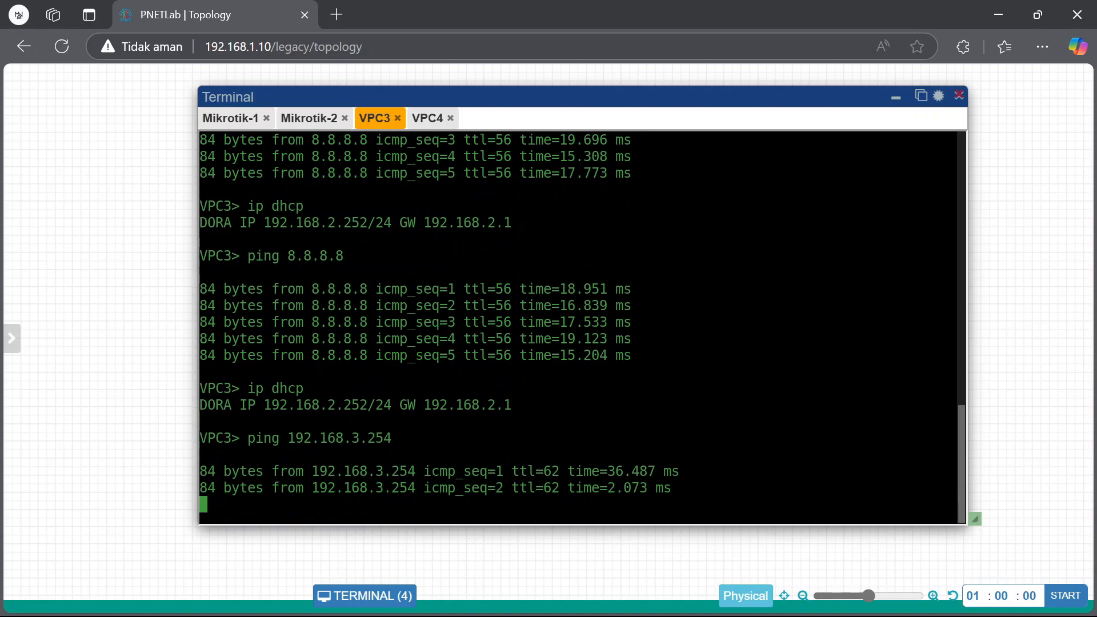
pyautogui.click(427, 119)
pyautogui.write('pin')
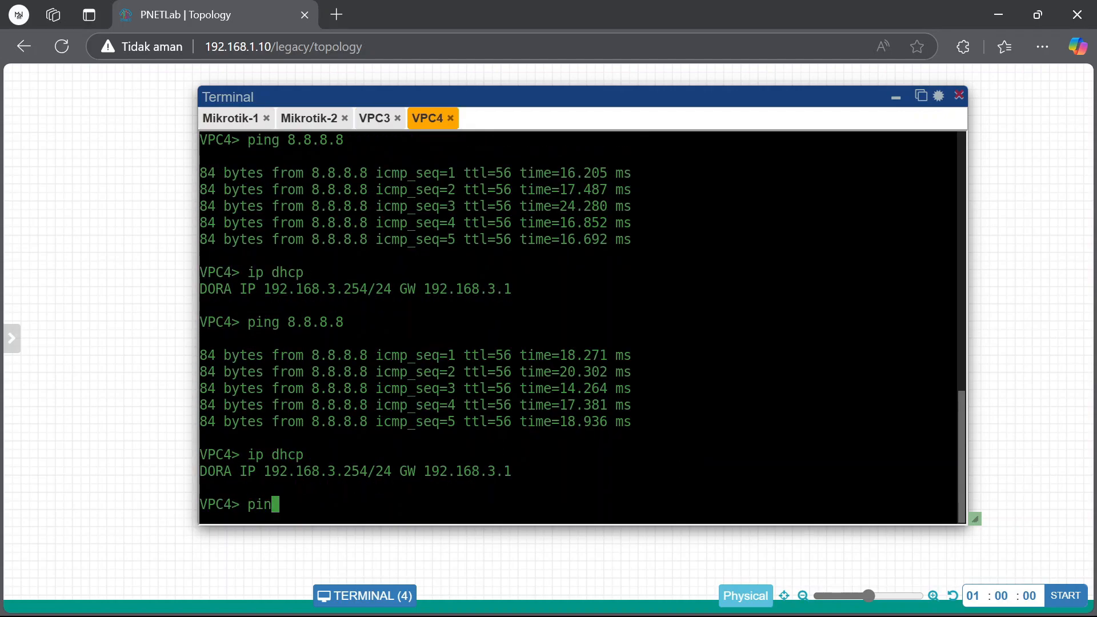
pyautogui.write('g 192.168.2.252')
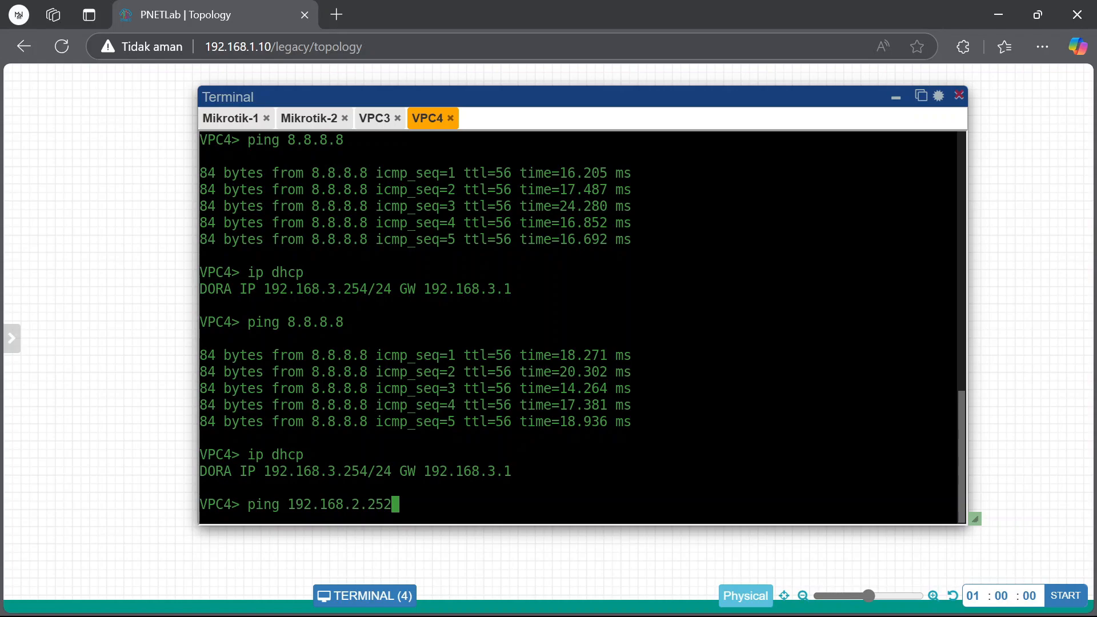
pyautogui.click(381, 118)
pyautogui.moveTo(343, 337); pyautogui.dragTo(368, 337)
pyautogui.click(427, 119)
pyautogui.press('Return')
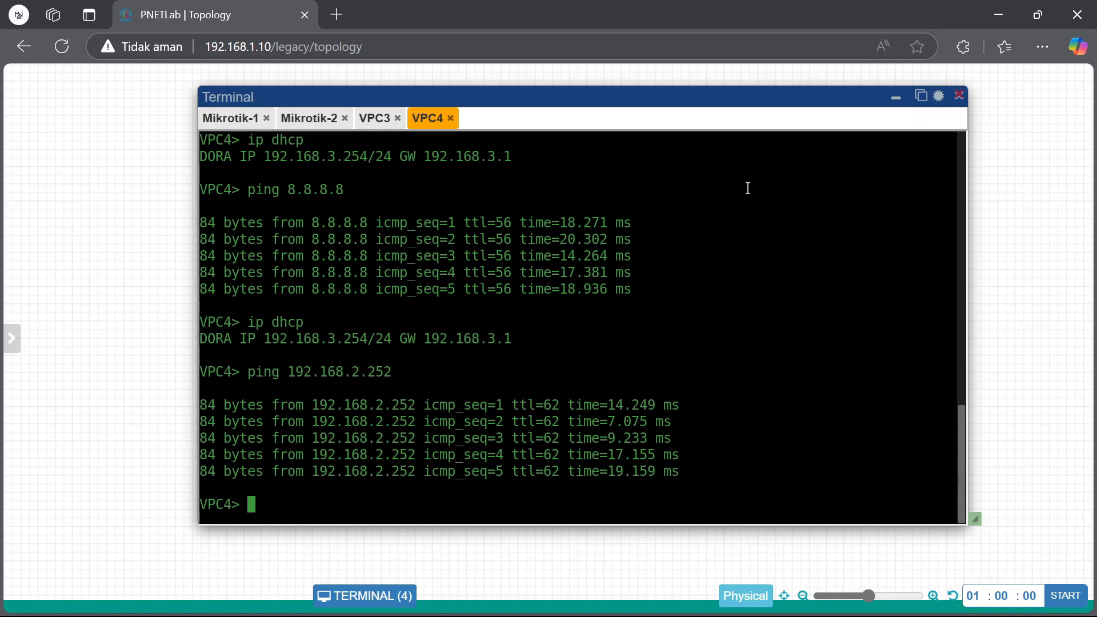
pyautogui.click(895, 97)
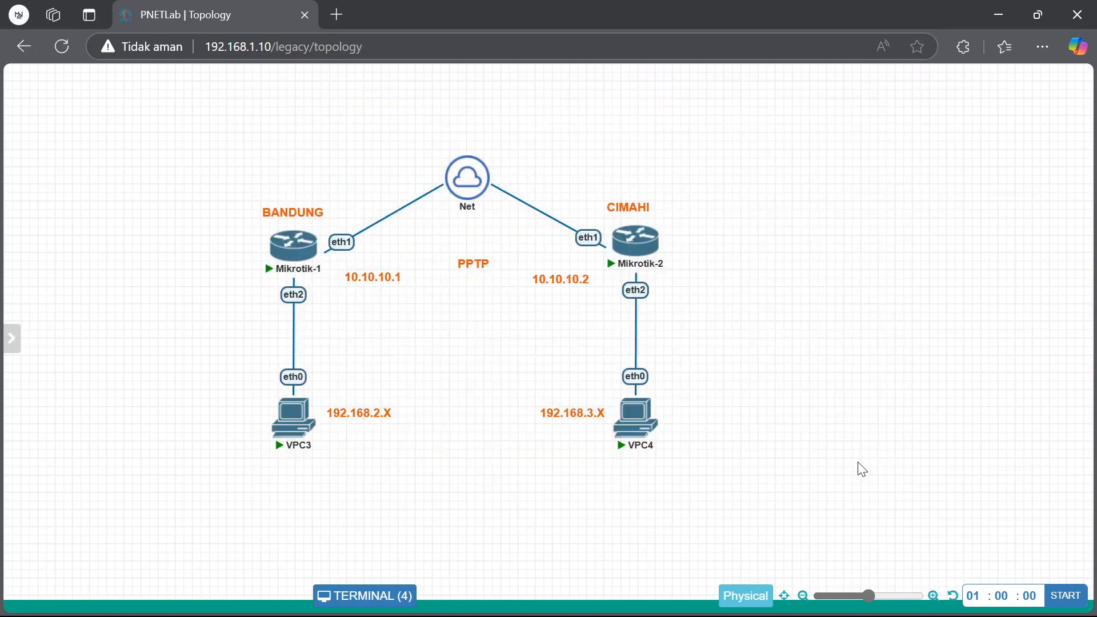
# On Mikrotik-1, disable the PPTP user secret in PPP Secrets
pyautogui.moveTo(743, 604)
pyautogui.click(678, 516)
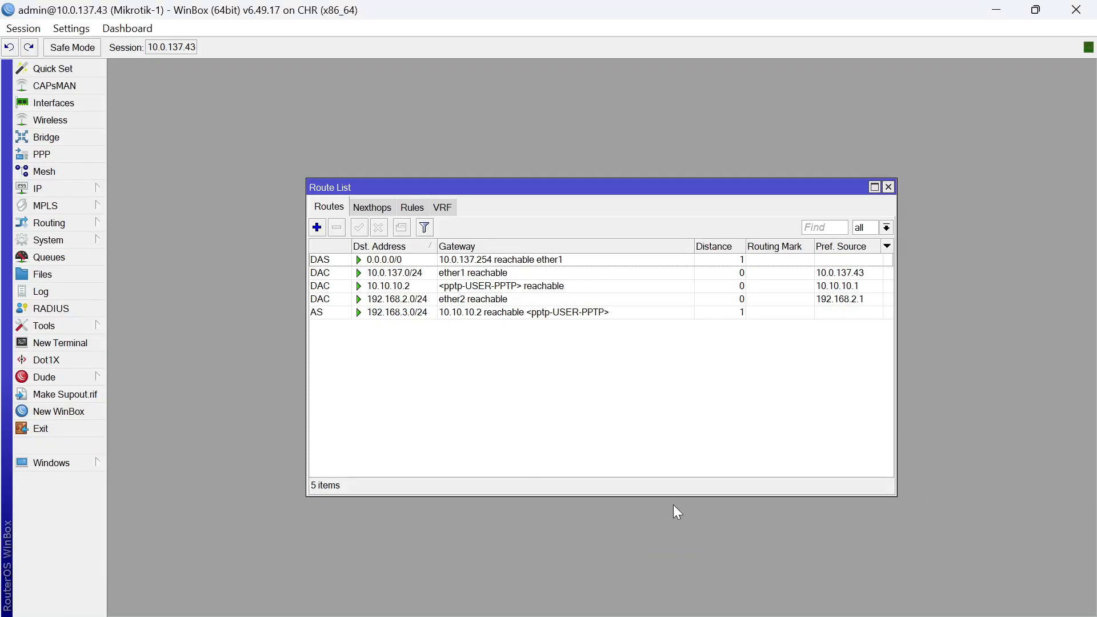
pyautogui.click(78, 153)
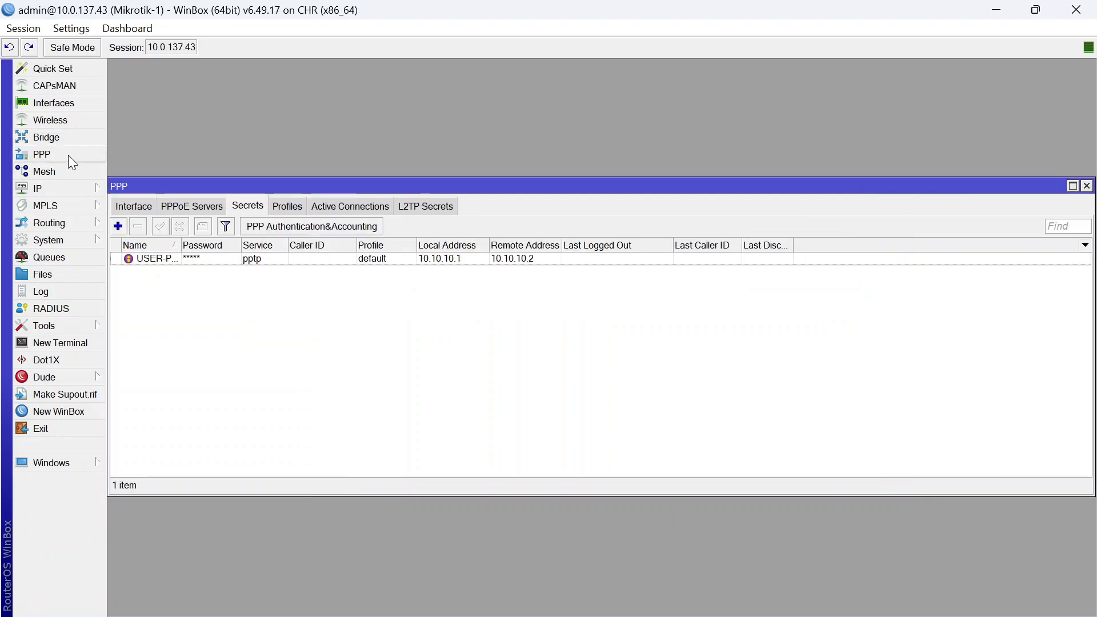
pyautogui.click(183, 260)
pyautogui.click(180, 226)
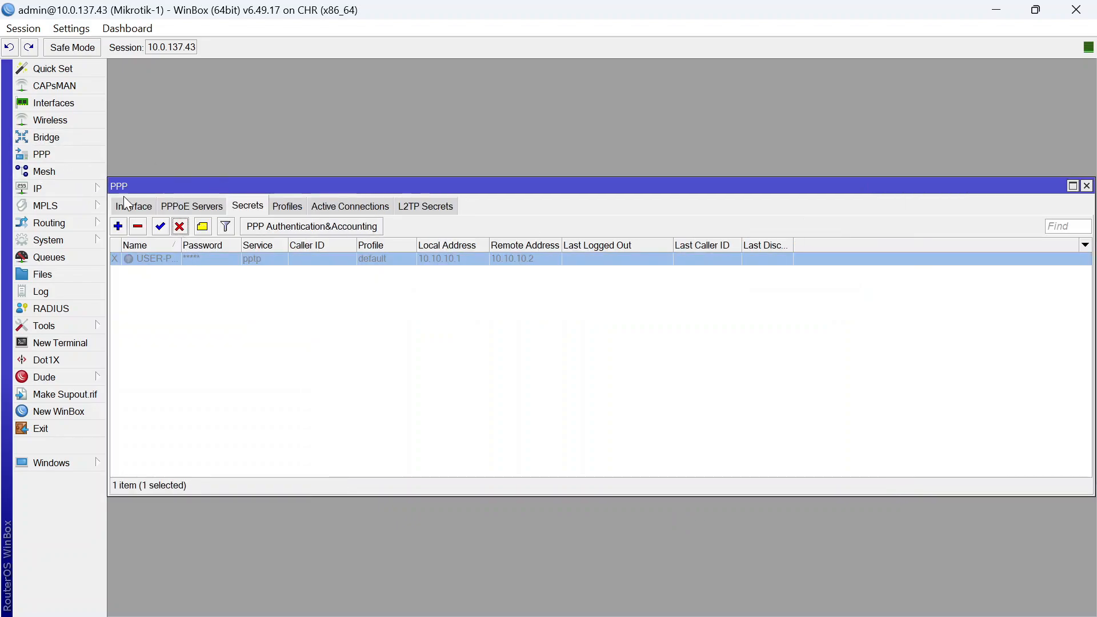
# Review Mikrotik-1's interface list and the PPTP server binding under PPP interfaces
pyautogui.click(83, 102)
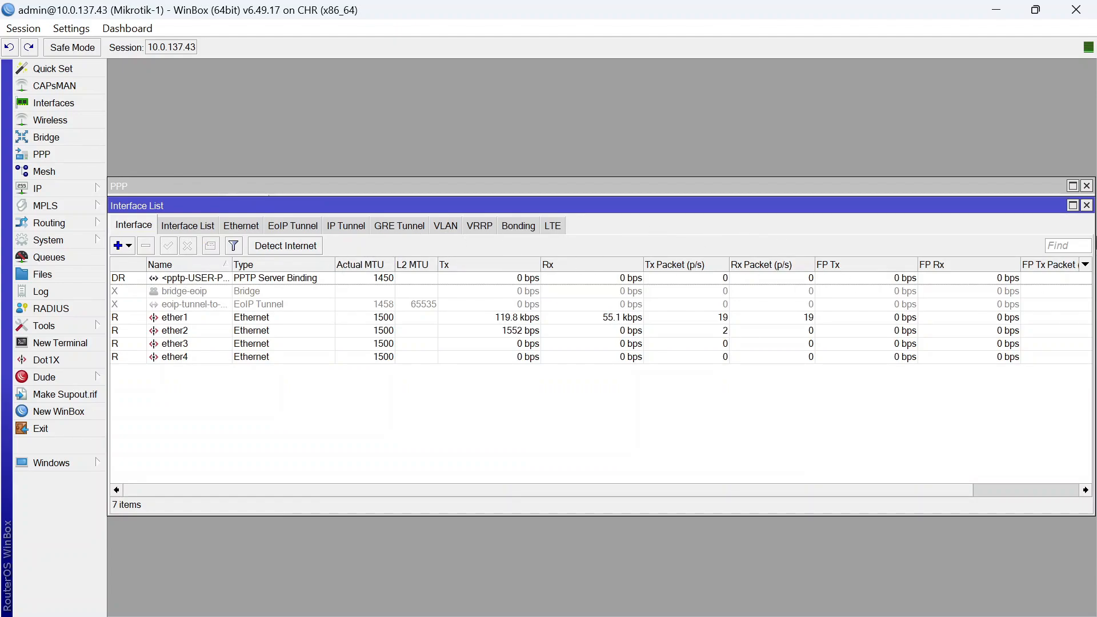
pyautogui.click(1086, 205)
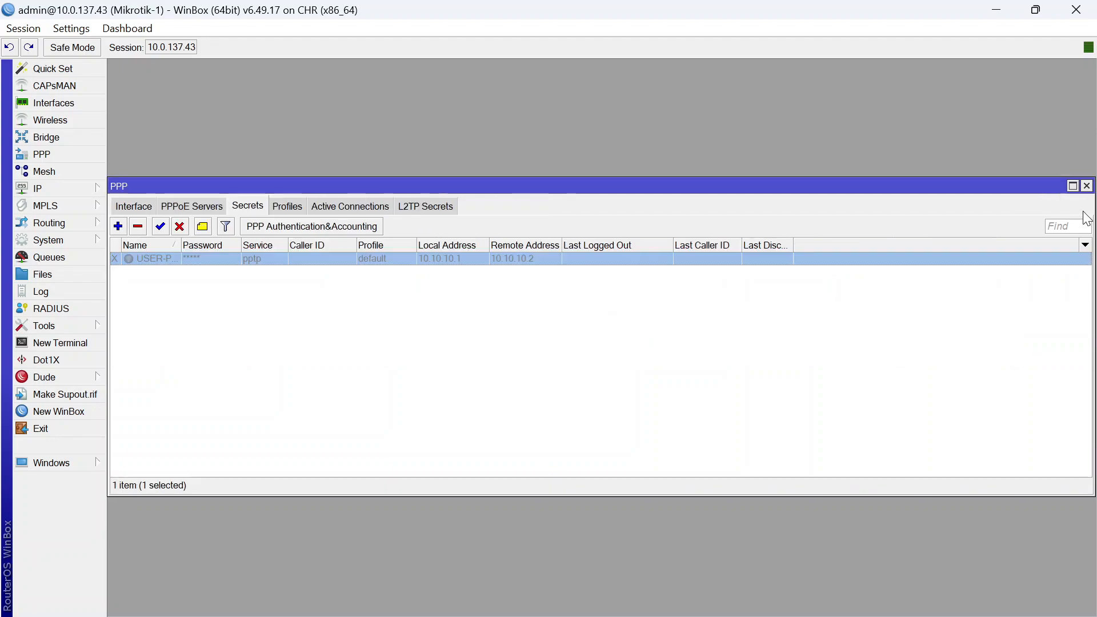
pyautogui.click(146, 207)
pyautogui.click(171, 259)
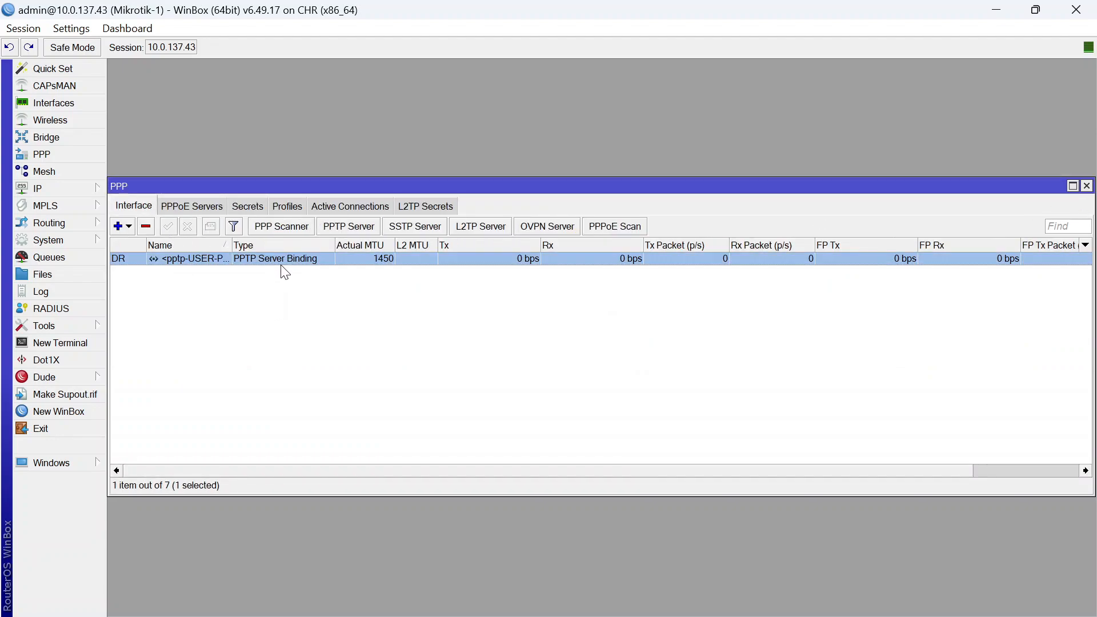
pyautogui.click(318, 305)
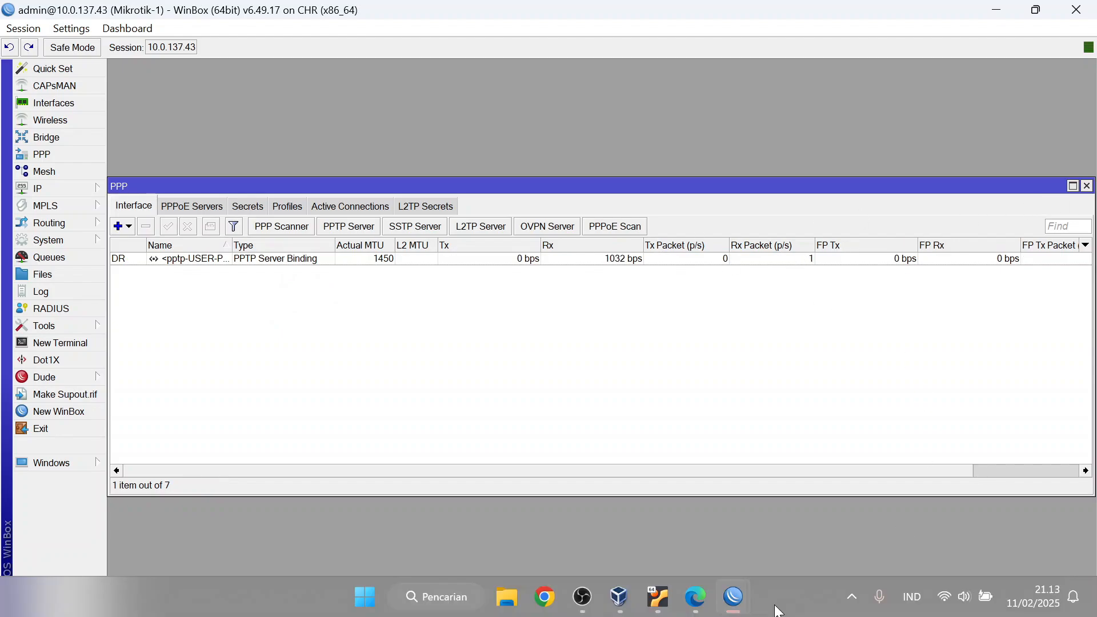
# On Mikrotik-2, close the routing table and review the PPP interfaces, PPPoE servers and secrets
pyautogui.moveTo(733, 597)
pyautogui.click(816, 531)
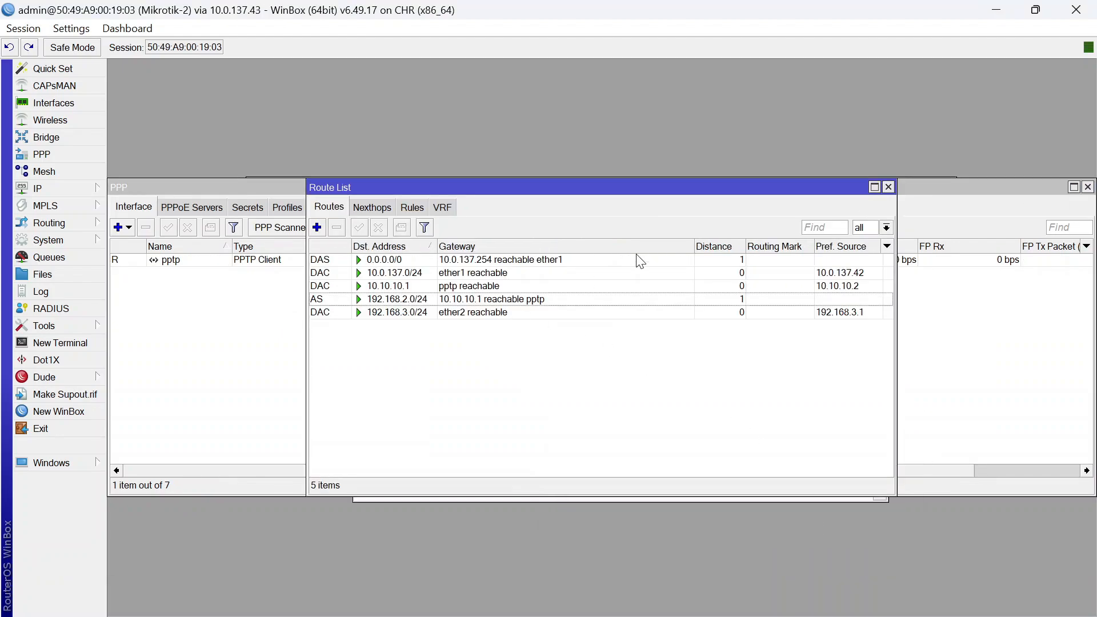
pyautogui.click(889, 188)
pyautogui.click(356, 290)
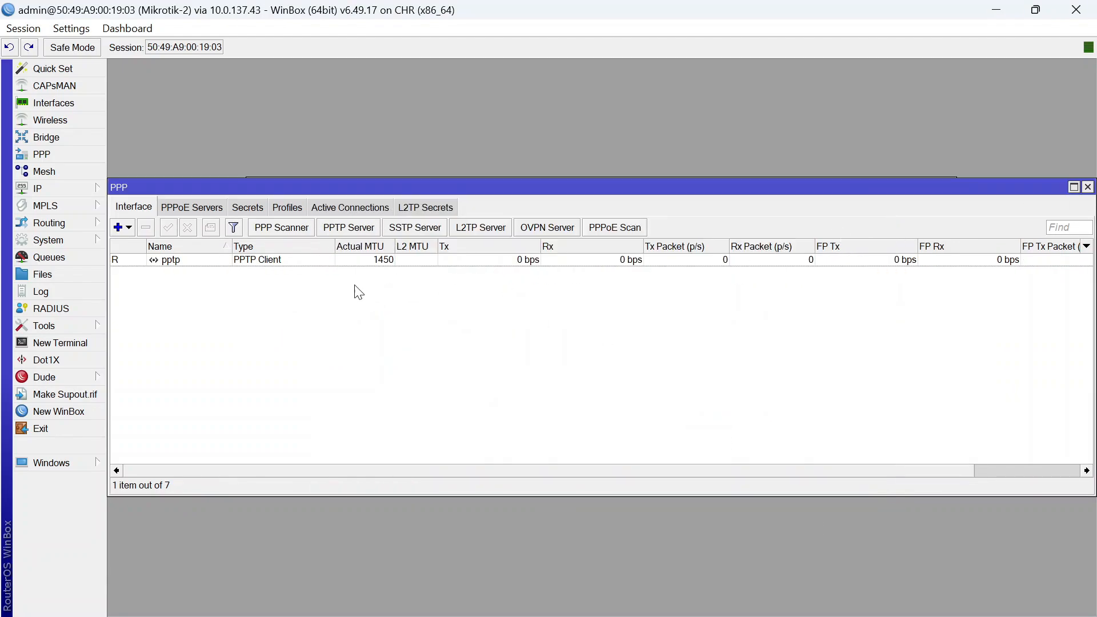
pyautogui.click(251, 261)
pyautogui.click(192, 208)
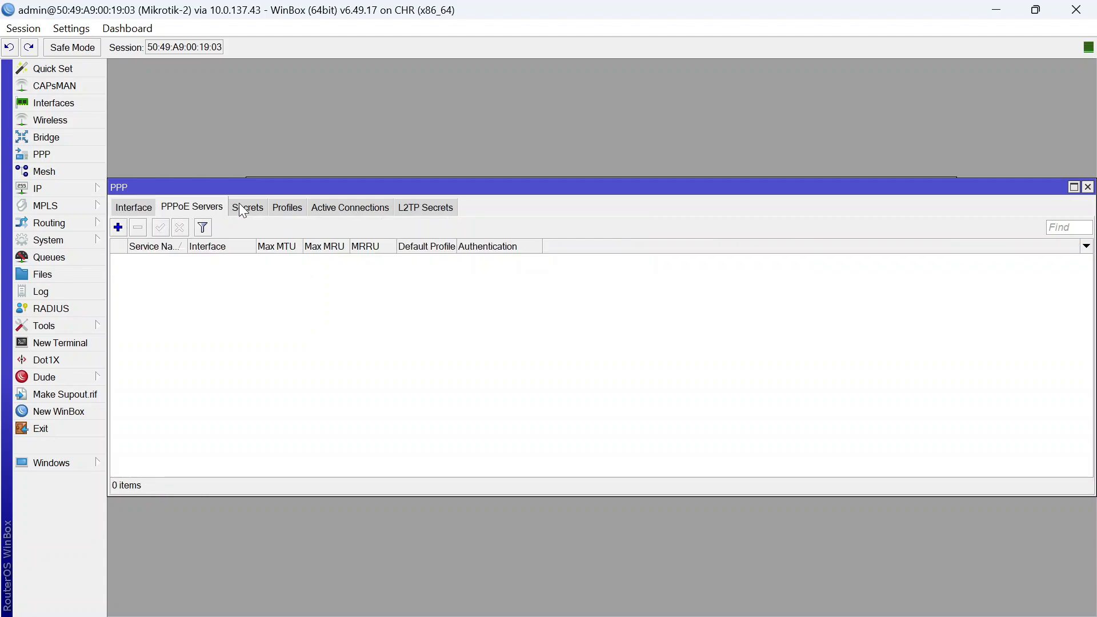
pyautogui.click(247, 207)
# Disable Mikrotik-2's static route to 192.168.2.0/24 in IP Routes
pyautogui.click(78, 191)
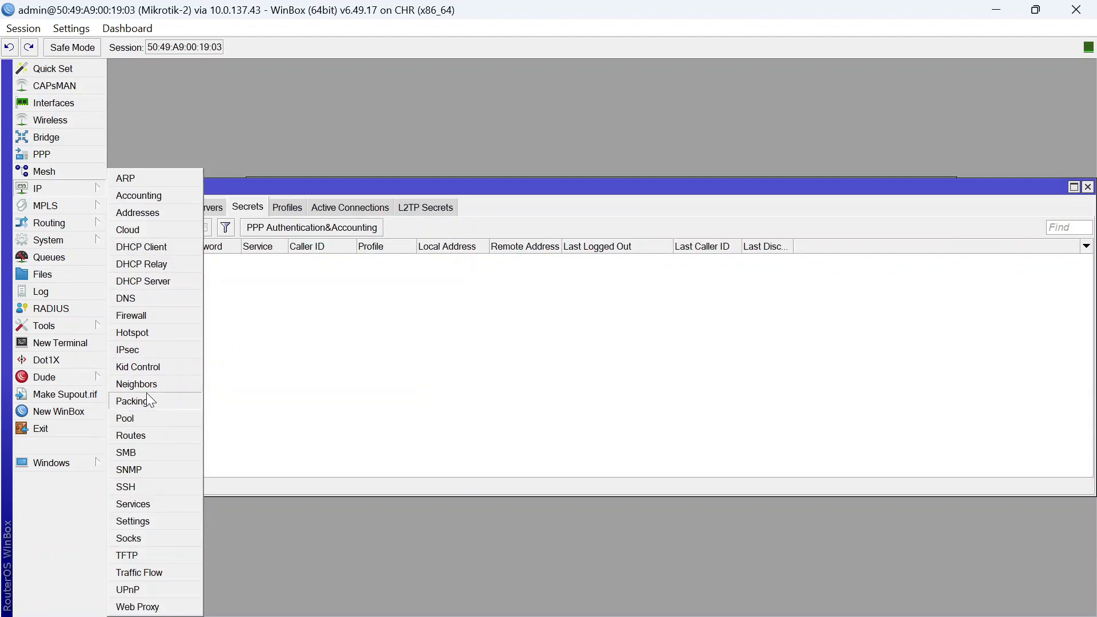
pyautogui.click(137, 435)
pyautogui.click(400, 285)
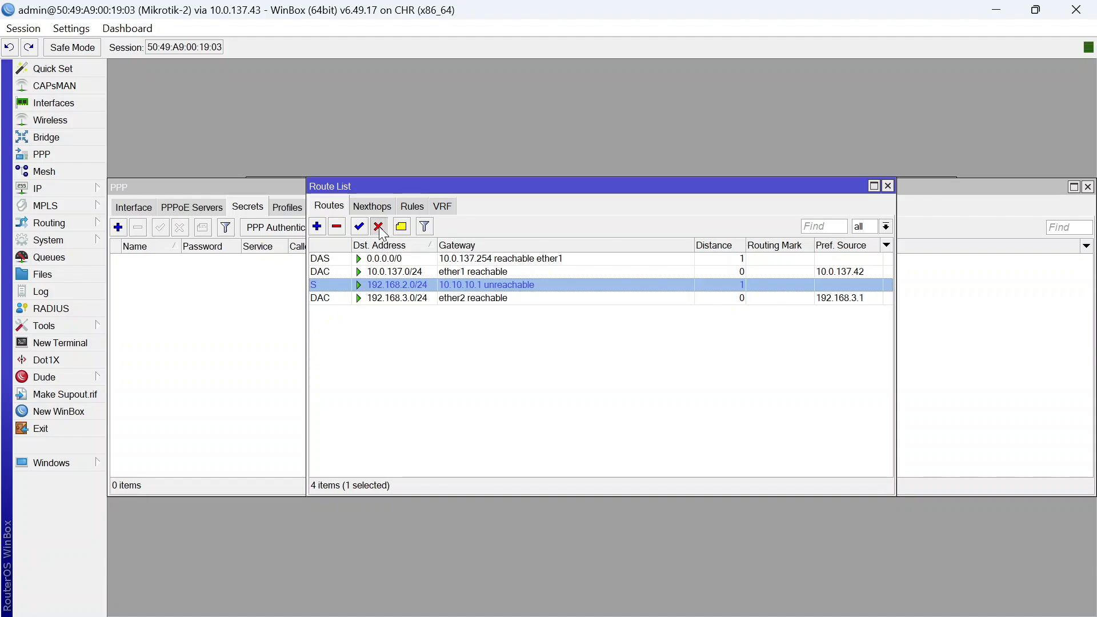
pyautogui.click(378, 226)
pyautogui.click(888, 186)
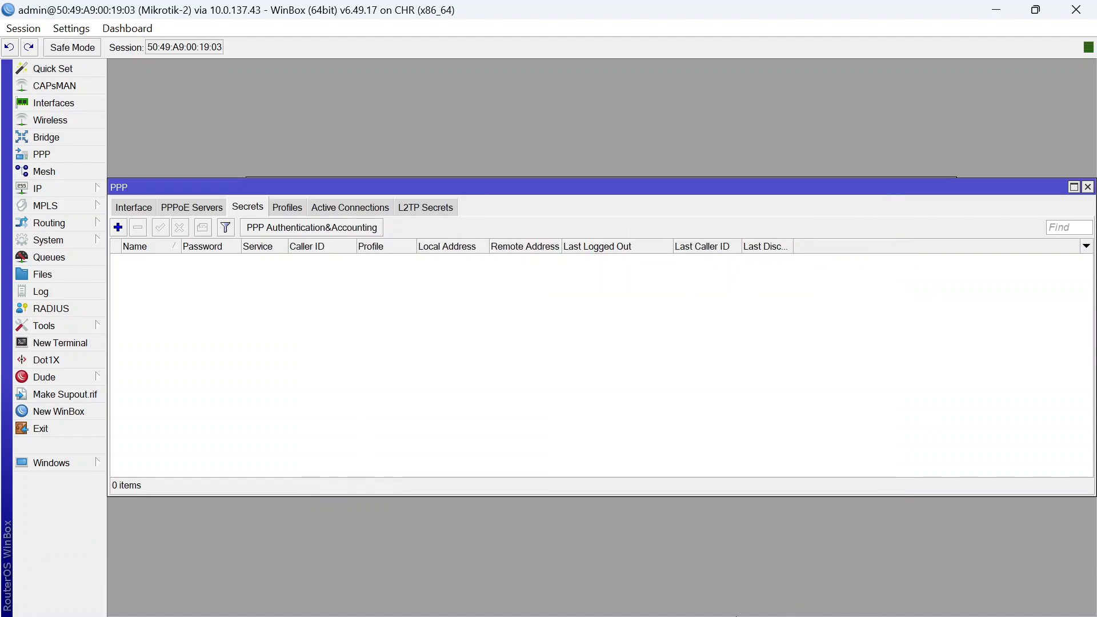
# Back on Mikrotik-1, review the PPPoE servers, PPP secrets and PPP interfaces
pyautogui.click(714, 549)
pyautogui.click(192, 207)
pyautogui.click(247, 206)
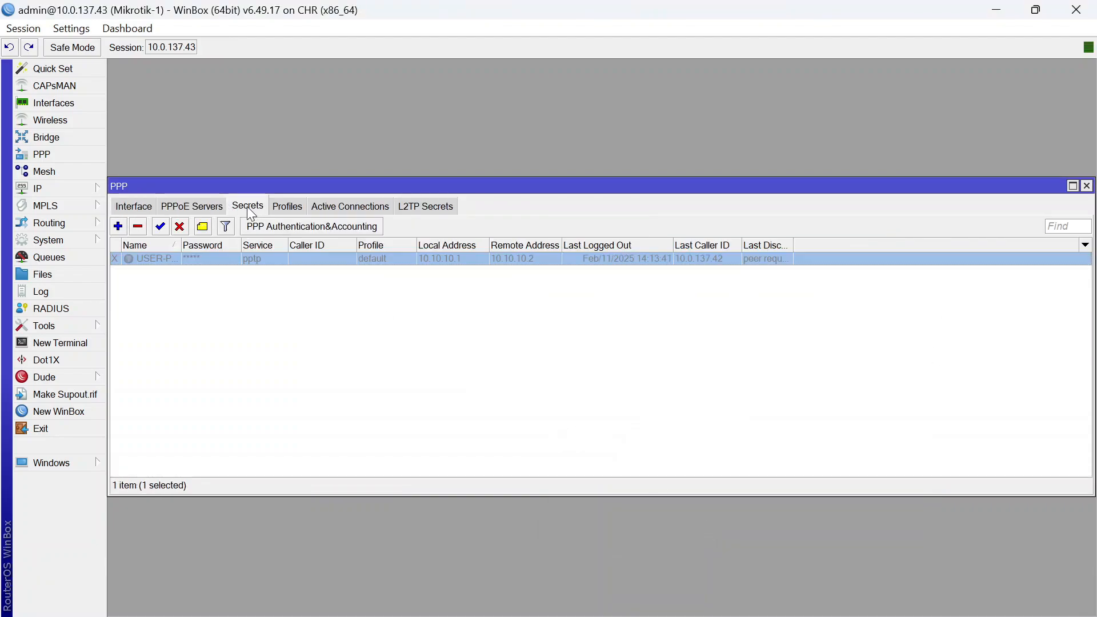
pyautogui.click(133, 206)
# Inspect Mikrotik-1's static route to 192.168.3.0/24, then reload the PPP window
pyautogui.click(52, 189)
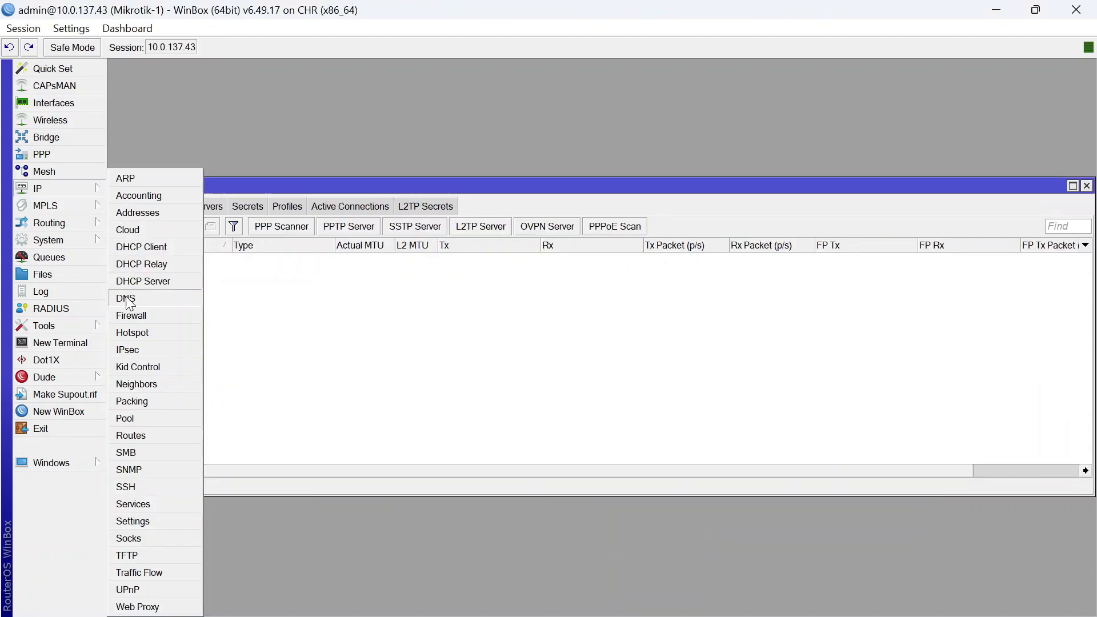
pyautogui.click(142, 438)
pyautogui.click(374, 301)
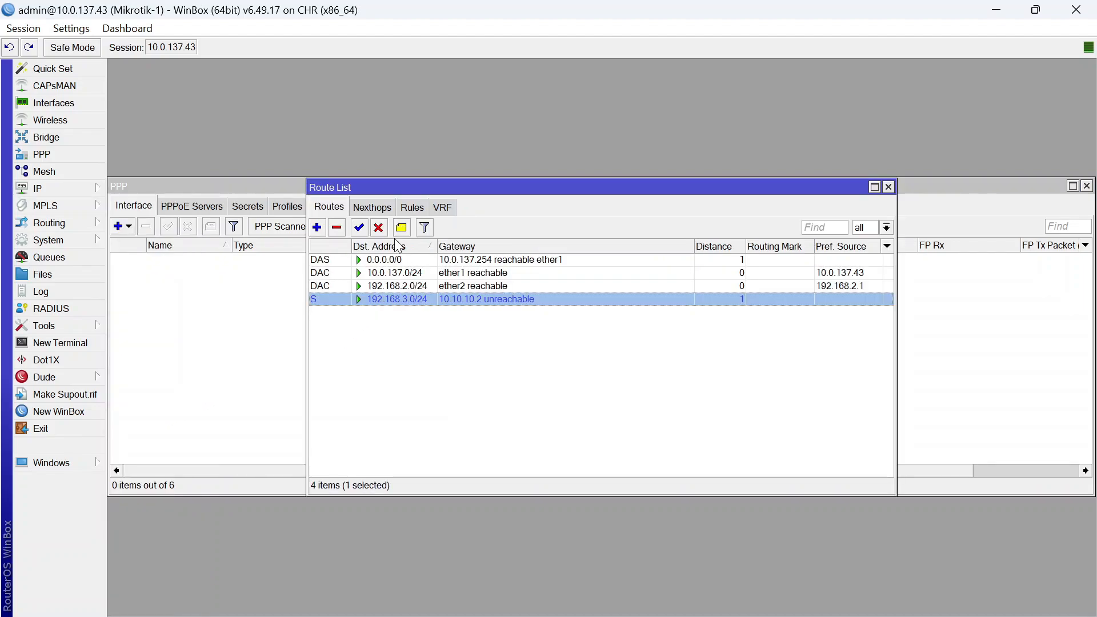
pyautogui.click(888, 187)
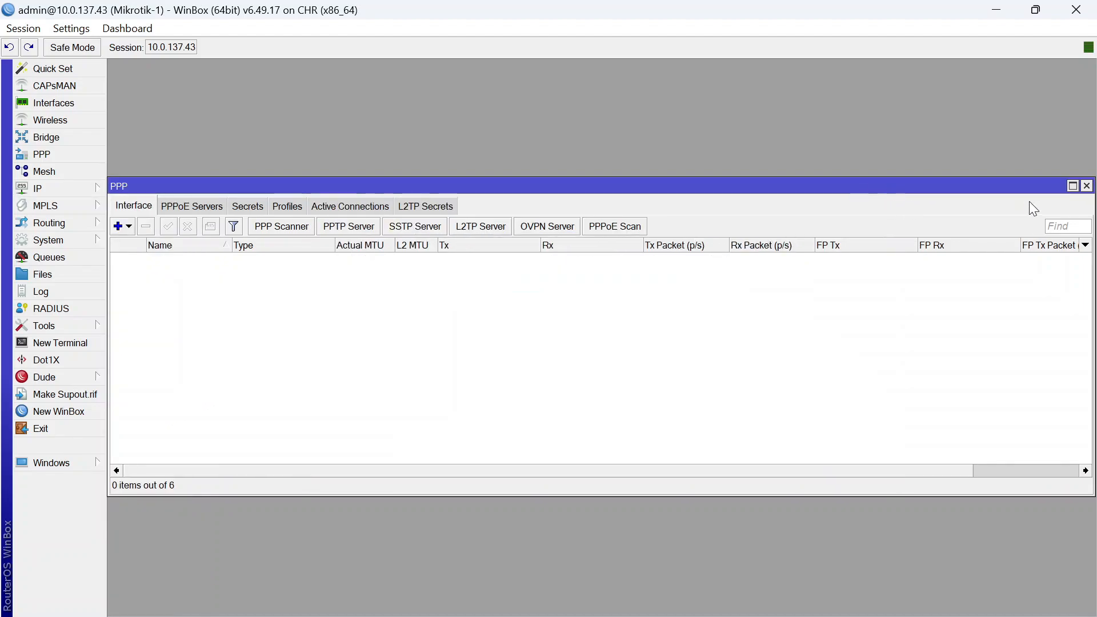
pyautogui.click(1086, 186)
pyautogui.click(71, 157)
# Enable the L2TP server and set Use IPsec to yes
pyautogui.click(495, 228)
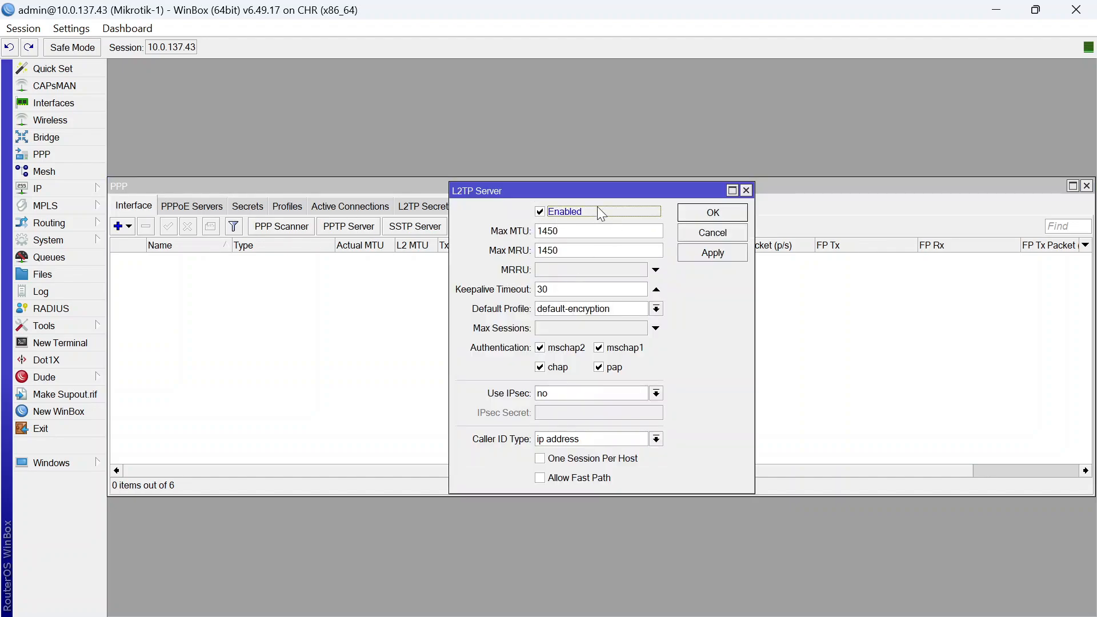
pyautogui.click(713, 212)
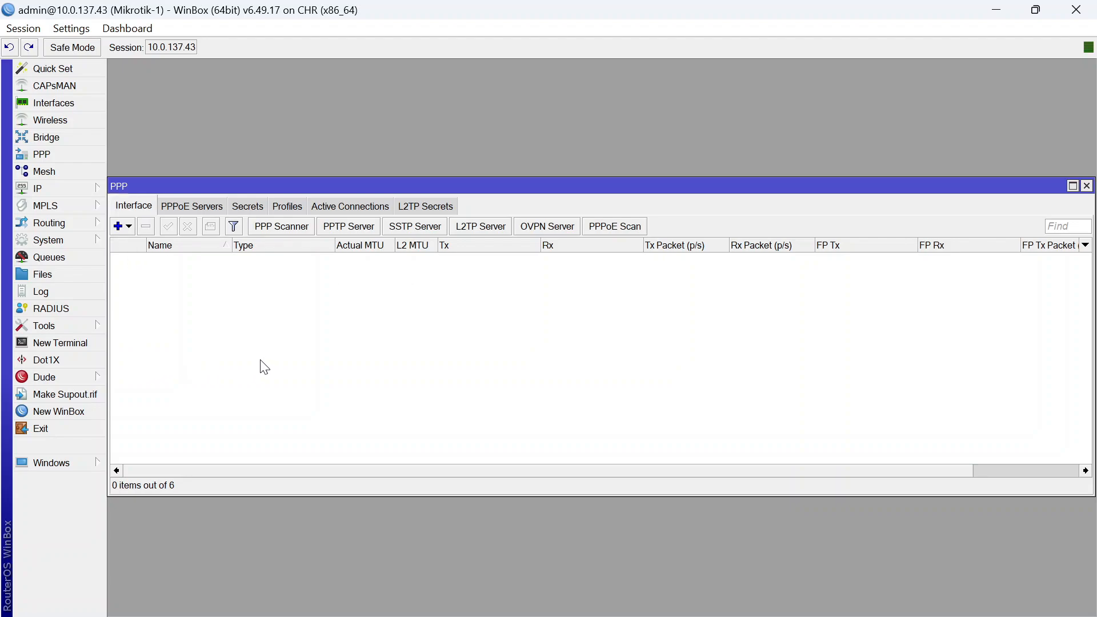
pyautogui.click(505, 227)
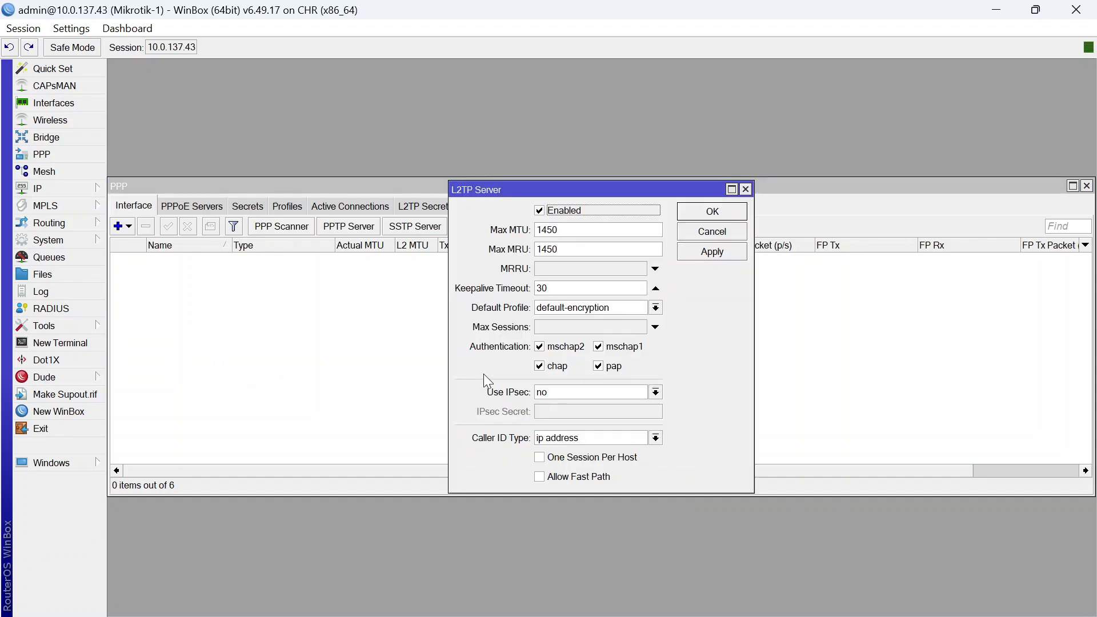
pyautogui.click(581, 390)
pyautogui.click(581, 430)
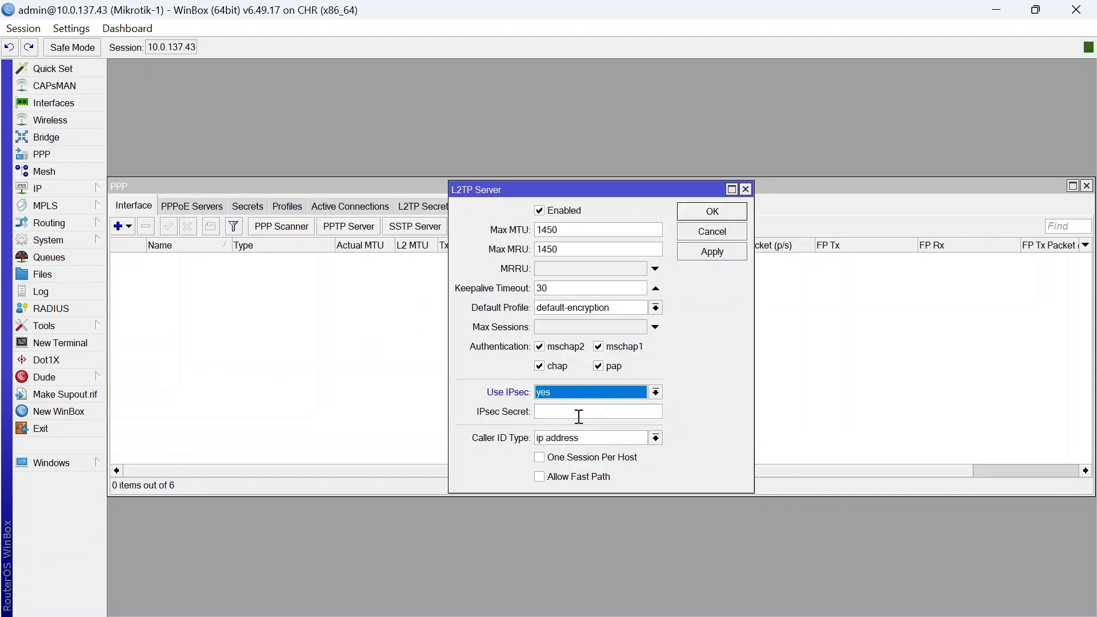
# Paste the IPsec secret, verify it with Hide Passwords toggled off and on, and save
pyautogui.click(581, 415)
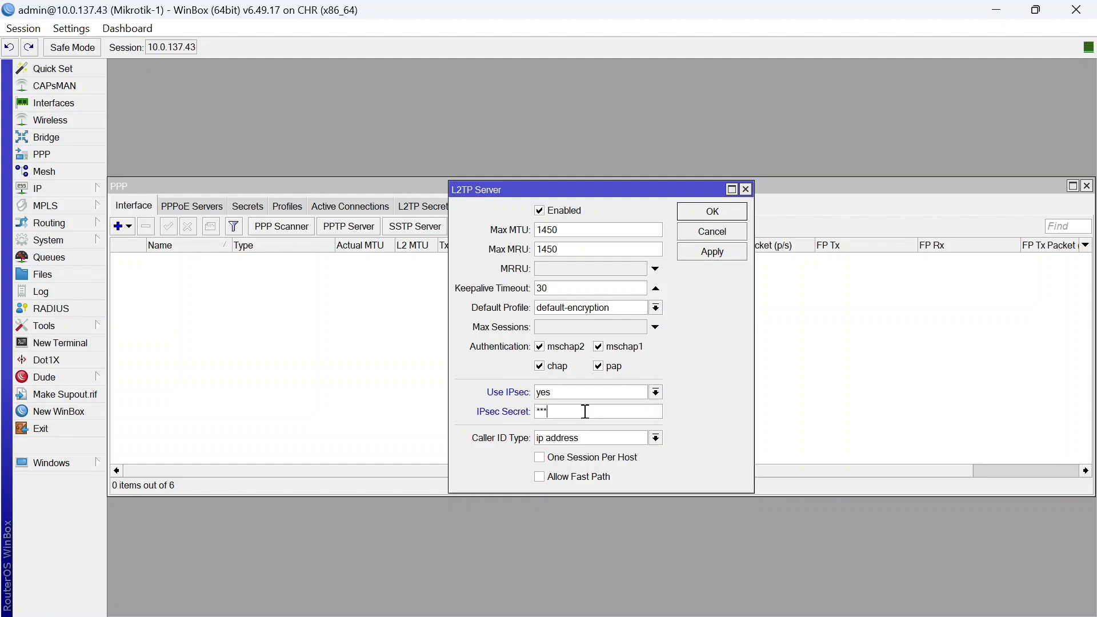
pyautogui.hotkey('ctrl', 'v')
pyautogui.press('BackSpace')
pyautogui.press('BackSpace')
pyautogui.press('BackSpace')
pyautogui.press('BackSpace')
pyautogui.press('BackSpace')
pyautogui.press('BackSpace')
pyautogui.press('BackSpace')
pyautogui.press('BackSpace')
pyautogui.press('BackSpace')
pyautogui.press('BackSpace')
pyautogui.press('BackSpace')
pyautogui.click(80, 29)
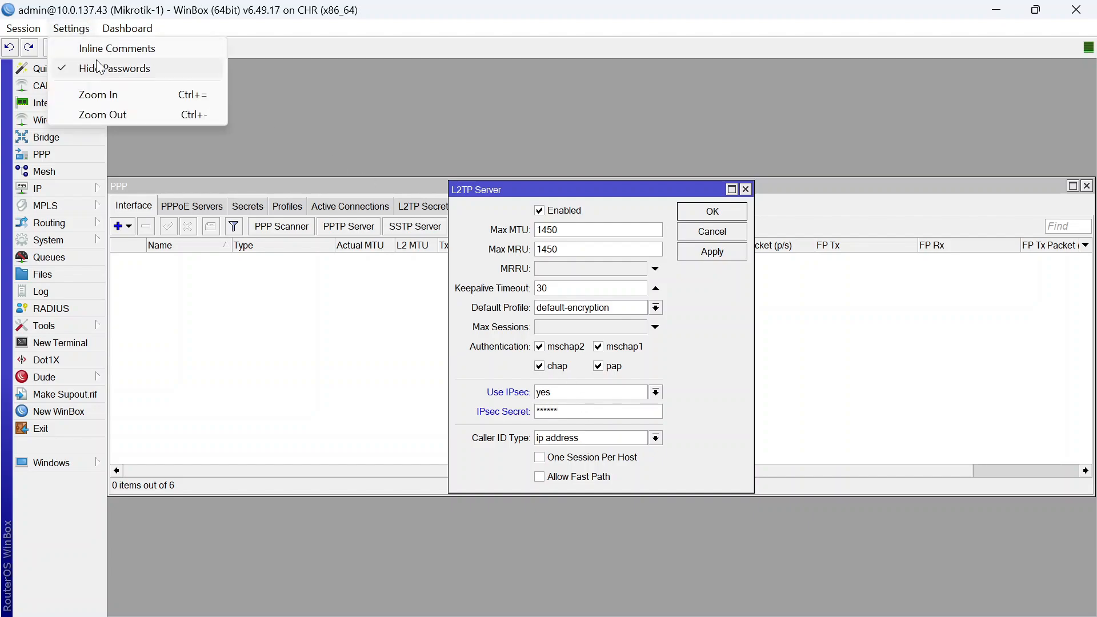
pyautogui.click(98, 62)
pyautogui.moveTo(574, 413); pyautogui.dragTo(528, 413)
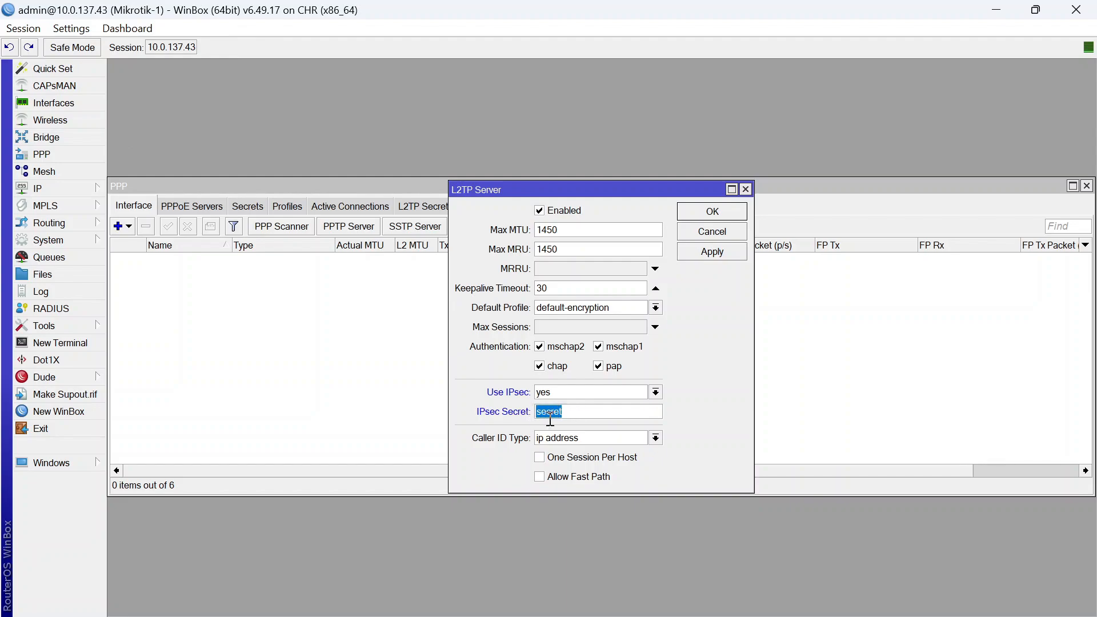
pyautogui.click(80, 29)
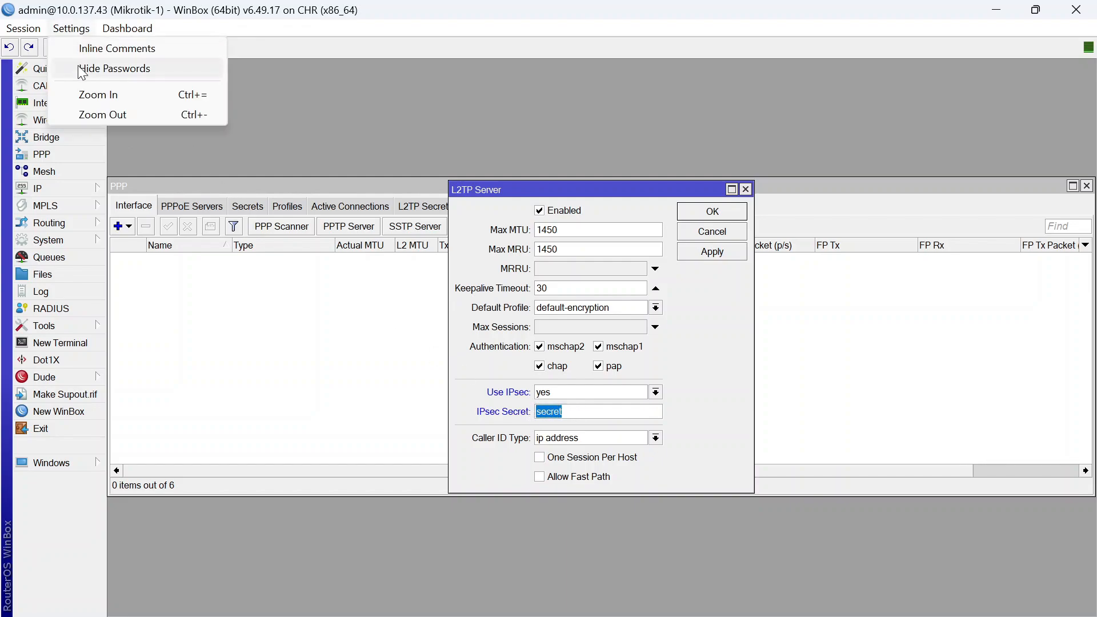
pyautogui.click(99, 64)
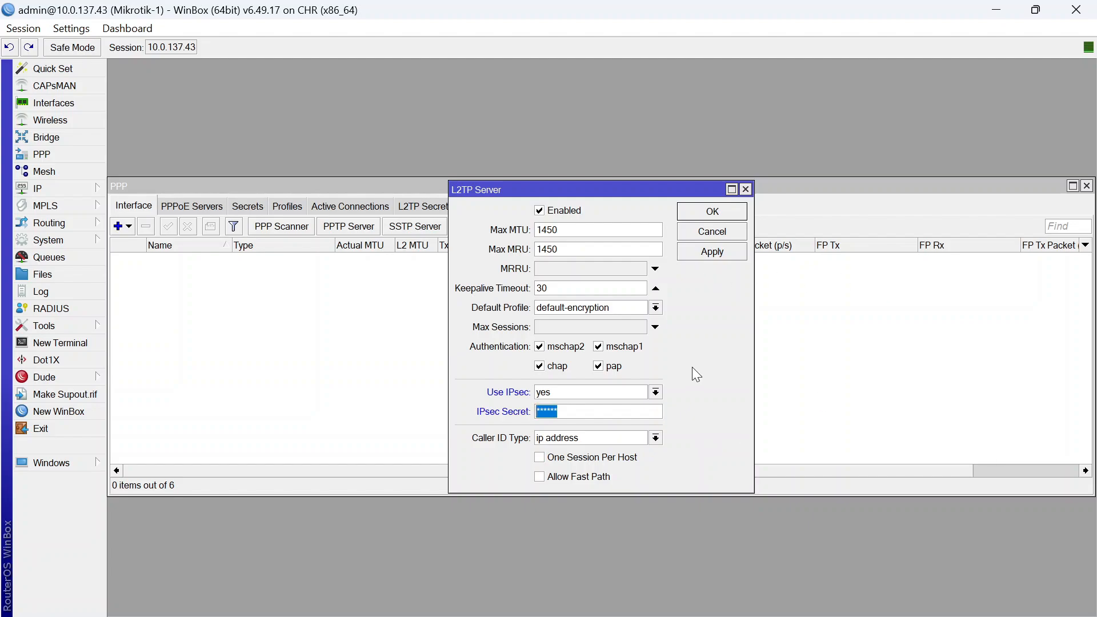
pyautogui.click(728, 214)
# Add a new PPP secret named USER-L2TP and fill in its password
pyautogui.click(247, 207)
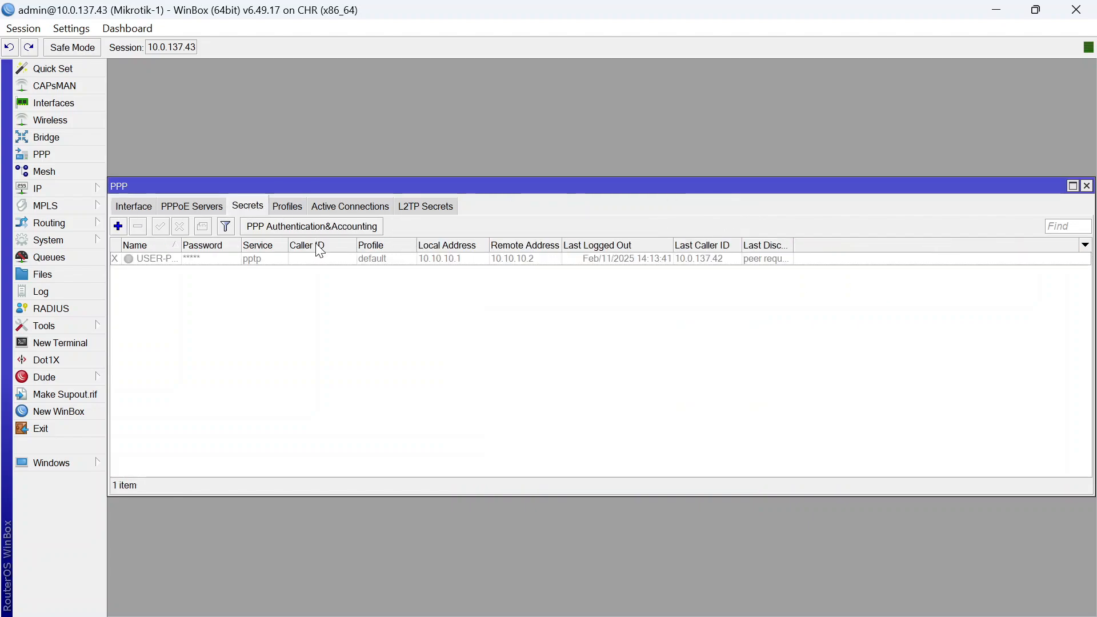
pyautogui.click(119, 226)
pyautogui.doubleClick(602, 206)
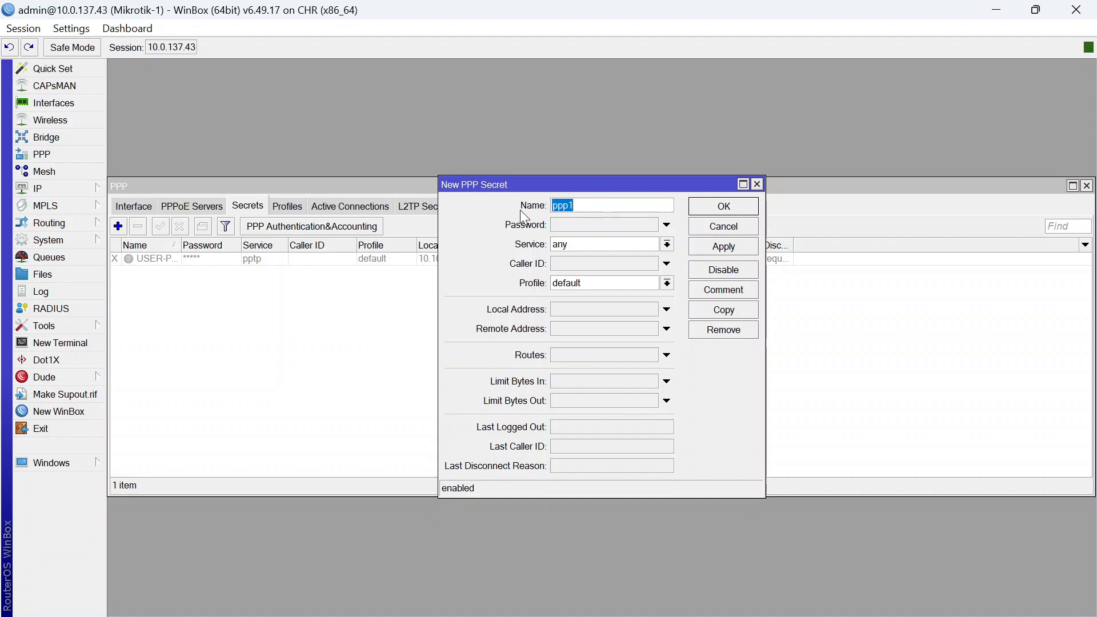
pyautogui.write('USER-L2TP')
pyautogui.click(561, 226)
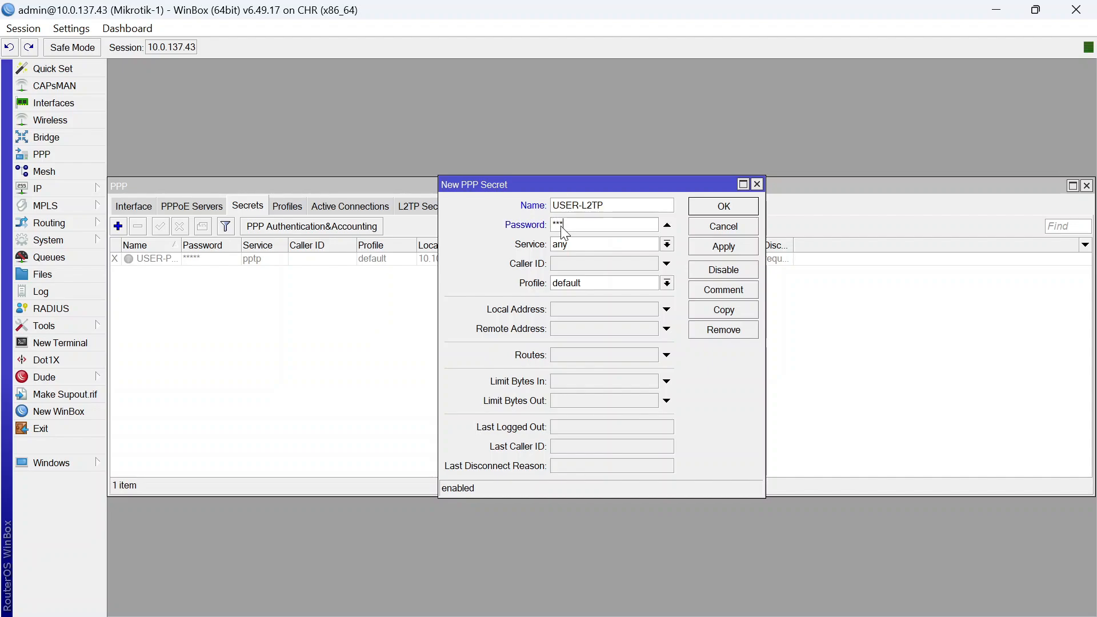
# Set the secret's service to l2tp, local address 10.10.10.1, remote 10.10.10.2, and save
pyautogui.click(619, 241)
pyautogui.click(598, 313)
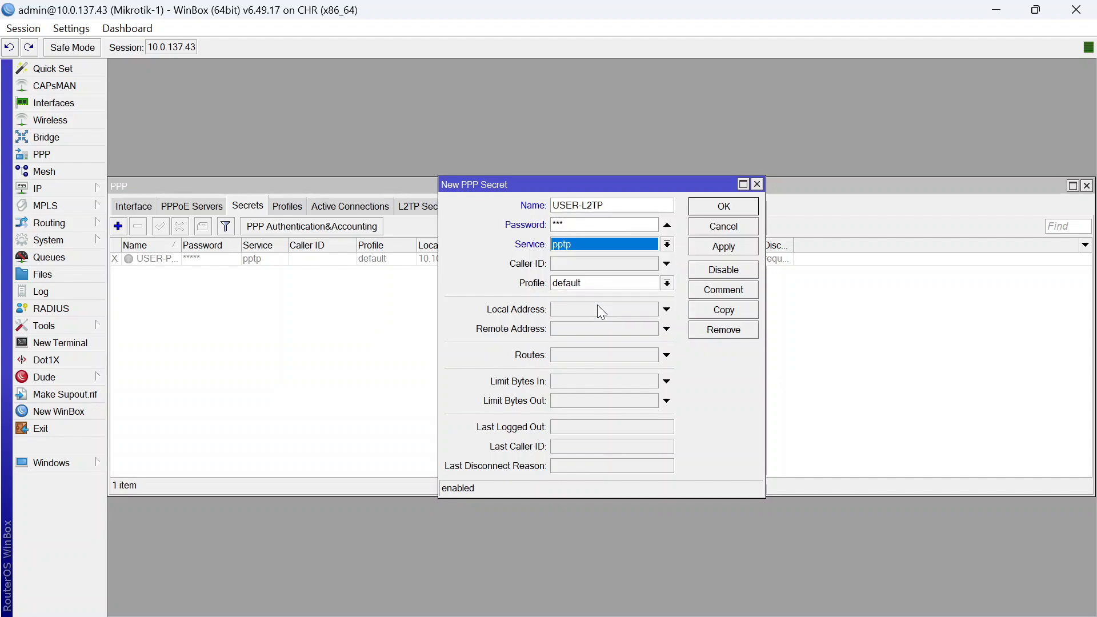
pyautogui.click(612, 245)
pyautogui.click(600, 281)
pyautogui.click(587, 311)
pyautogui.write('10.10.10')
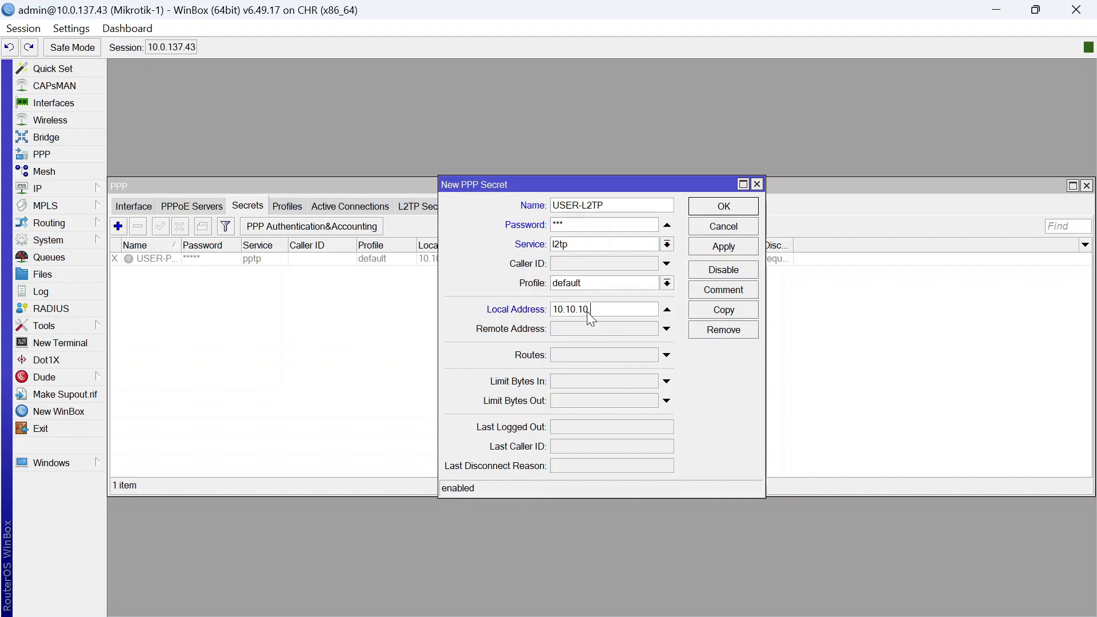
pyautogui.write('.1')
pyautogui.click(591, 331)
pyautogui.write('10.10.2')
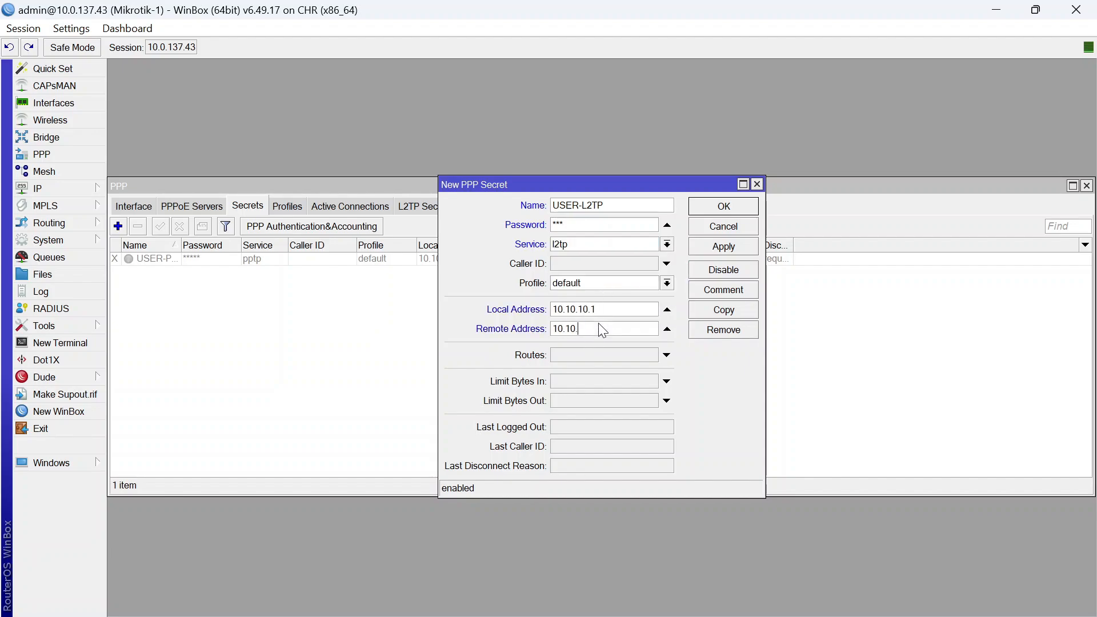
pyautogui.click(740, 207)
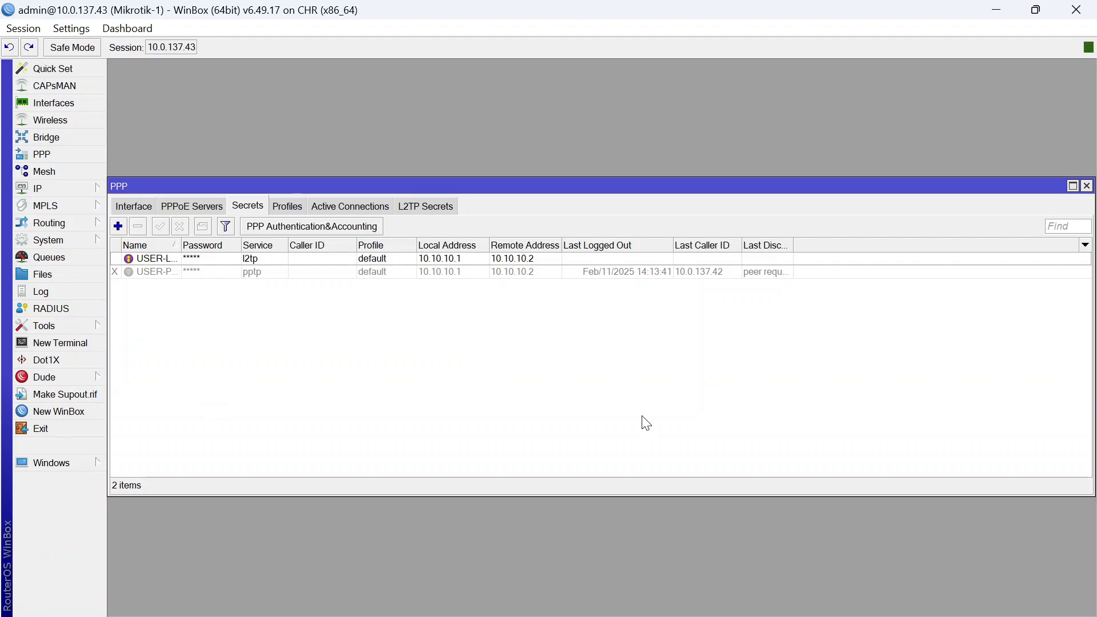
# On Mikrotik-2, add an L2TP Client interface and rename it to l2tp
pyautogui.moveTo(737, 604)
pyautogui.click(795, 543)
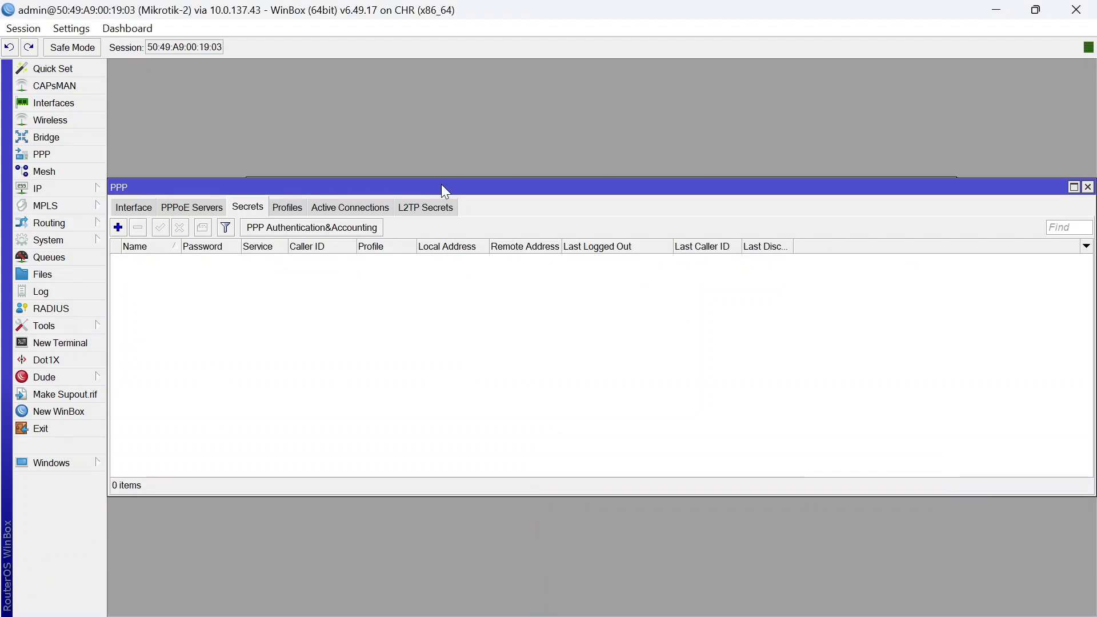
pyautogui.click(97, 104)
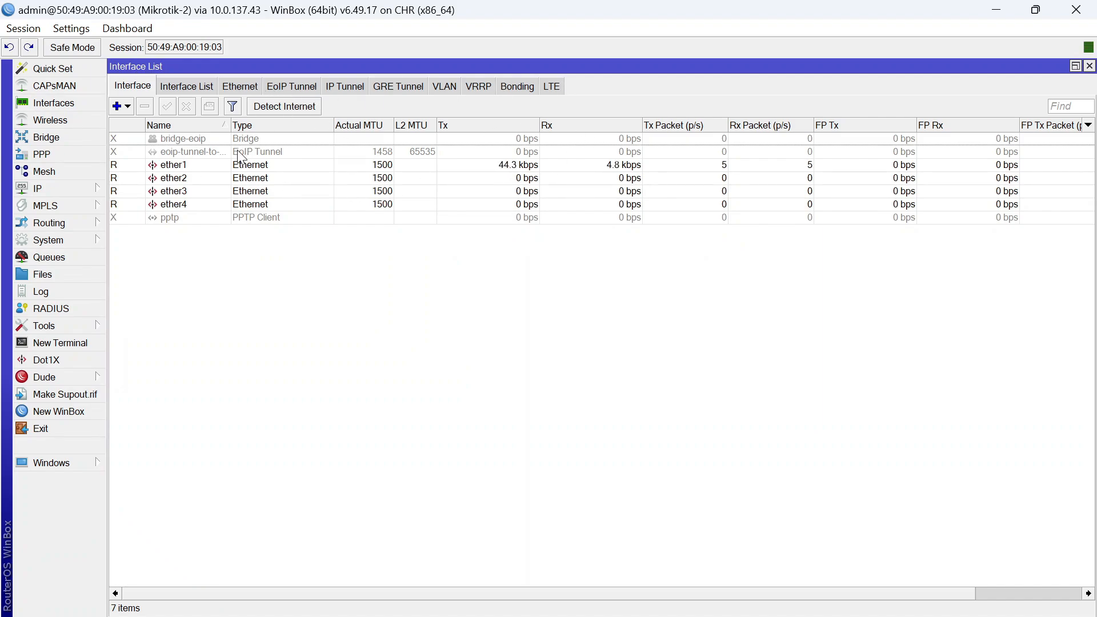
pyautogui.click(123, 106)
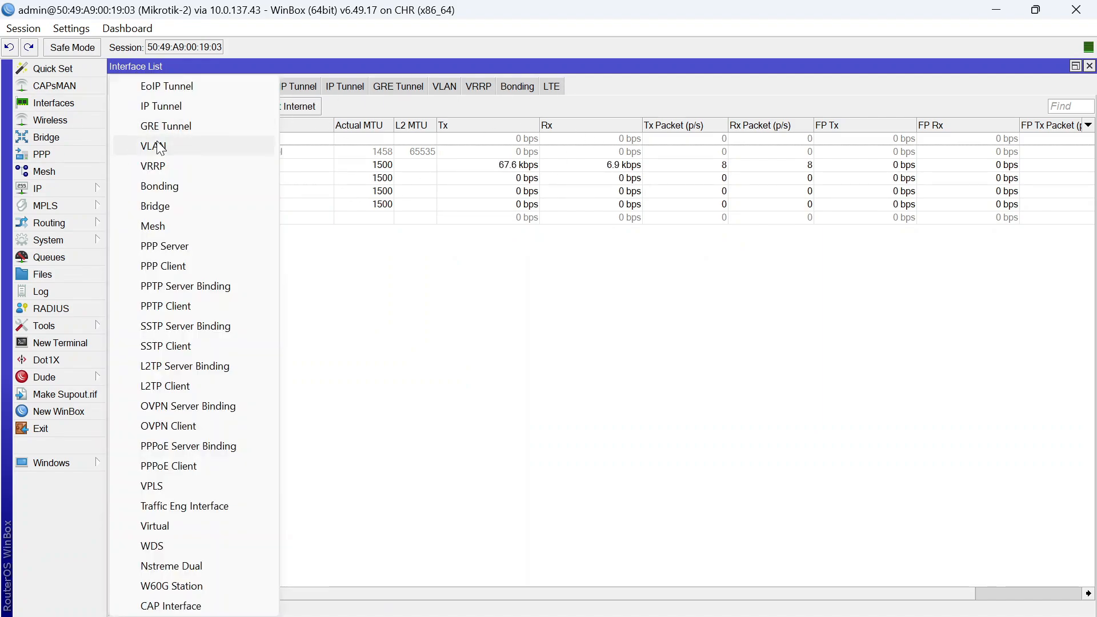
pyautogui.click(189, 385)
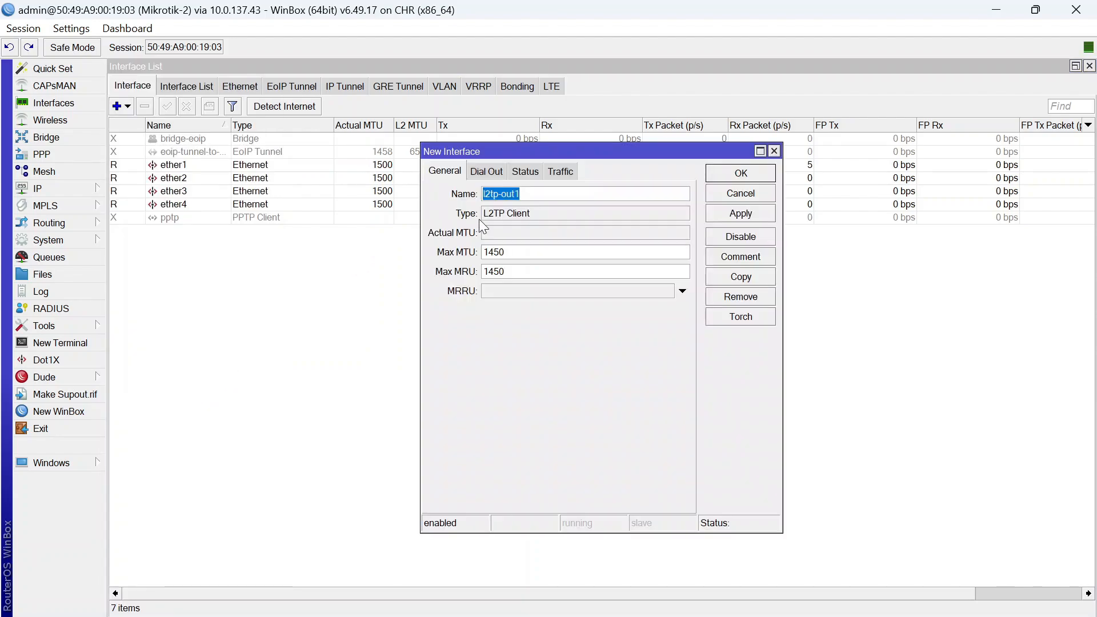
pyautogui.click(524, 193)
pyautogui.press('BackSpace')
# Set the client to dial 10.0.137.43 with the USER-L2TP user and password, and save
pyautogui.click(486, 171)
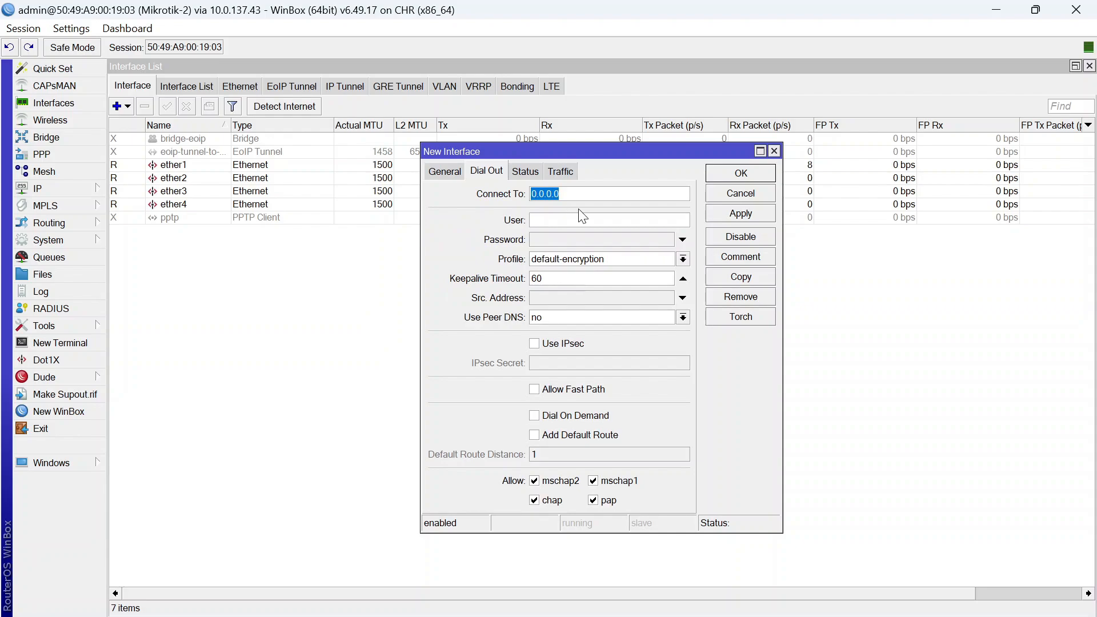
pyautogui.write('10')
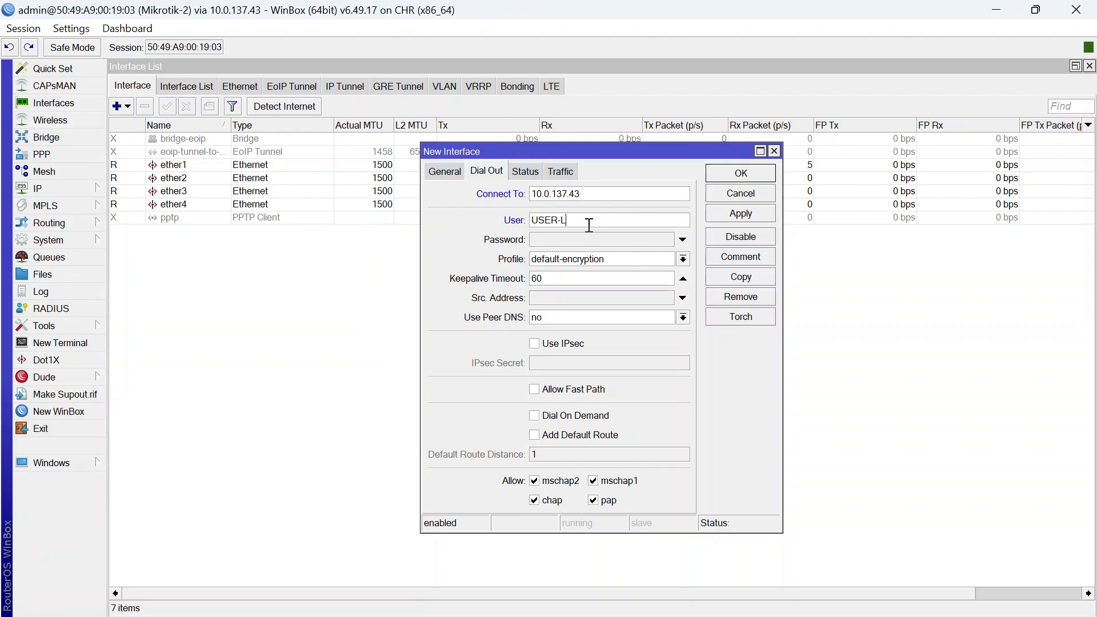
pyautogui.click(577, 241)
pyautogui.write('*')
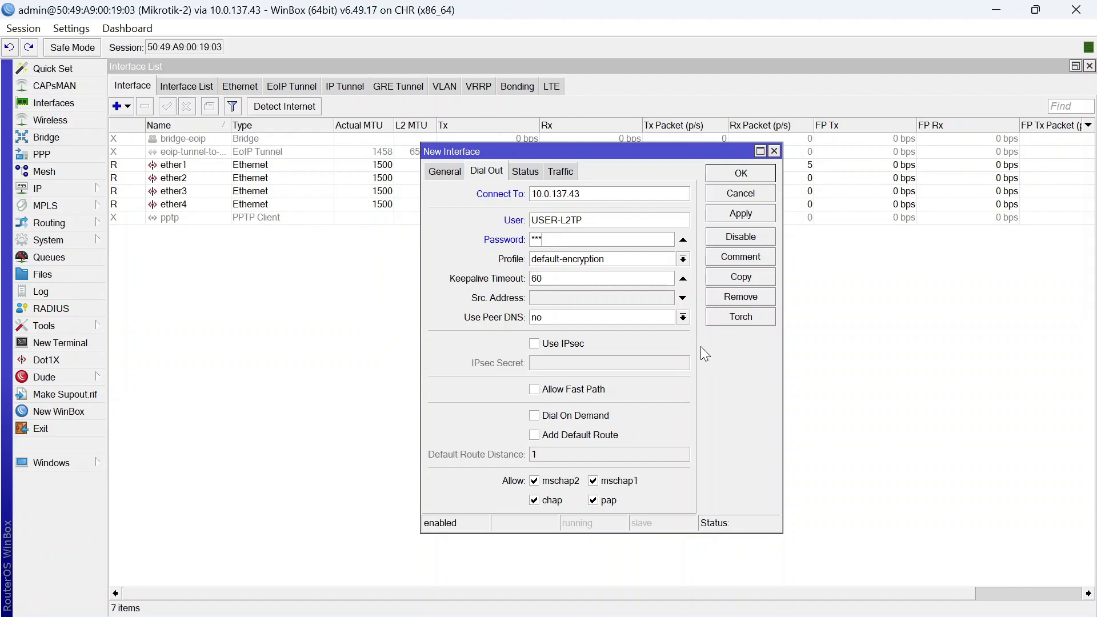
pyautogui.press('Return')
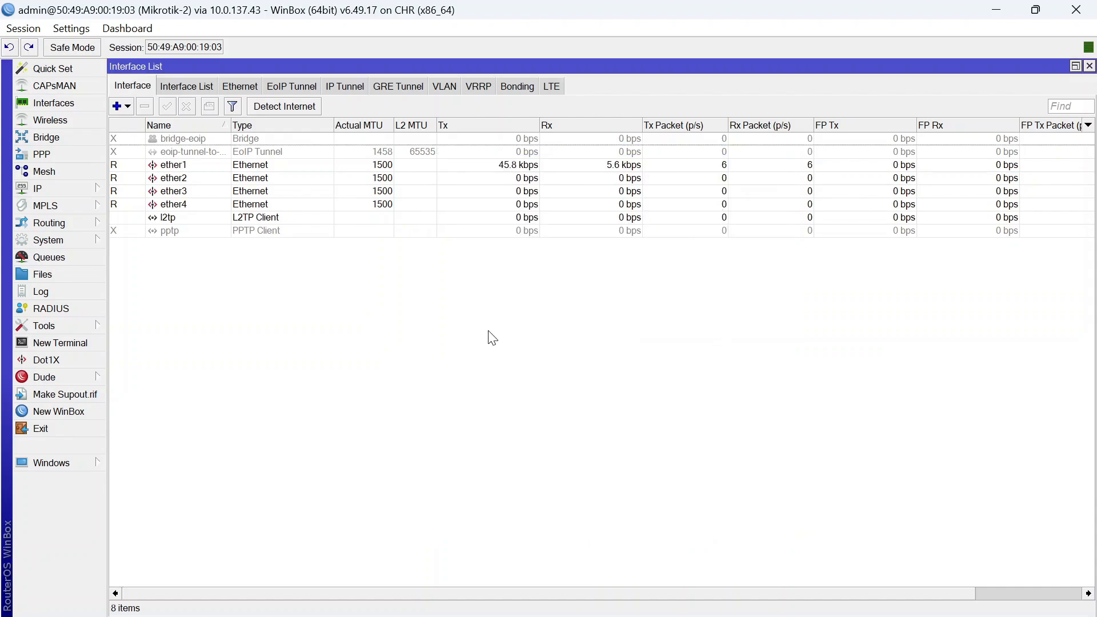
pyautogui.click(315, 223)
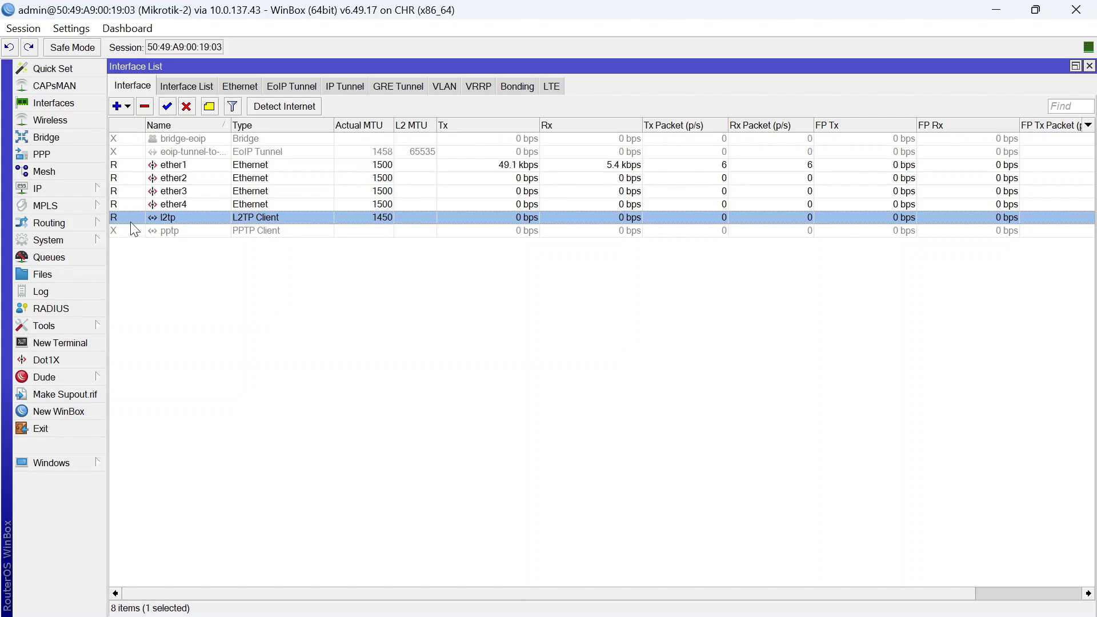
pyautogui.click(220, 292)
pyautogui.click(67, 184)
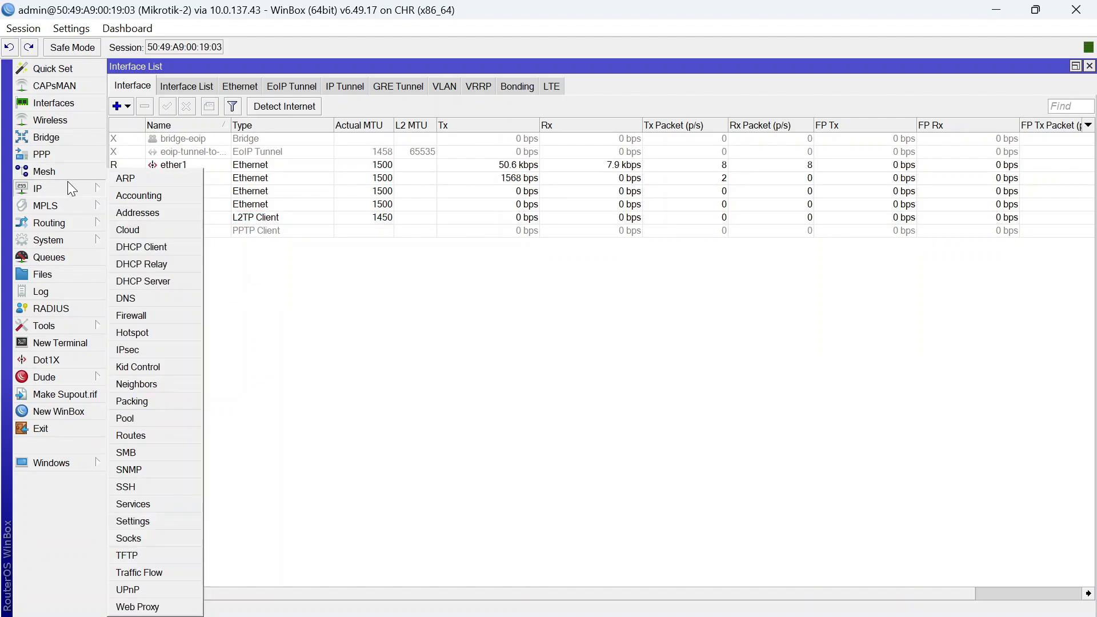
# Check Mikrotik-2's l2tp tunnel address 10.10.10.2, then open Mikrotik-1's route list
pyautogui.click(170, 212)
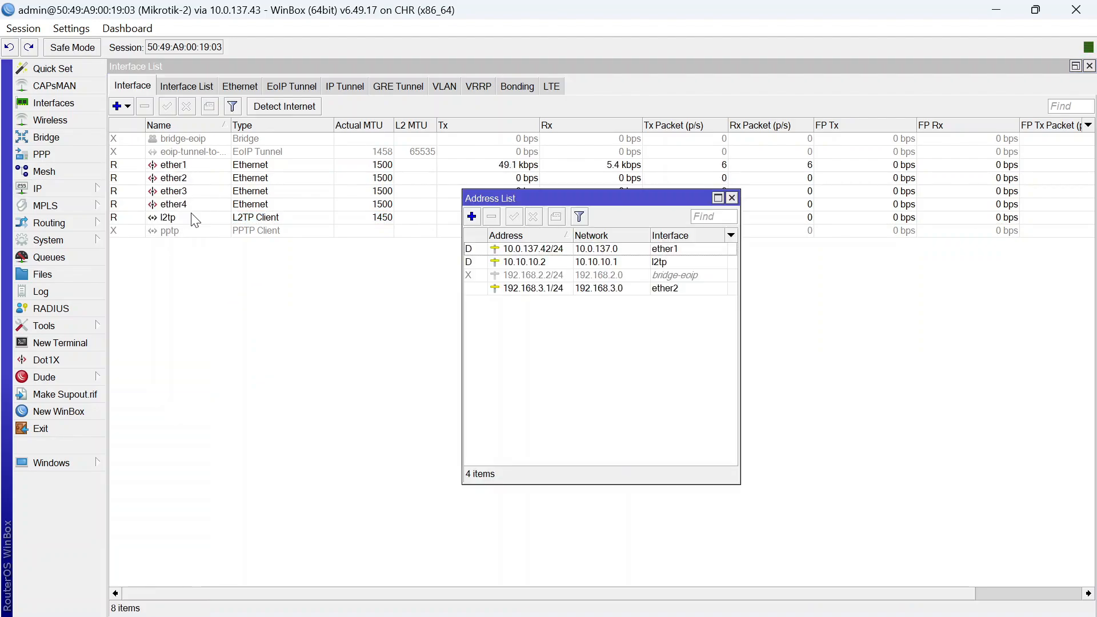
pyautogui.click(657, 265)
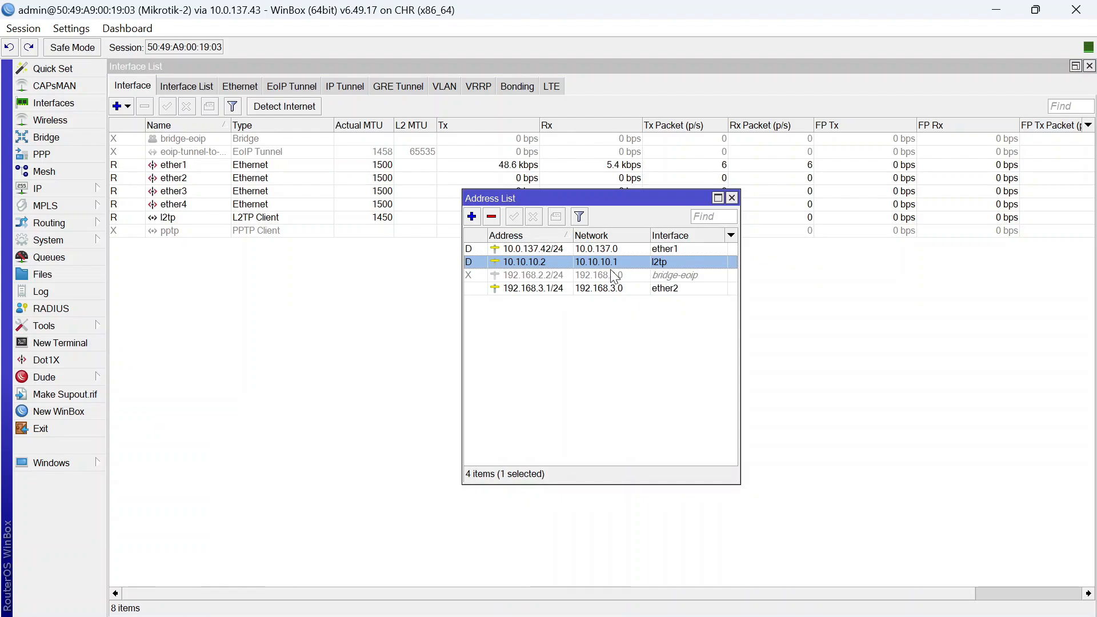
pyautogui.click(732, 198)
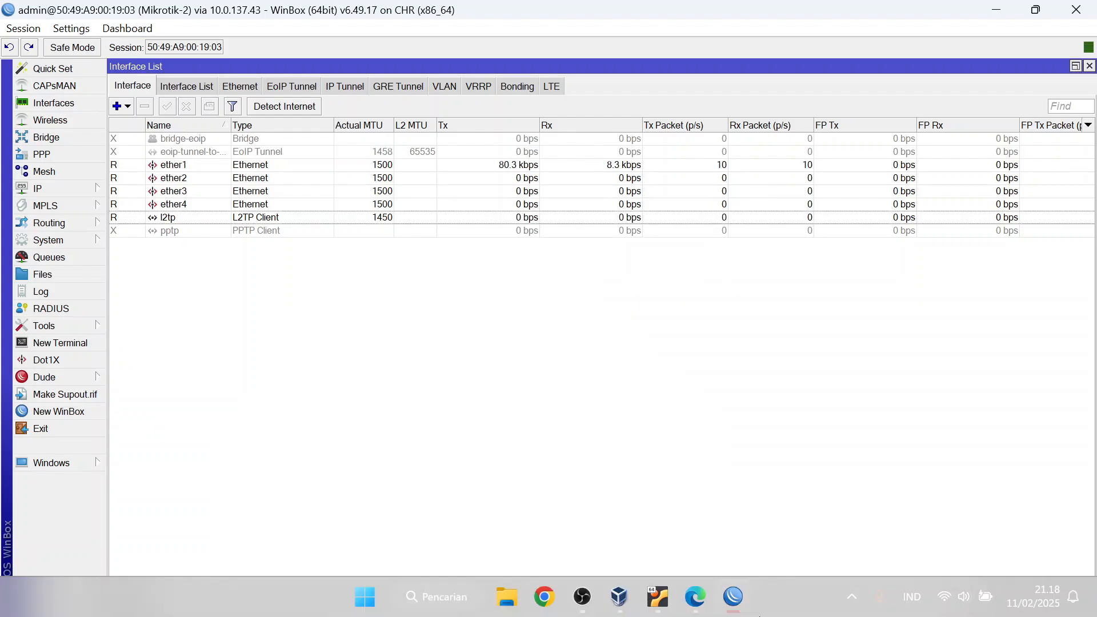
pyautogui.moveTo(733, 596)
pyautogui.click(645, 503)
pyautogui.click(37, 188)
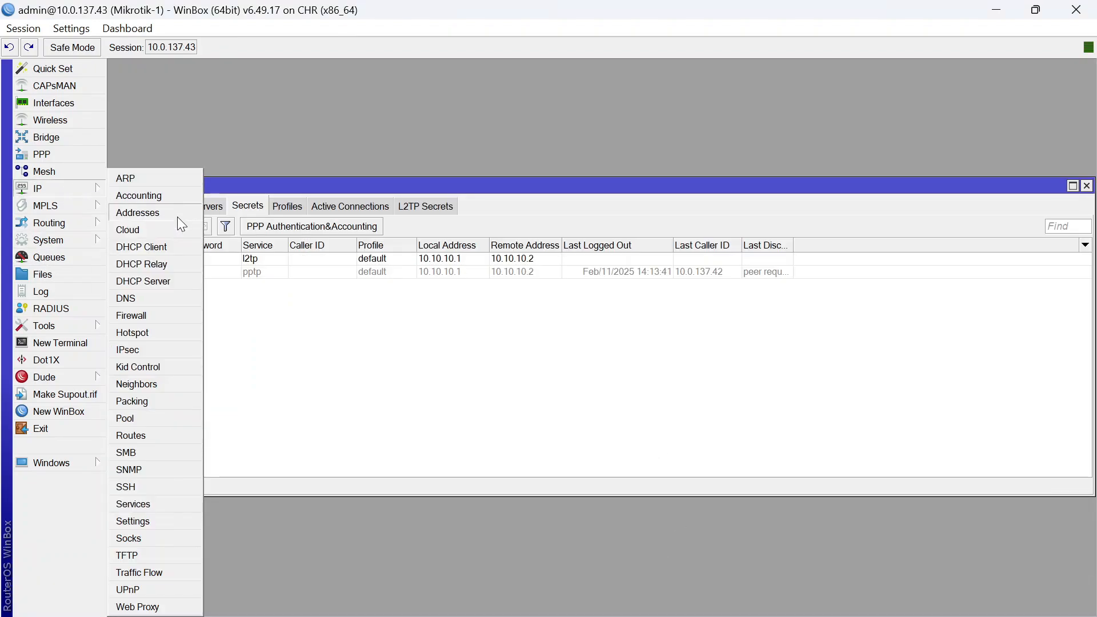
pyautogui.click(147, 437)
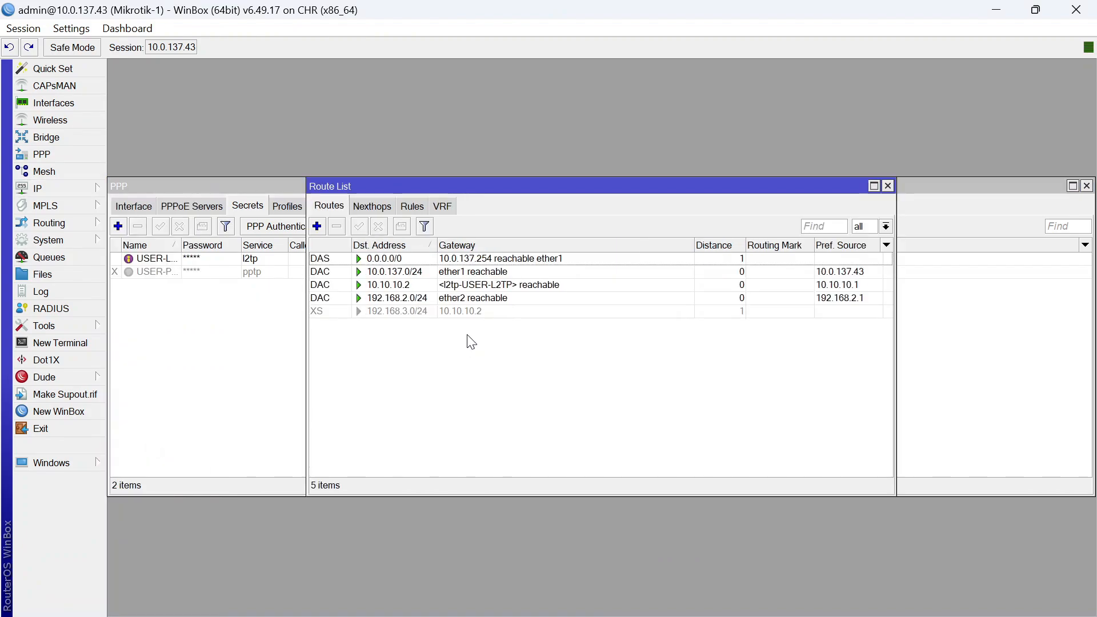
pyautogui.click(317, 226)
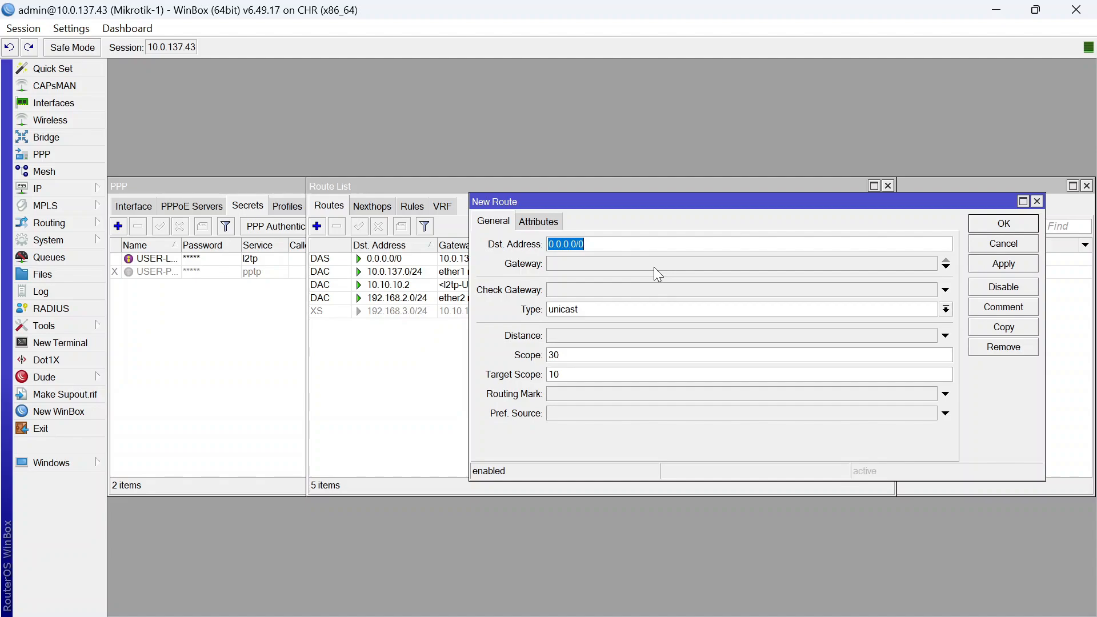
# Enable Mikrotik-1's 192.168.3.0/24 static route and confirm it is active
pyautogui.click(464, 387)
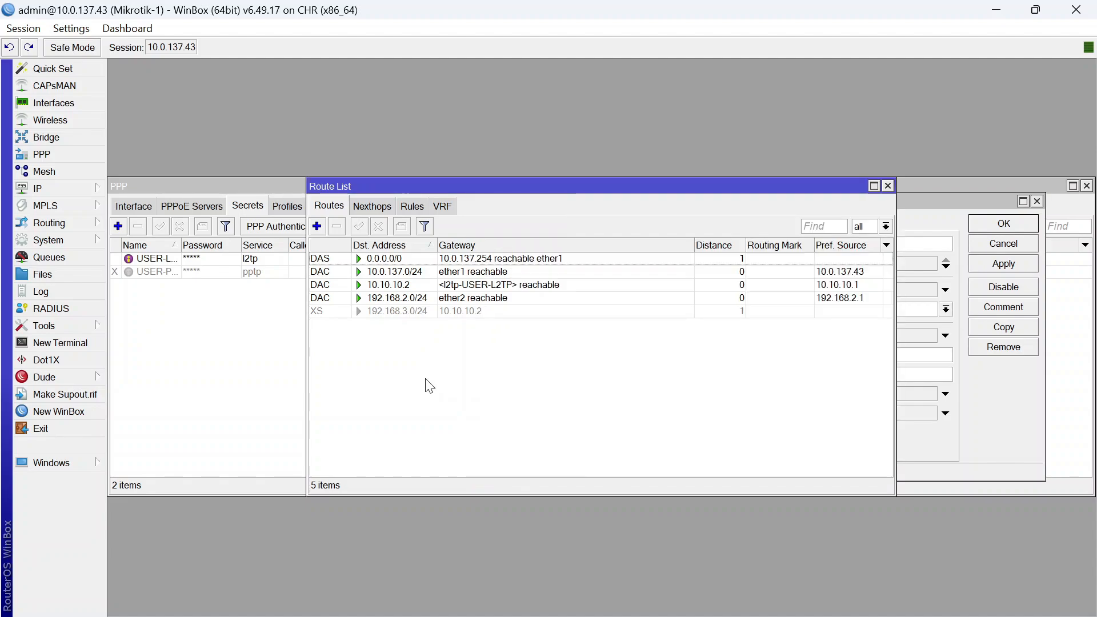
pyautogui.click(522, 310)
pyautogui.click(421, 376)
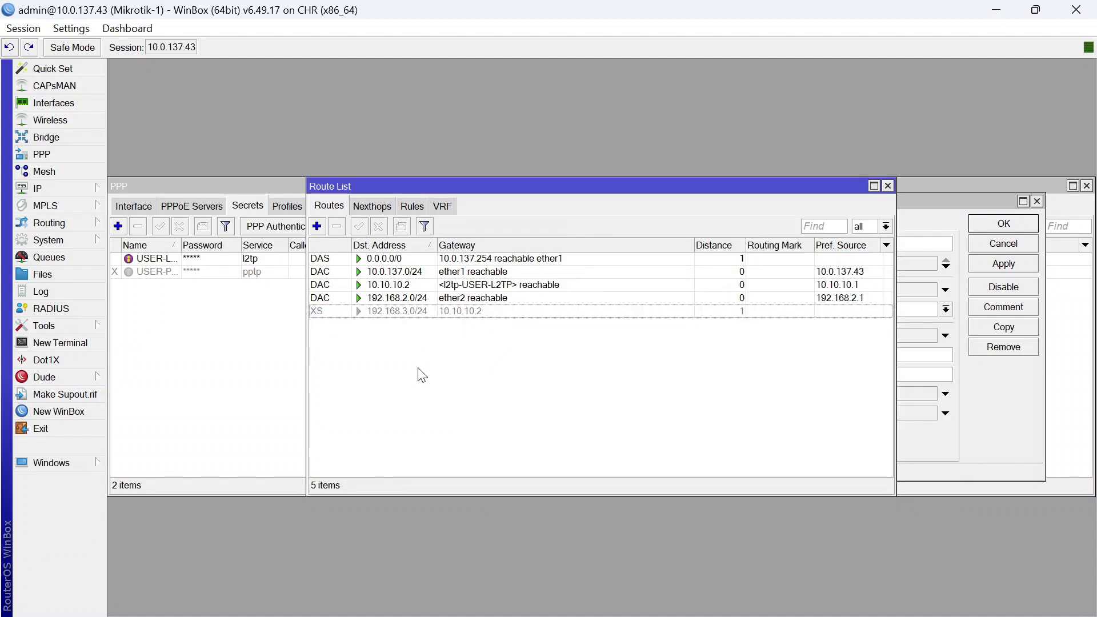
pyautogui.click(510, 311)
pyautogui.click(605, 337)
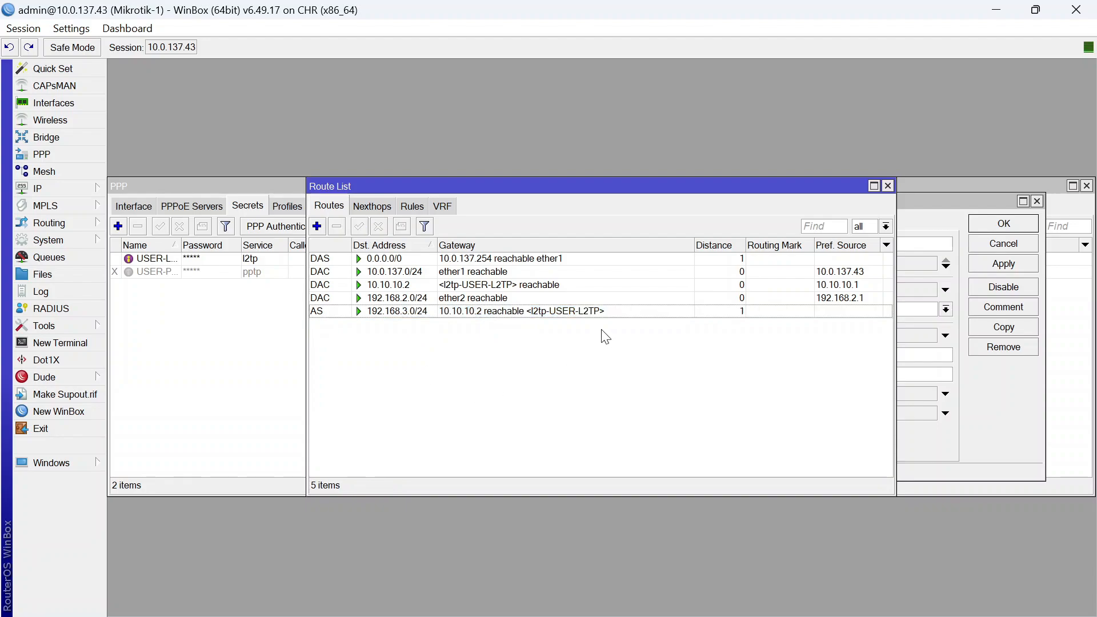
pyautogui.click(534, 311)
pyautogui.click(497, 342)
# On Mikrotik-2, enable the 192.168.2.0/24 static route
pyautogui.moveTo(737, 609)
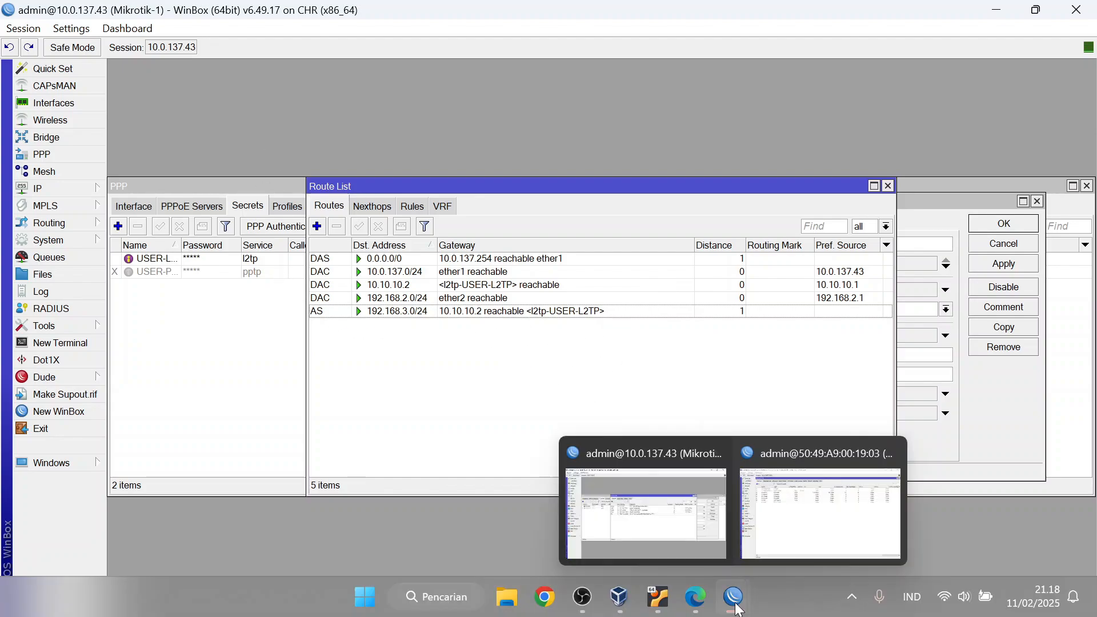
pyautogui.click(820, 514)
pyautogui.click(78, 186)
pyautogui.click(132, 433)
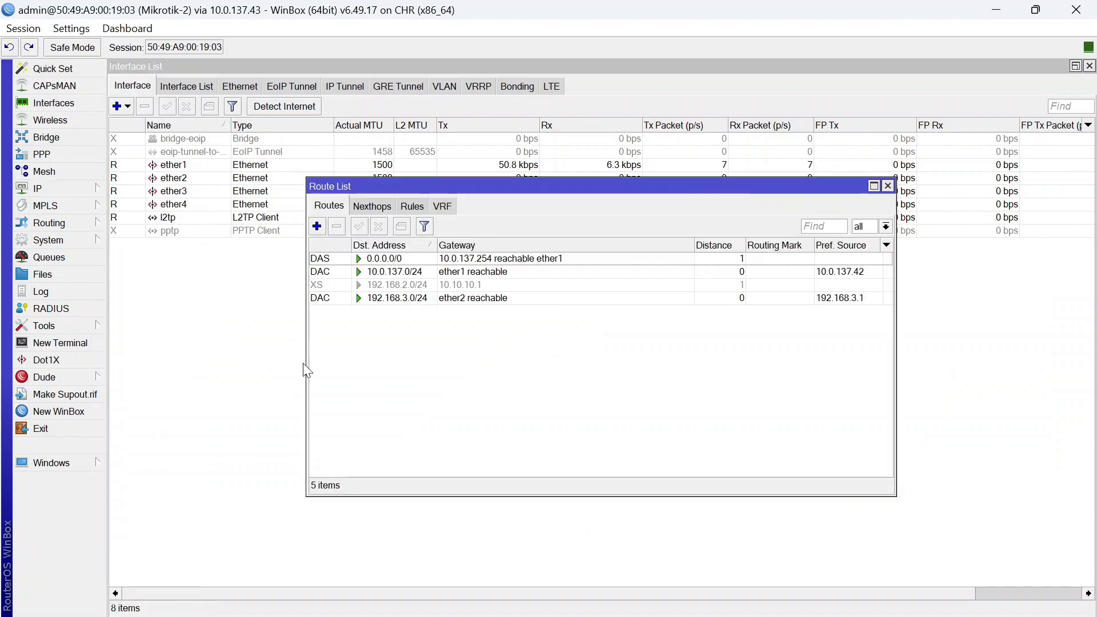
pyautogui.click(414, 298)
pyautogui.click(359, 226)
pyautogui.click(472, 367)
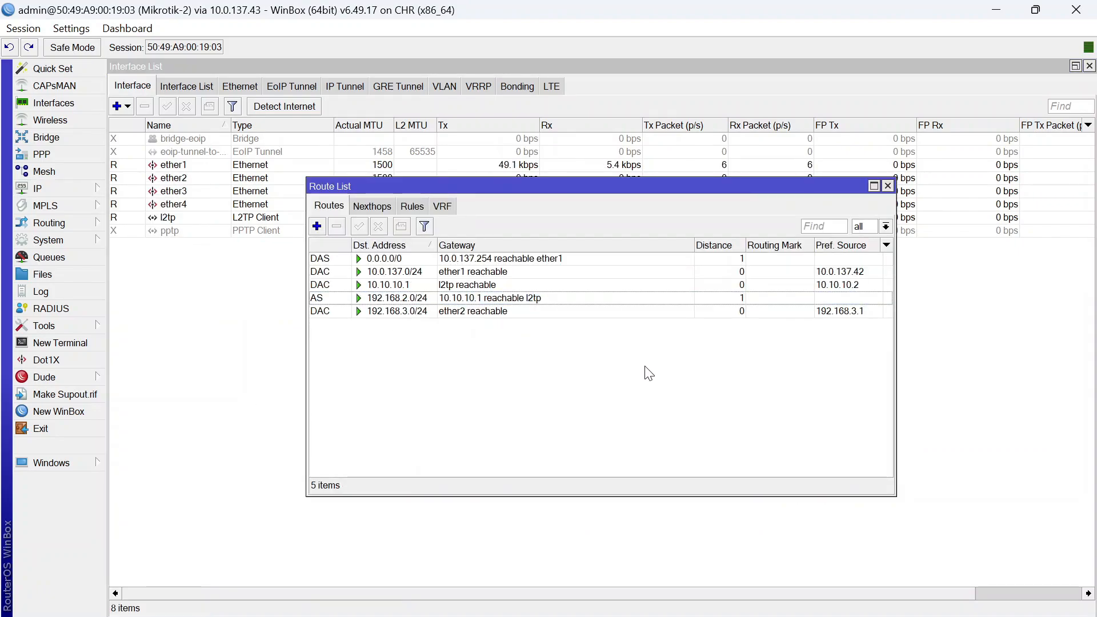
pyautogui.click(693, 597)
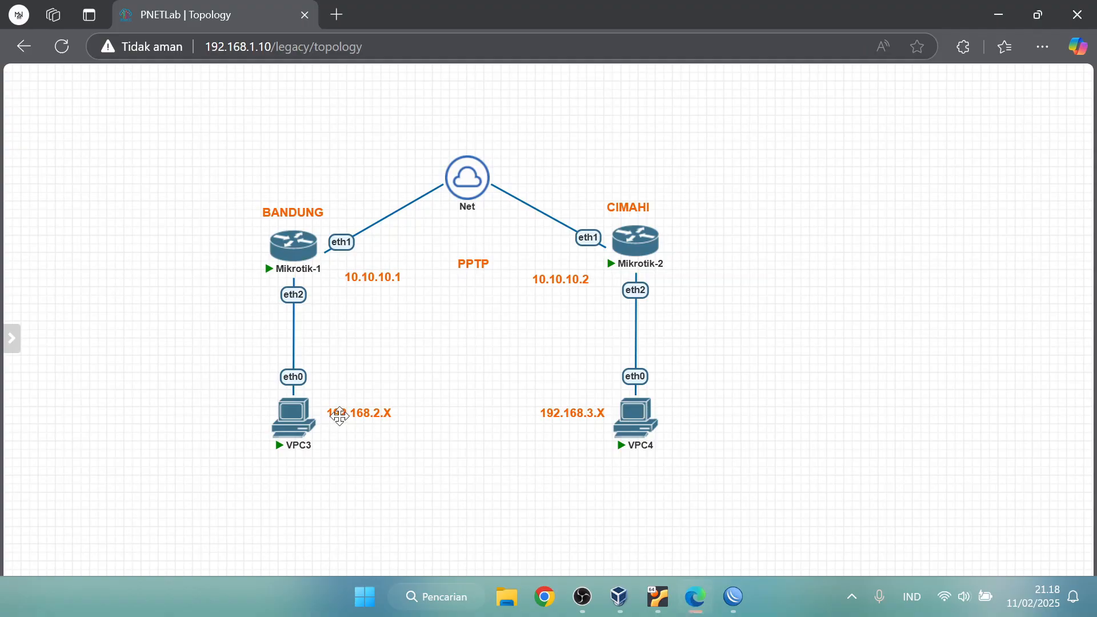
# Rerun the pings from VPC3 to 192.168.3.254 and from VPC4 to 192.168.2.252
pyautogui.click(288, 417)
pyautogui.press('Up')
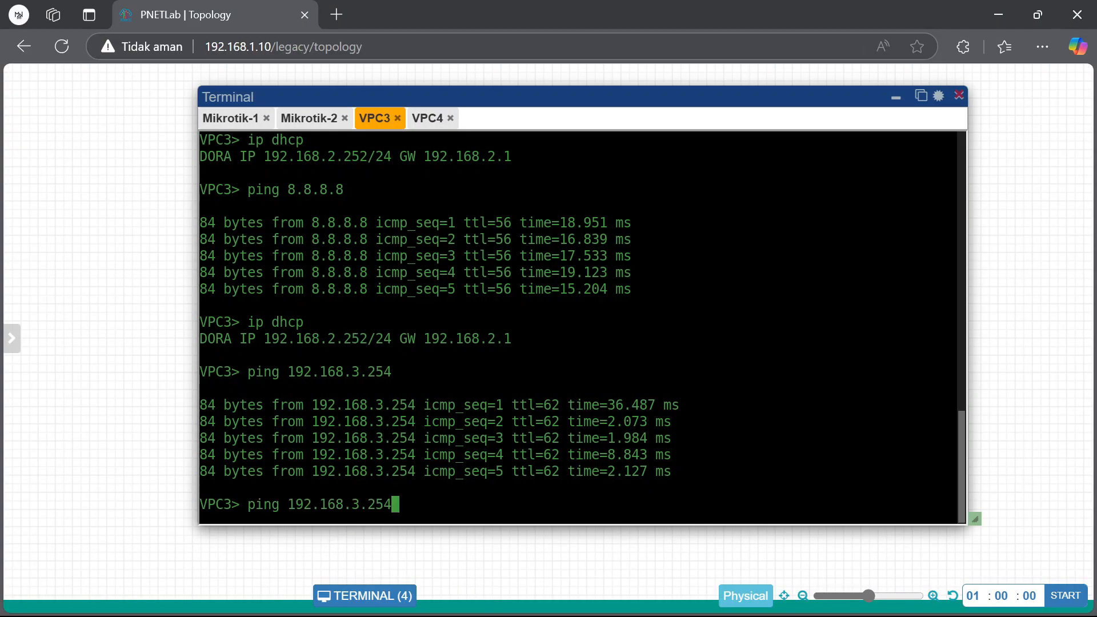
pyautogui.press('Return')
pyautogui.click(432, 118)
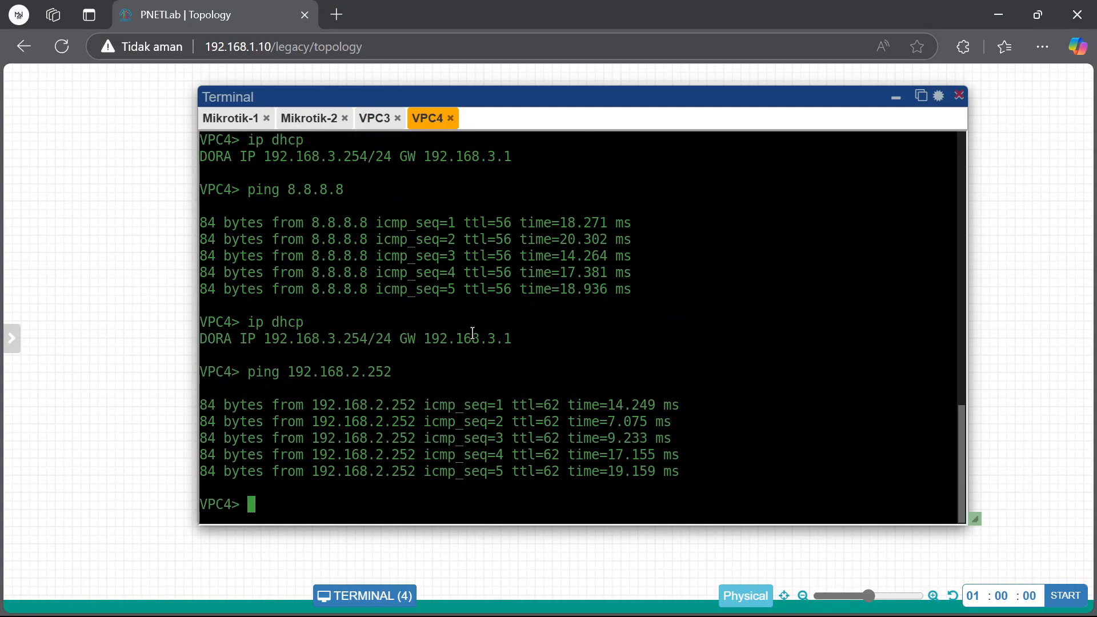
pyautogui.press('Up')
pyautogui.press('Return')
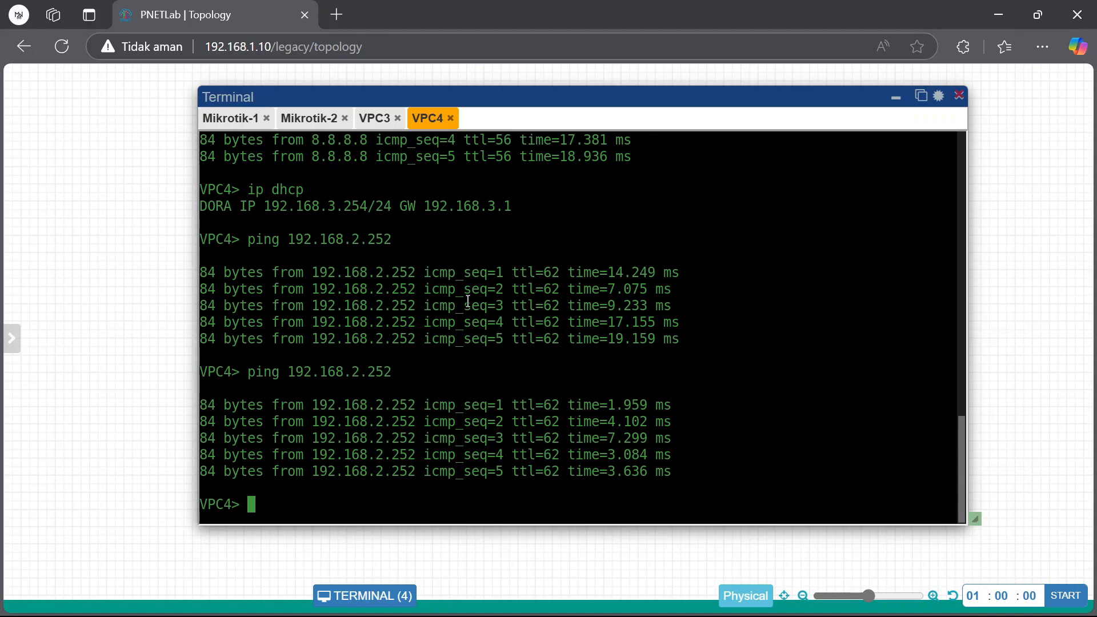
# Look through the VPC3, Mikrotik-2, Mikrotik-1 and VPC4 console tabs
pyautogui.click(373, 119)
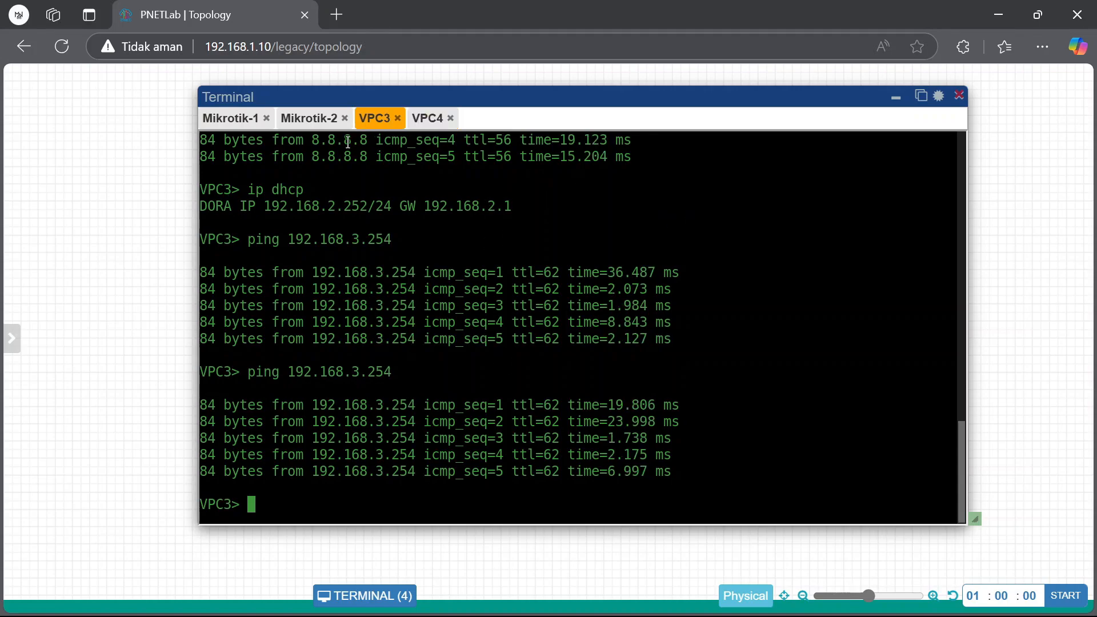
pyautogui.click(314, 121)
pyautogui.click(250, 125)
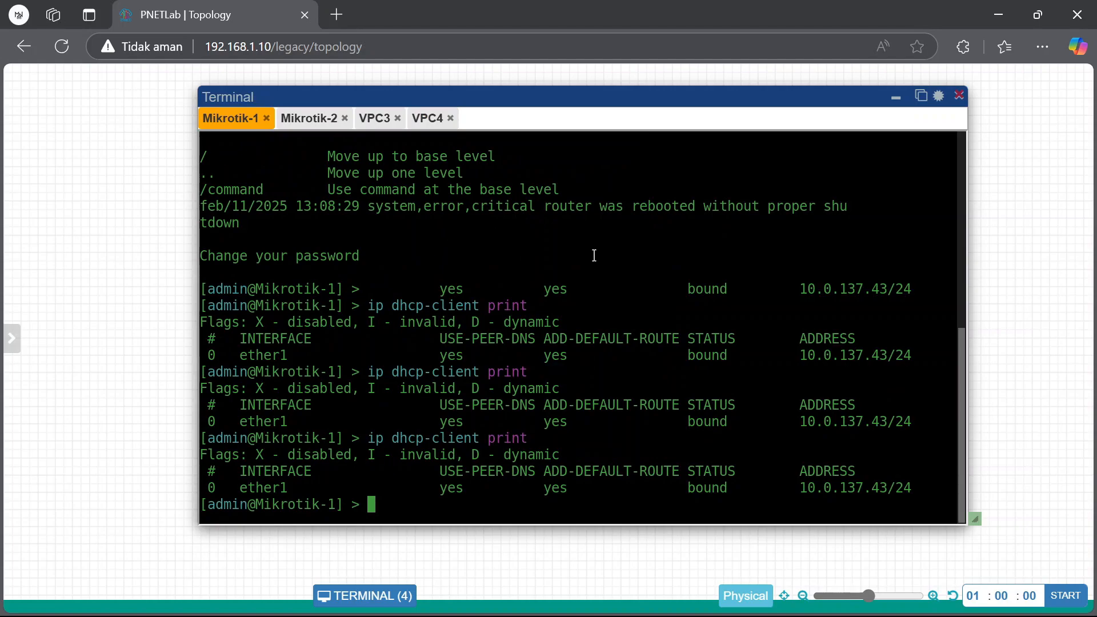
pyautogui.click(313, 119)
pyautogui.click(376, 120)
pyautogui.click(427, 119)
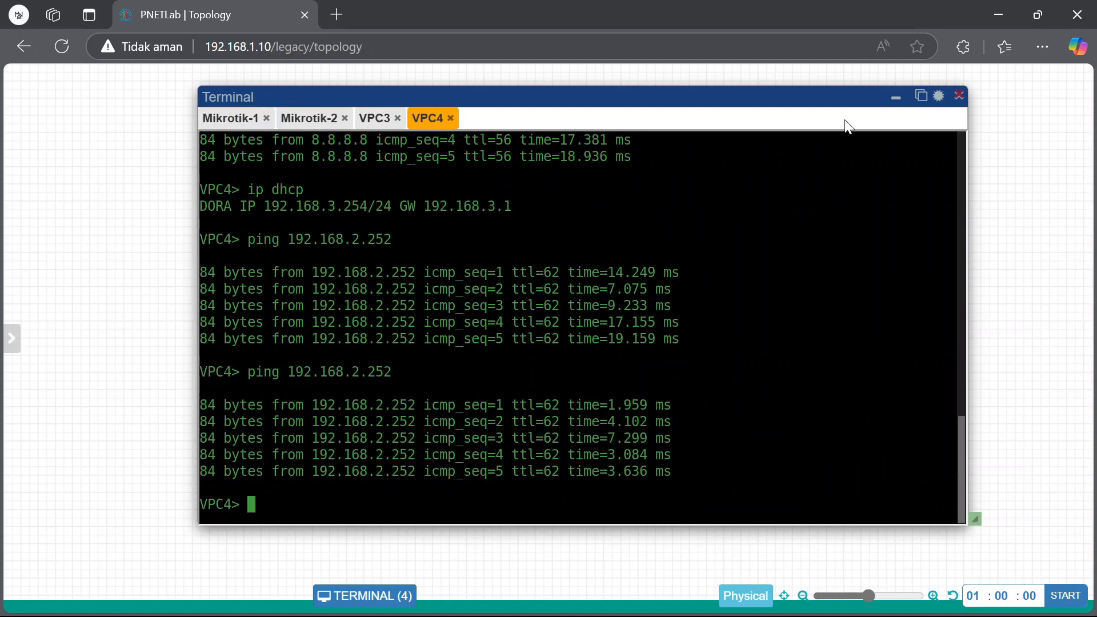
# Rename the topology's PPTP link label to L2TP
pyautogui.click(895, 97)
pyautogui.doubleClick(483, 260)
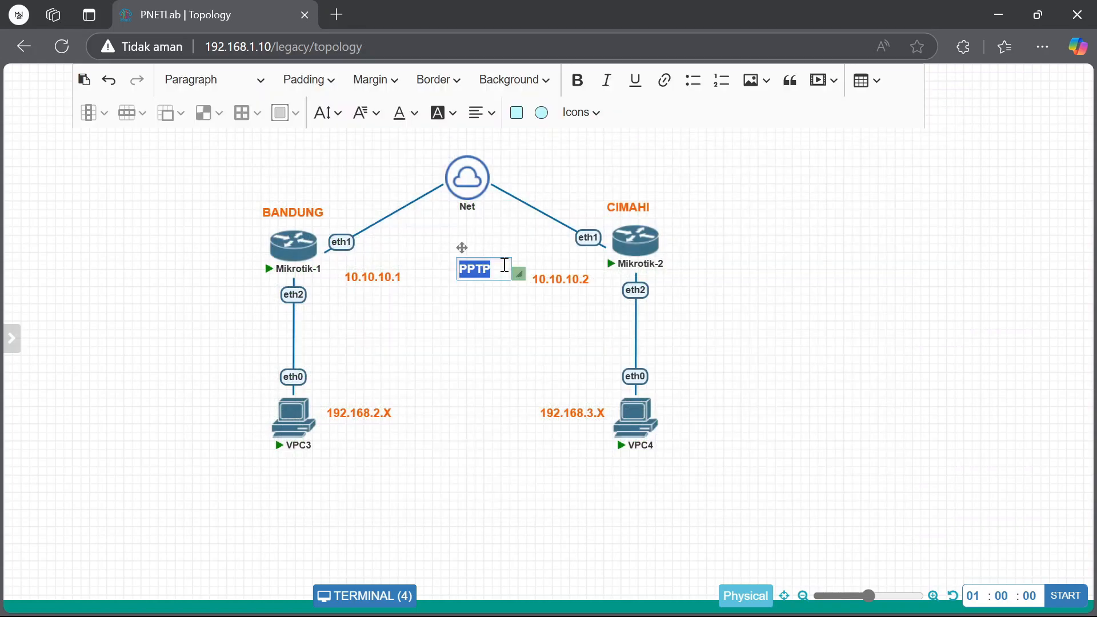
pyautogui.write('L2TP')
pyautogui.click(724, 262)
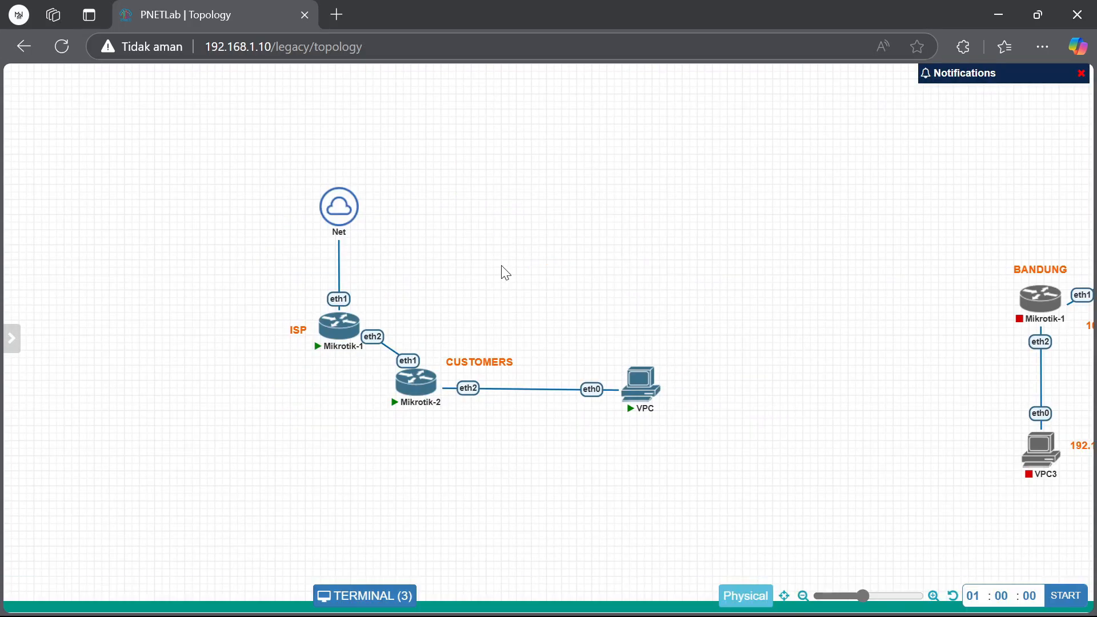
# Open the lab terminal panel at the page top and select the Mikrotik-5 console
pyautogui.moveTo(241, 255); pyautogui.dragTo(688, 454)
pyautogui.click(739, 382)
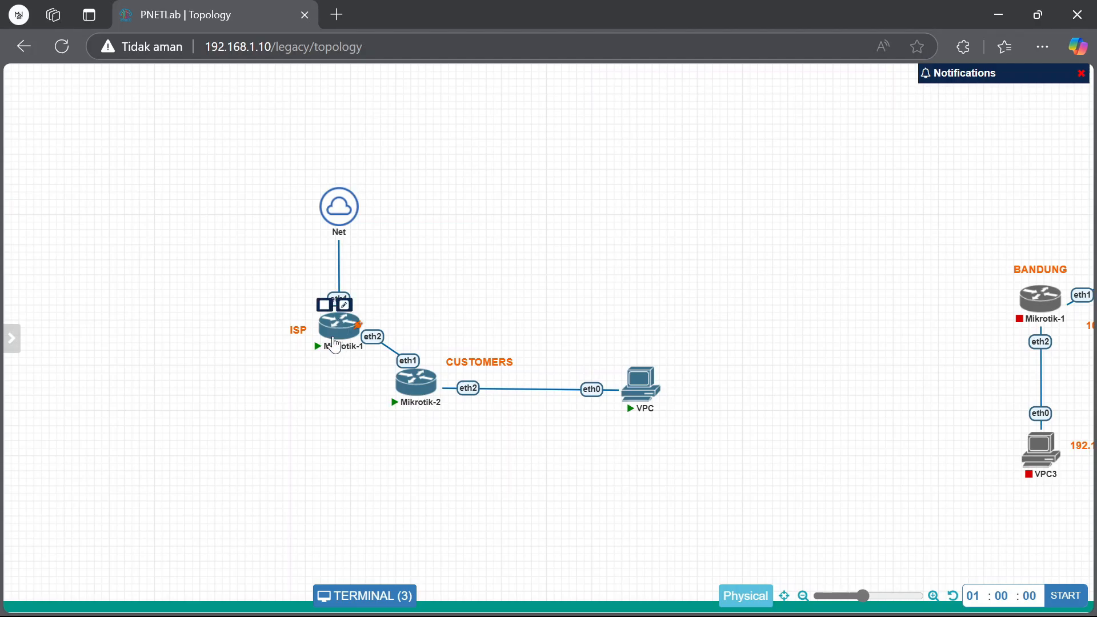
pyautogui.click(380, 596)
pyautogui.moveTo(543, 322); pyautogui.dragTo(442, 135)
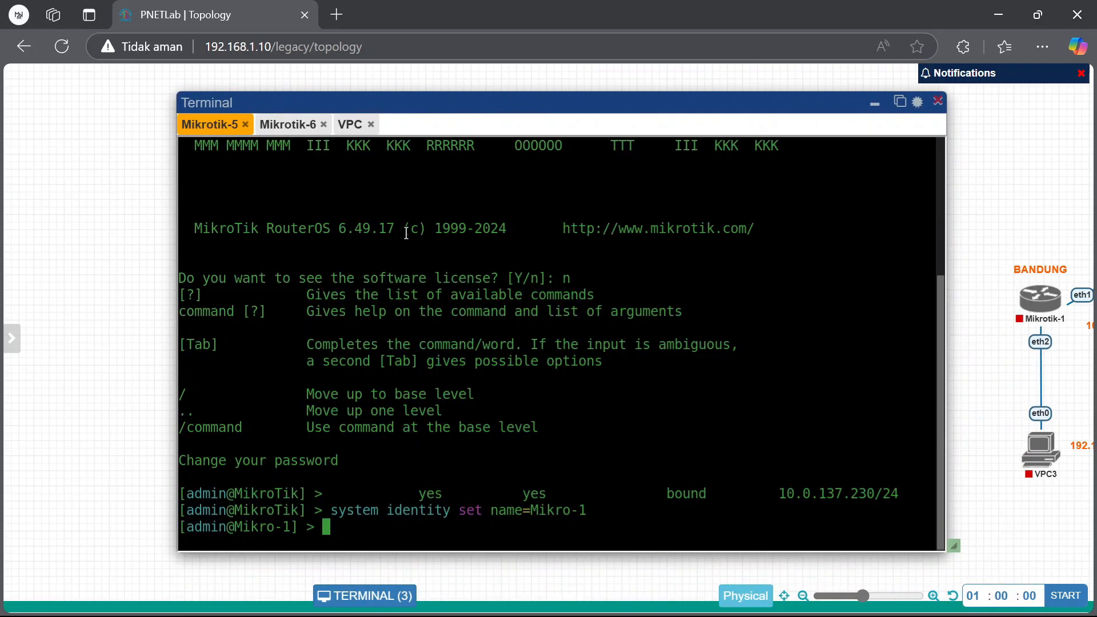
pyautogui.click(288, 124)
pyautogui.click(206, 125)
# Run ip dhcp-client print on Mikrotik-5 and review Mikrotik-6's earlier RoMON and naming commands
pyautogui.write('ip')
pyautogui.press('Up')
pyautogui.press('Up')
pyautogui.press('Return')
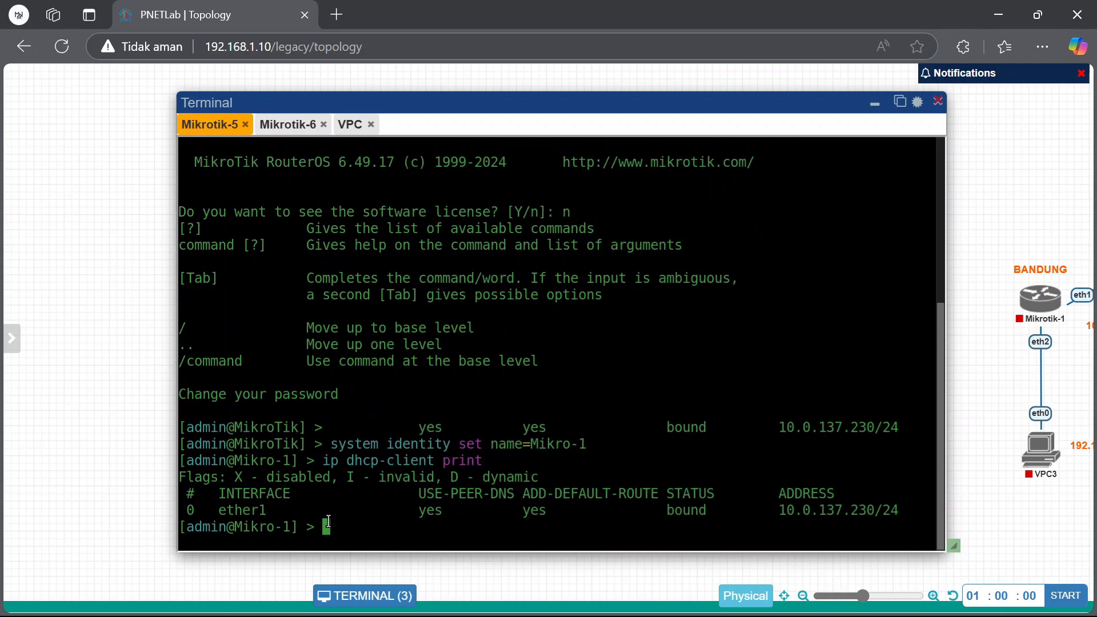
pyautogui.moveTo(324, 463); pyautogui.dragTo(483, 461)
pyautogui.click(288, 124)
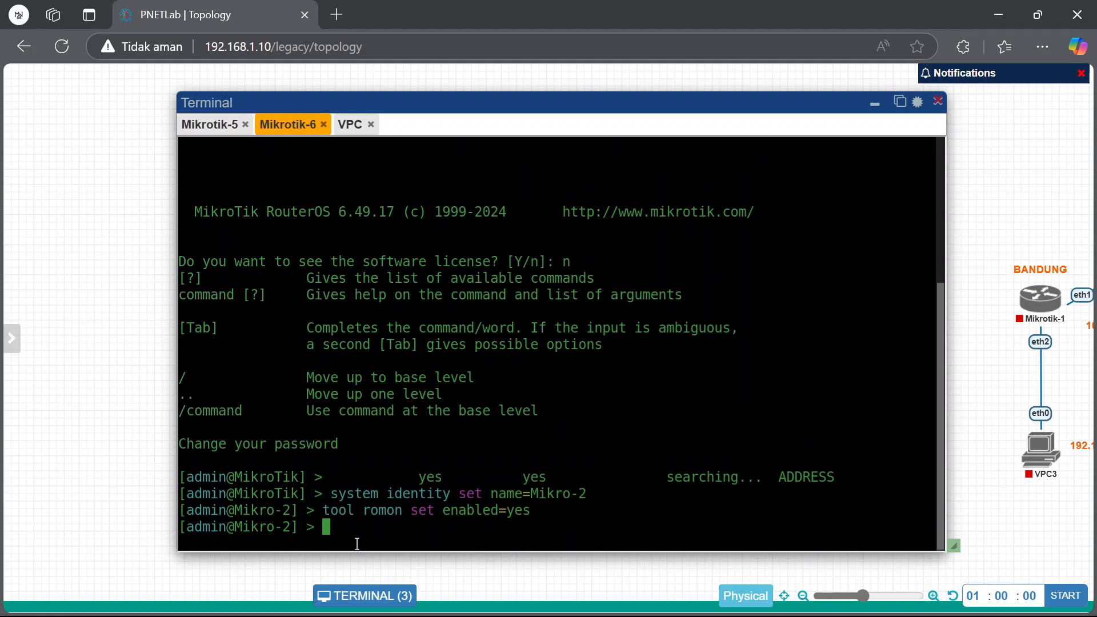
pyautogui.moveTo(327, 510); pyautogui.dragTo(530, 510)
pyautogui.moveTo(330, 494); pyautogui.dragTo(587, 494)
pyautogui.click(211, 124)
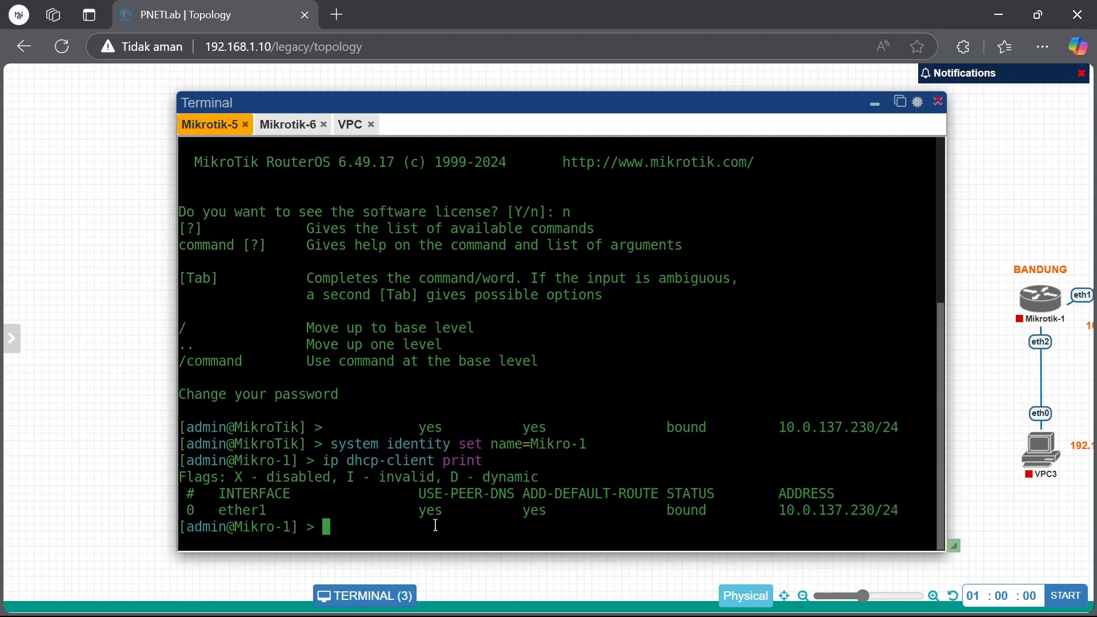
# Launch WinBox from the desktop and connect to the router at 10.0.137.230
pyautogui.click(874, 103)
pyautogui.click(998, 14)
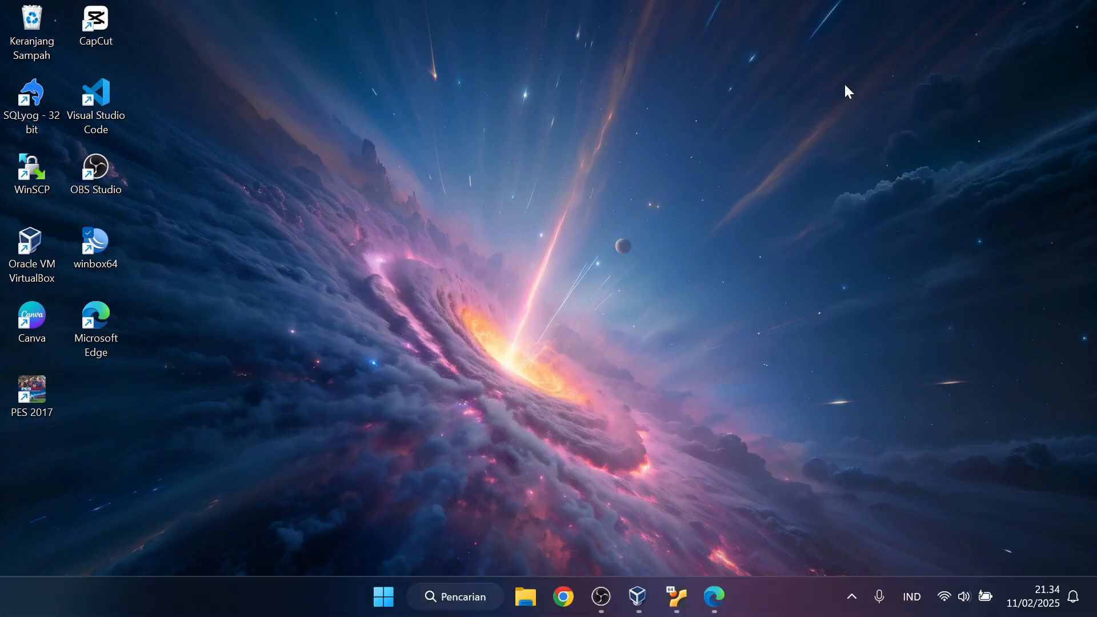
pyautogui.doubleClick(106, 248)
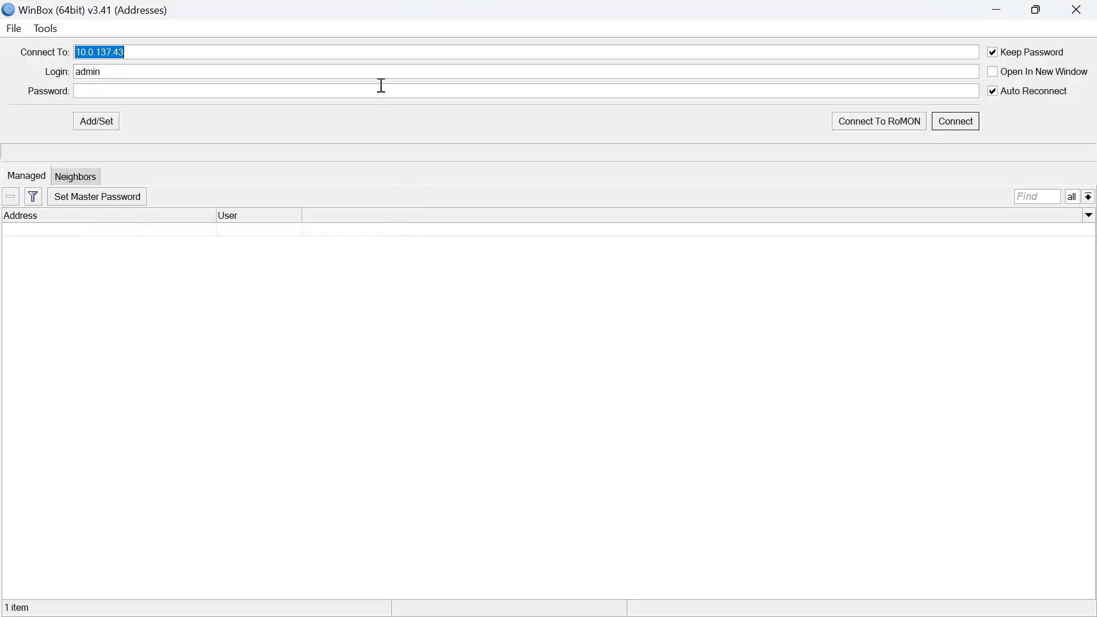
pyautogui.click(386, 55)
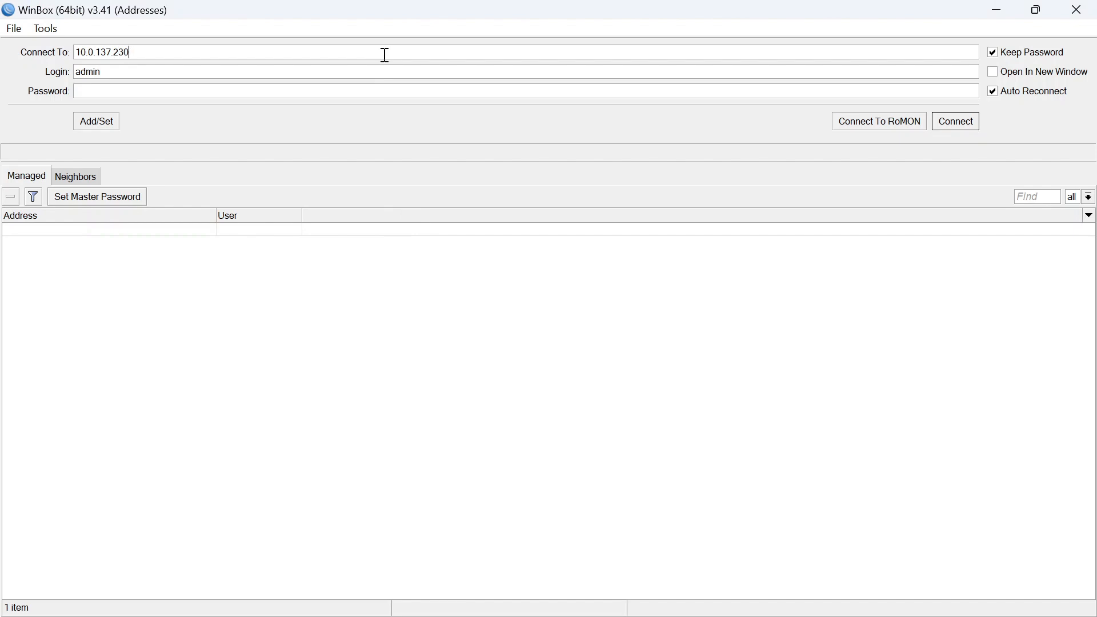
pyautogui.press('Return')
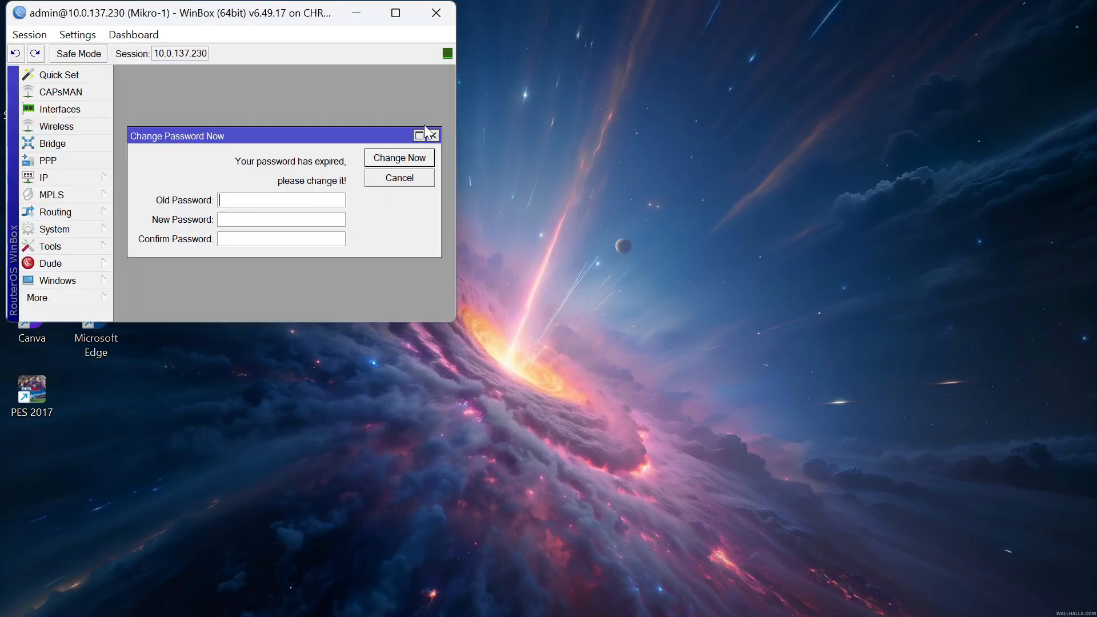
# Dismiss the password-change prompt and rearrange the WinBox session and lab terminal windows
pyautogui.click(432, 135)
pyautogui.click(396, 13)
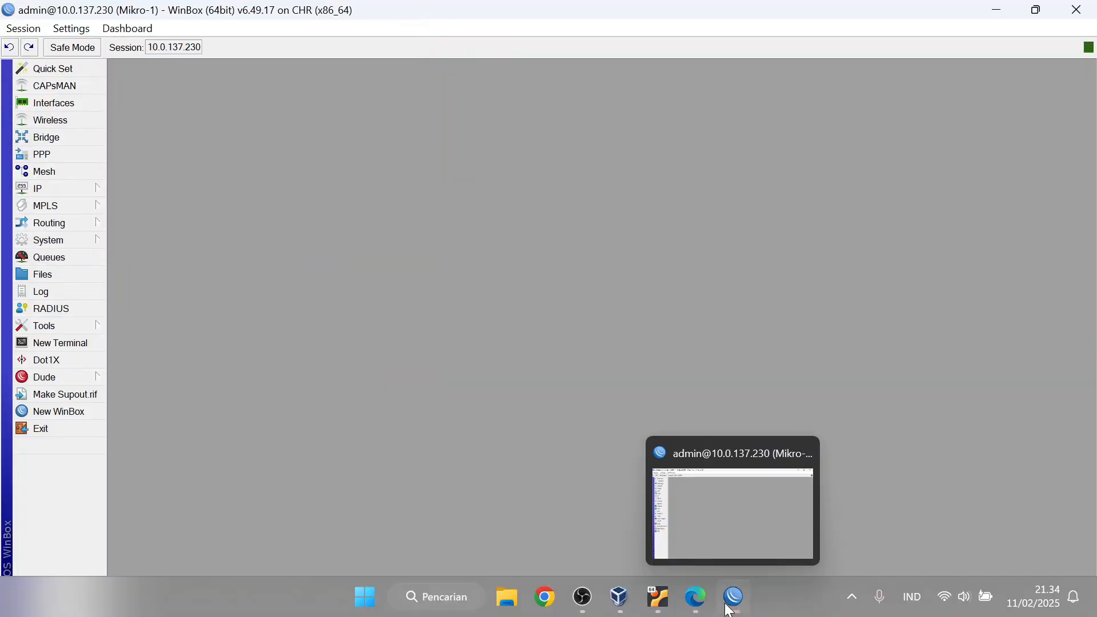
pyautogui.click(737, 597)
pyautogui.click(743, 598)
pyautogui.click(742, 598)
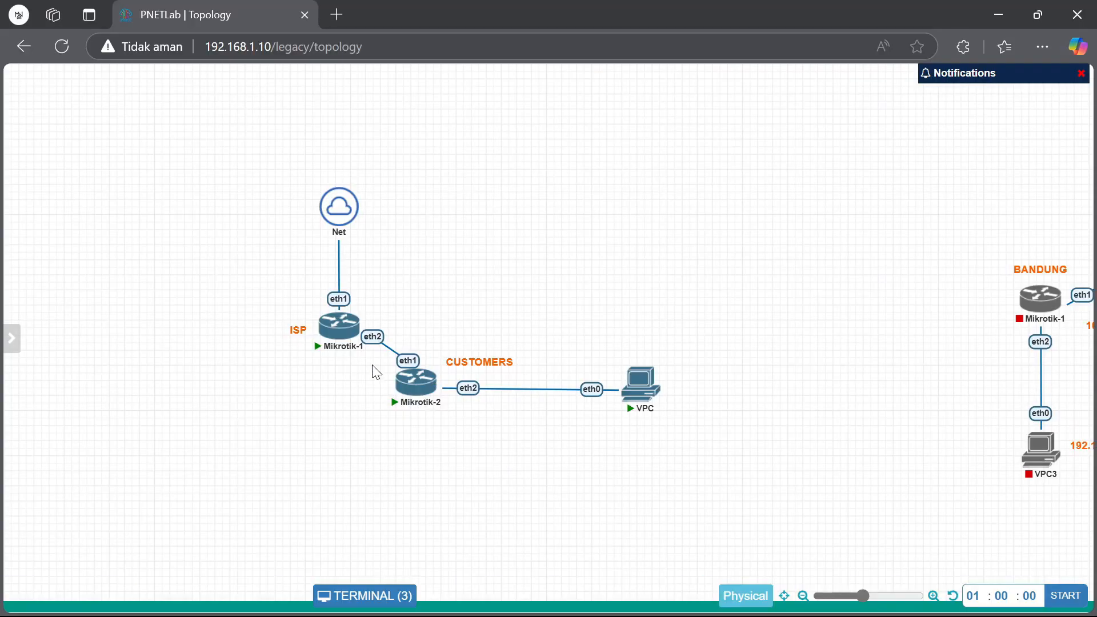
pyautogui.click(383, 605)
pyautogui.moveTo(614, 291); pyautogui.dragTo(526, 89)
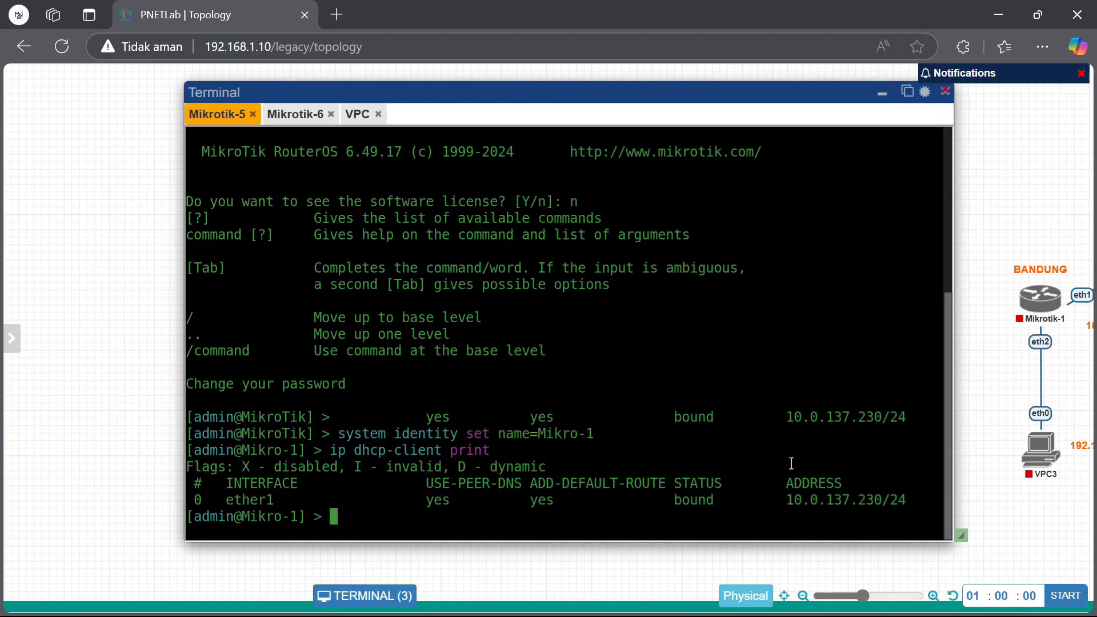
pyautogui.click(881, 93)
pyautogui.click(737, 597)
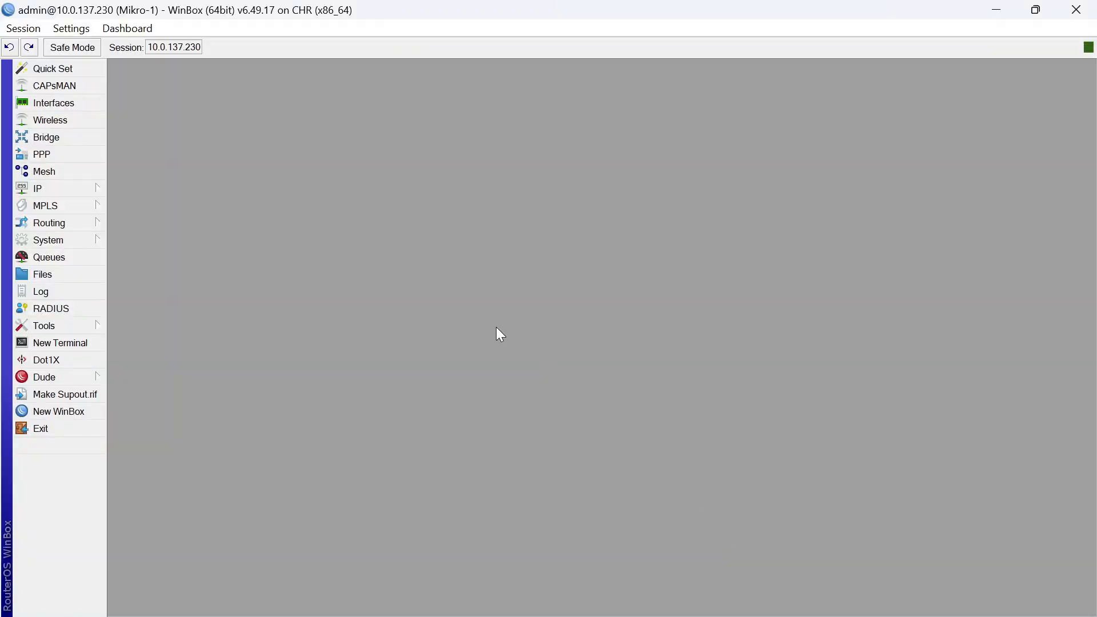
# Enable RoMON on Mikro-1 from Tools > RoMON and confirm with OK
pyautogui.click(85, 241)
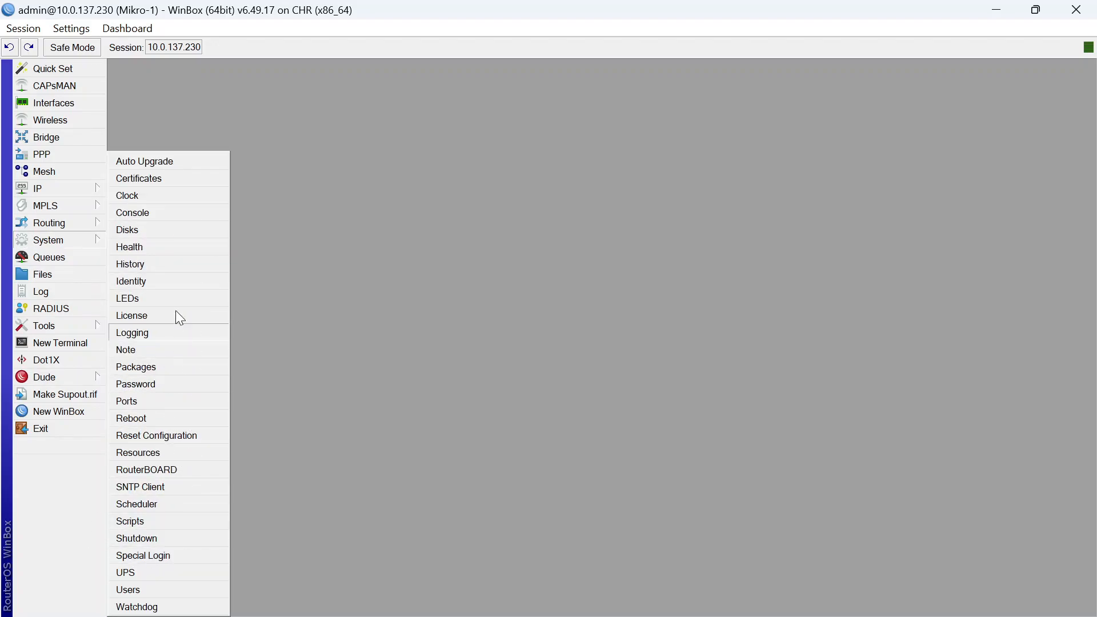
pyautogui.click(310, 291)
pyautogui.click(60, 326)
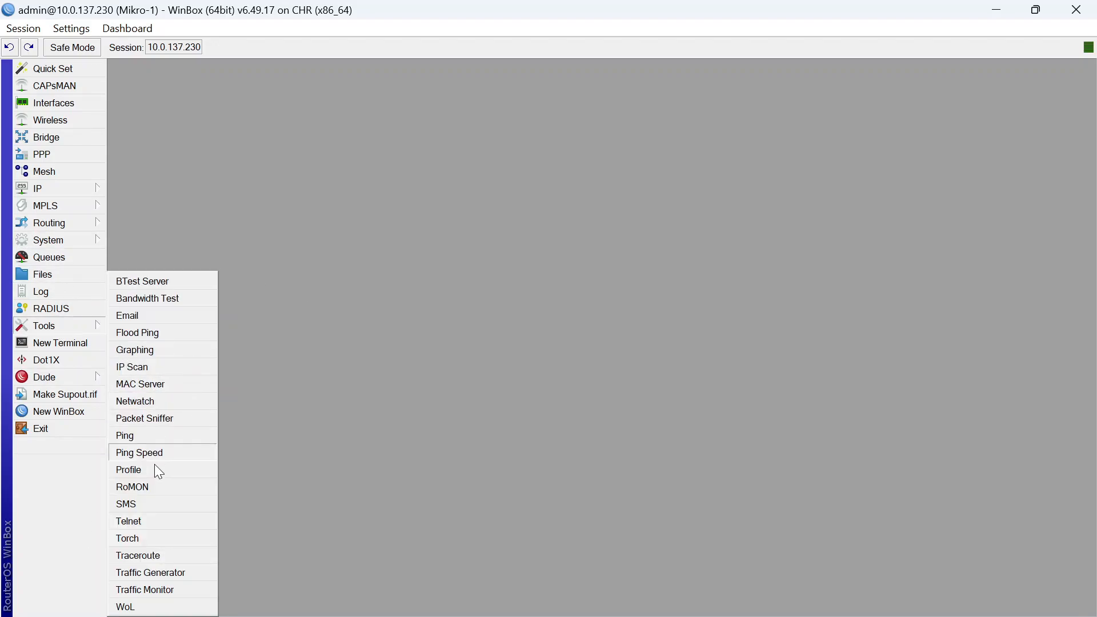
pyautogui.click(155, 483)
pyautogui.click(539, 291)
pyautogui.click(681, 292)
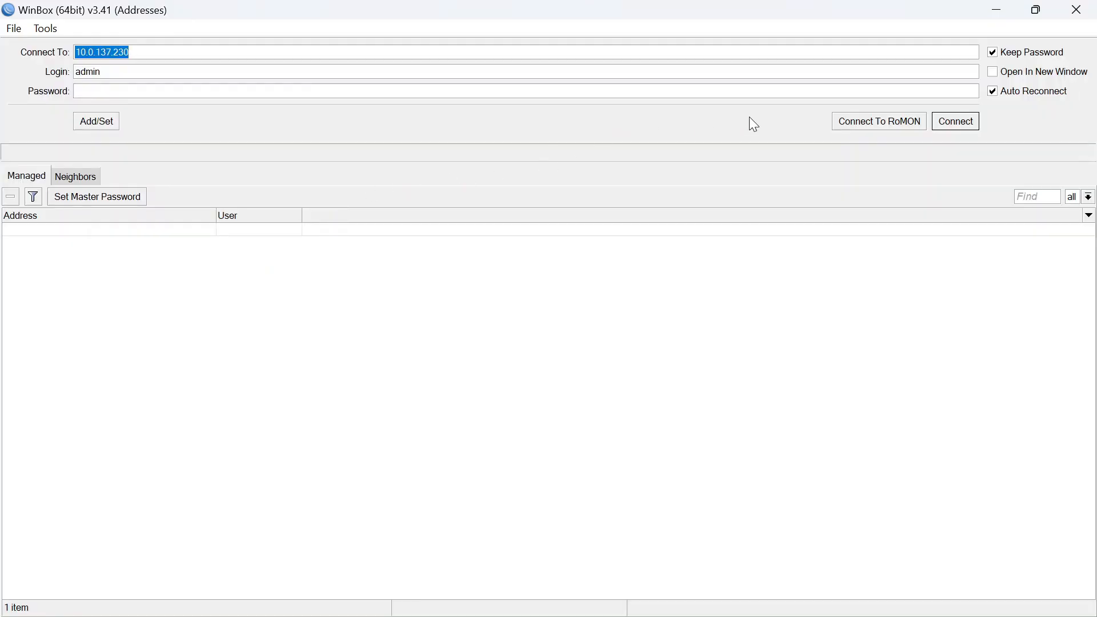
# Connect to neighbor 50:9A:B2:00:1D:03 over RoMON, dismiss its password prompt, then minimize that session
pyautogui.click(868, 120)
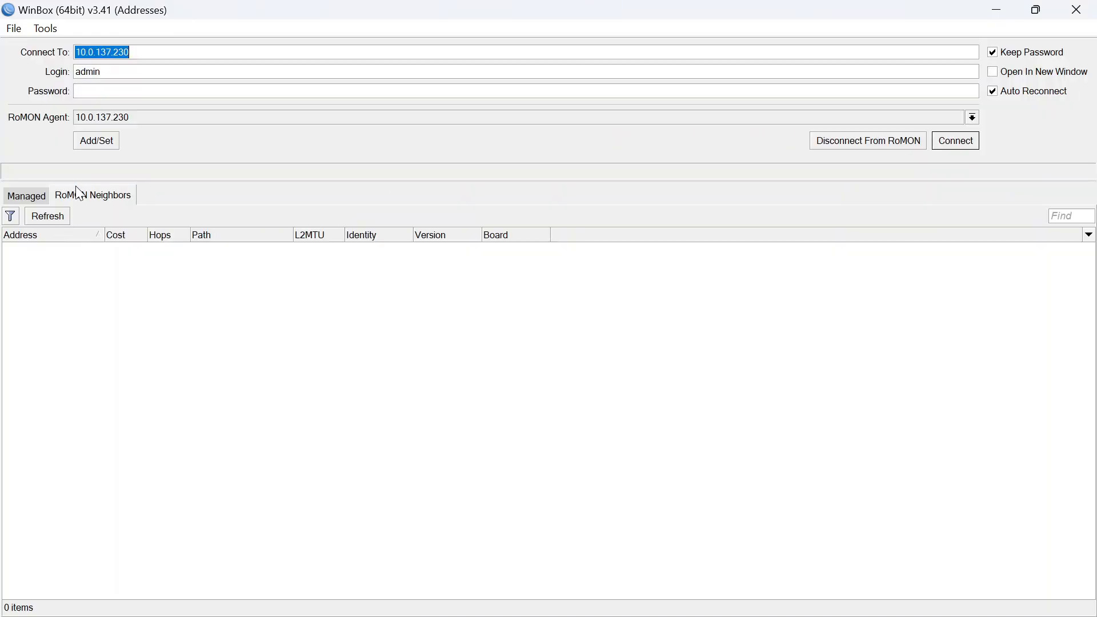
pyautogui.click(202, 247)
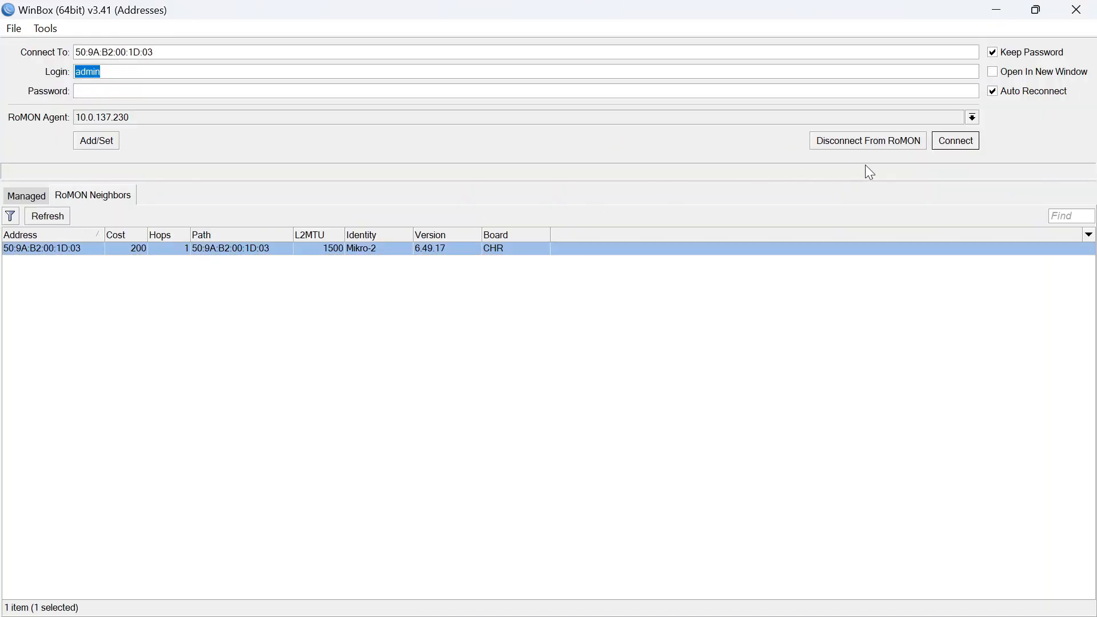
pyautogui.click(939, 141)
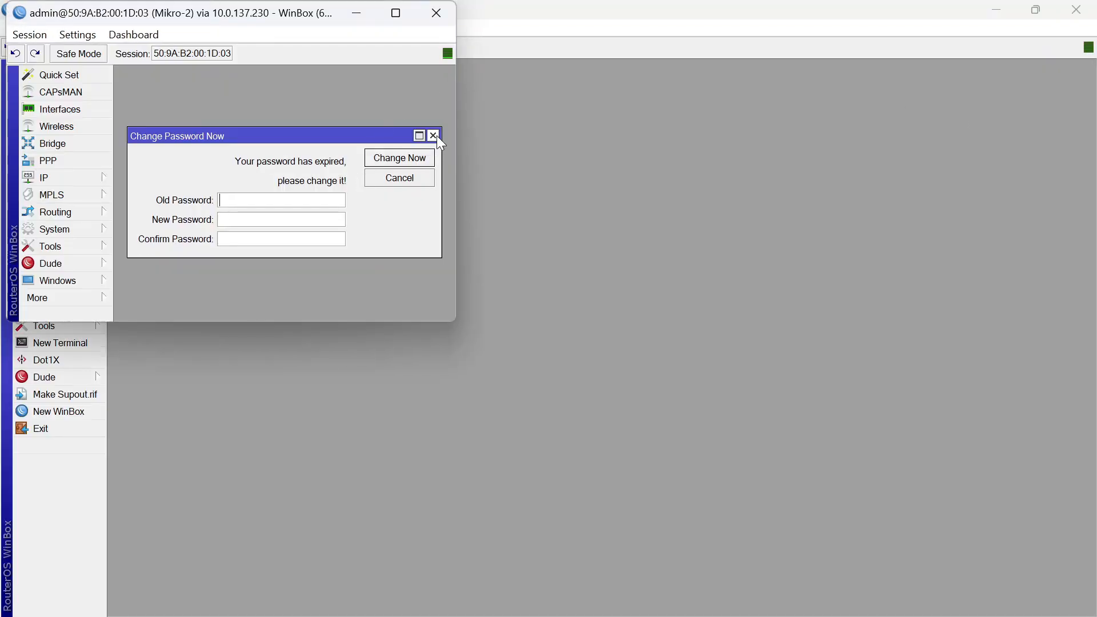
pyautogui.click(436, 135)
pyautogui.click(395, 13)
pyautogui.click(997, 9)
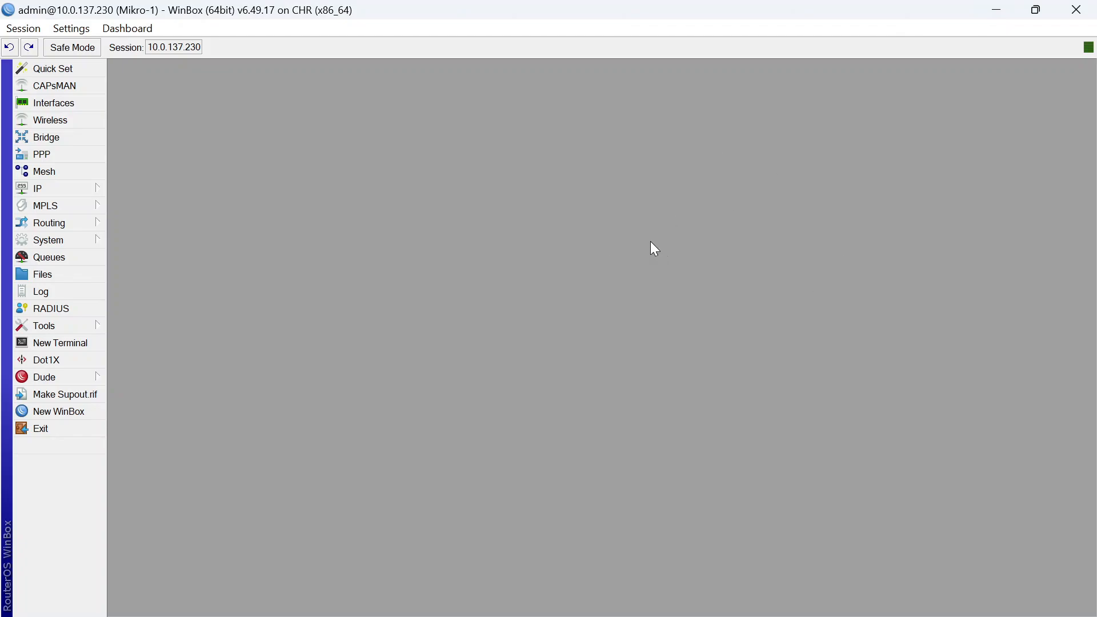
# Cancel a new PPPoE server, close the PPP window, and exit both Mikro-1 and Mikro-2 sessions
pyautogui.click(95, 155)
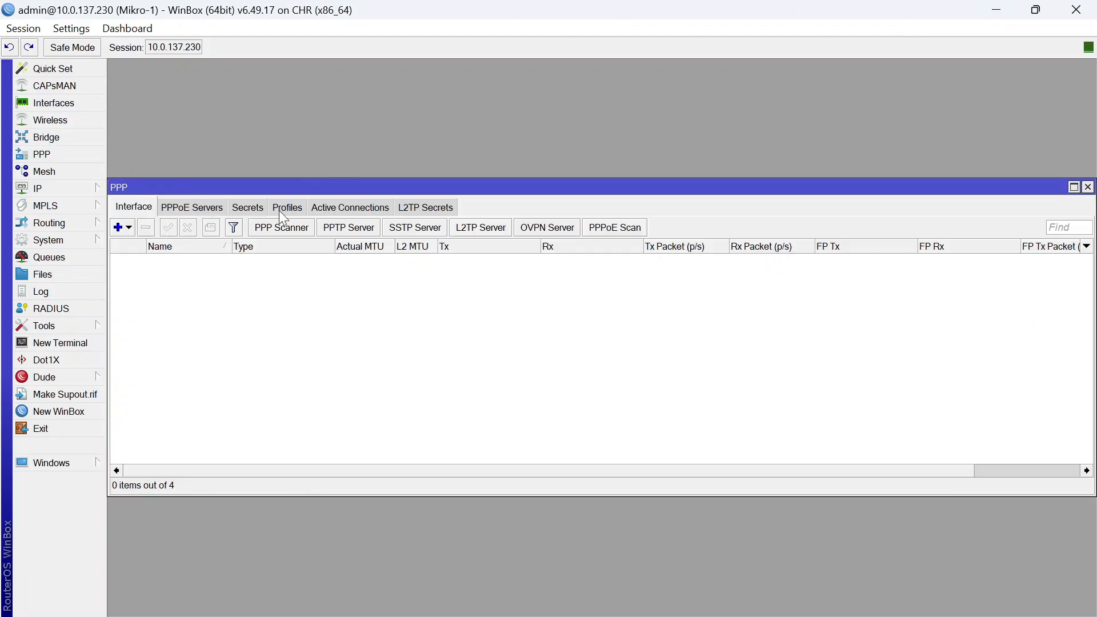
pyautogui.click(220, 208)
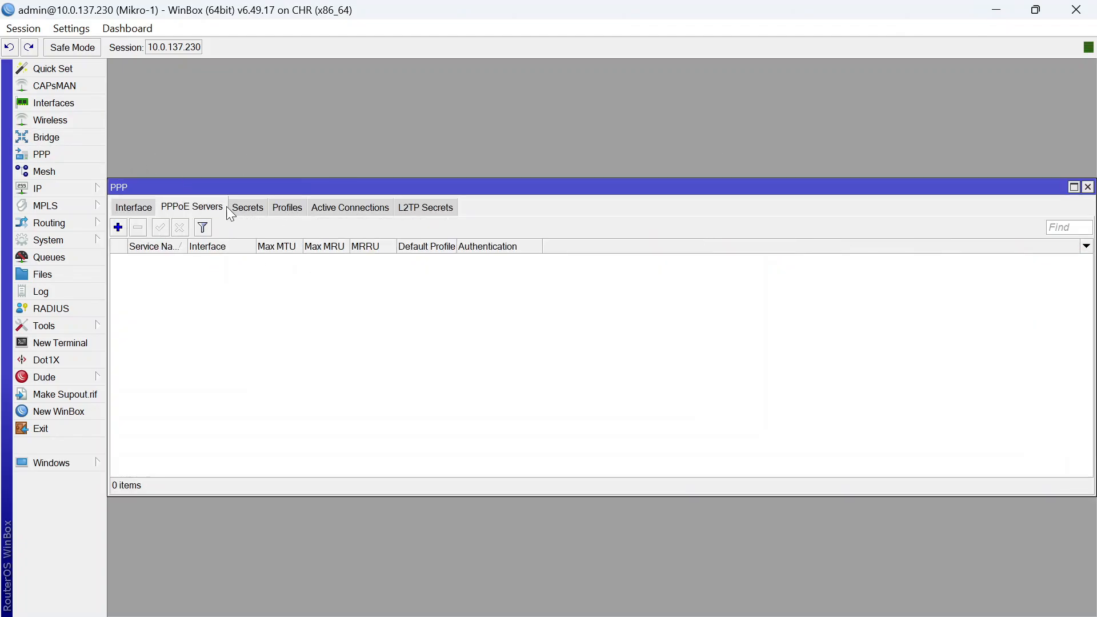
pyautogui.click(118, 227)
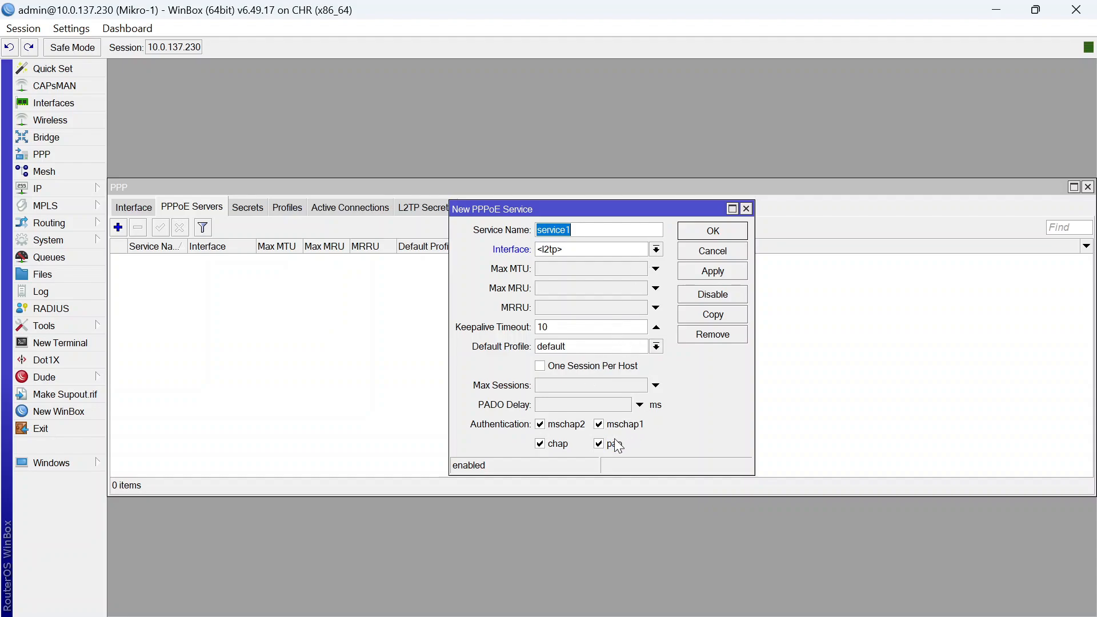
pyautogui.click(592, 366)
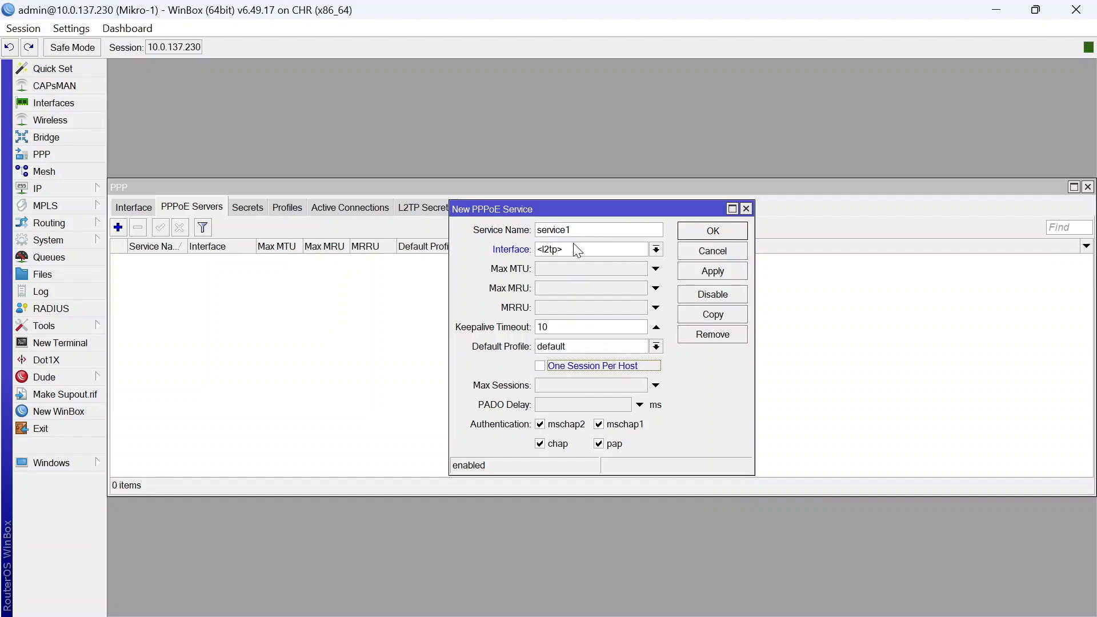
pyautogui.click(745, 208)
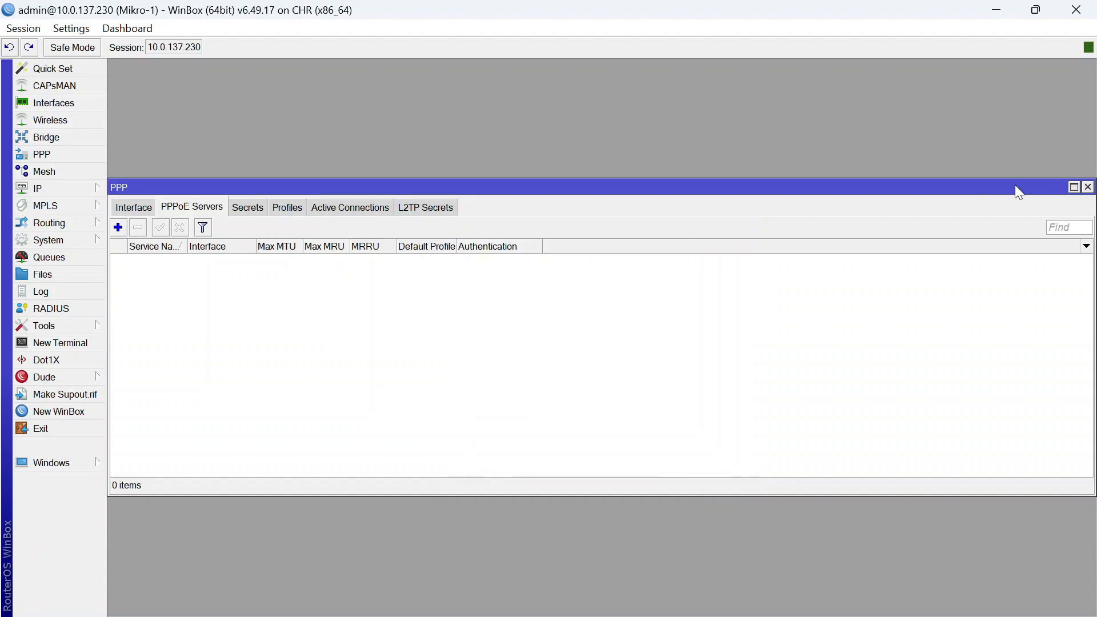
pyautogui.click(1087, 188)
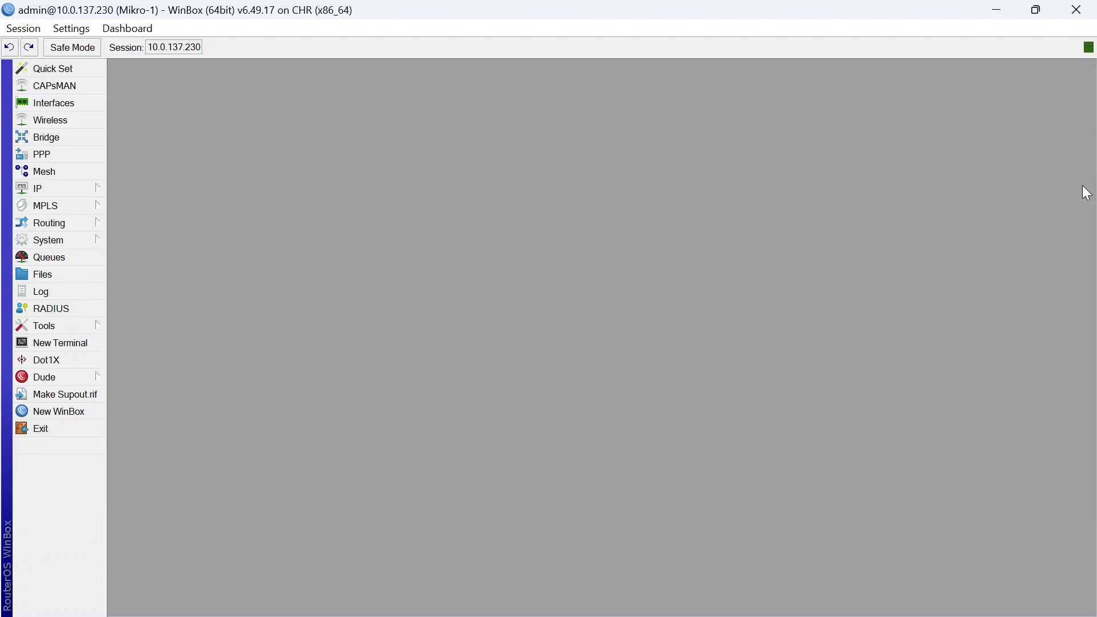
pyautogui.click(70, 432)
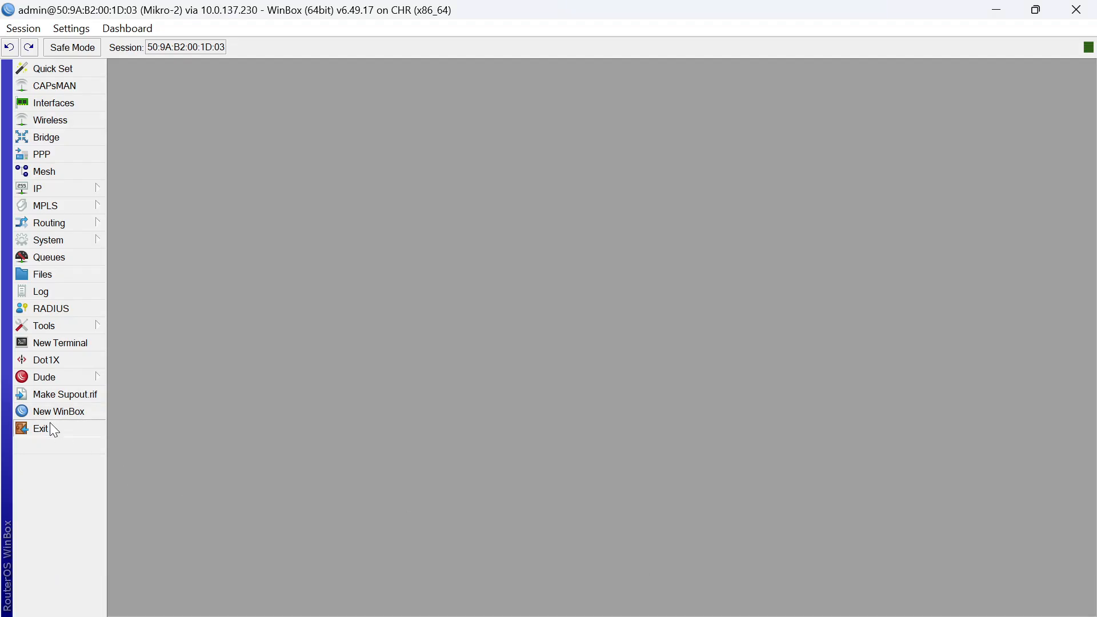
pyautogui.click(50, 423)
# Resave the node settings of Mikrotik-2 and Mikrotik-1 with the mikrotik-6.49 image
pyautogui.click(425, 358)
pyautogui.click(619, 243)
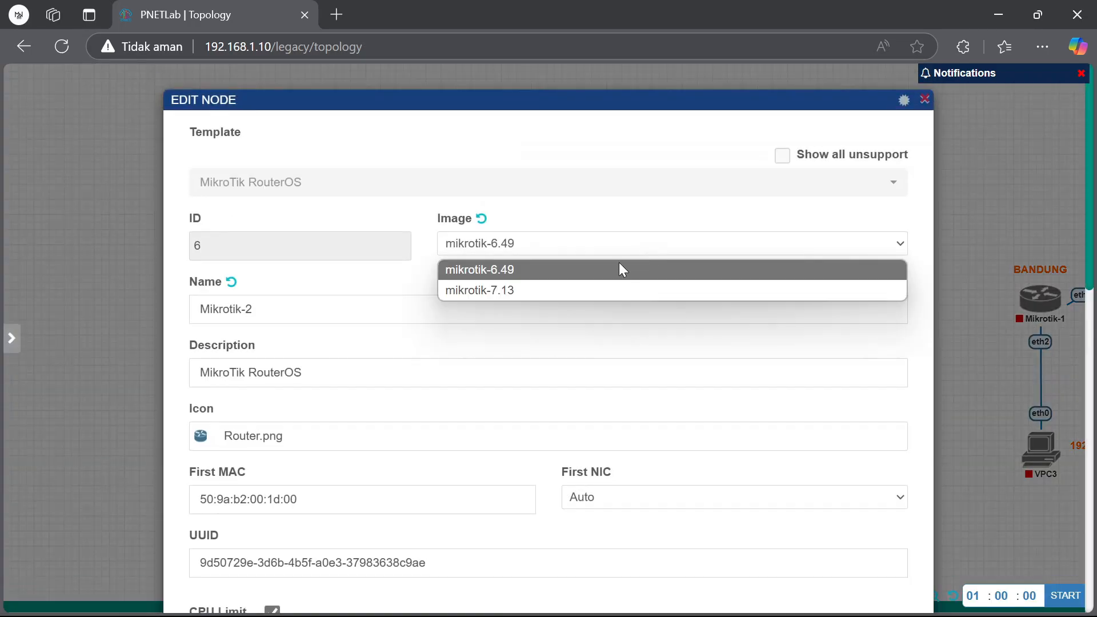
pyautogui.click(605, 289)
pyautogui.scroll(-10, 598, 309)
pyautogui.click(502, 559)
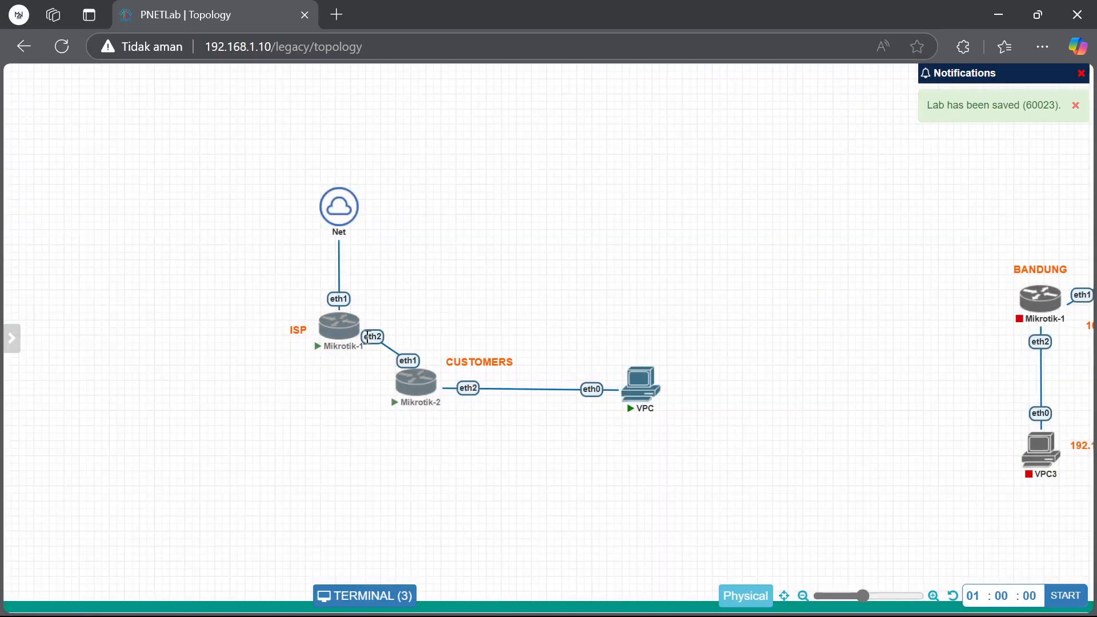
pyautogui.click(345, 306)
pyautogui.click(642, 242)
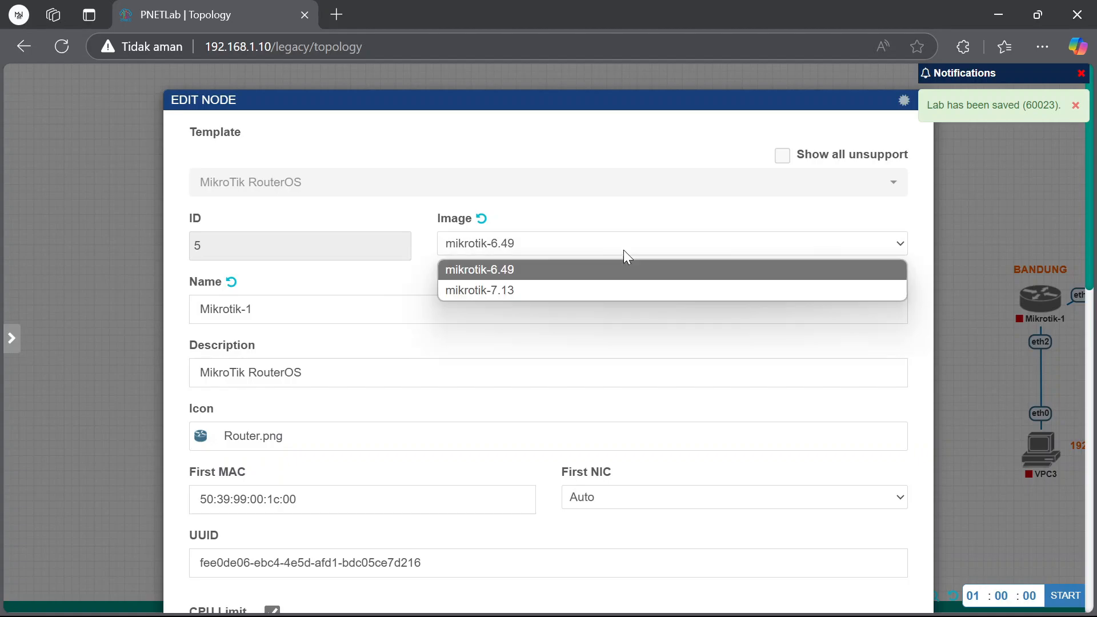
pyautogui.scroll(-5, 607, 302)
pyautogui.scroll(-5, 606, 302)
pyautogui.click(508, 558)
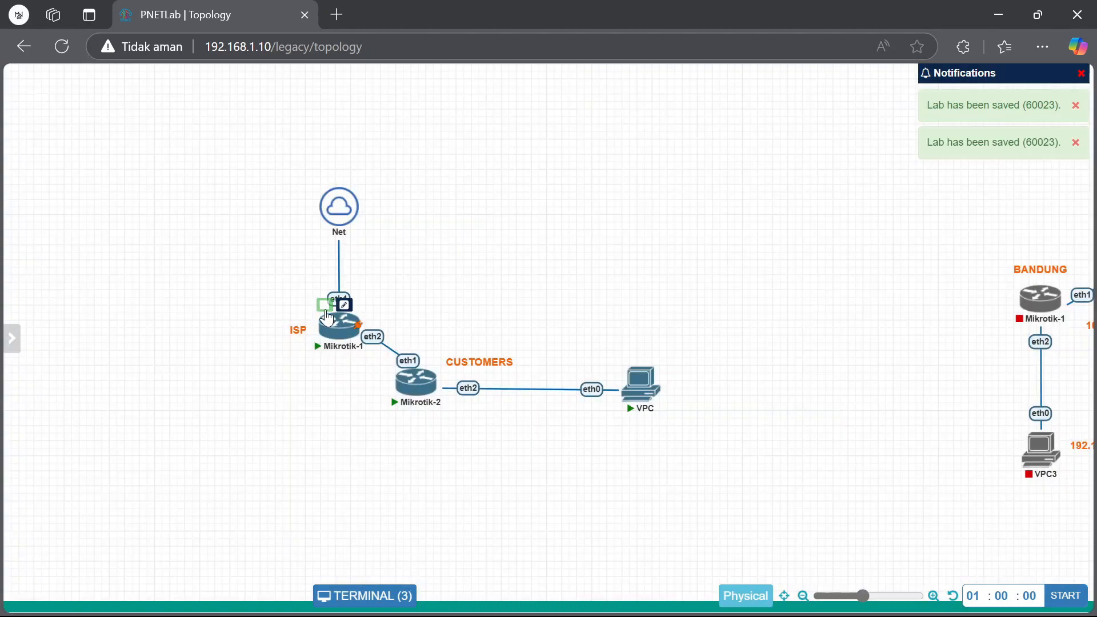
# Box-select both Mikrotik routers and start the selected nodes
pyautogui.moveTo(415, 382)
pyautogui.moveTo(340, 334)
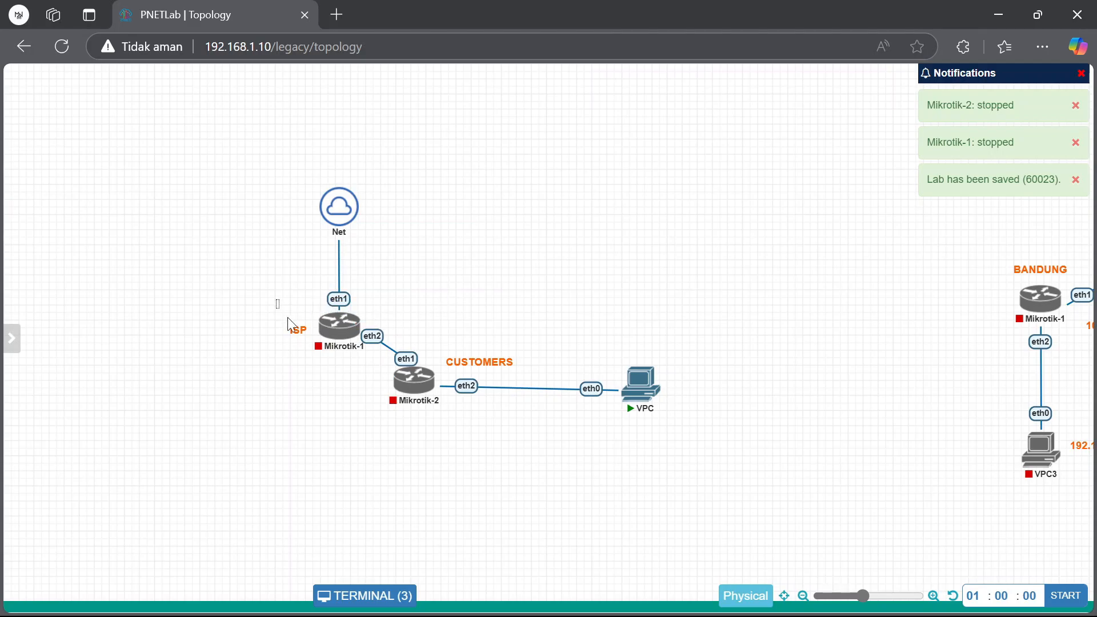
pyautogui.moveTo(277, 300); pyautogui.dragTo(514, 432)
pyautogui.rightClick(406, 384)
pyautogui.click(472, 99)
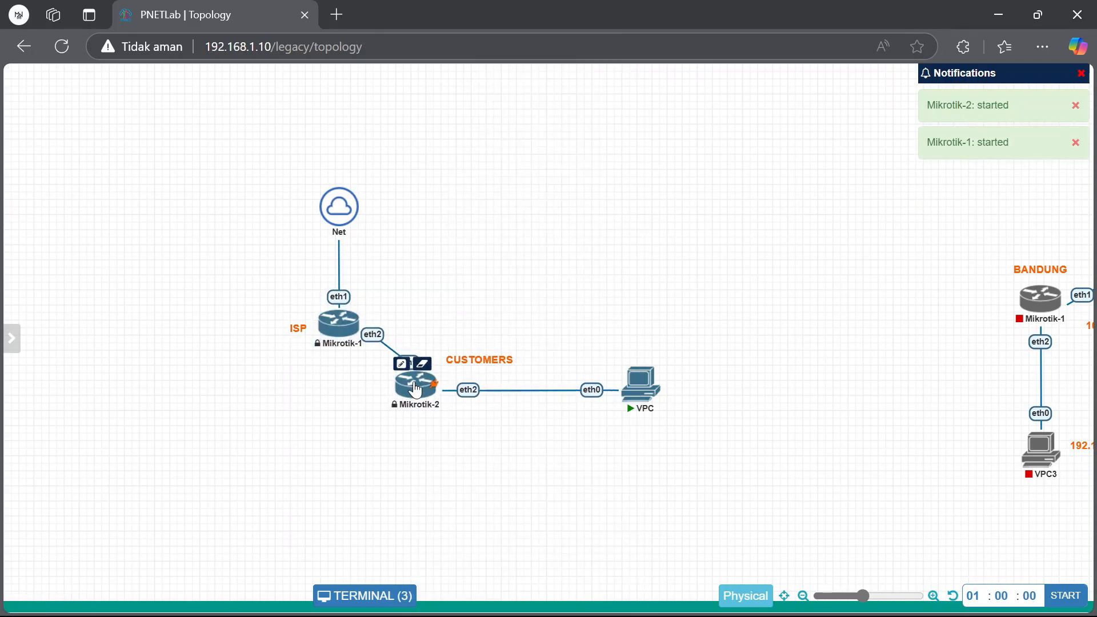
# Reconnect the Mikrotik-5 and Mikrotik-6 consoles and move the ISP label beside Mikrotik-1
pyautogui.click(337, 326)
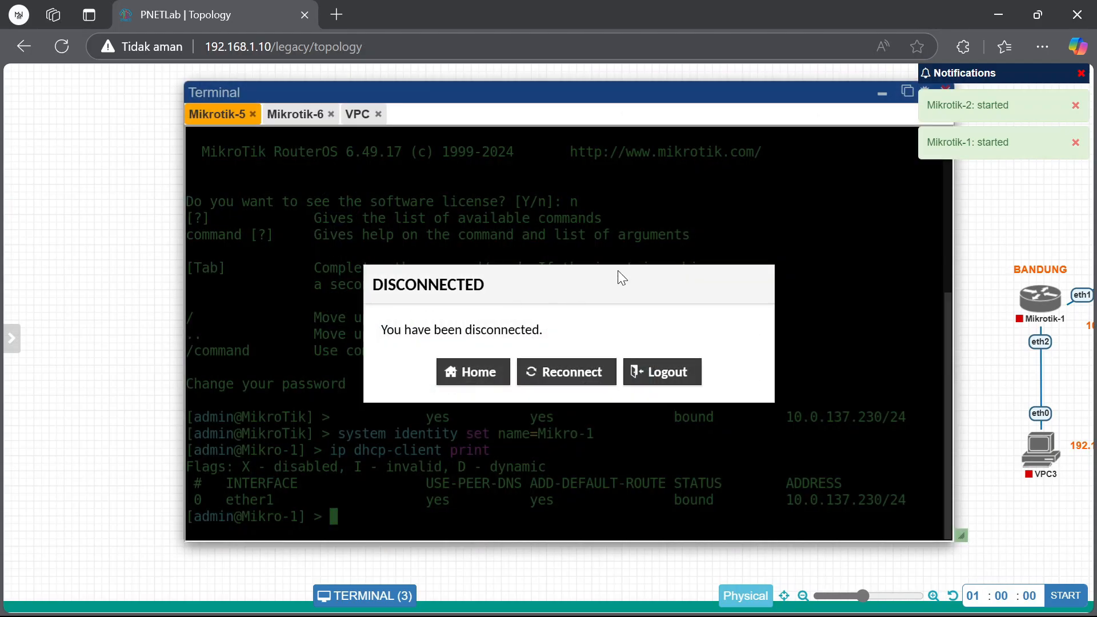
pyautogui.click(566, 380)
pyautogui.click(295, 114)
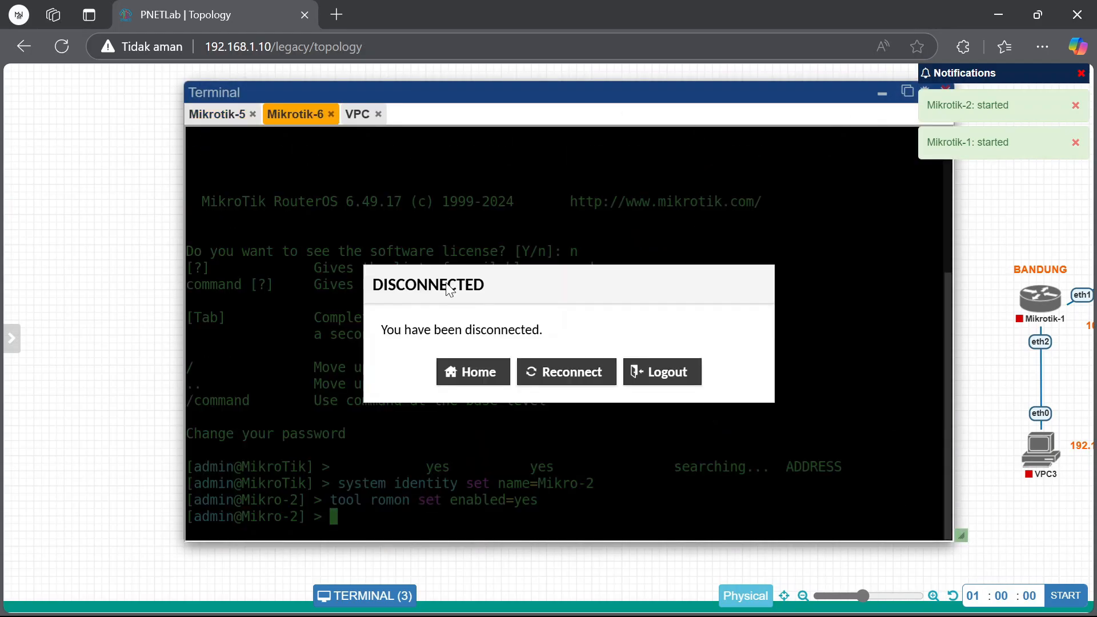
pyautogui.click(566, 372)
pyautogui.click(220, 114)
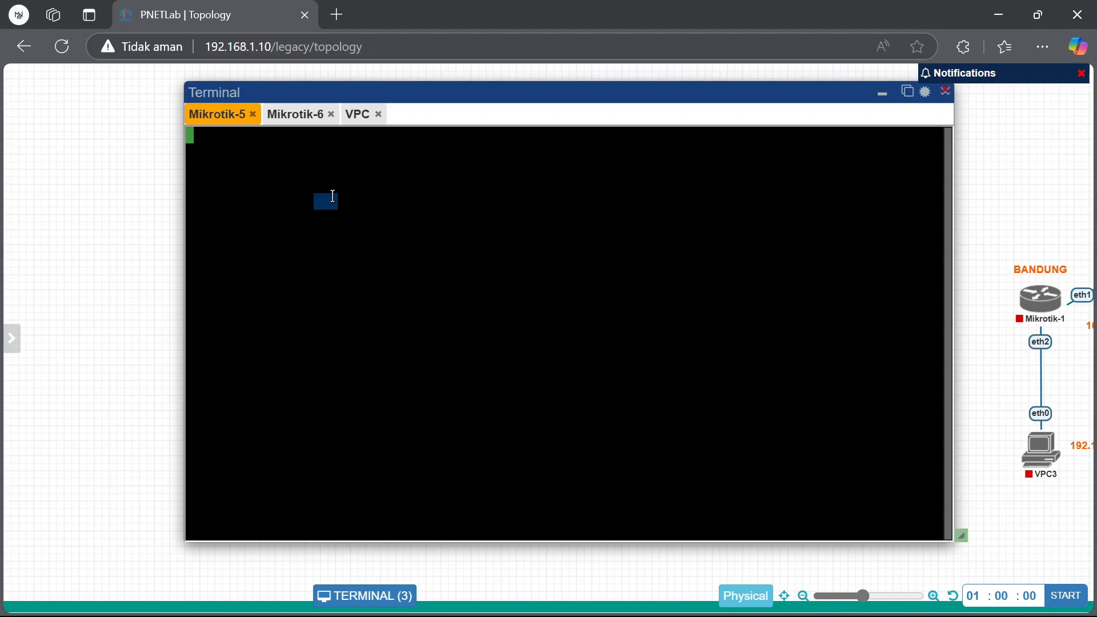
pyautogui.click(280, 115)
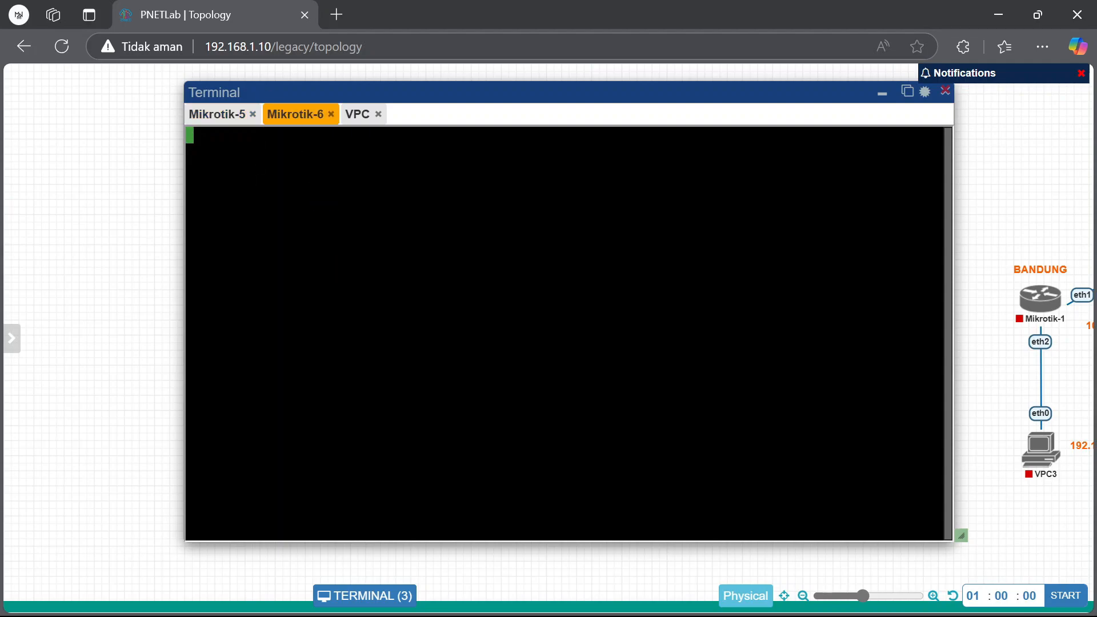
pyautogui.click(882, 93)
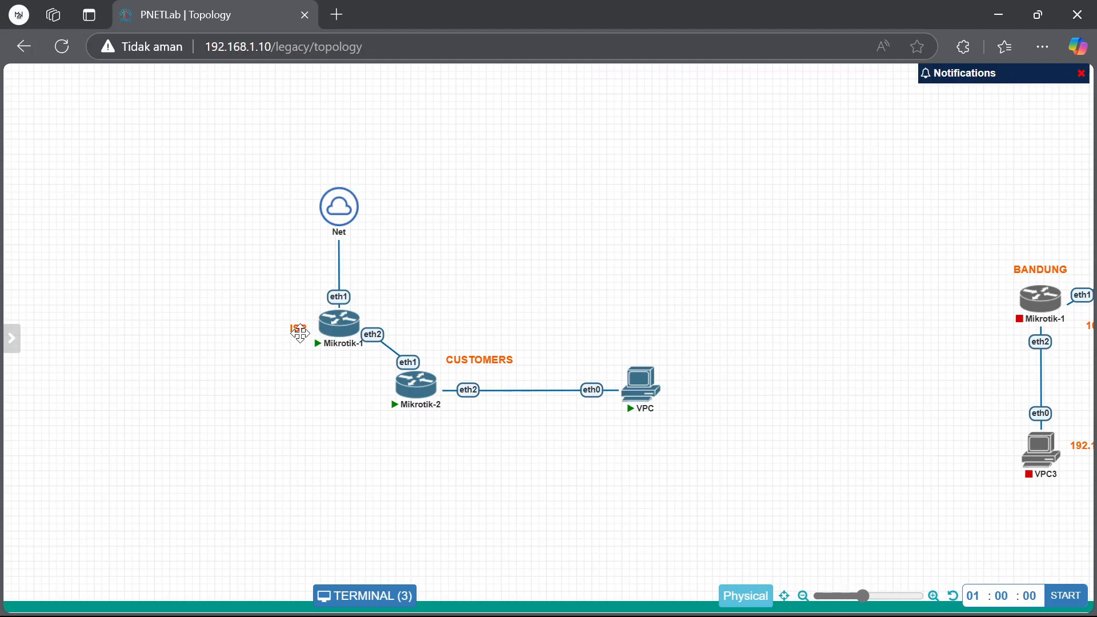
pyautogui.moveTo(299, 328); pyautogui.dragTo(391, 317)
# Reopen the console window and check the Mikrotik-6 and Mikrotik-5 tabs
pyautogui.click(407, 604)
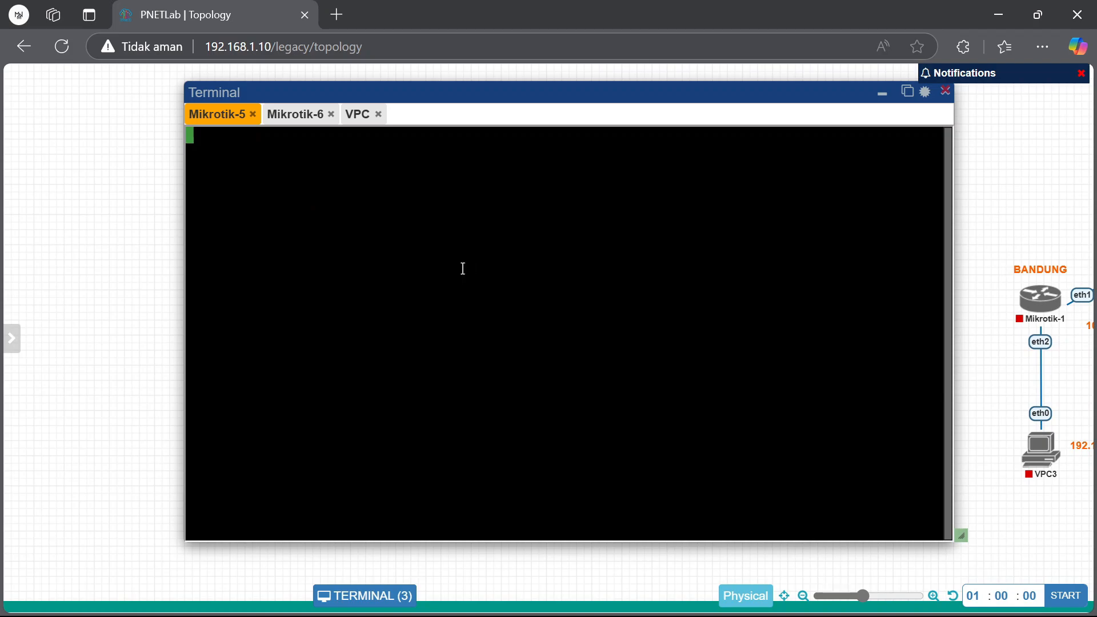
pyautogui.click(296, 119)
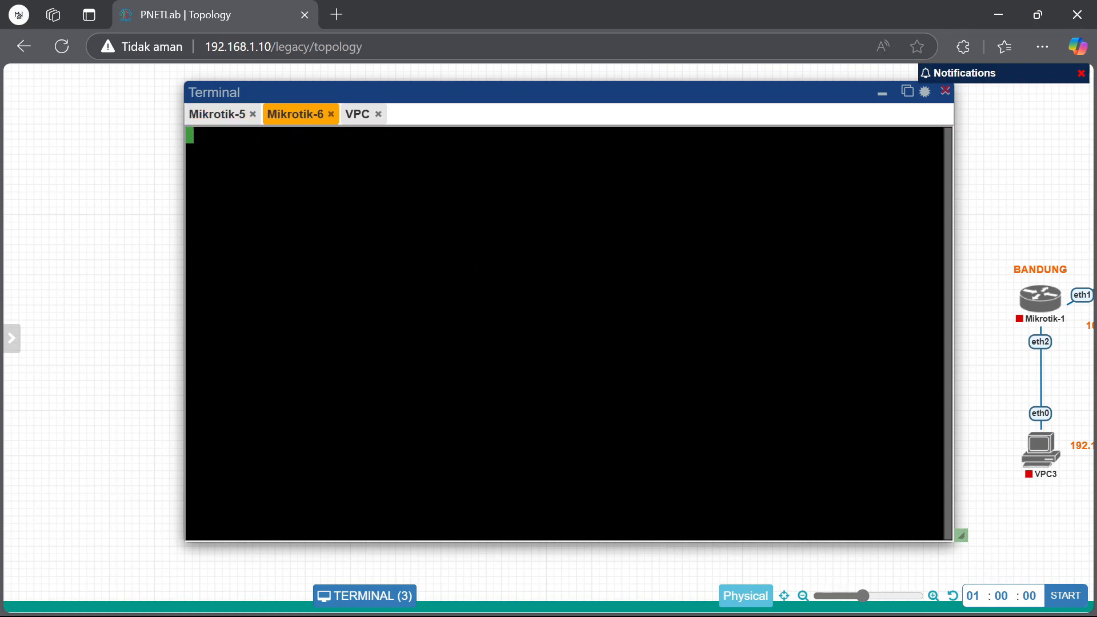
pyautogui.click(217, 117)
pyautogui.click(880, 95)
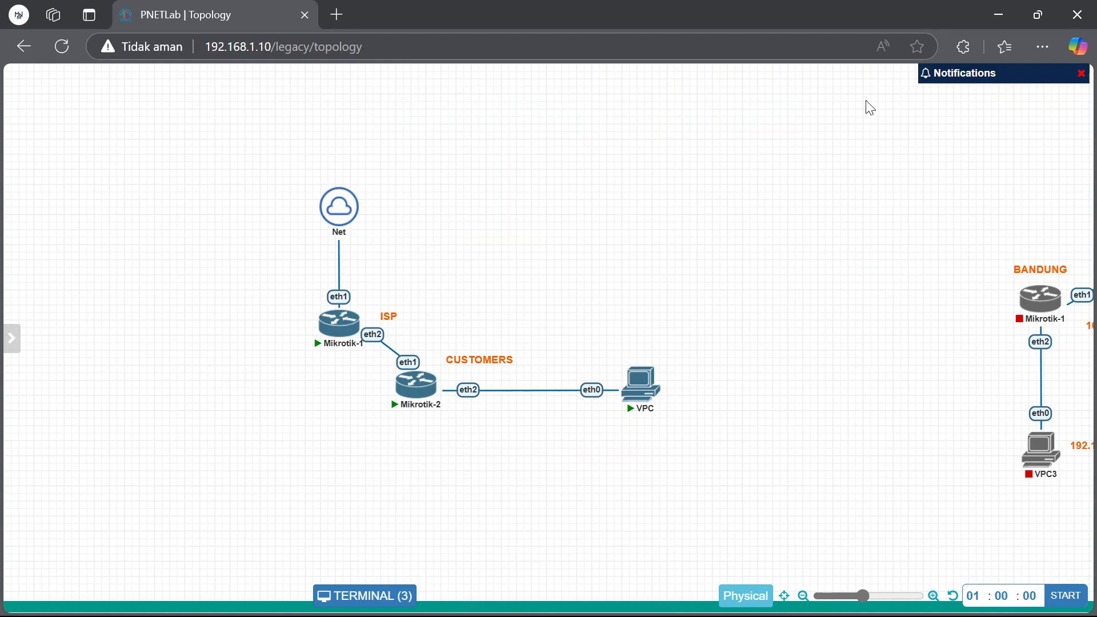
# Log in as admin on both the Mikro-2 and Mikro-1 consoles
pyautogui.click(339, 323)
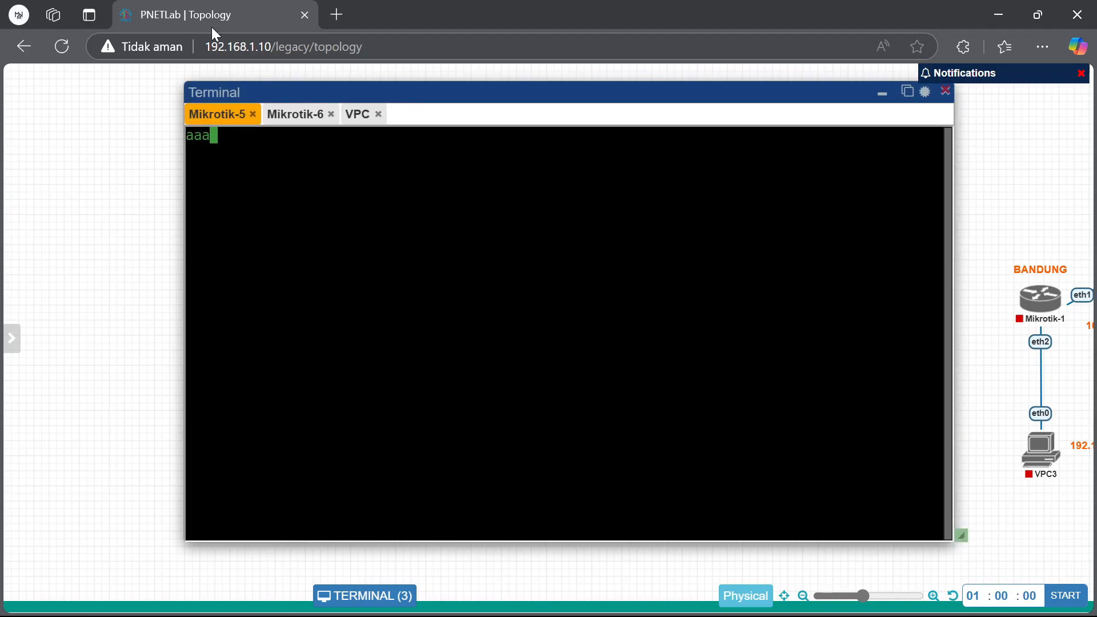
pyautogui.click(294, 114)
pyautogui.write('admin')
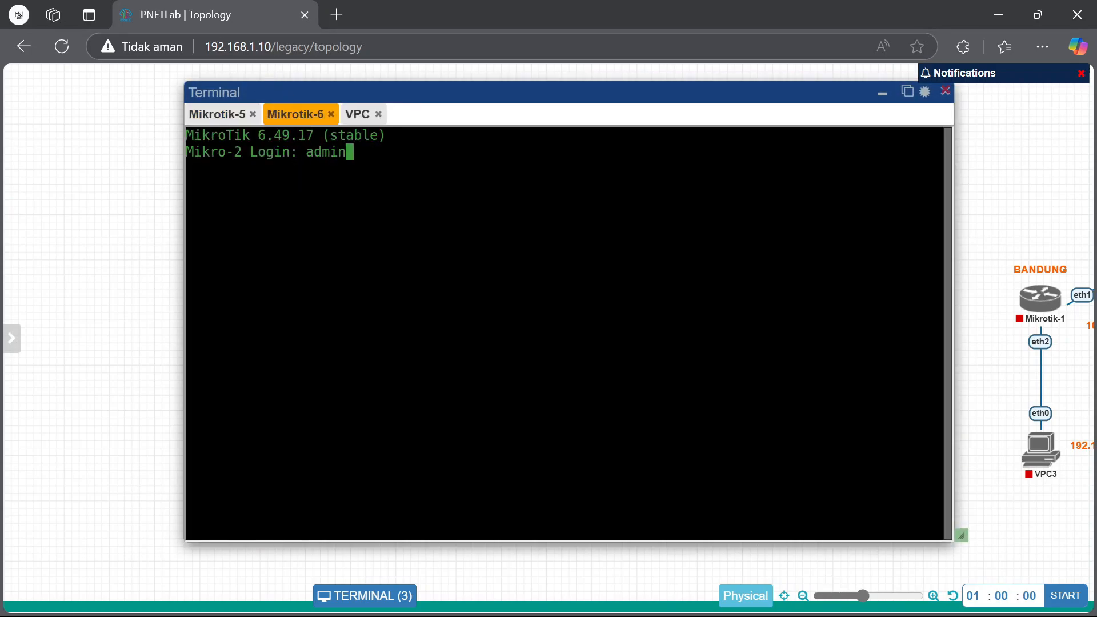
pyautogui.press('Return')
pyautogui.click(216, 113)
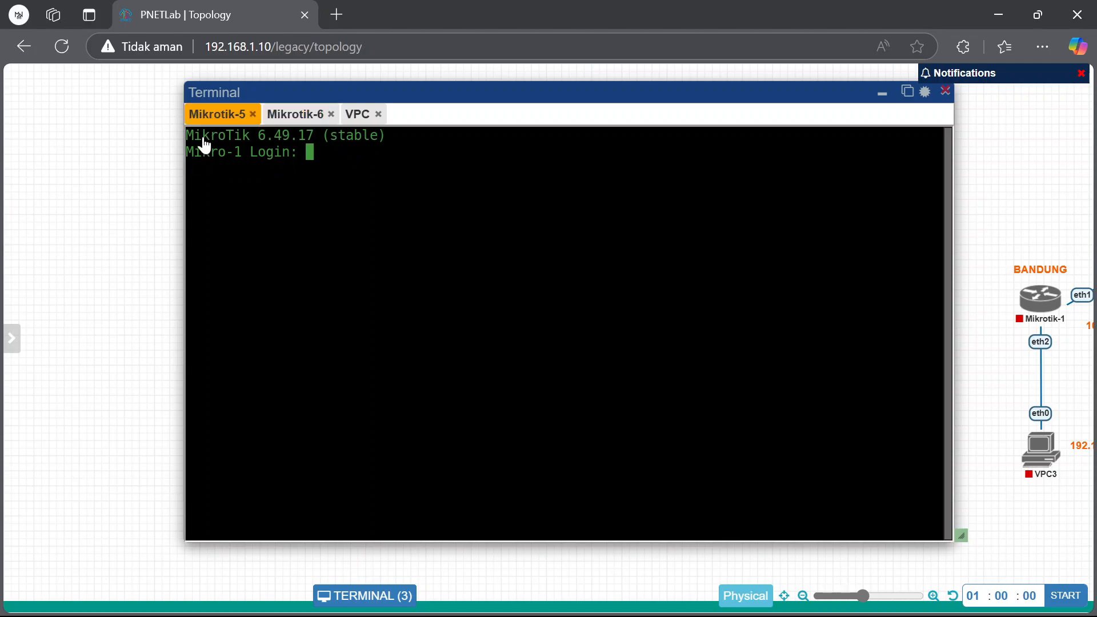
pyautogui.write('admin')
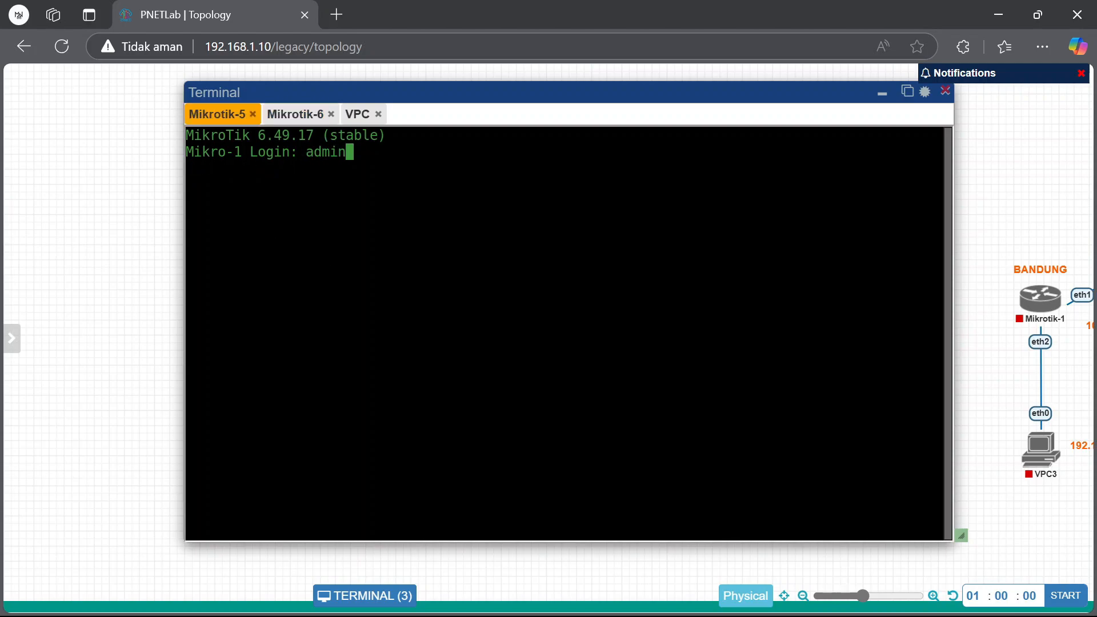
pyautogui.press('Return')
pyautogui.press('Return')
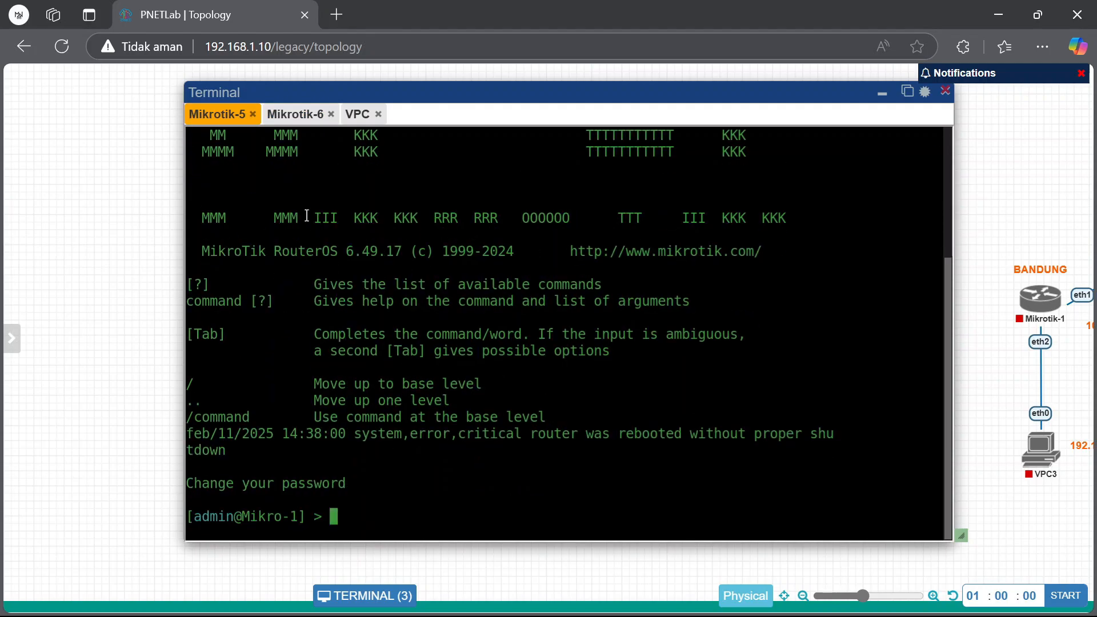
pyautogui.click(297, 114)
pyautogui.press('Return')
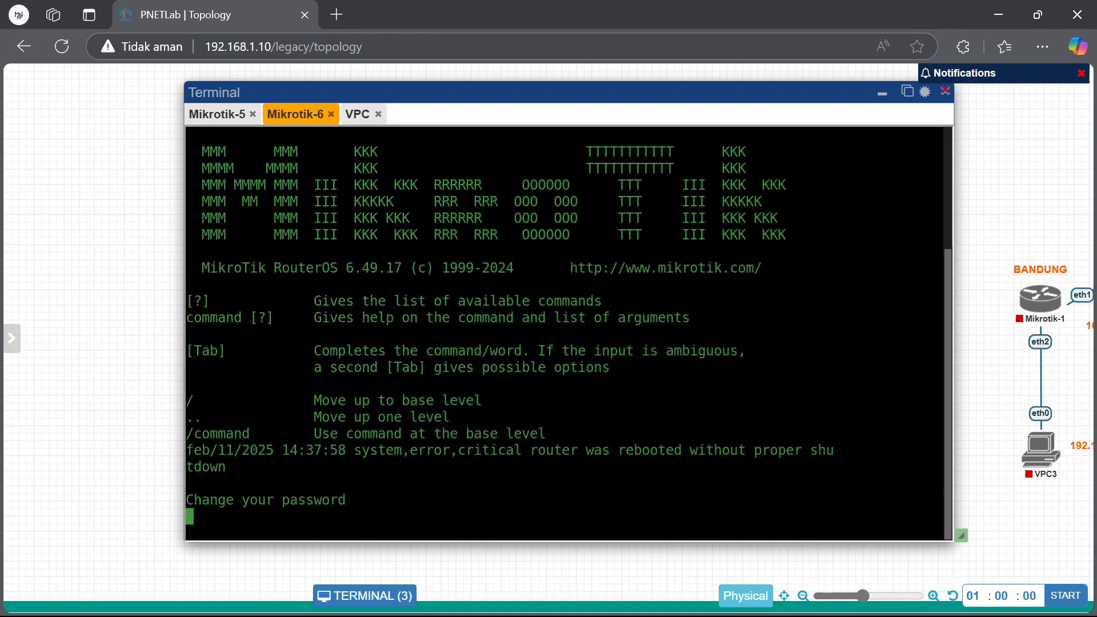
# Run 'ip dhcp-client print' on Mikro-1 to confirm the bound 10.0.137.230/24 address
pyautogui.click(210, 115)
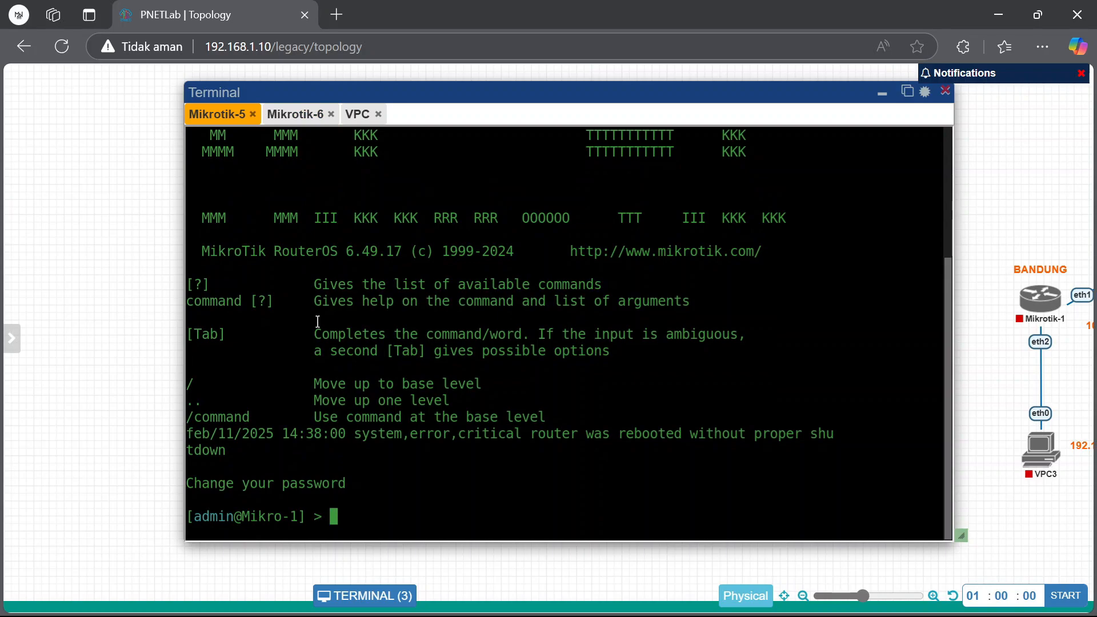
pyautogui.write('ip dhcp-cli')
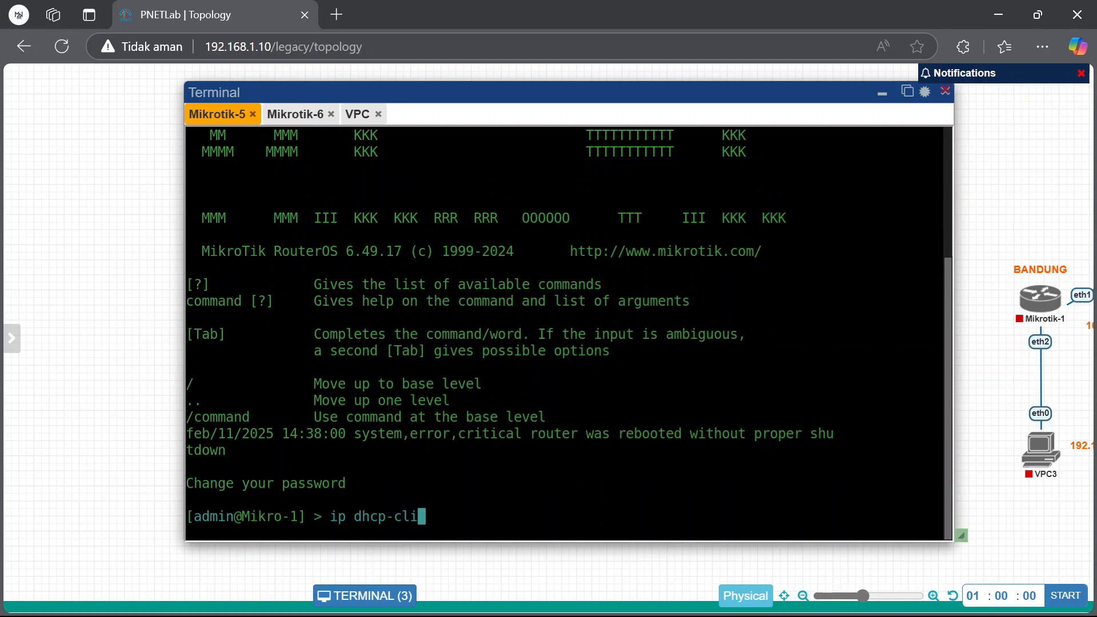
pyautogui.write('ent print')
pyautogui.press('Return')
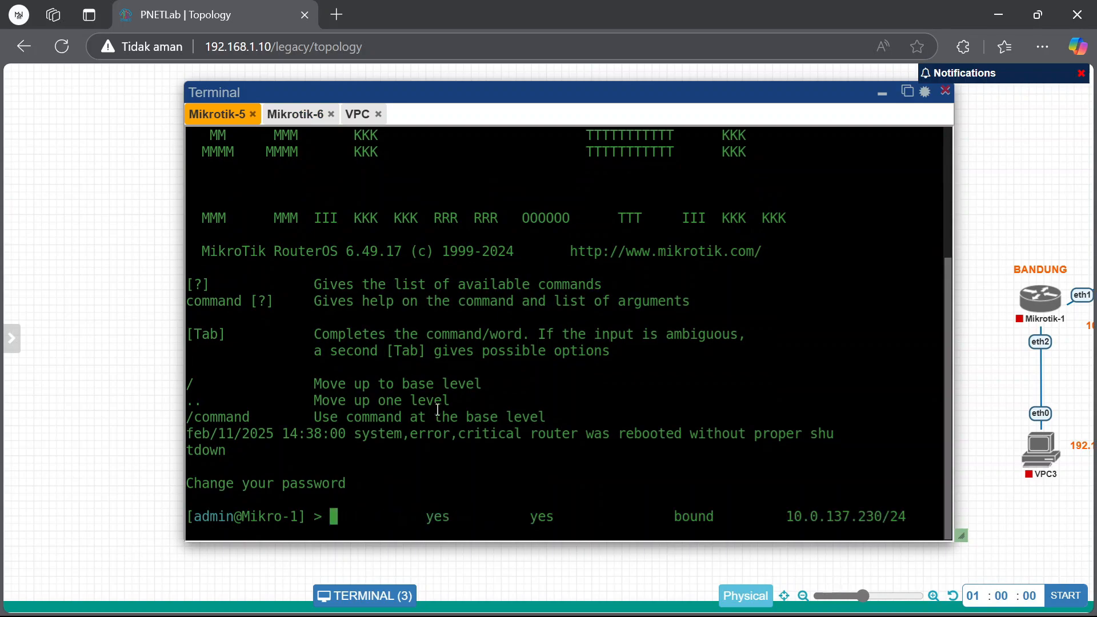
pyautogui.moveTo(484, 541); pyautogui.dragTo(498, 558)
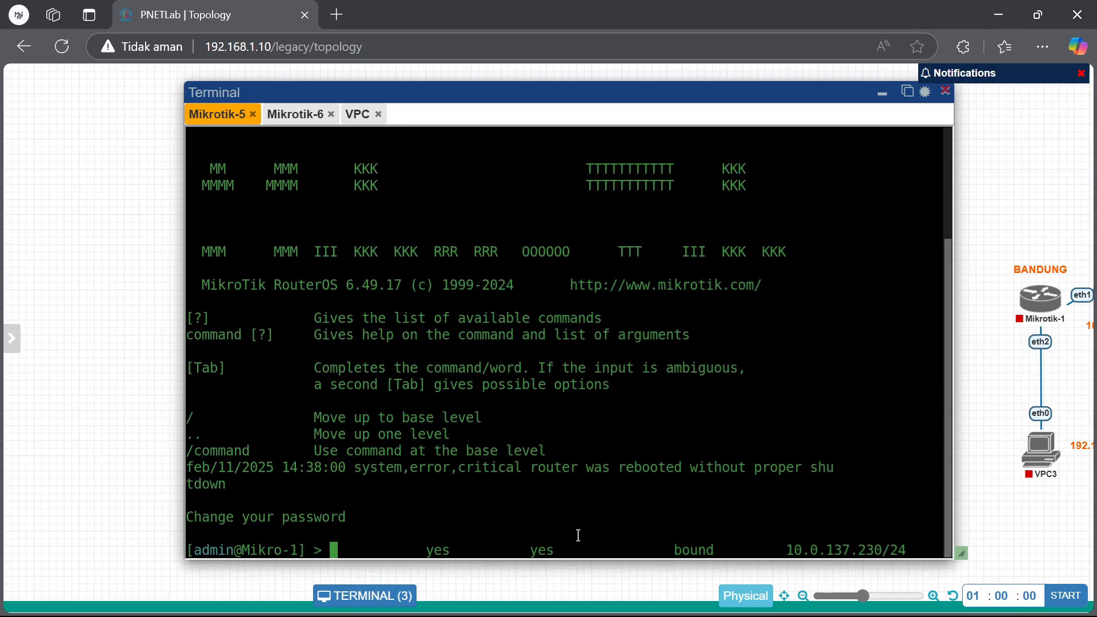
pyautogui.press('Return')
pyautogui.moveTo(590, 85); pyautogui.dragTo(524, 88)
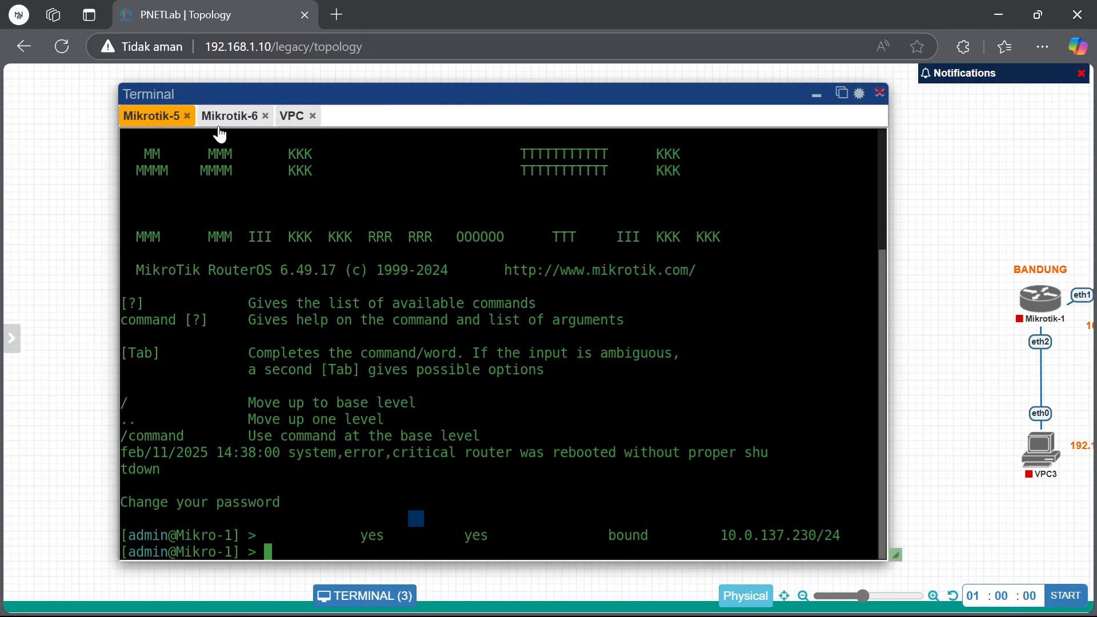
# Skip setting a new password on Mikro-2 and hide the terminal
pyautogui.click(219, 117)
pyautogui.press('Return')
pyautogui.press('Return')
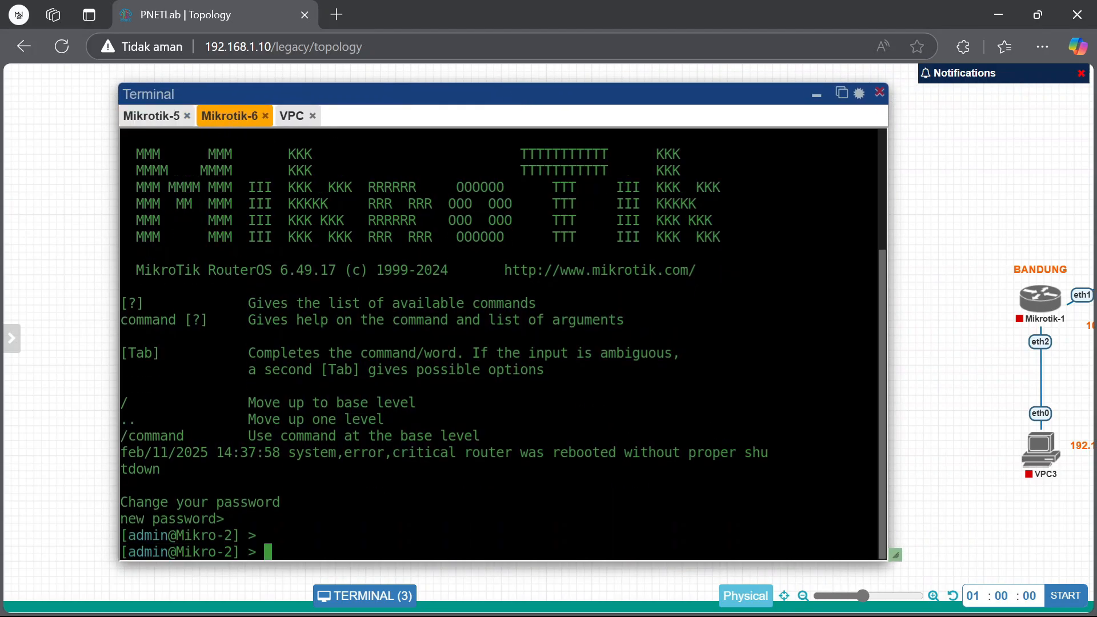
pyautogui.press('Return')
pyautogui.click(153, 117)
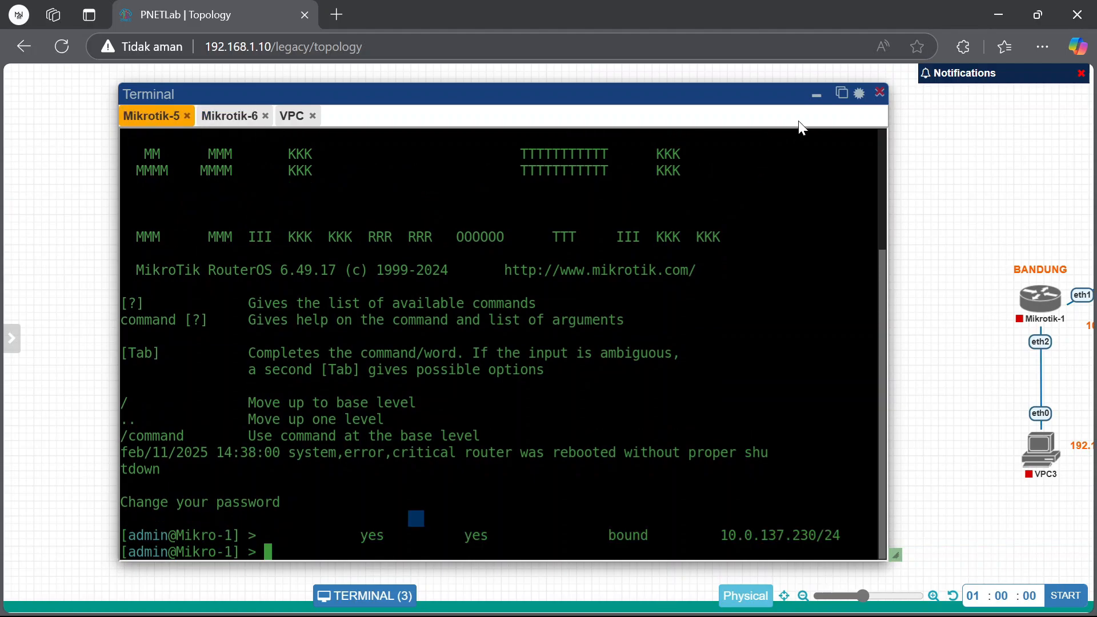
pyautogui.click(816, 94)
# Launch WinBox from the desktop and log in to Mikro-1 at 10.0.137.230
pyautogui.click(999, 14)
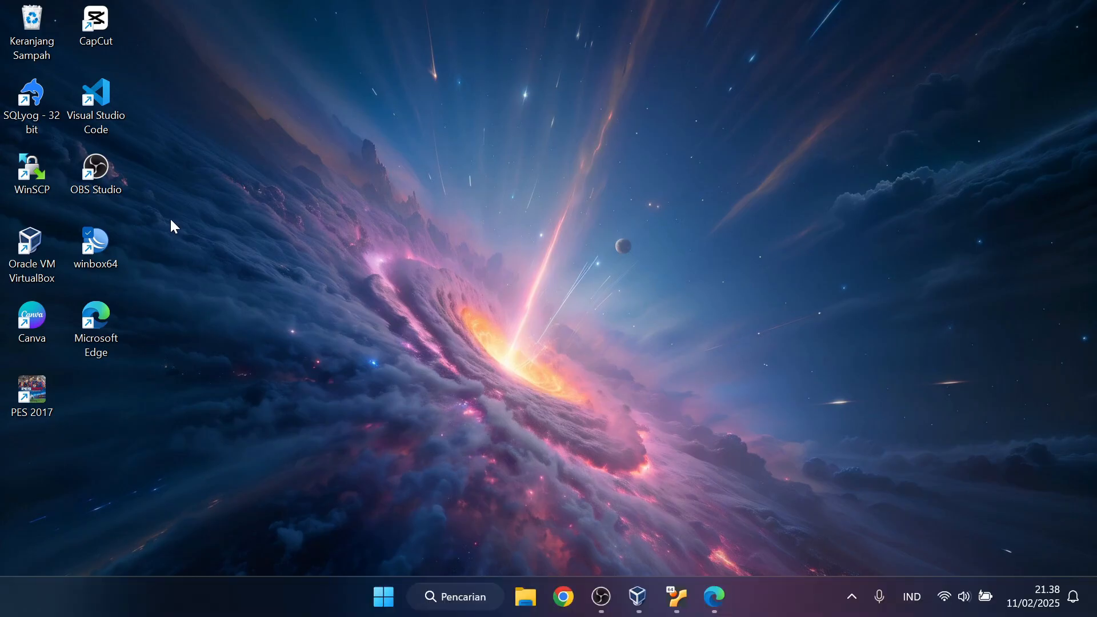
pyautogui.click(96, 246)
pyautogui.doubleClick(101, 249)
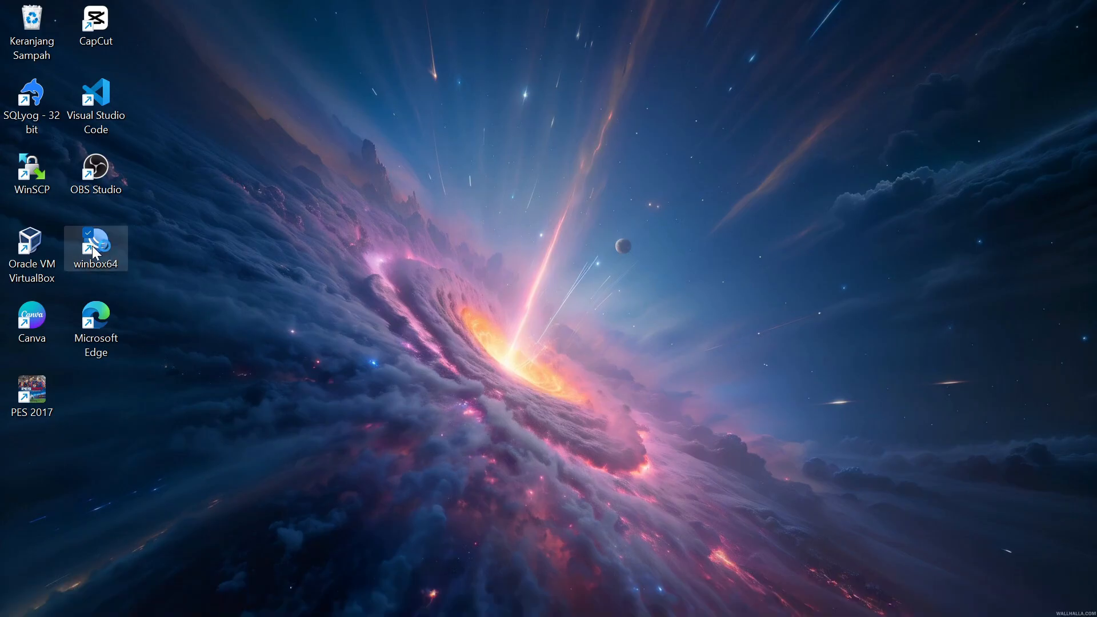
pyautogui.click(960, 122)
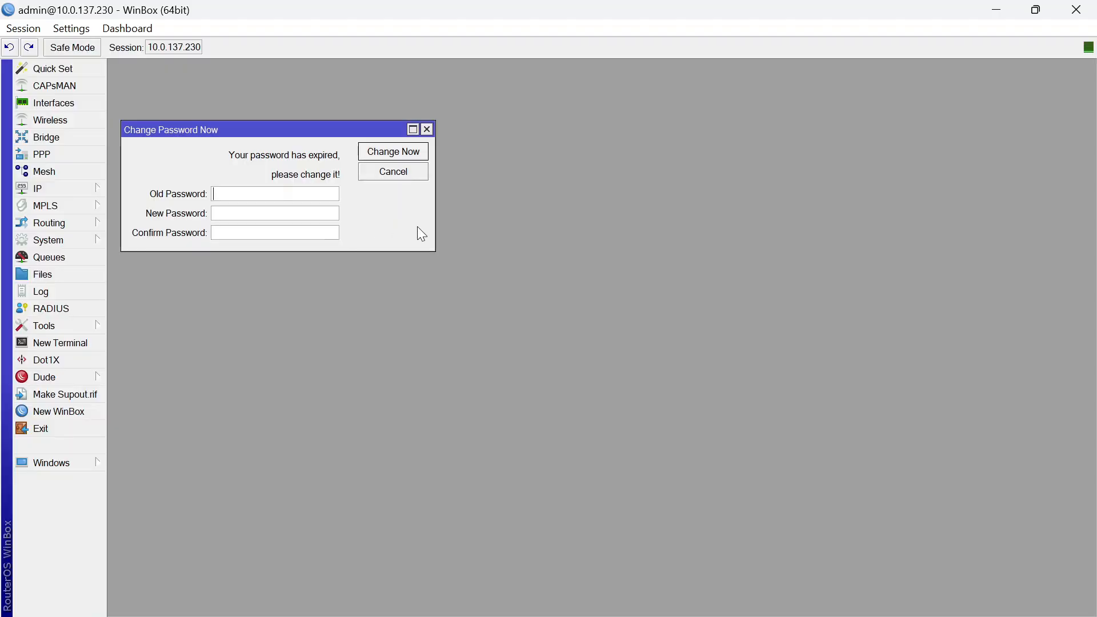
pyautogui.click(425, 127)
# Connect to Mikro-2 over RoMON through Mikro-1, then minimize its session
pyautogui.click(60, 411)
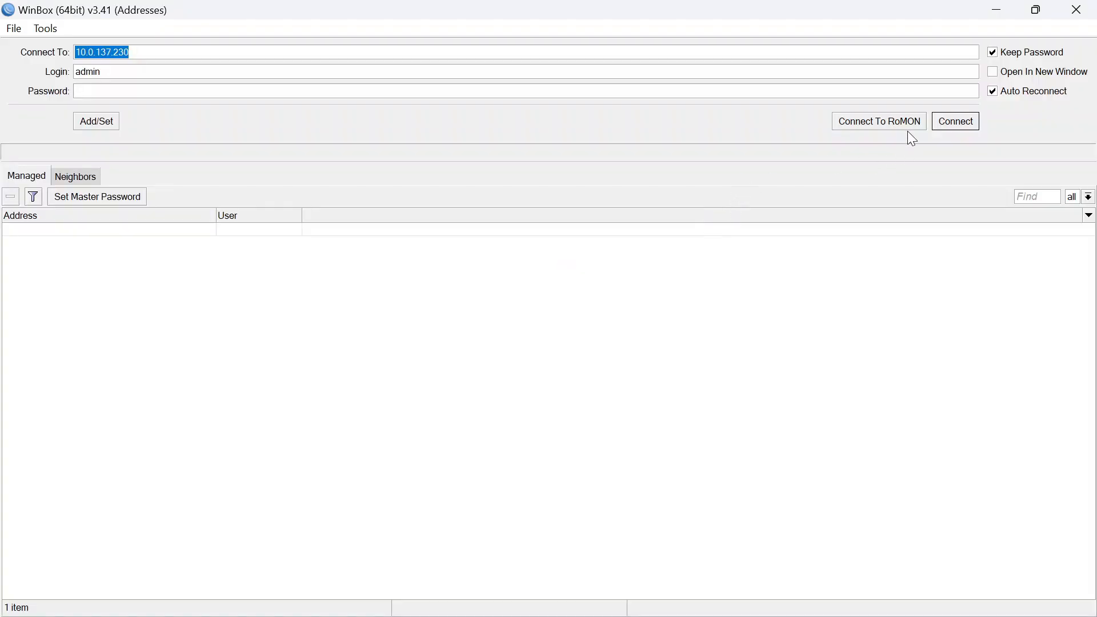
pyautogui.click(907, 127)
pyautogui.click(66, 218)
pyautogui.click(186, 256)
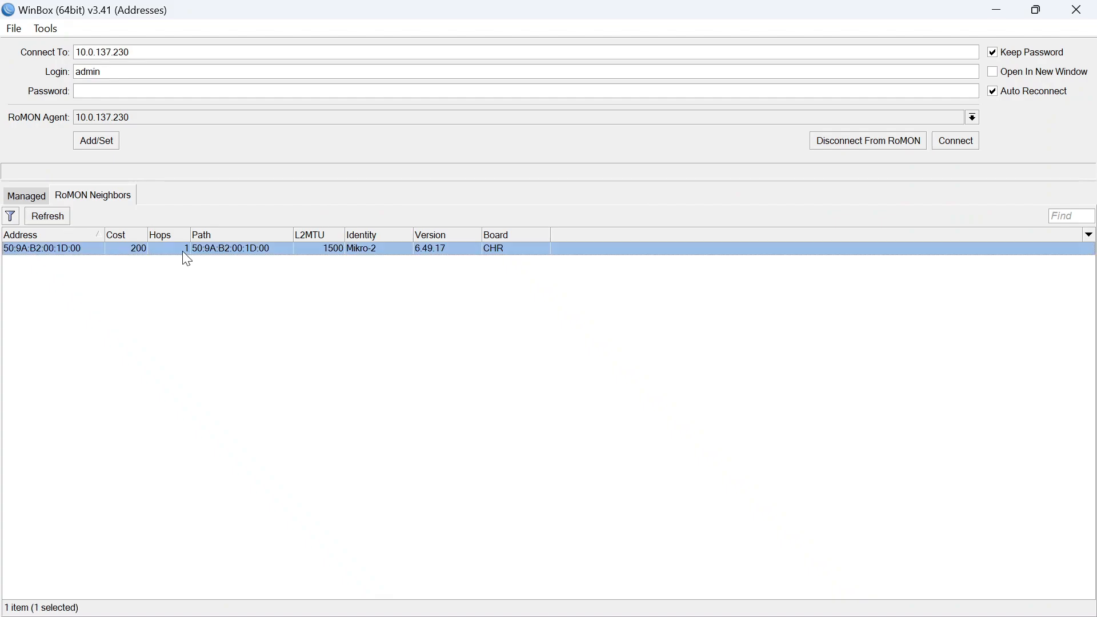
pyautogui.click(976, 145)
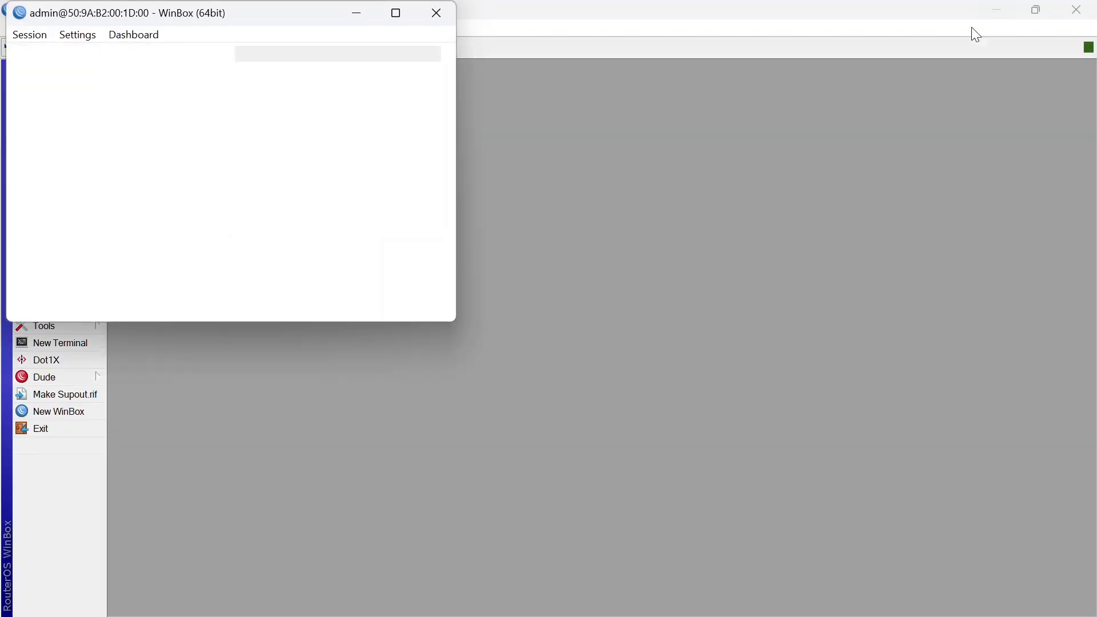
pyautogui.click(434, 137)
pyautogui.click(397, 13)
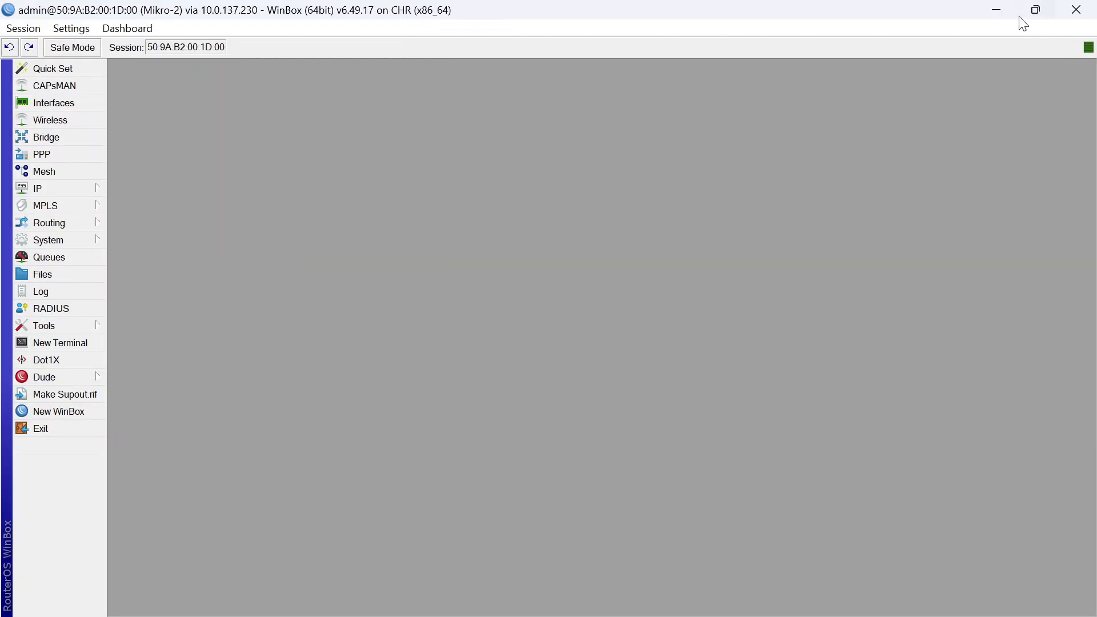
pyautogui.click(997, 11)
# Start a new PPPoE server in PPP, then discard the unfinished entry
pyautogui.click(86, 153)
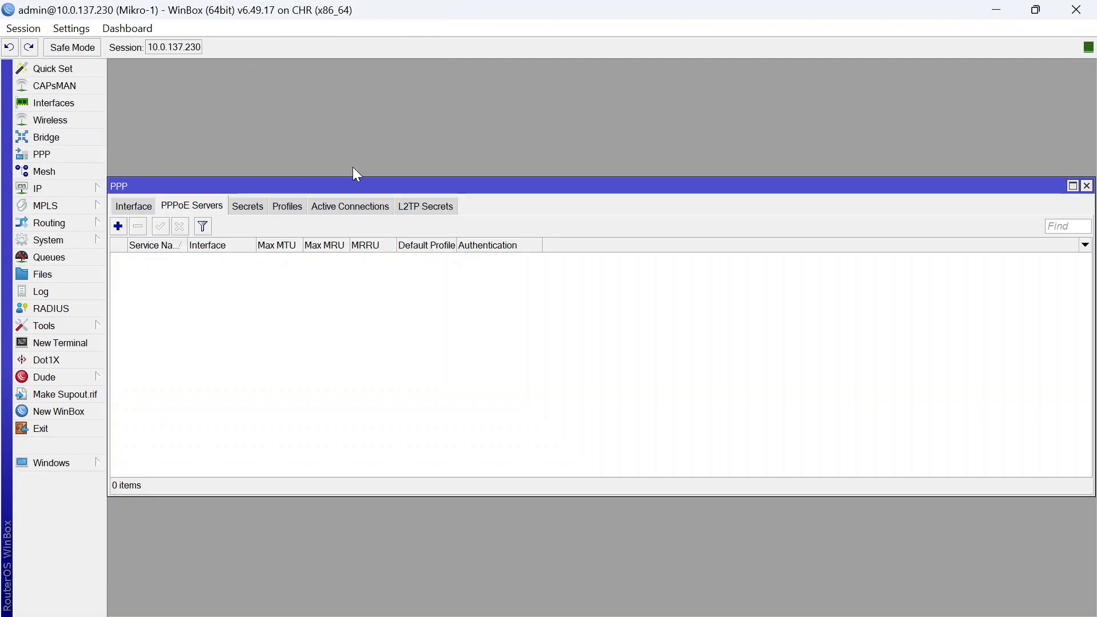
pyautogui.click(118, 226)
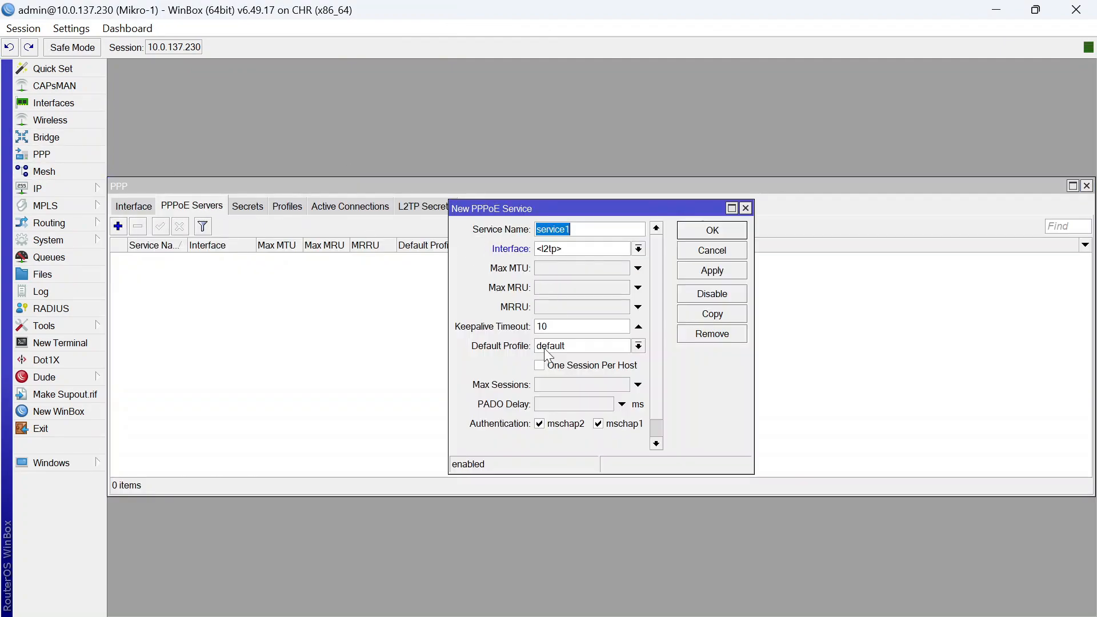
pyautogui.click(619, 231)
pyautogui.click(745, 208)
# Add a PPPoE server on interface ether2 with service name PPPOE
pyautogui.click(119, 227)
pyautogui.click(638, 248)
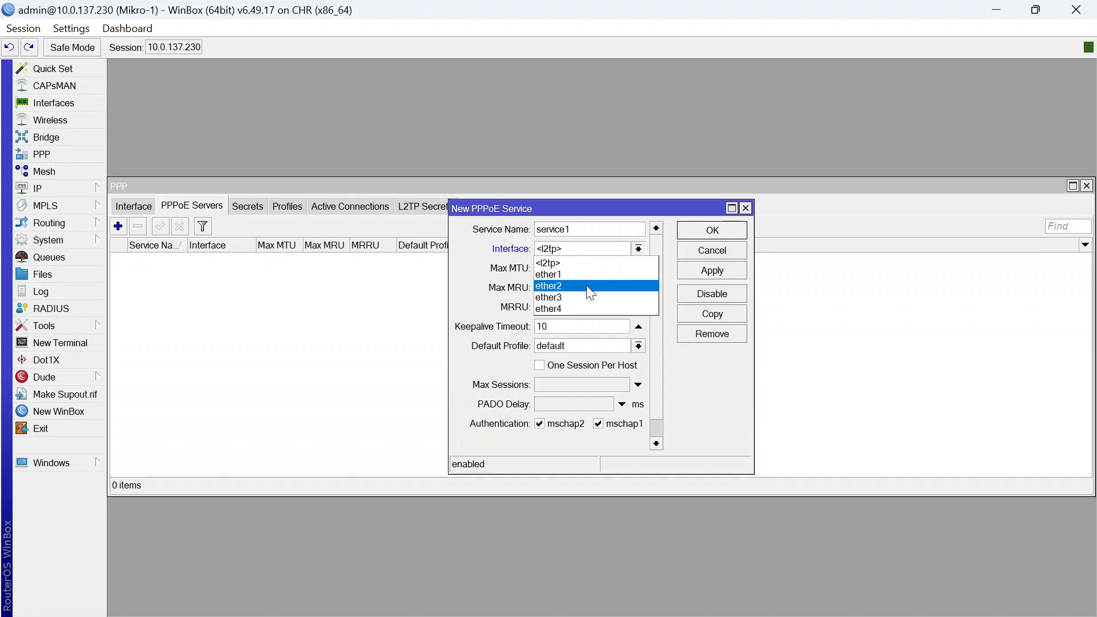
pyautogui.click(486, 303)
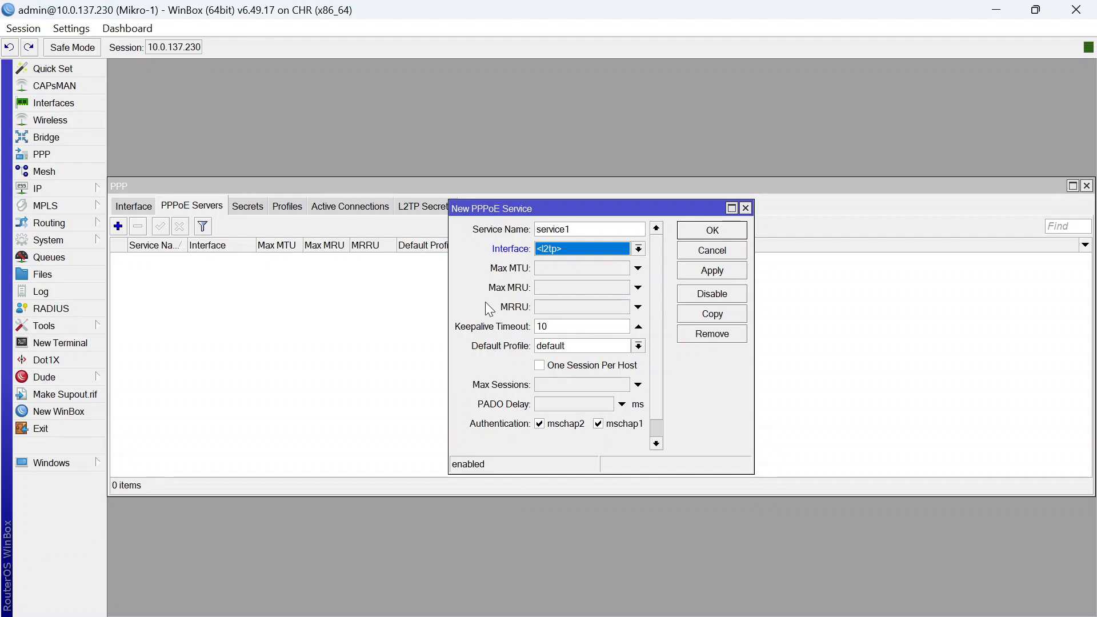
pyautogui.click(589, 249)
pyautogui.click(589, 285)
pyautogui.click(613, 233)
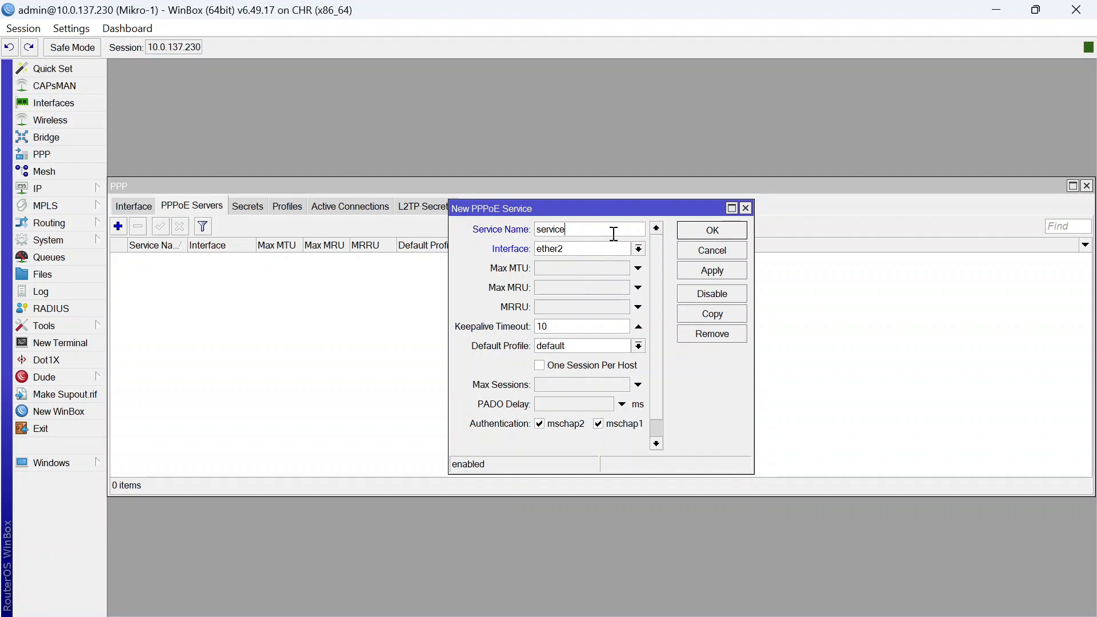
pyautogui.press('BackSpace')
pyautogui.press('BackSpace')
pyautogui.press('BackSpace')
pyautogui.press('BackSpace')
pyautogui.press('BackSpace')
pyautogui.press('BackSpace')
pyautogui.press('BackSpace')
pyautogui.write('PPPOE')
pyautogui.rightClick(613, 234)
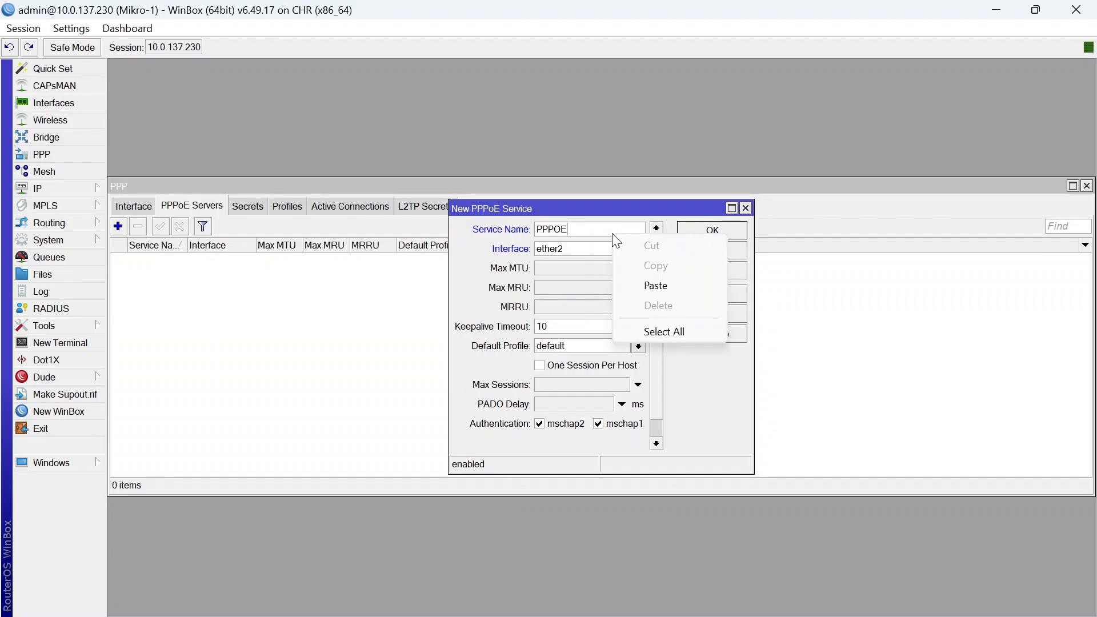
pyautogui.click(523, 267)
pyautogui.click(686, 234)
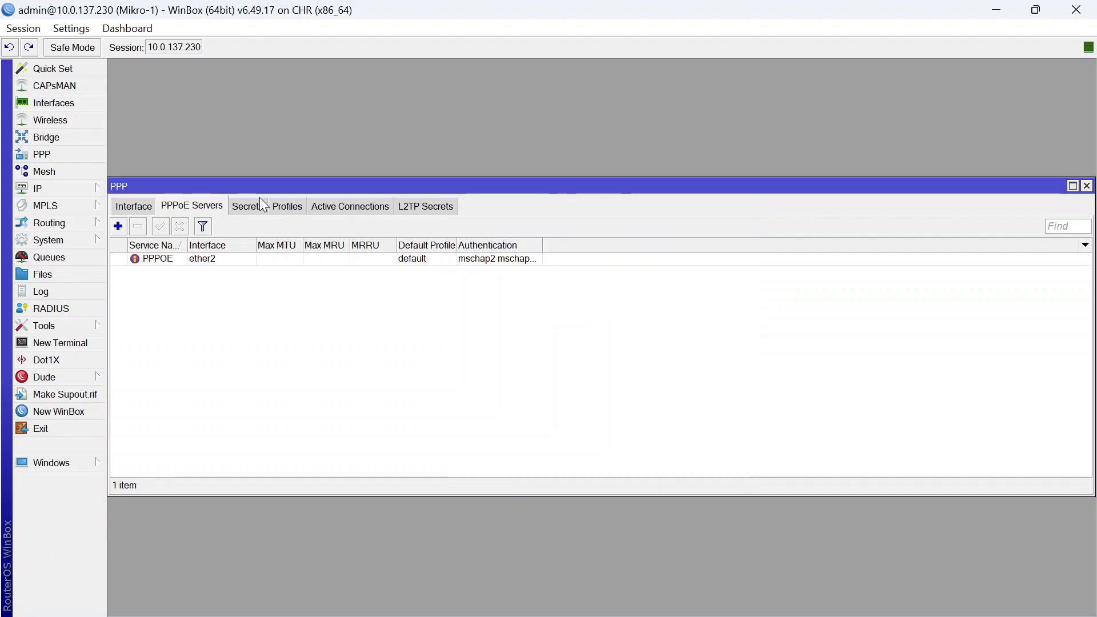
# Create a PPP secret named USER-PPPOE limited to the pppoe service
pyautogui.click(248, 206)
pyautogui.click(119, 226)
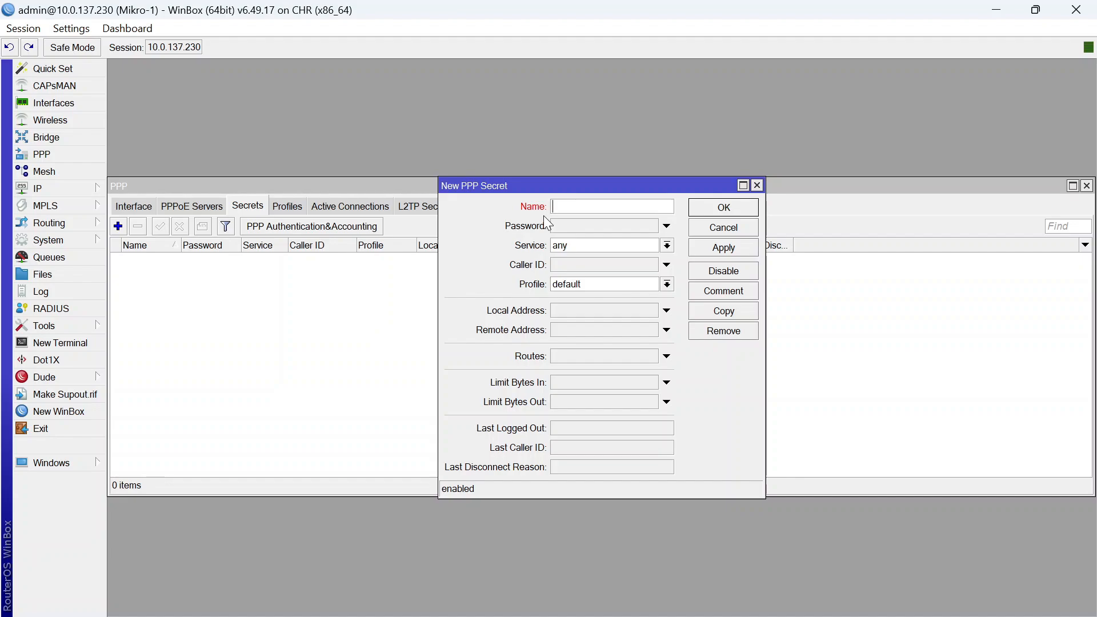
pyautogui.write('POE')
pyautogui.click(567, 226)
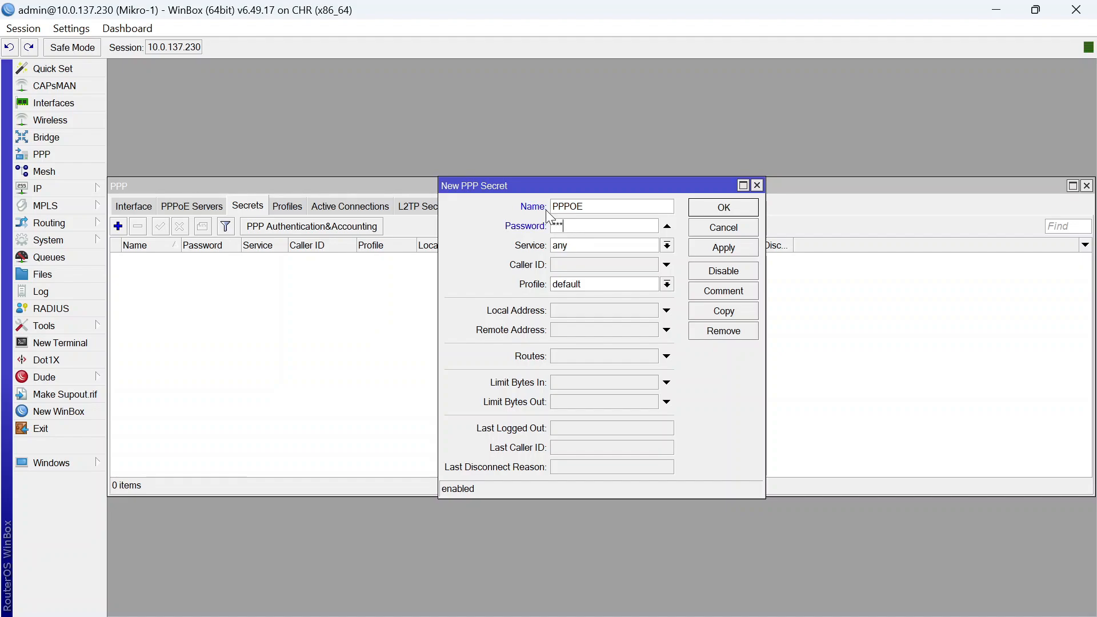
pyautogui.click(551, 207)
pyautogui.write('USER-')
pyautogui.click(626, 249)
pyautogui.click(598, 314)
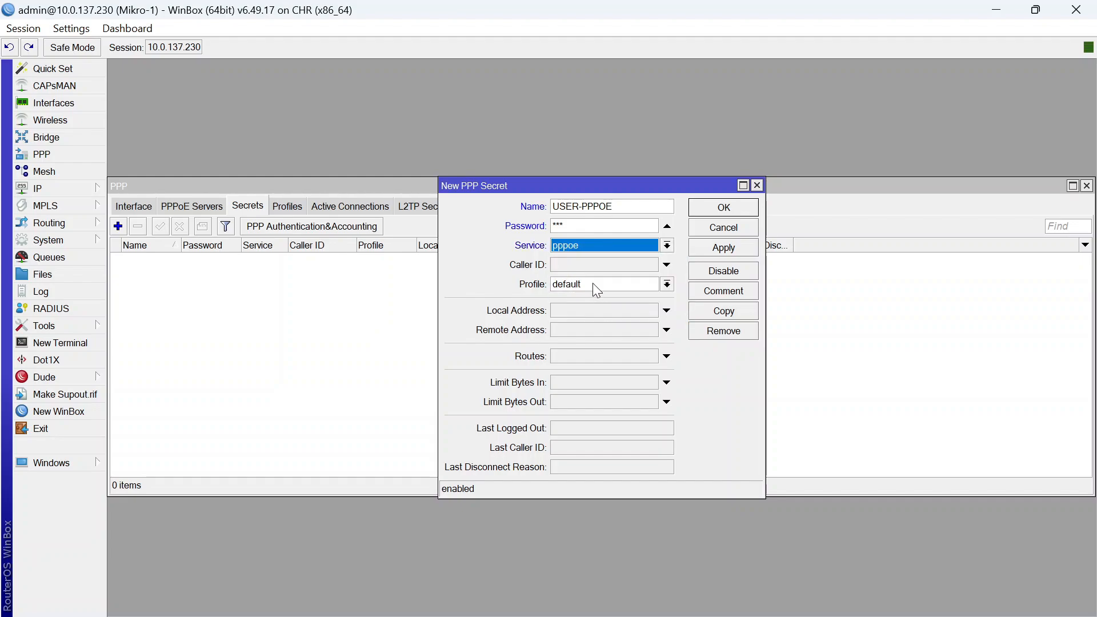
# Give the secret local address 10.10.10.1 and remote address 10.10.10.2, then save it
pyautogui.click(575, 310)
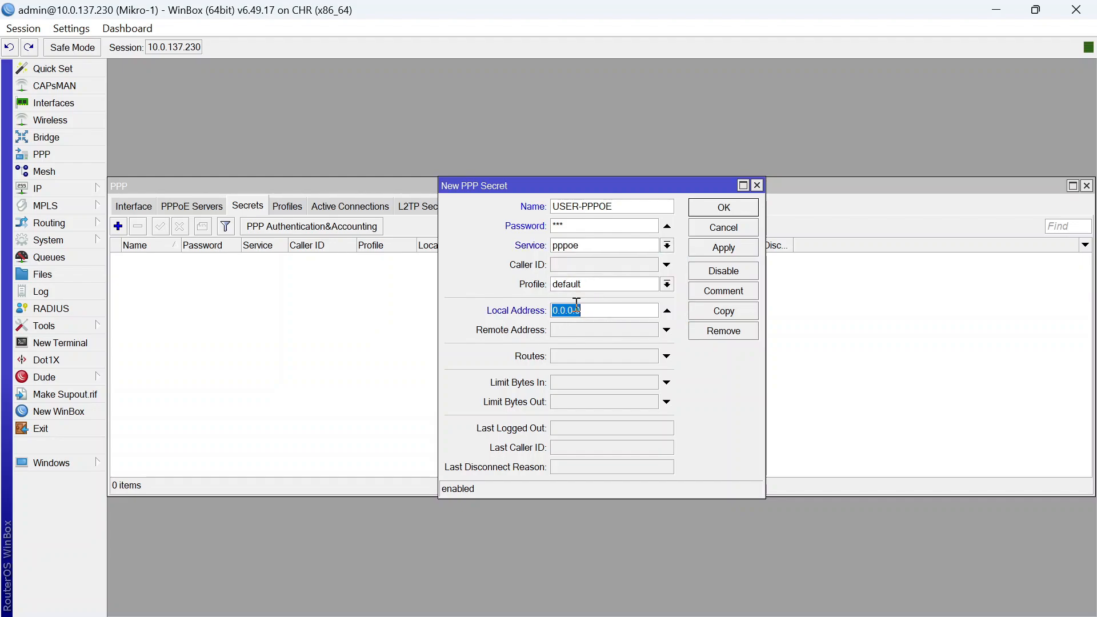
pyautogui.write('10.0.10.10.1')
pyautogui.click(586, 331)
pyautogui.click(606, 309)
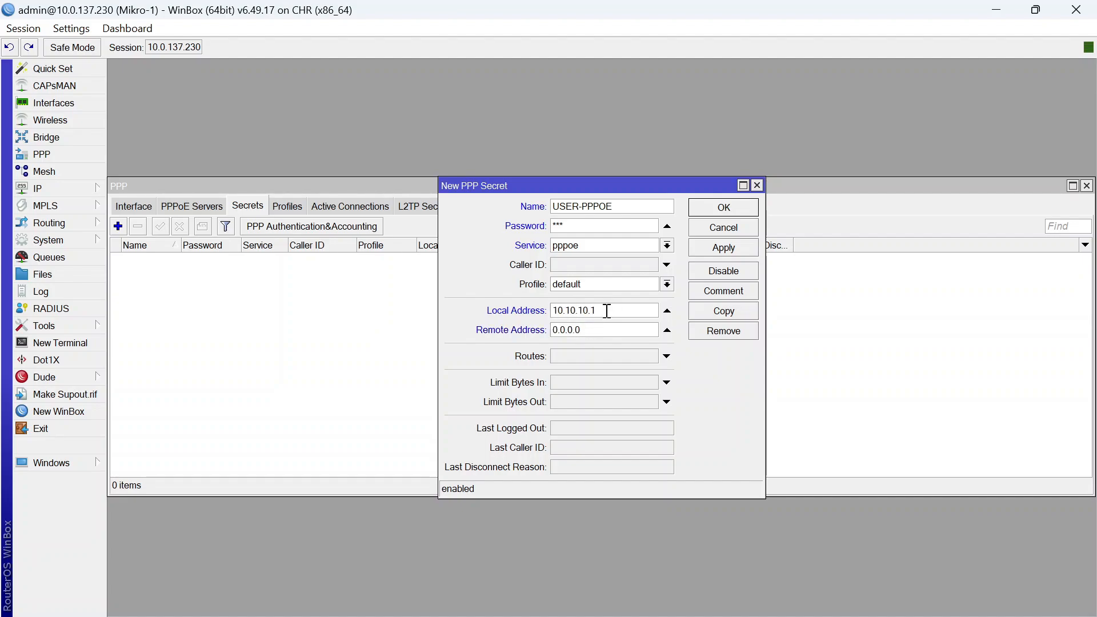
pyautogui.doubleClick(606, 310)
pyautogui.click(598, 336)
pyautogui.doubleClick(599, 336)
pyautogui.click(598, 336)
pyautogui.press('BackSpace')
pyautogui.press('BackSpace')
pyautogui.press('BackSpace')
pyautogui.press('BackSpace')
pyautogui.press('BackSpace')
pyautogui.press('BackSpace')
pyautogui.write('10.10.10.2')
pyautogui.click(727, 206)
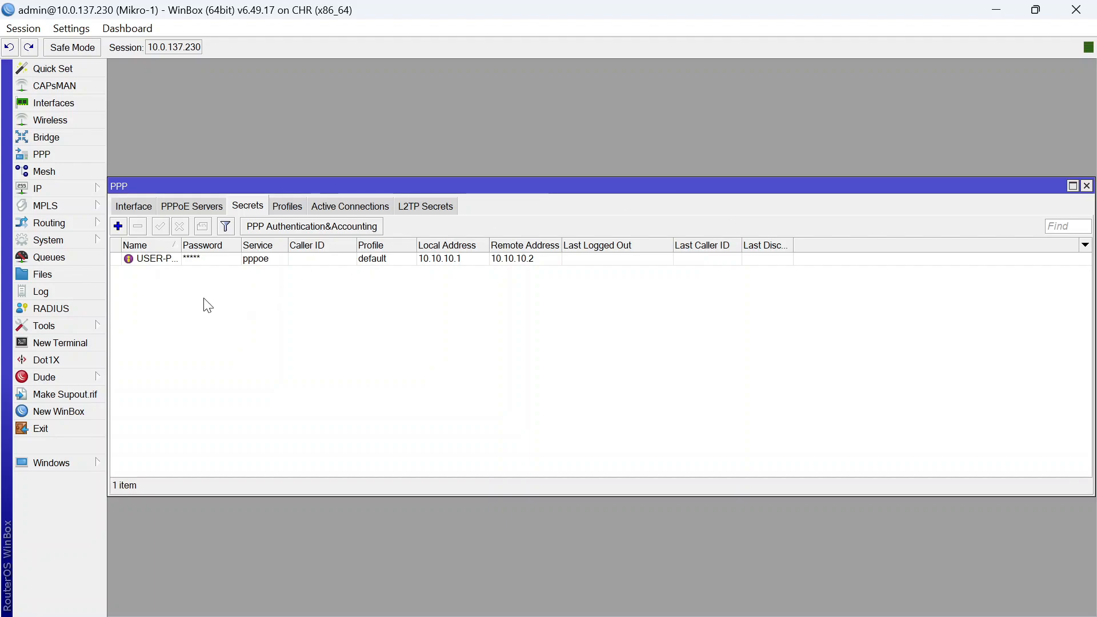
pyautogui.click(80, 189)
# Add a srcnat NAT rule with Out. Interface ether1 and action masquerade
pyautogui.click(154, 316)
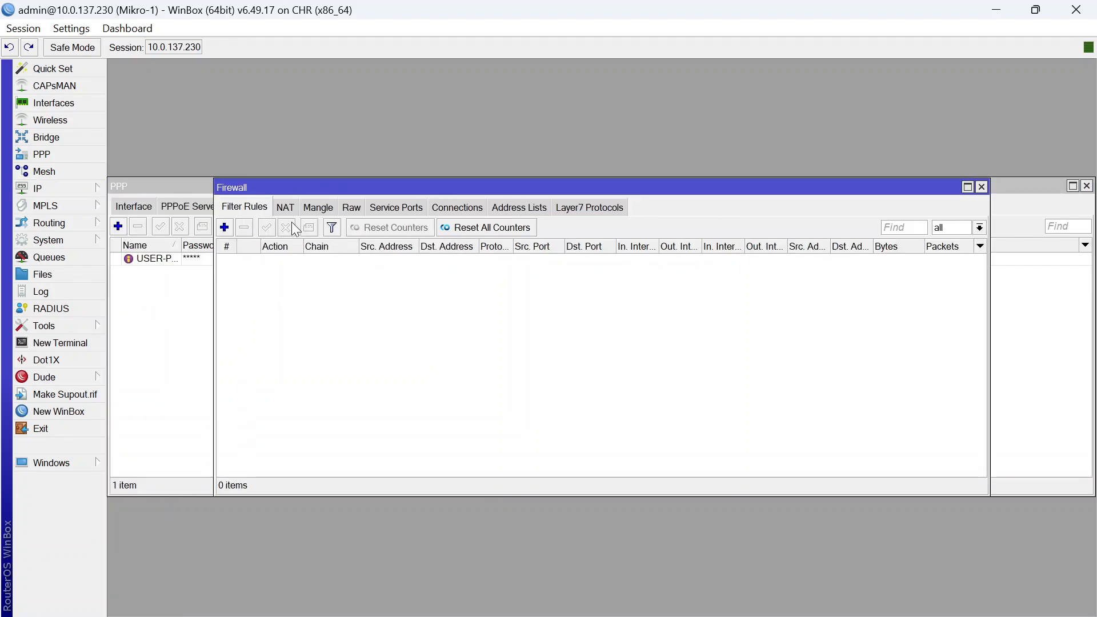
pyautogui.click(285, 207)
pyautogui.click(224, 227)
pyautogui.click(549, 348)
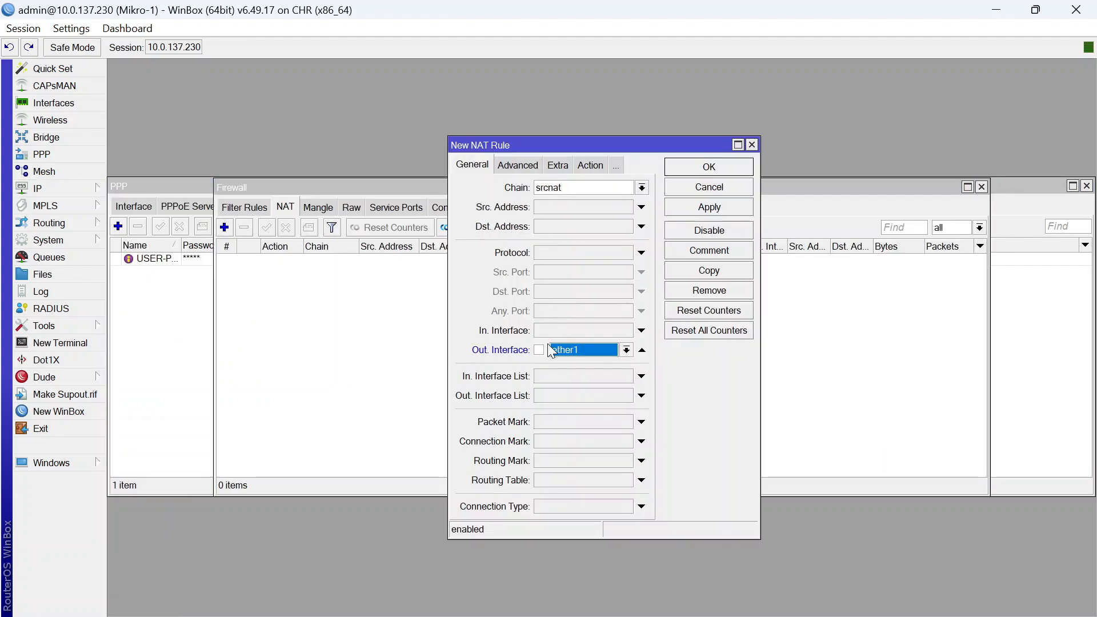
pyautogui.click(590, 165)
pyautogui.click(602, 188)
pyautogui.click(582, 279)
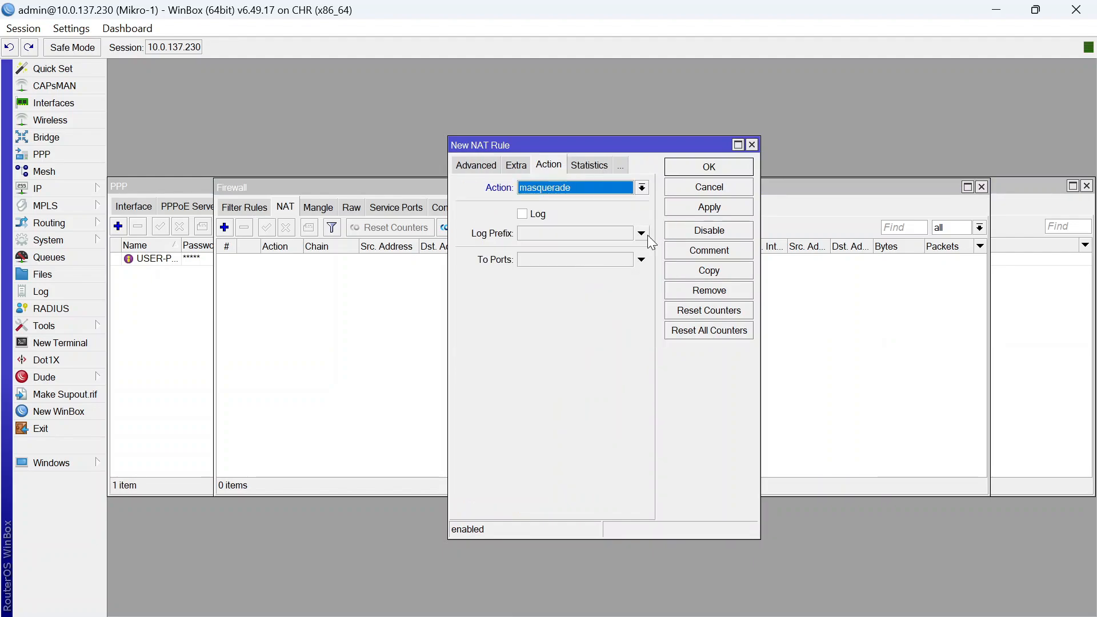
pyautogui.click(709, 167)
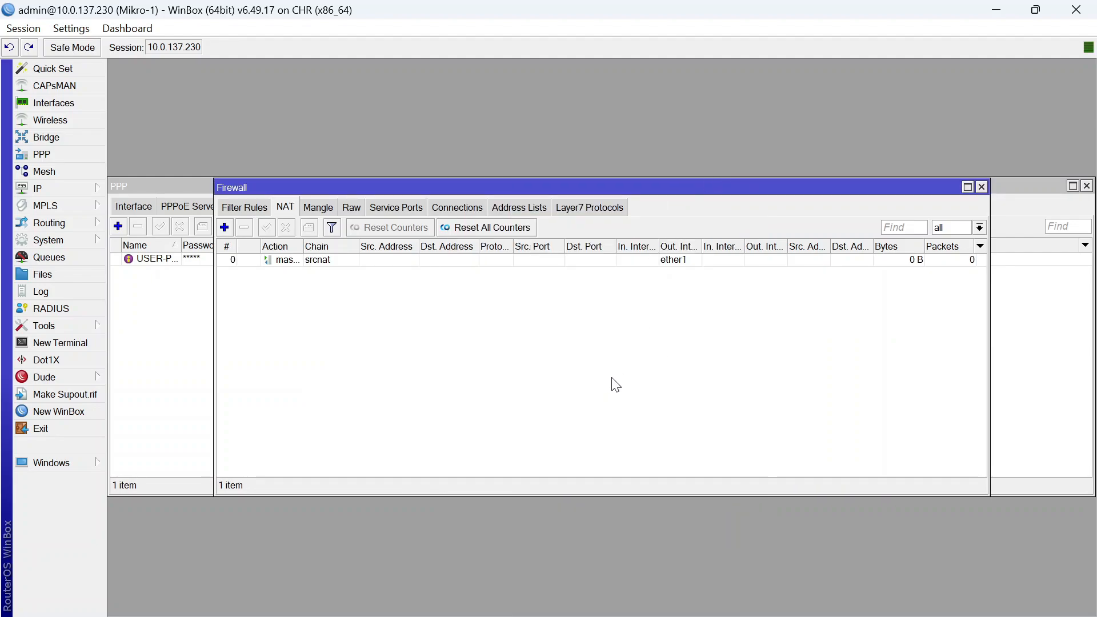
# Ping 8.8.8.8 from a New Terminal on the ISP router, then stop the ping
pyautogui.click(60, 342)
pyautogui.hotkey('ctrl', 'c')
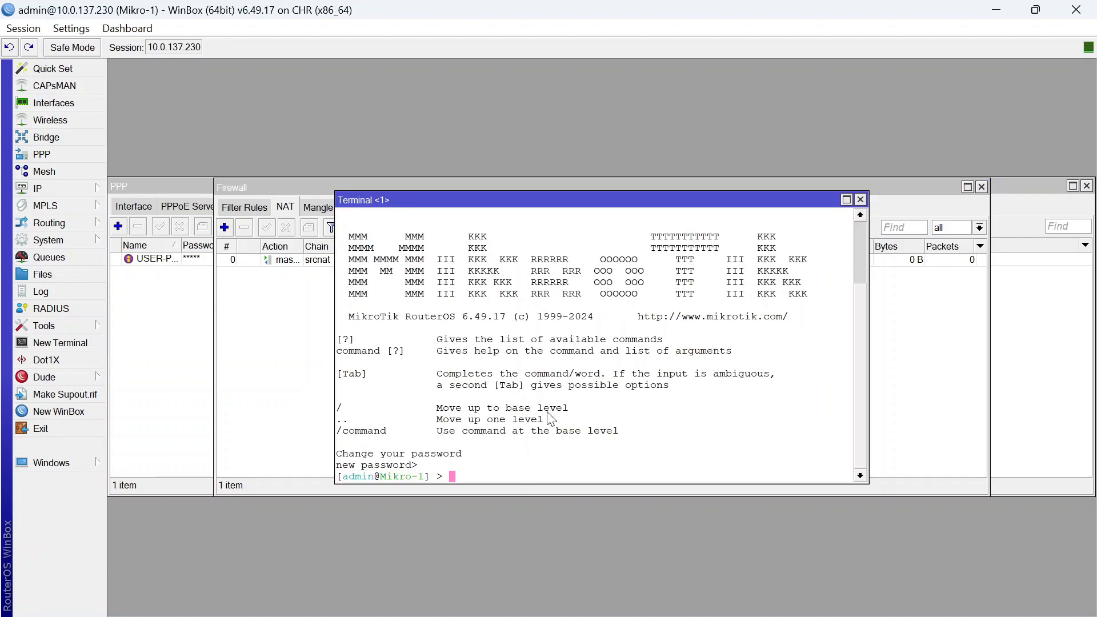
pyautogui.write('PING')
pyautogui.press('BackSpace')
pyautogui.press('BackSpace')
pyautogui.press('BackSpace')
pyautogui.press('BackSpace')
pyautogui.press('BackSpace')
pyautogui.write('ping 8.8.8.8')
pyautogui.press('Return')
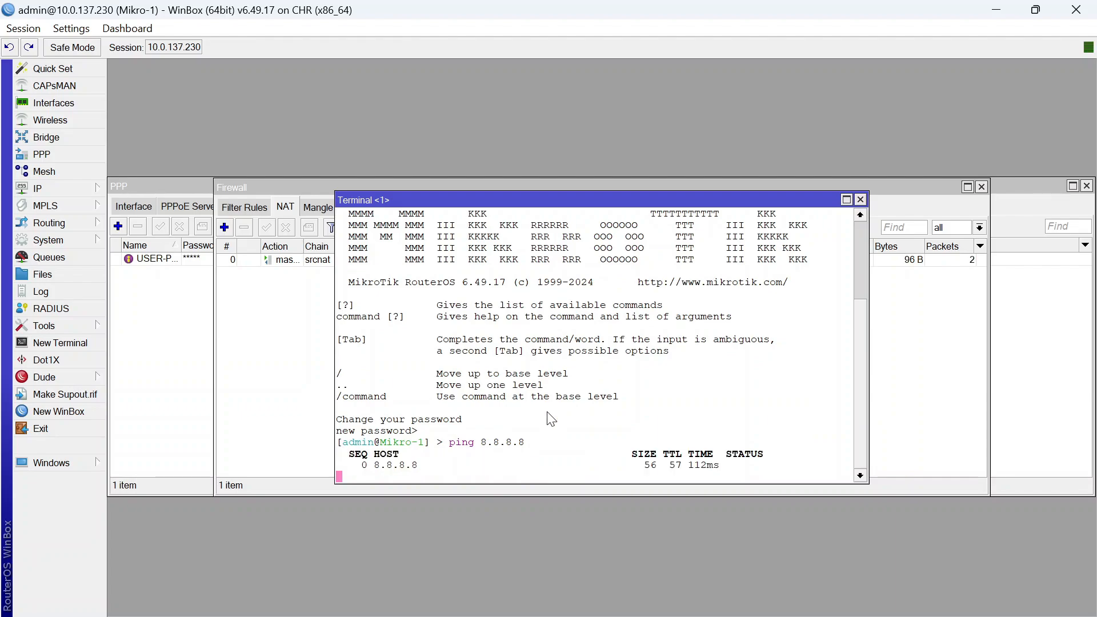
pyautogui.hotkey('ctrl', 'c')
# Close the terminal, firewall and PPP windows
pyautogui.click(859, 199)
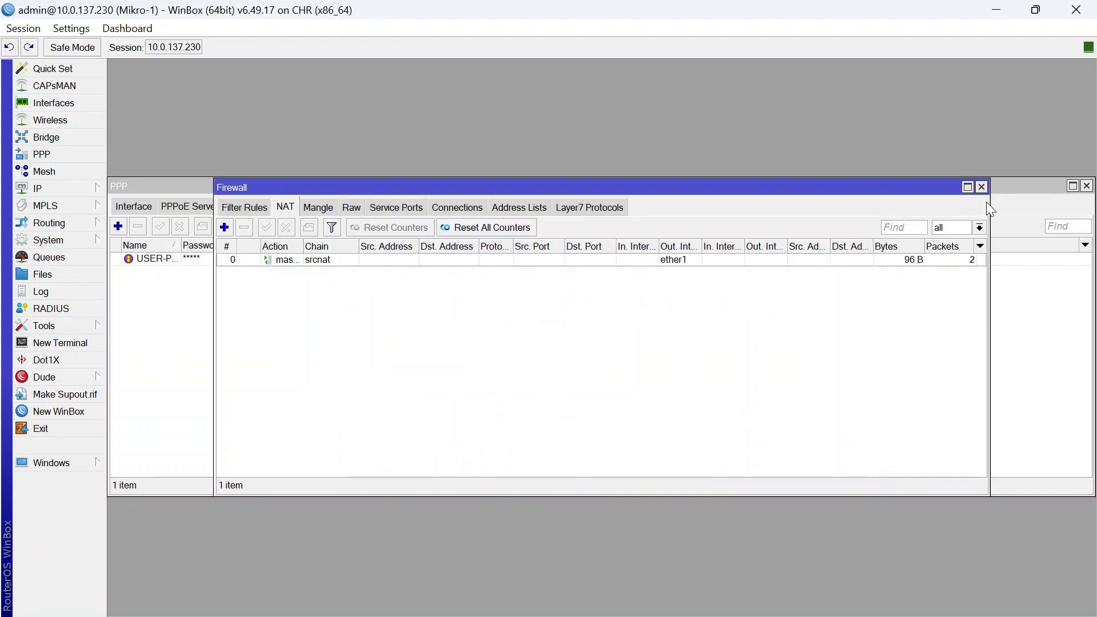
pyautogui.click(981, 187)
pyautogui.click(1086, 186)
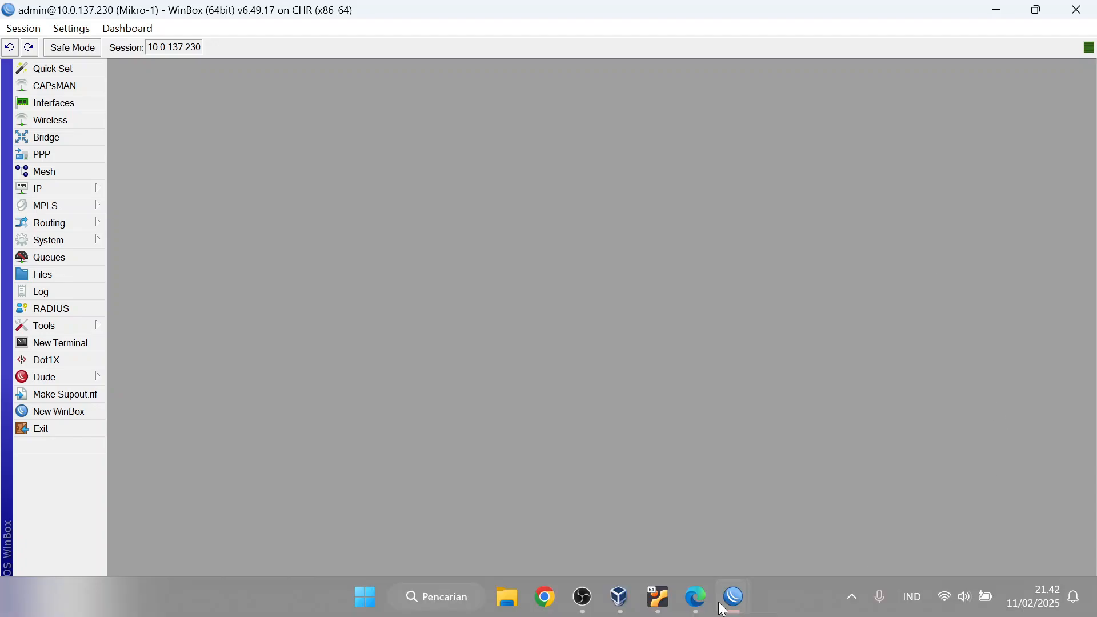
# On Mikro-2, create a new PPPoE Client interface bound to ether1
pyautogui.moveTo(730, 598)
pyautogui.click(804, 529)
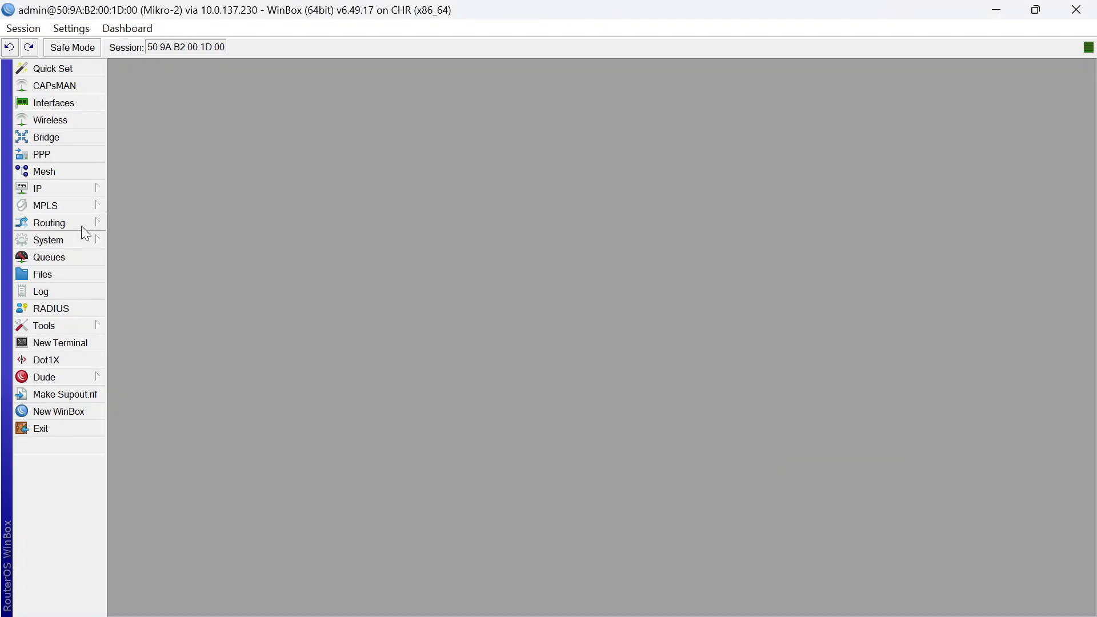
pyautogui.click(77, 101)
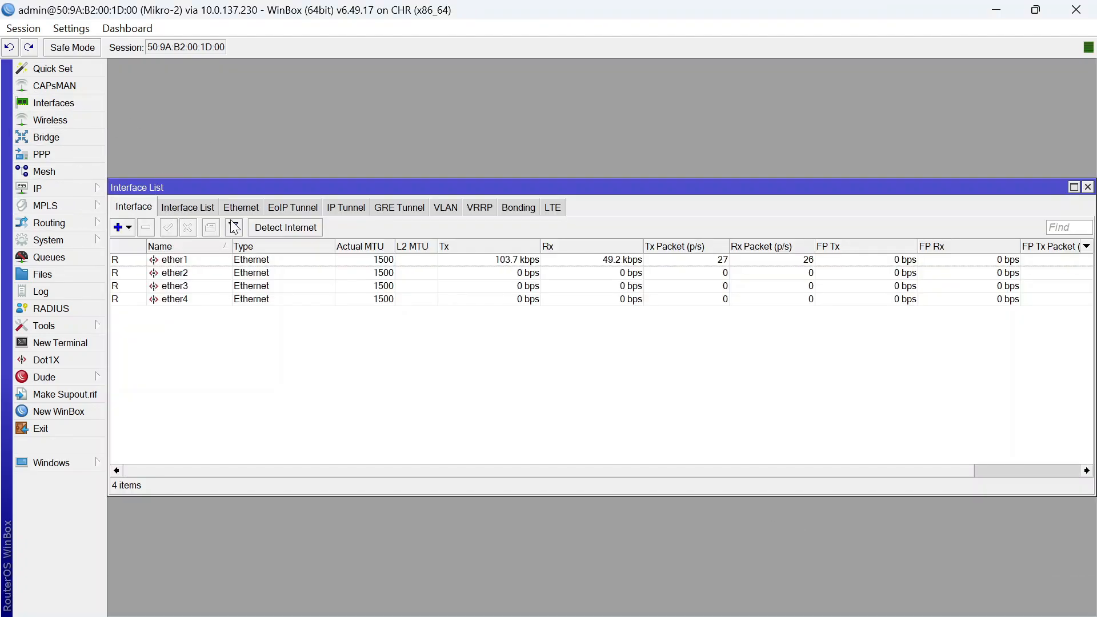
pyautogui.click(121, 227)
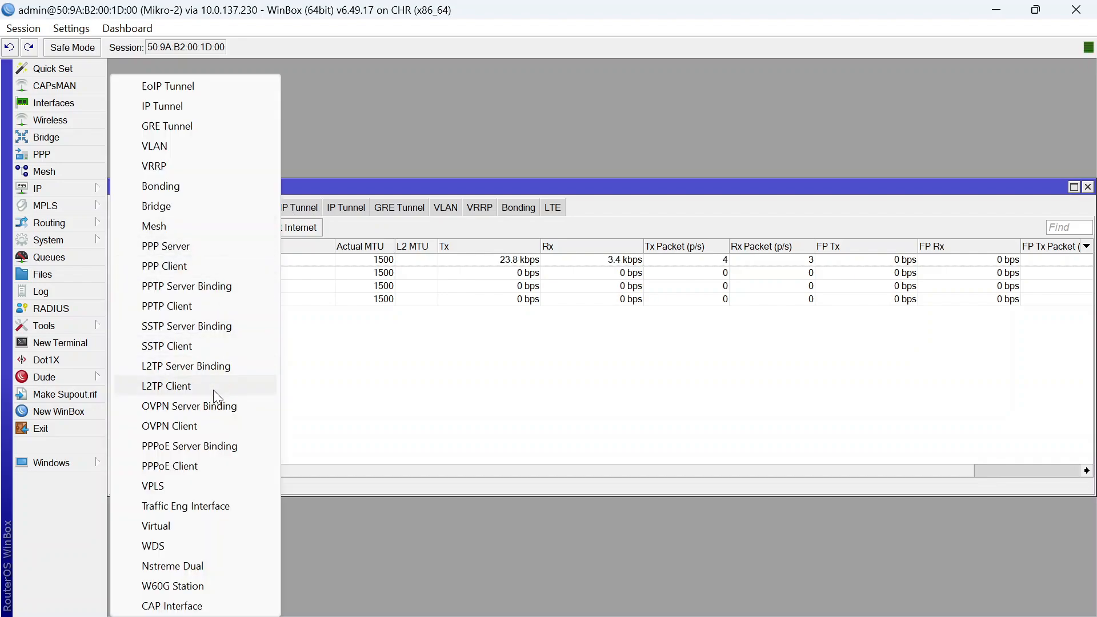
pyautogui.click(186, 468)
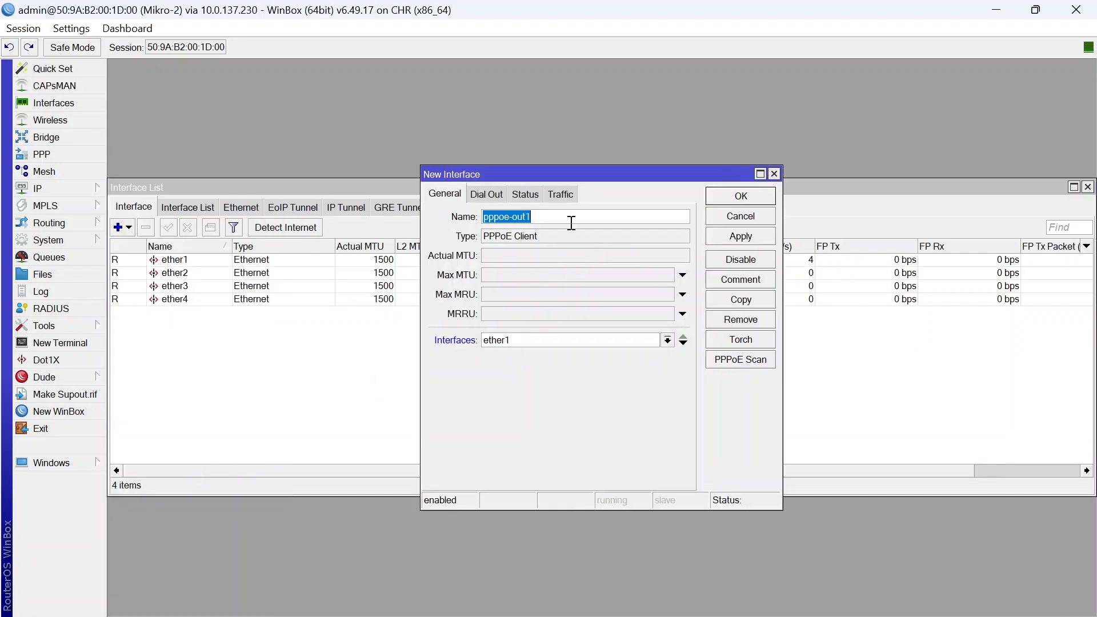
pyautogui.click(550, 342)
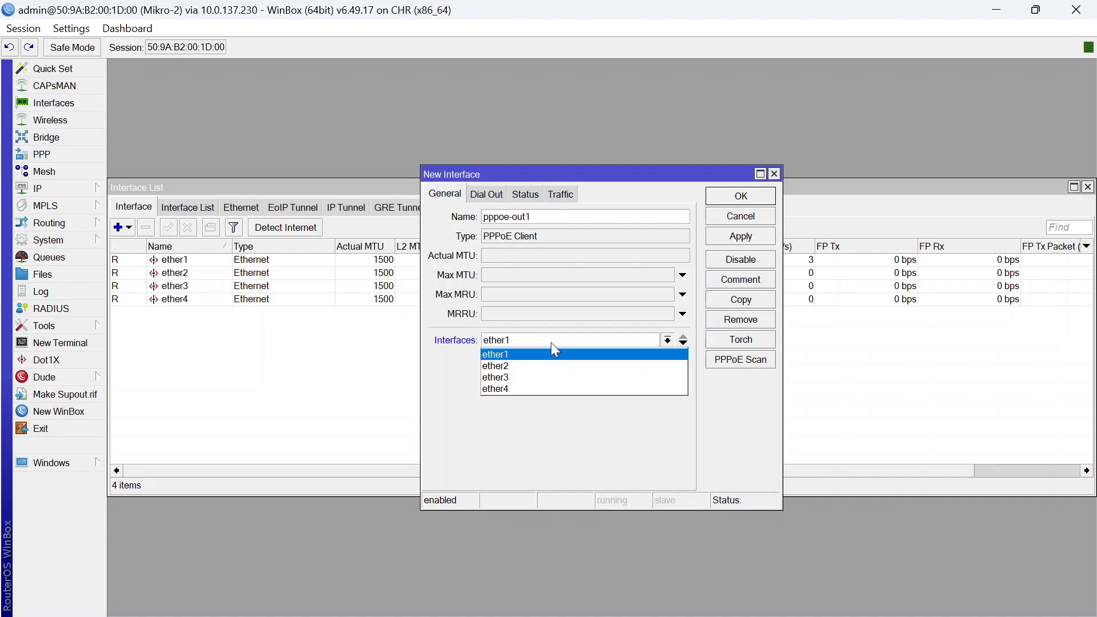
pyautogui.click(517, 353)
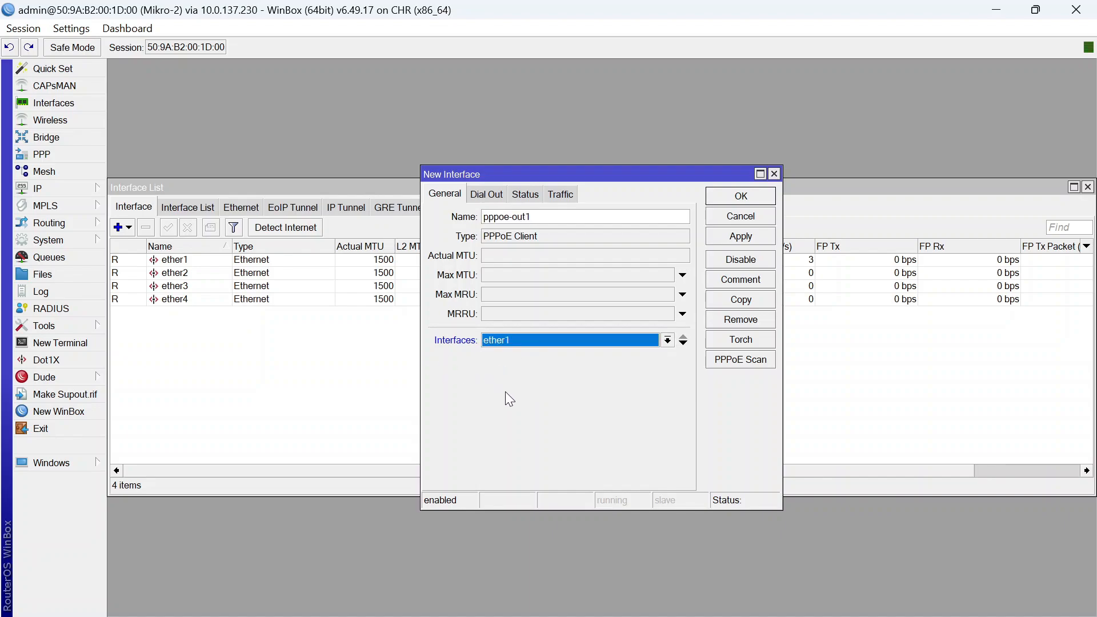
# In Dial Out, enter user name USER-PPPOE and tick Use Peer DNS
pyautogui.click(486, 194)
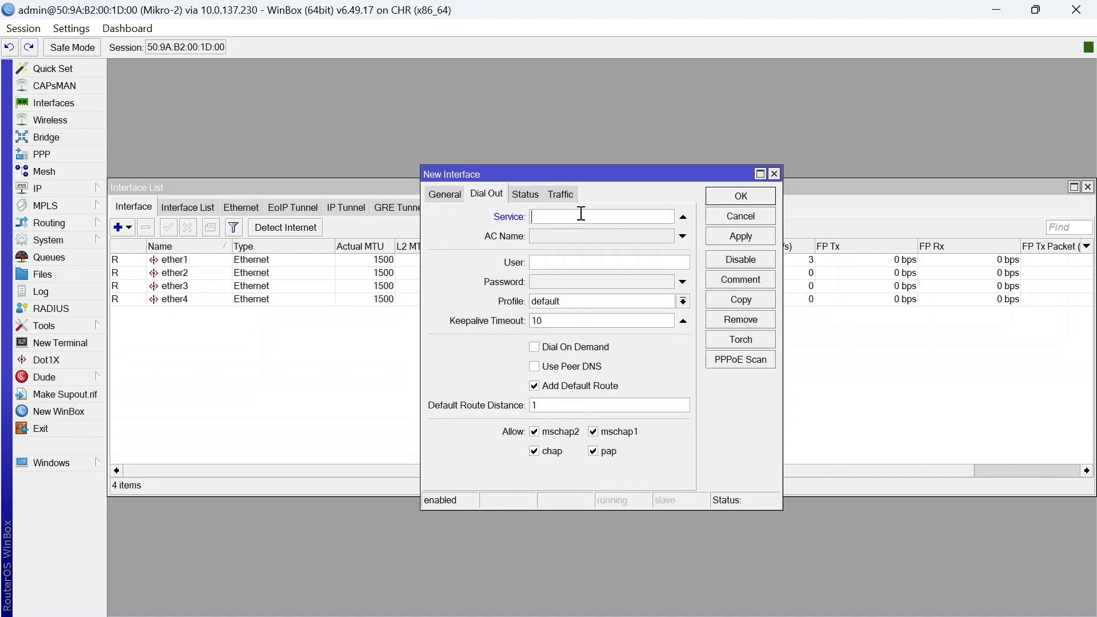
pyautogui.write('USER-PPPOE')
pyautogui.click(572, 231)
pyautogui.write('123')
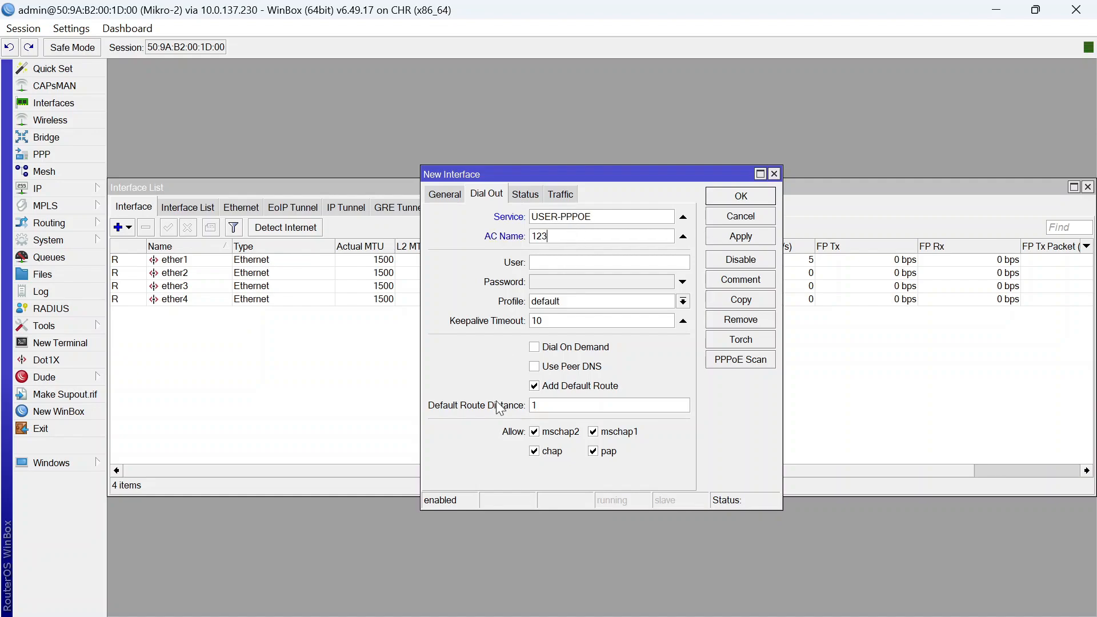
pyautogui.click(533, 368)
# Clear the stray Service and AC Name values, enter user USER-PPOE with its password, and save
pyautogui.moveTo(636, 216); pyautogui.dragTo(506, 231)
pyautogui.press('BackSpace')
pyautogui.press('BackSpace')
pyautogui.write('USER-P')
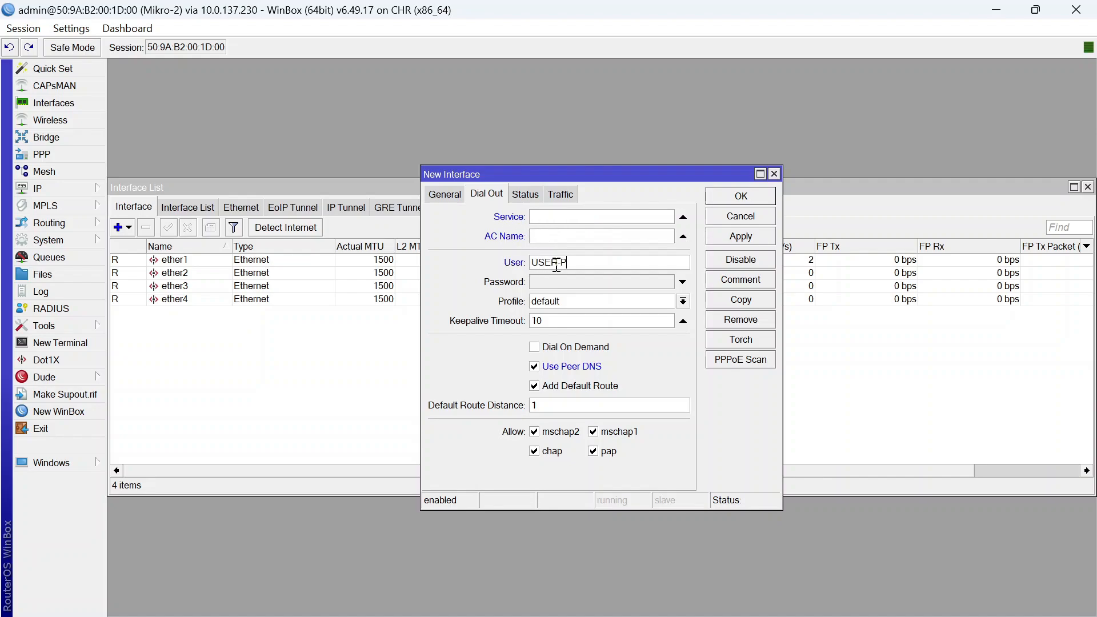
pyautogui.write('POE')
pyautogui.click(561, 280)
pyautogui.write('123')
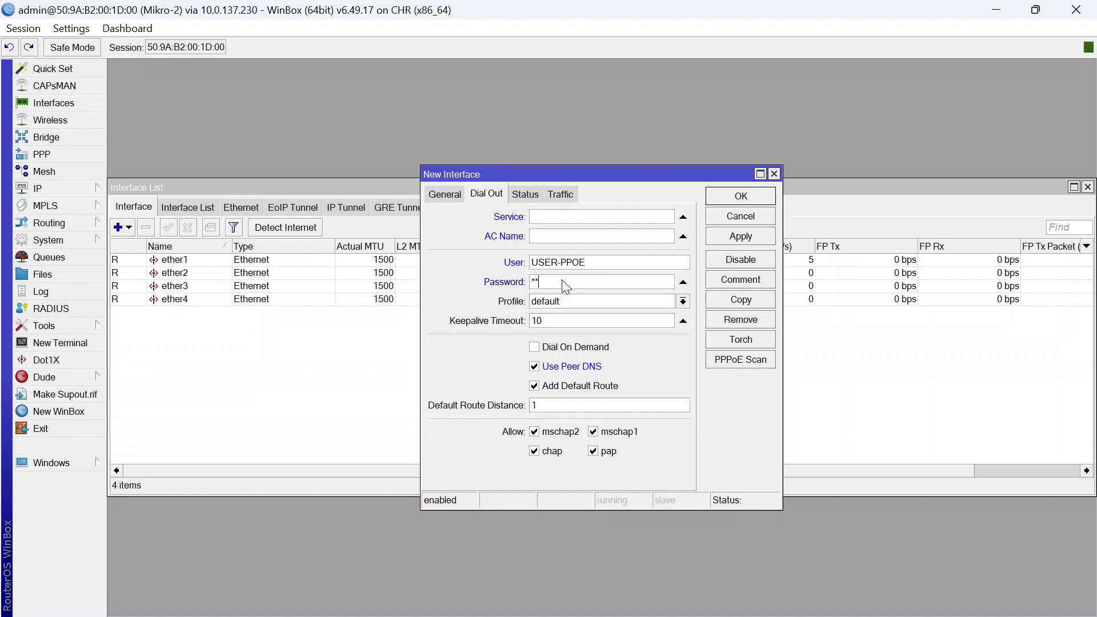
pyautogui.click(682, 236)
pyautogui.click(683, 216)
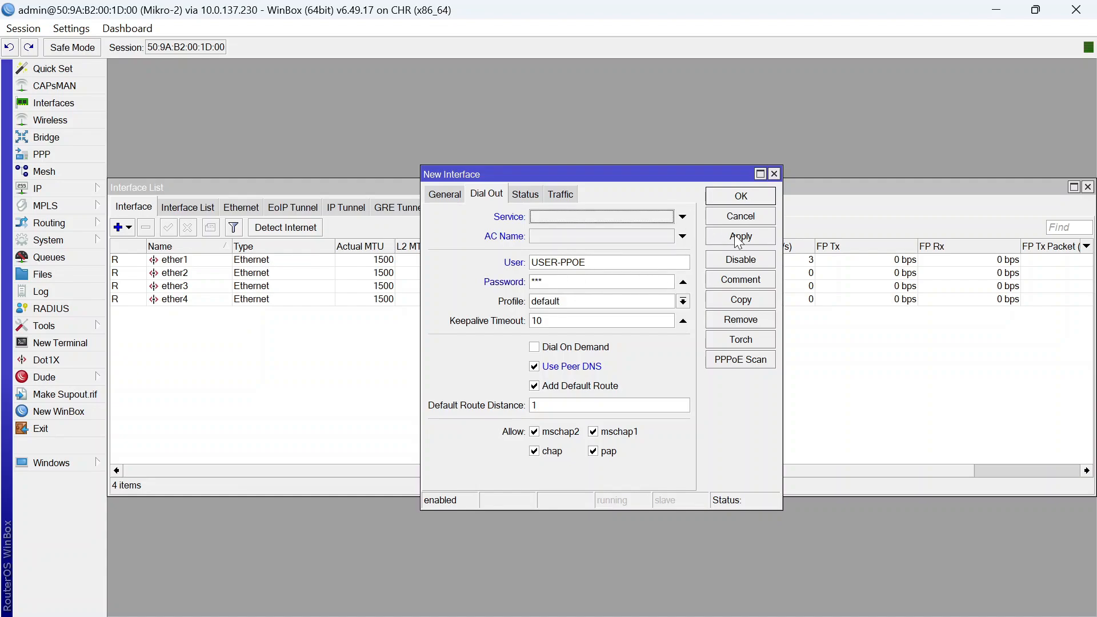
pyautogui.press('Return')
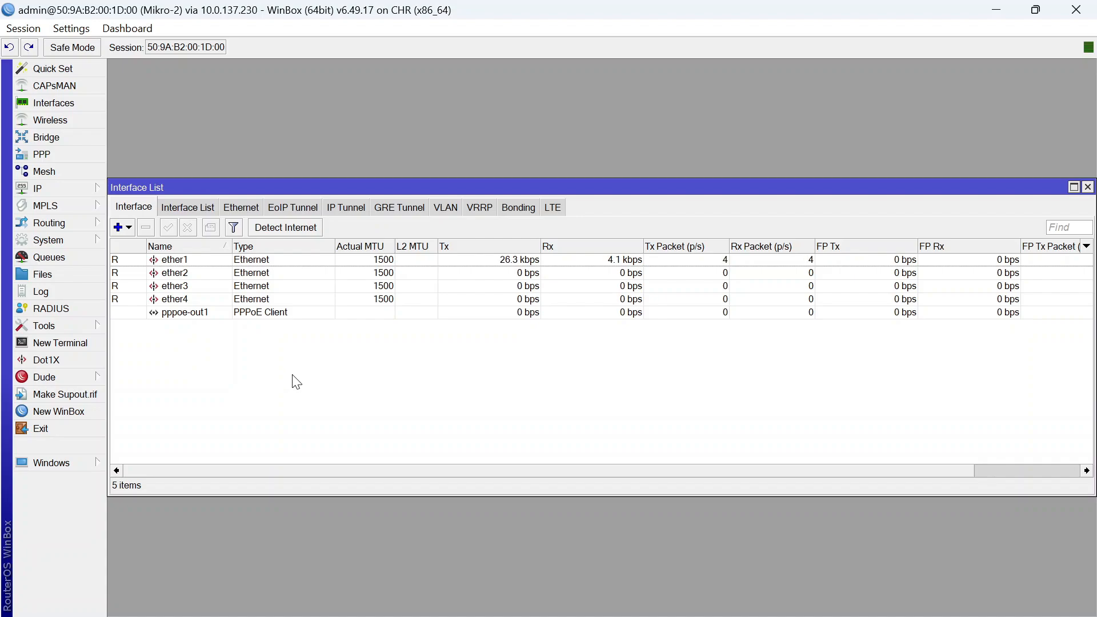
# Correct the pppoe-out1 user name to USER-PPPOE and close its settings
pyautogui.doubleClick(309, 313)
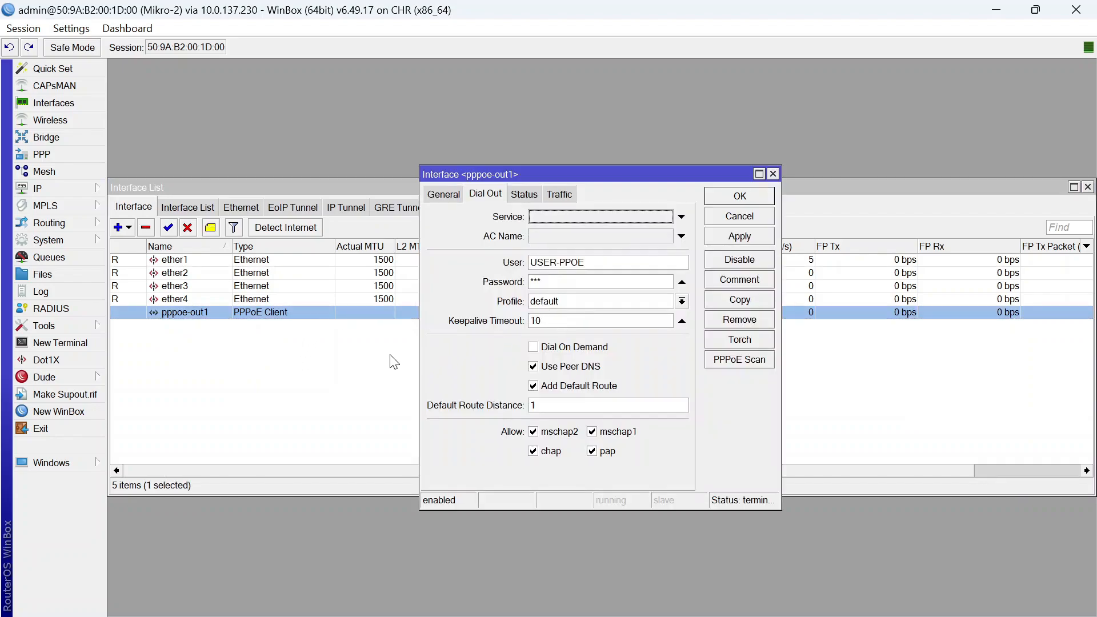
pyautogui.click(572, 263)
pyautogui.write('P')
pyautogui.click(743, 196)
pyautogui.click(360, 395)
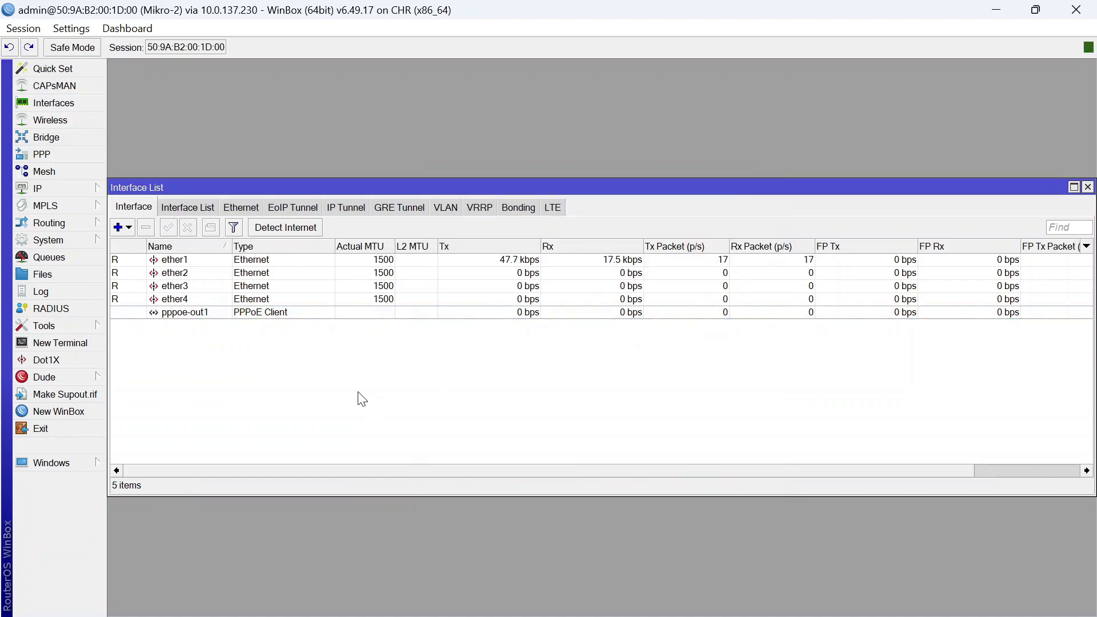
# Skip the new-password prompt in a Mikro-2 terminal and ping 8.8.8.8, then stop it
pyautogui.click(66, 344)
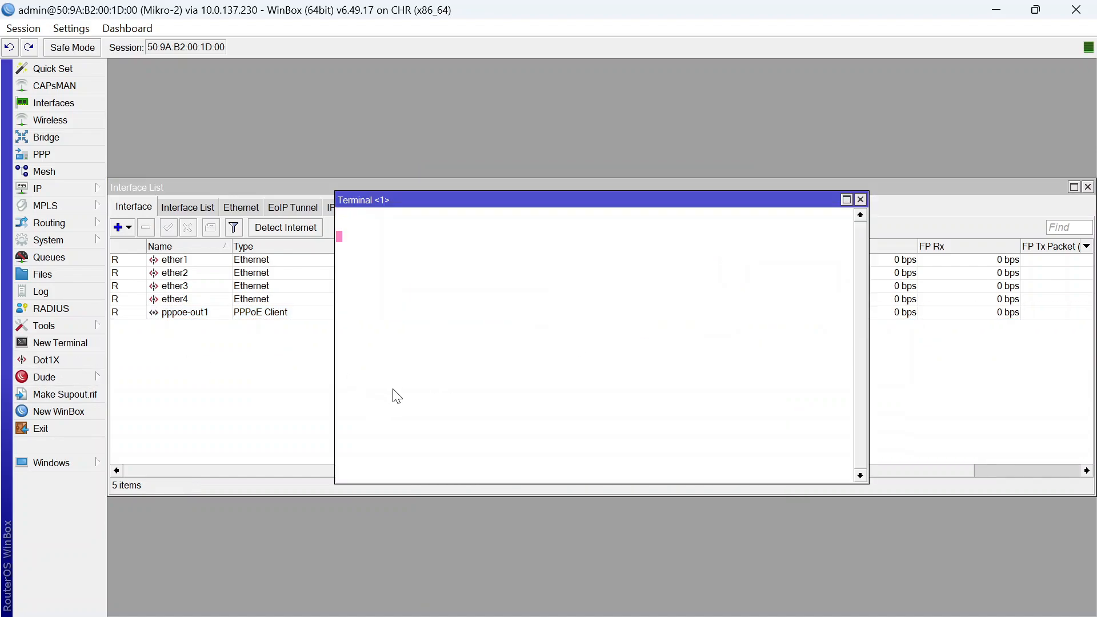
pyautogui.write('*****')
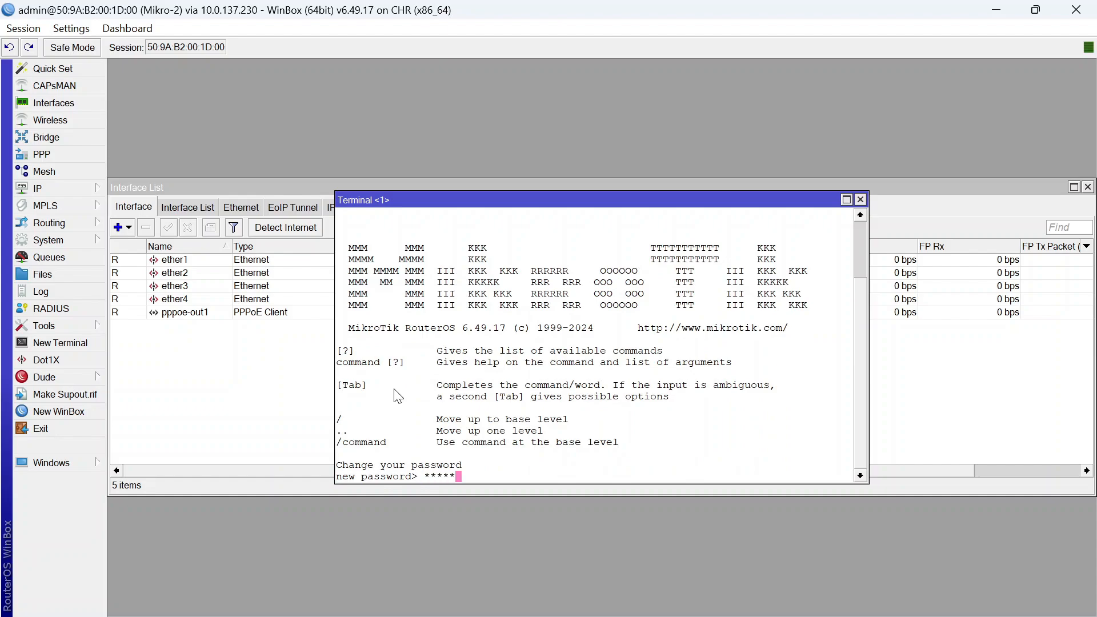
pyautogui.press('BackSpace')
pyautogui.press('BackSpace')
pyautogui.press('BackSpace')
pyautogui.press('BackSpace')
pyautogui.press('BackSpace')
pyautogui.hotkey('ctrl', 'c')
pyautogui.write('pin')
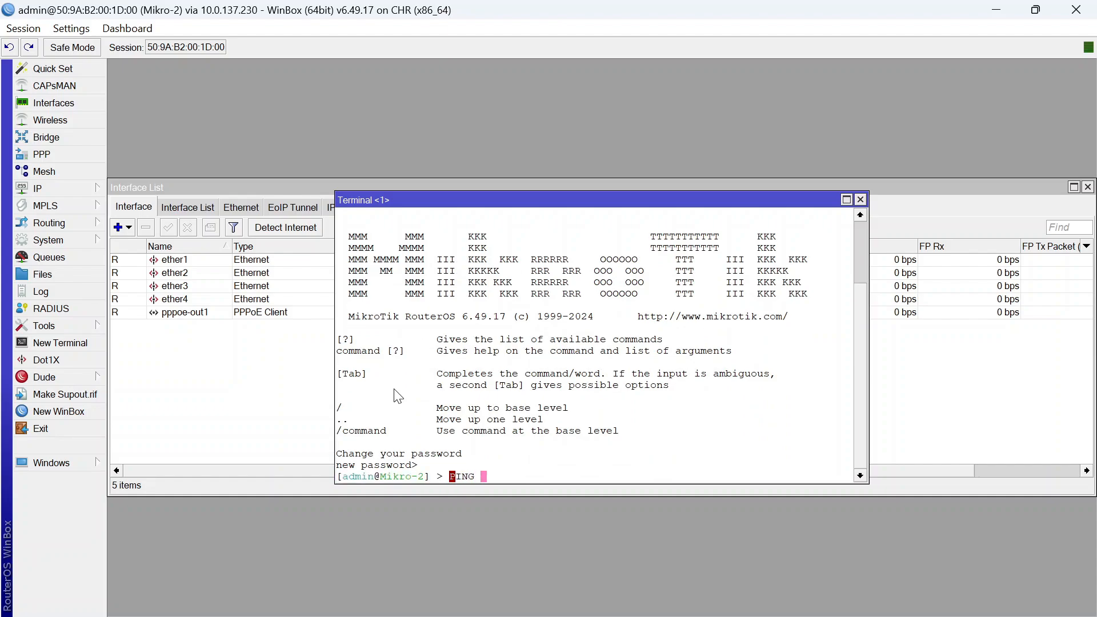
pyautogui.press('BackSpace')
pyautogui.press('BackSpace')
pyautogui.press('BackSpace')
pyautogui.write('ping 8.8.8.8')
pyautogui.press('Return')
pyautogui.hotkey('ctrl', 'c')
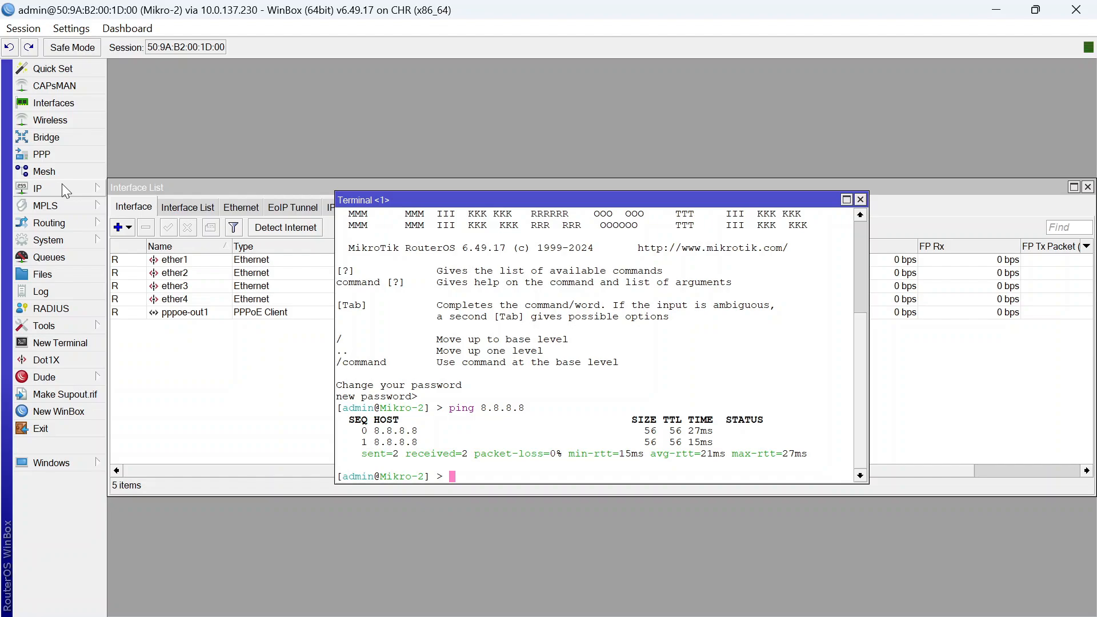
# Ping 8.8.8.8 from the router once more, stop it, and close the terminal
pyautogui.write('ping 8.8.8.8')
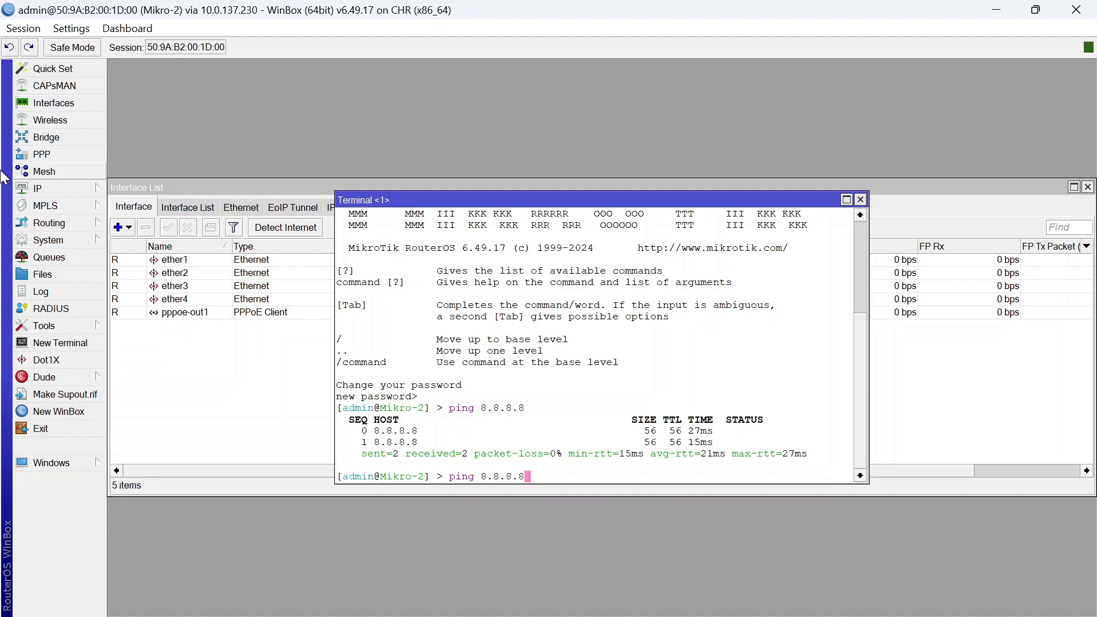
pyautogui.press('Return')
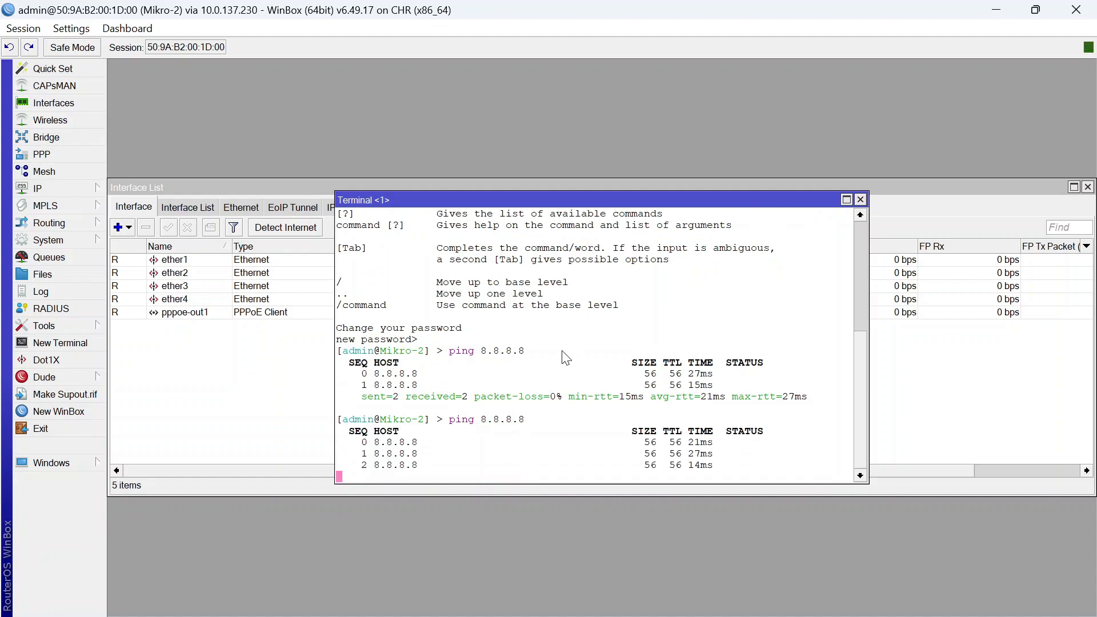
pyautogui.hotkey('ctrl', 'c')
pyautogui.click(859, 200)
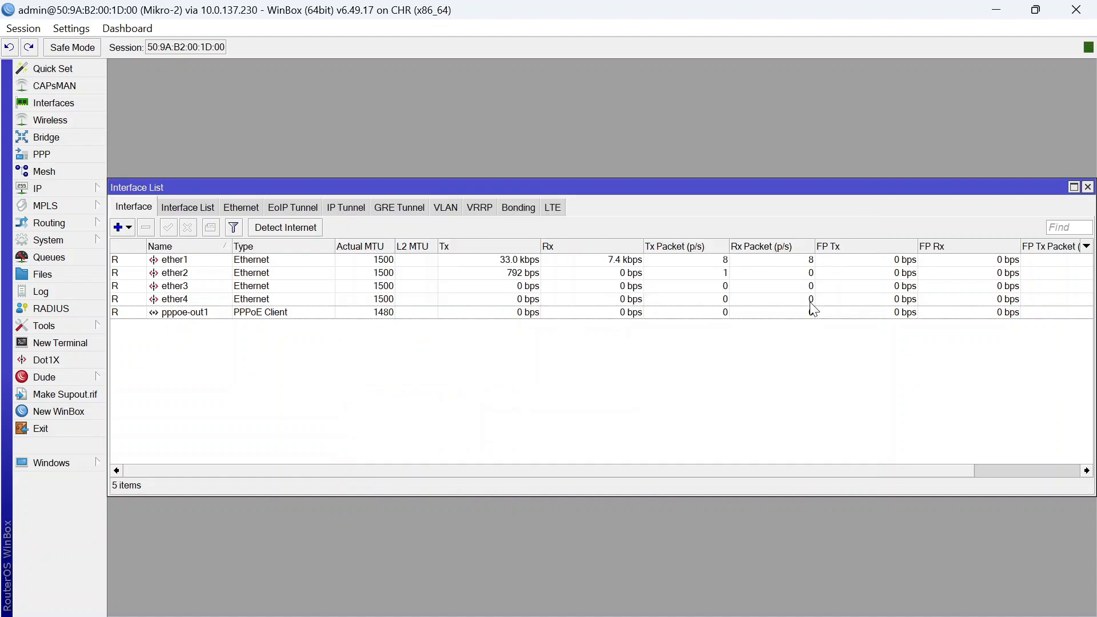
# Add the IP address 192.168.3.1/24 on interface ether2
pyautogui.click(74, 189)
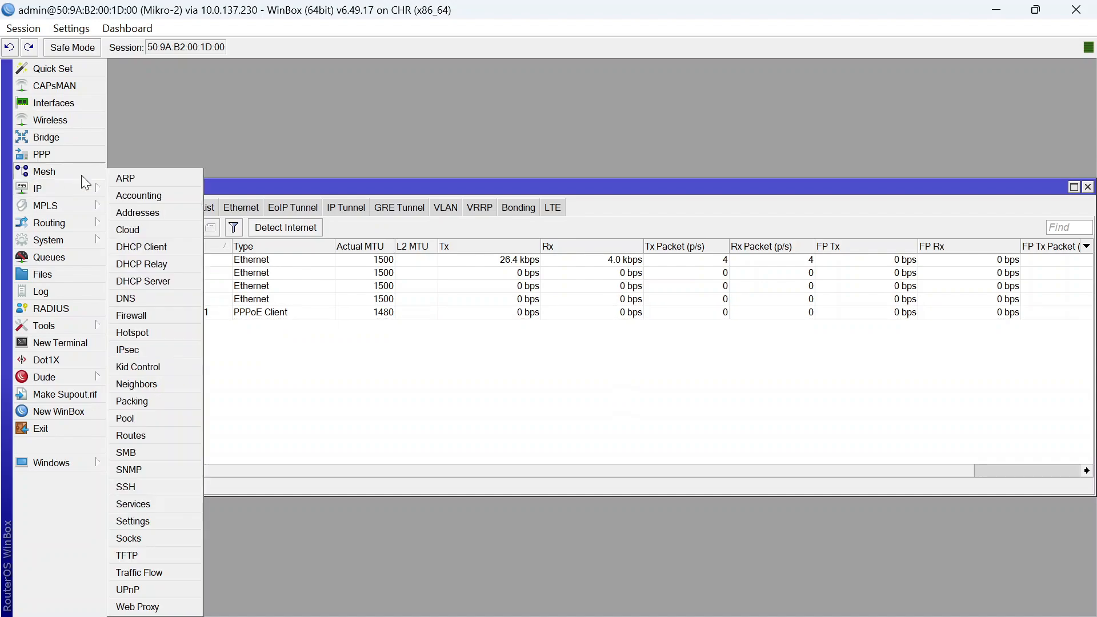
pyautogui.click(178, 210)
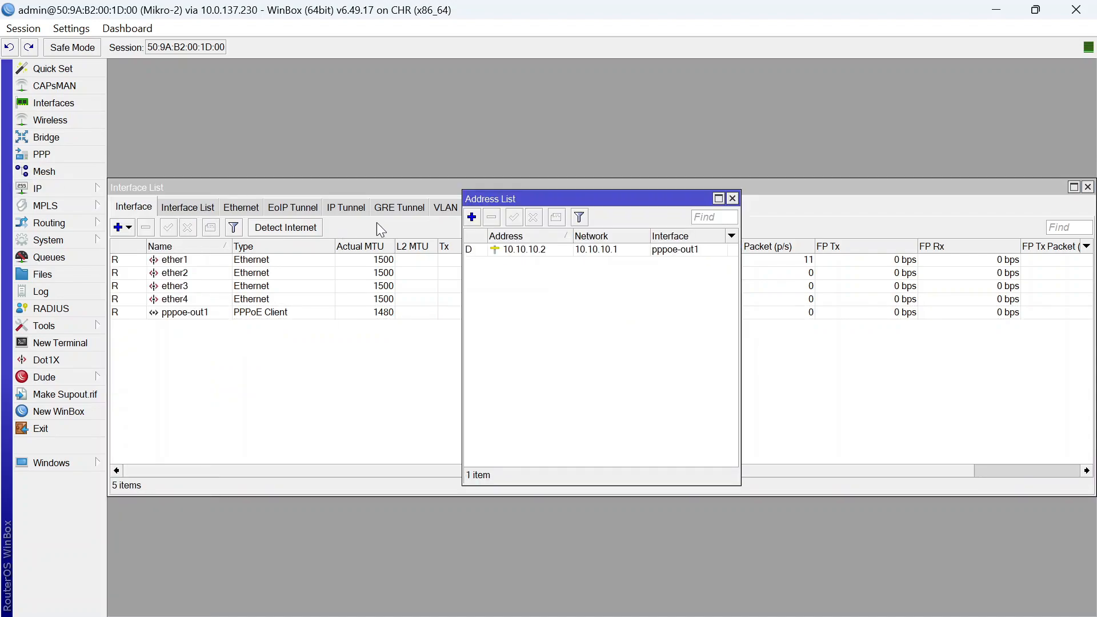
pyautogui.click(471, 217)
pyautogui.write('192.168.')
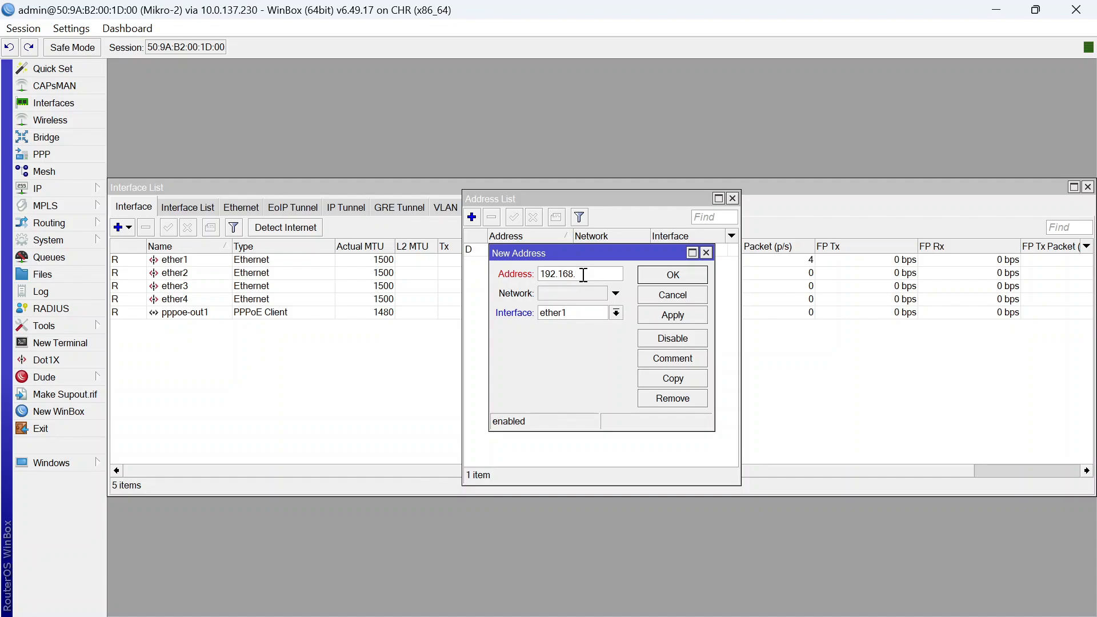
pyautogui.write('3.1/24')
pyautogui.click(612, 314)
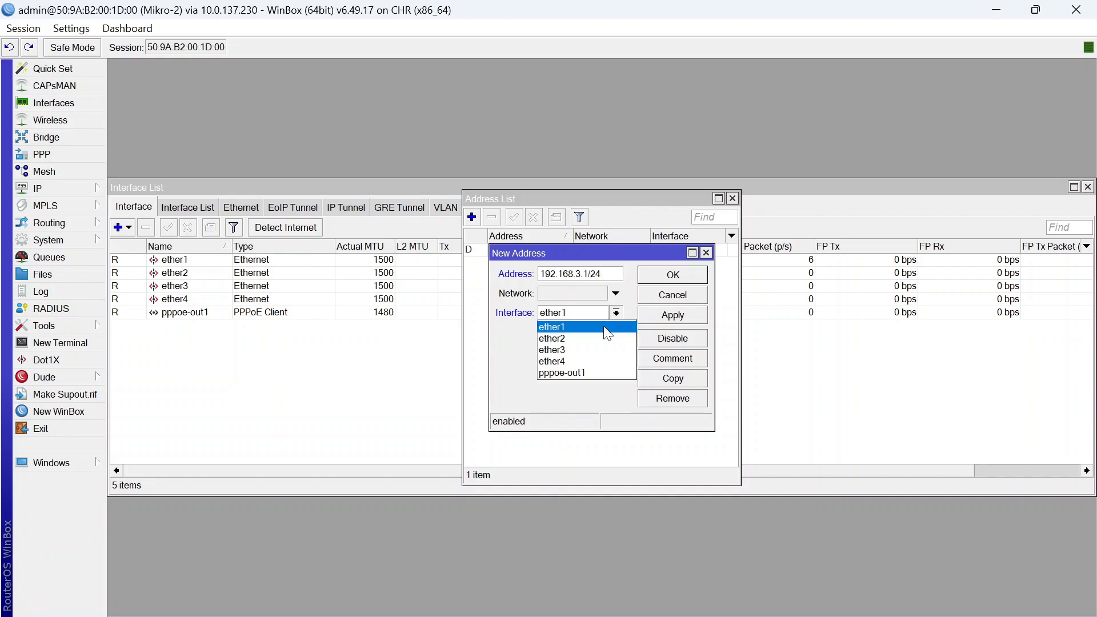
pyautogui.click(578, 337)
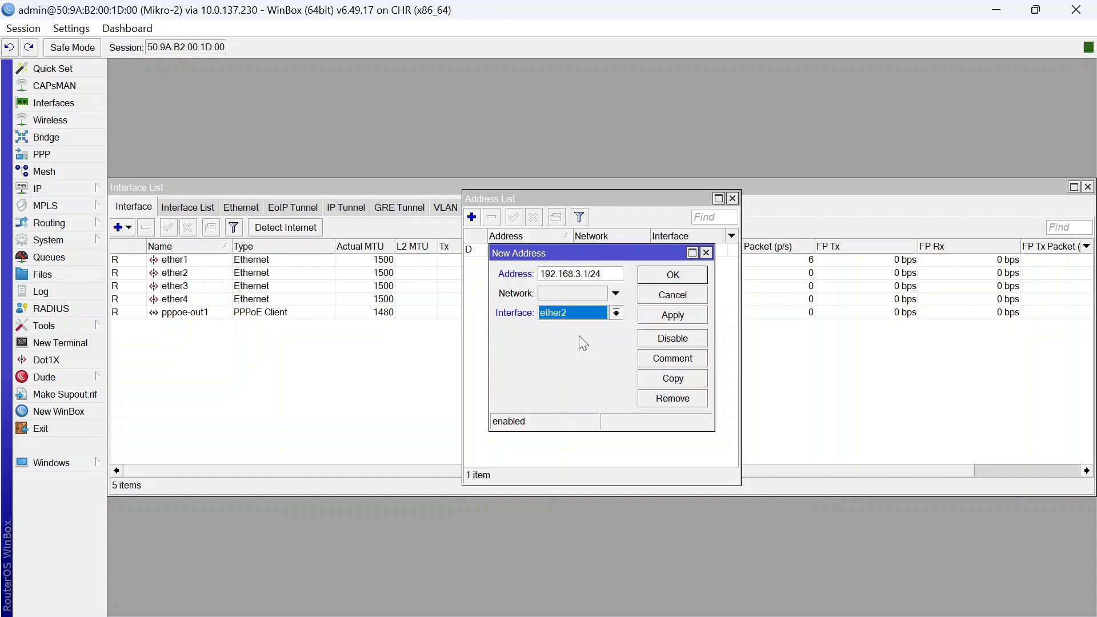
pyautogui.click(672, 275)
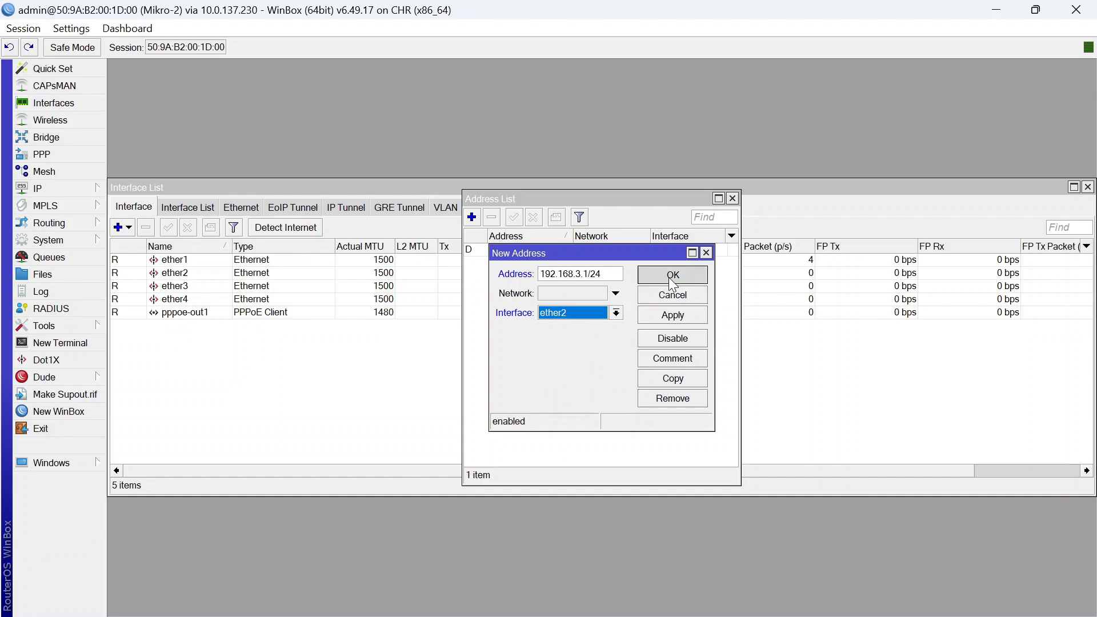
# Run DHCP Setup on ether2, accepting the defaults and the 00:10:00 lease, then close the windows
pyautogui.click(84, 194)
pyautogui.click(164, 282)
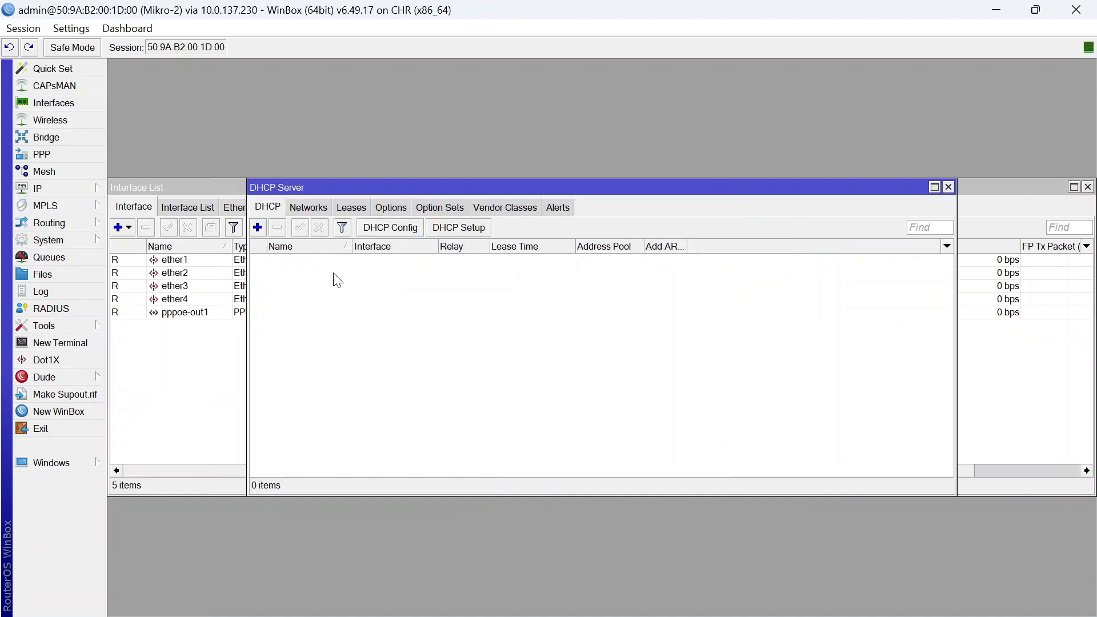
pyautogui.click(458, 228)
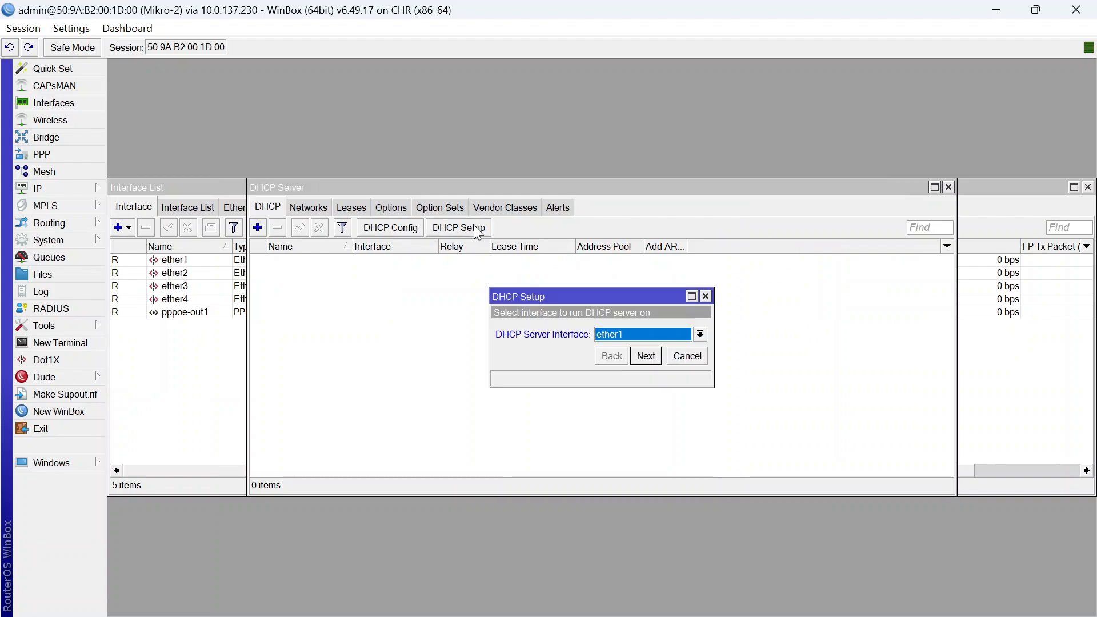
pyautogui.click(609, 337)
pyautogui.click(614, 358)
pyautogui.click(643, 356)
pyautogui.click(643, 357)
pyautogui.click(643, 356)
pyautogui.click(640, 357)
pyautogui.click(639, 357)
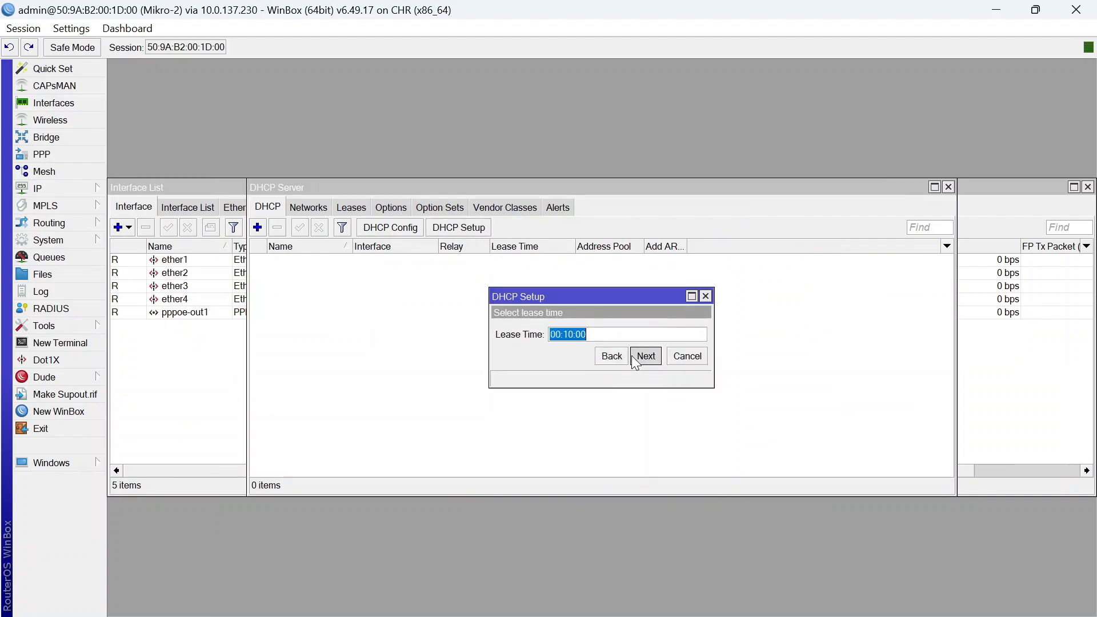
pyautogui.click(631, 356)
pyautogui.click(607, 331)
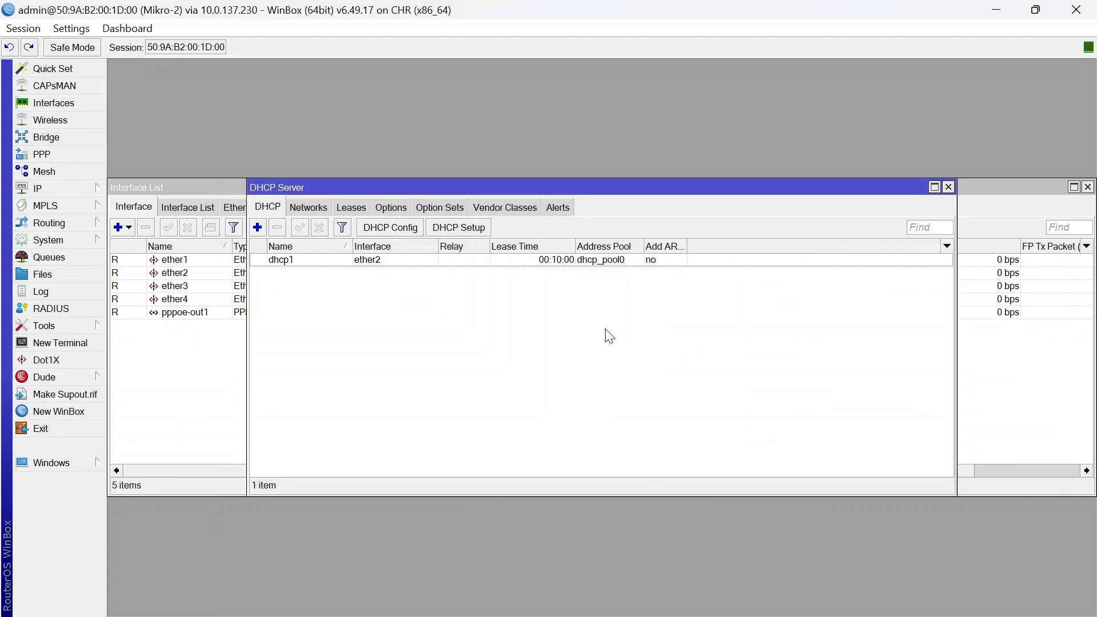
pyautogui.click(948, 187)
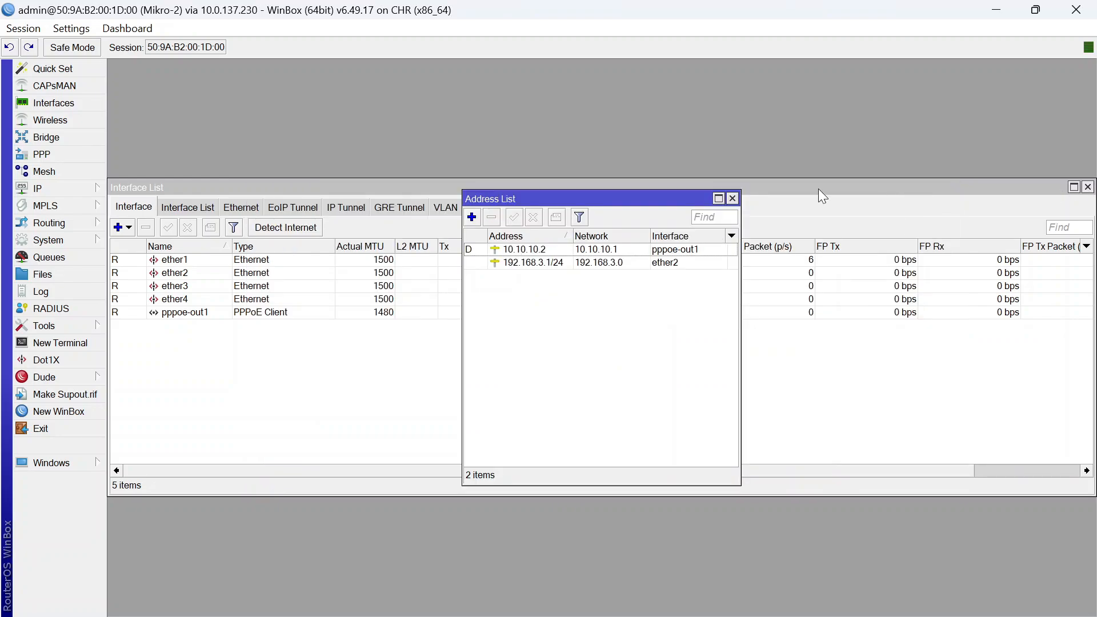
pyautogui.click(732, 199)
# Add a masquerade NAT rule for traffic leaving through pppoe-out1, then switch to the PNETLab topology
pyautogui.click(1087, 187)
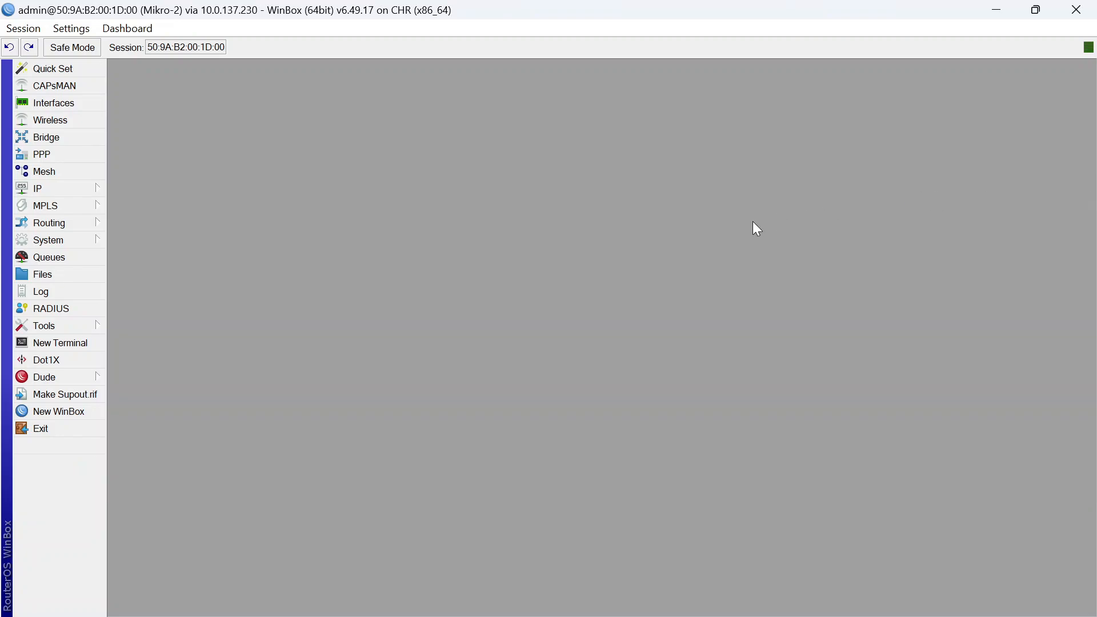
pyautogui.click(80, 189)
pyautogui.click(145, 314)
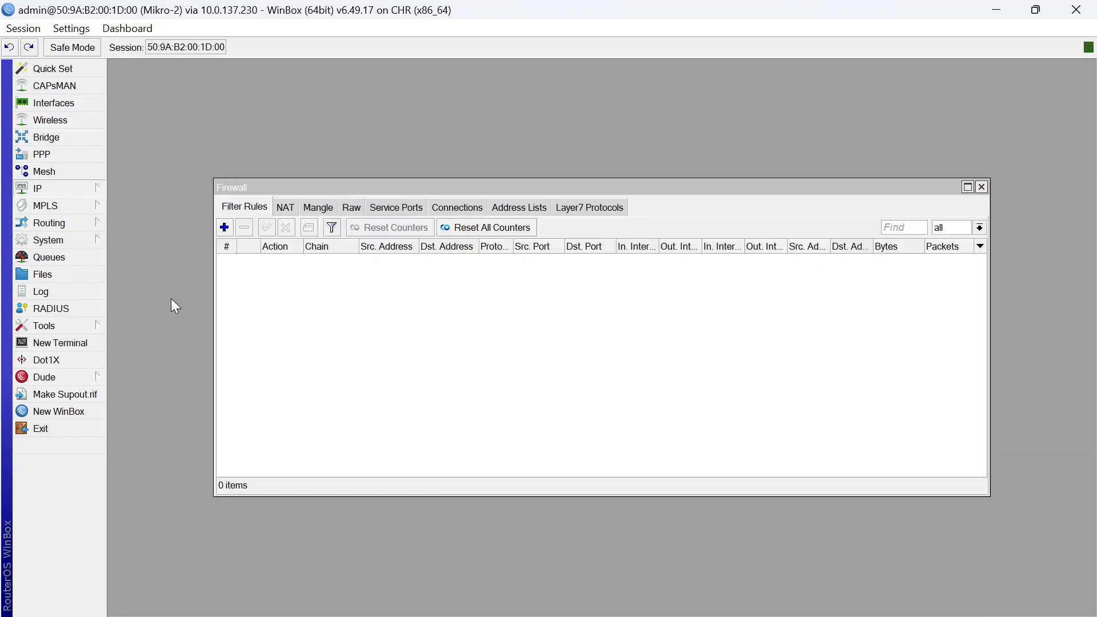
pyautogui.click(286, 208)
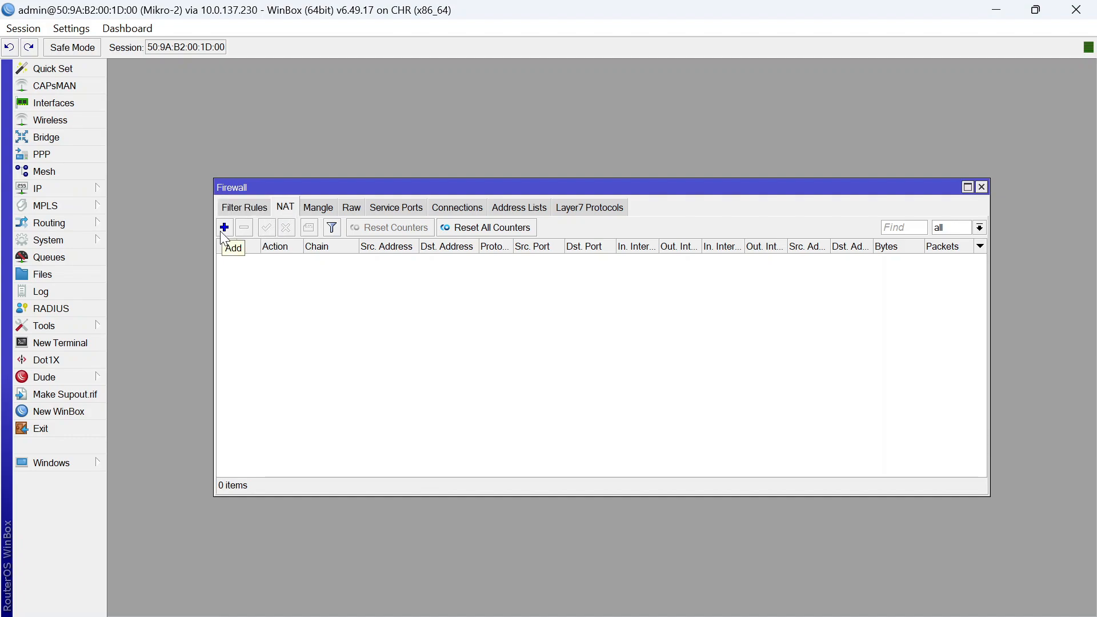
pyautogui.click(224, 227)
pyautogui.click(608, 351)
pyautogui.click(607, 353)
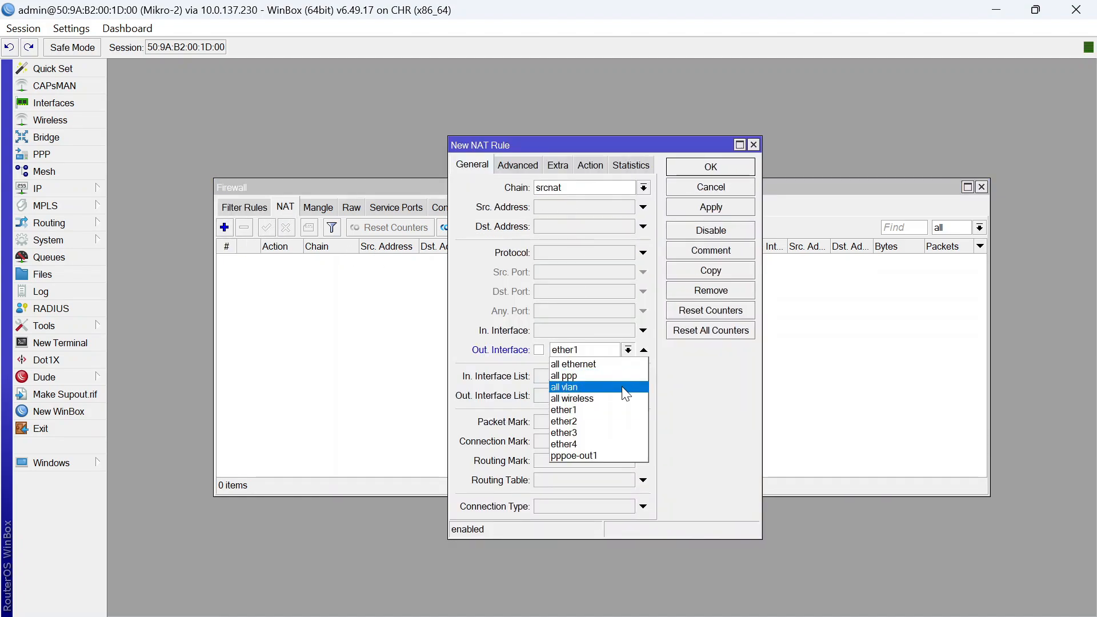
pyautogui.click(605, 449)
pyautogui.click(591, 165)
pyautogui.click(592, 189)
pyautogui.click(568, 269)
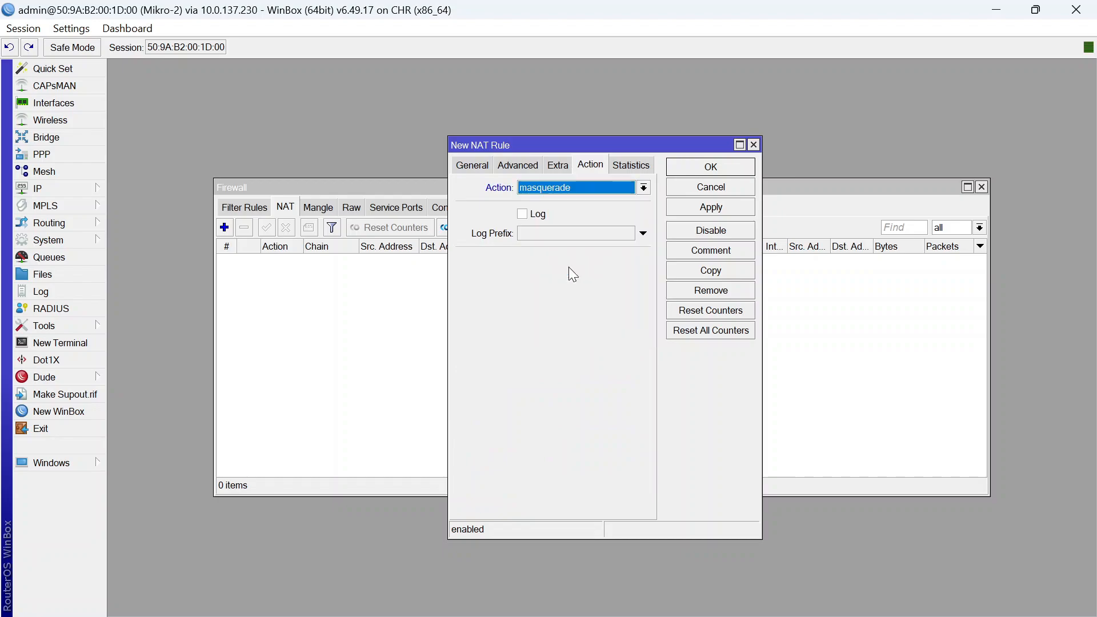
pyautogui.click(719, 168)
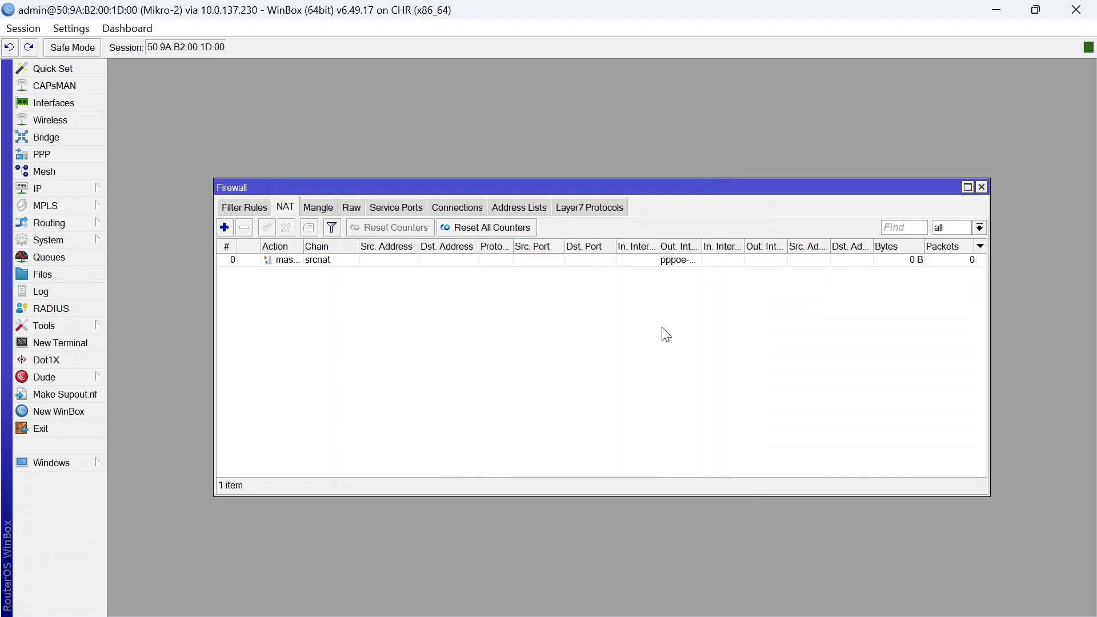
pyautogui.click(711, 604)
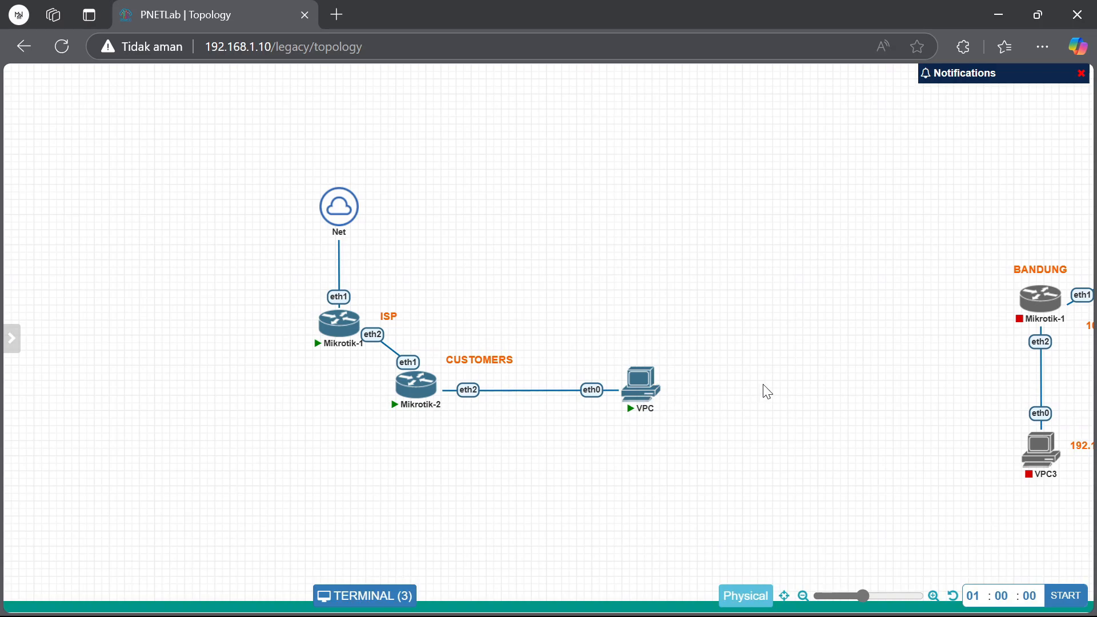
# Have the VPC obtain 192.168.3.254/24 via ip dhcp, then ping 8.8.8.8 from it
pyautogui.click(645, 393)
pyautogui.write('ip dhcp')
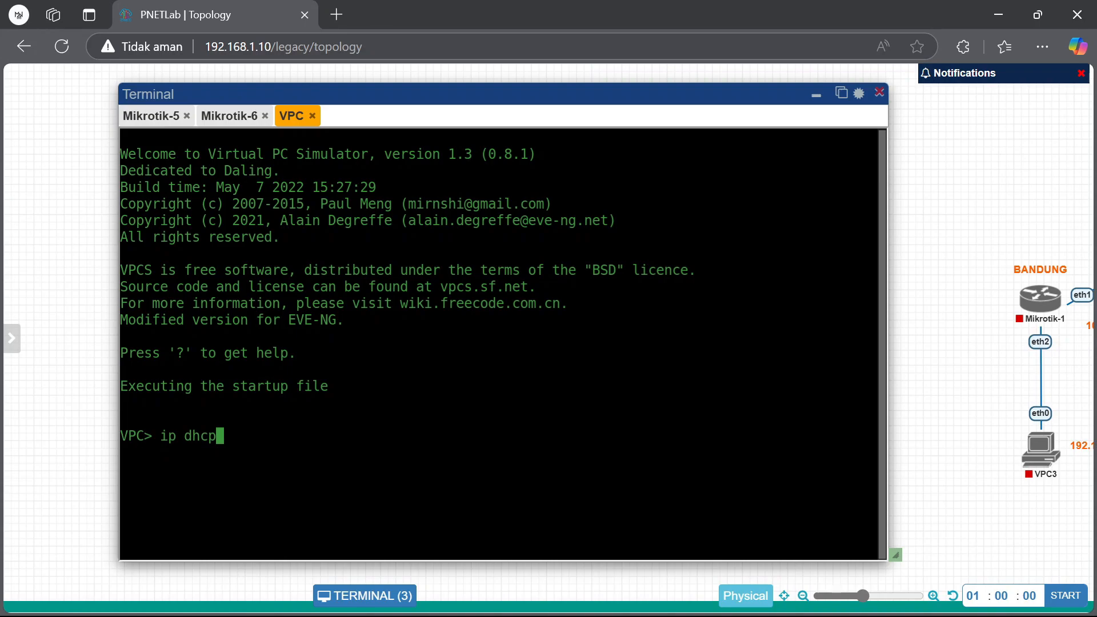
pyautogui.press('Return')
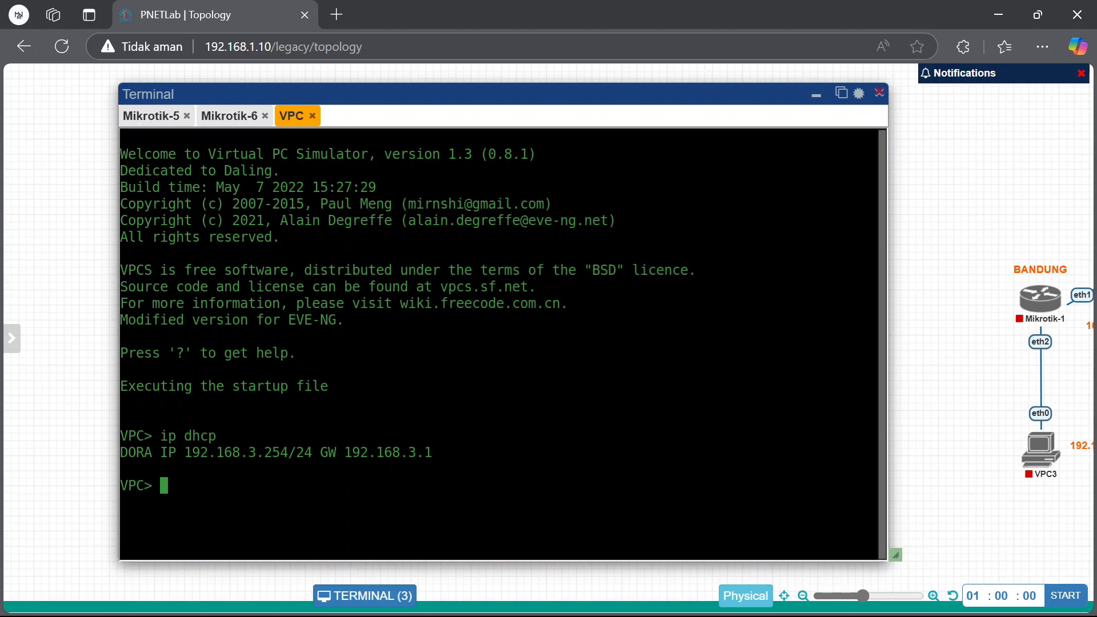
pyautogui.write('ping 8.8.8.8')
pyautogui.press('Return')
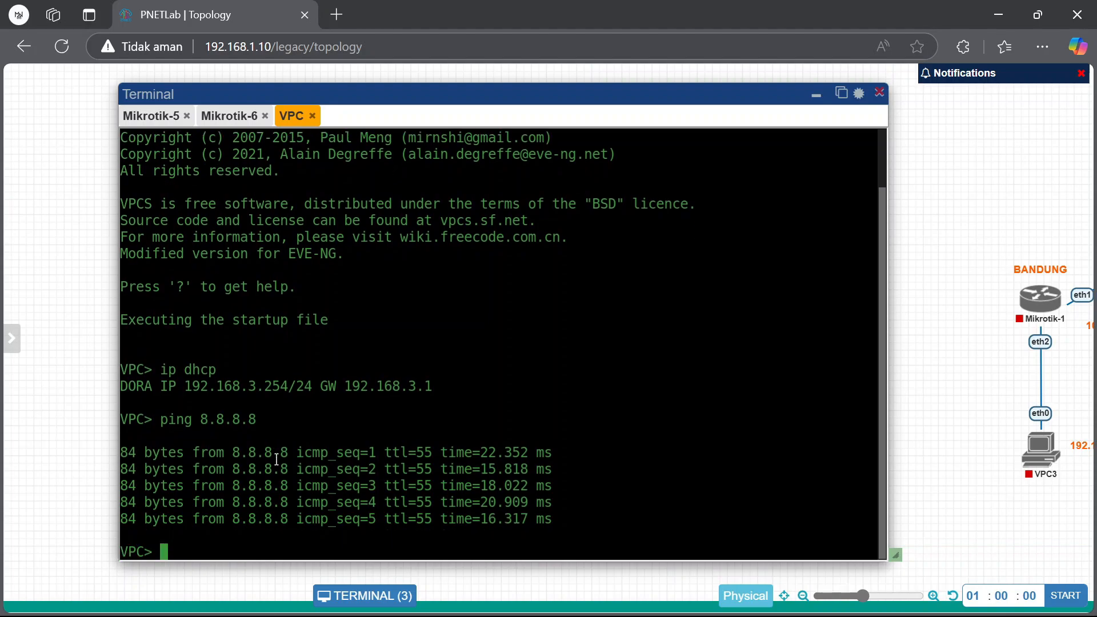
# On Mikro-1, give the default PPP profile a 5M/5M rate limit and save it
pyautogui.moveTo(721, 616)
pyautogui.click(622, 540)
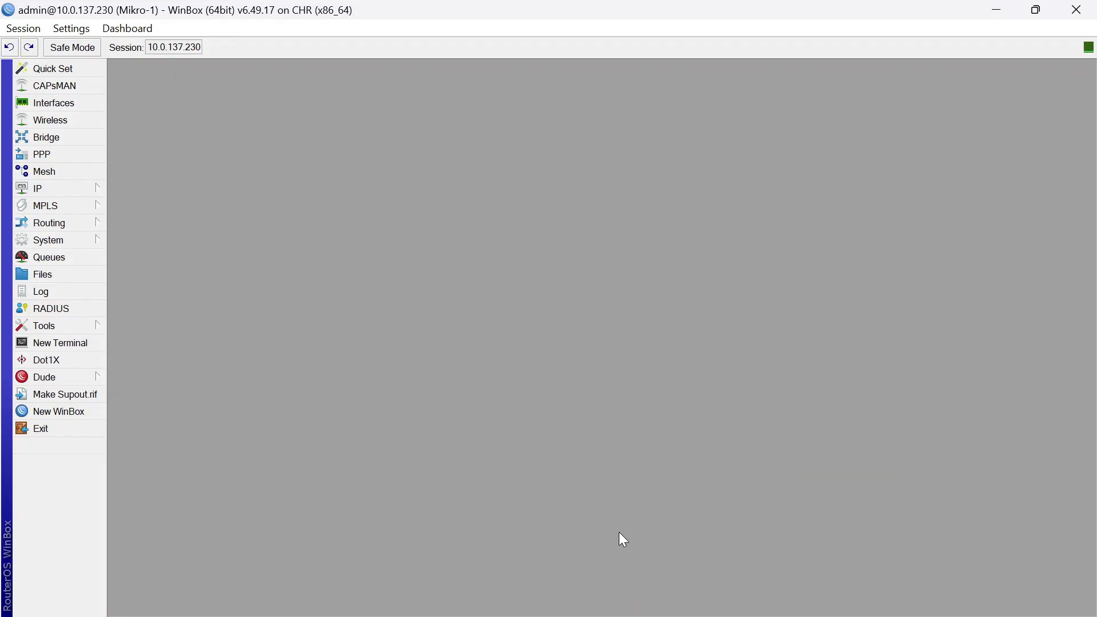
pyautogui.click(69, 150)
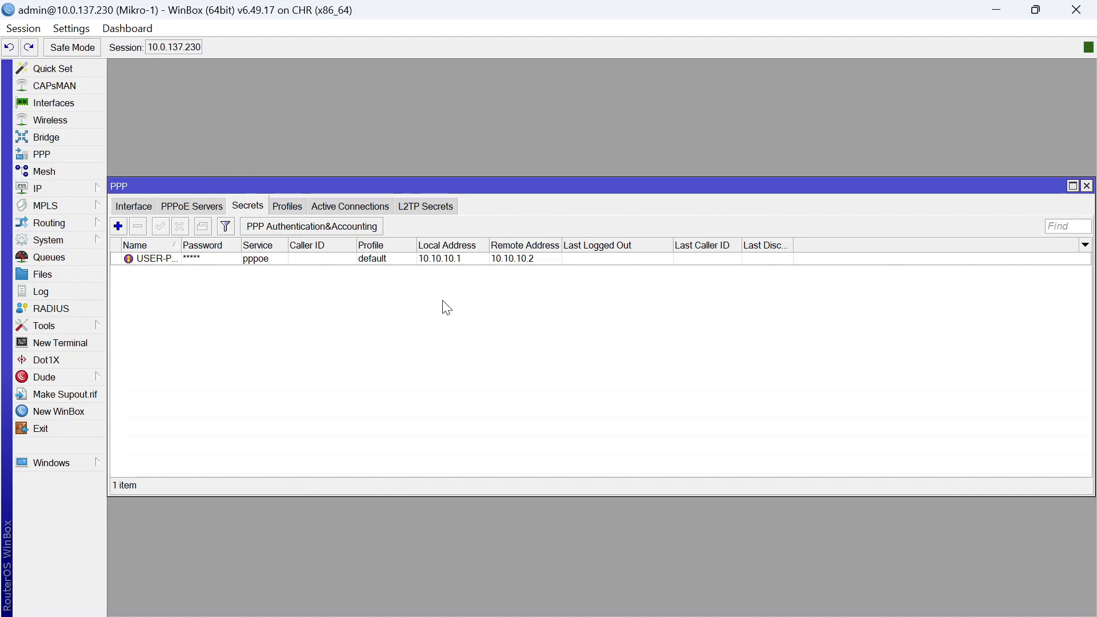
pyautogui.doubleClick(446, 258)
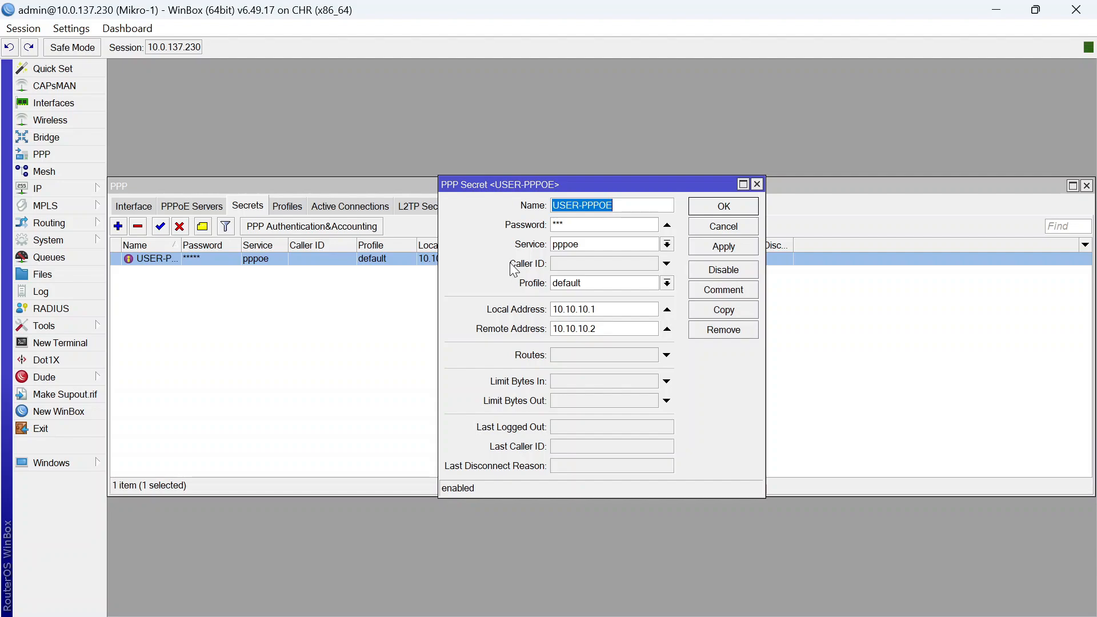
pyautogui.click(287, 205)
pyautogui.click(312, 272)
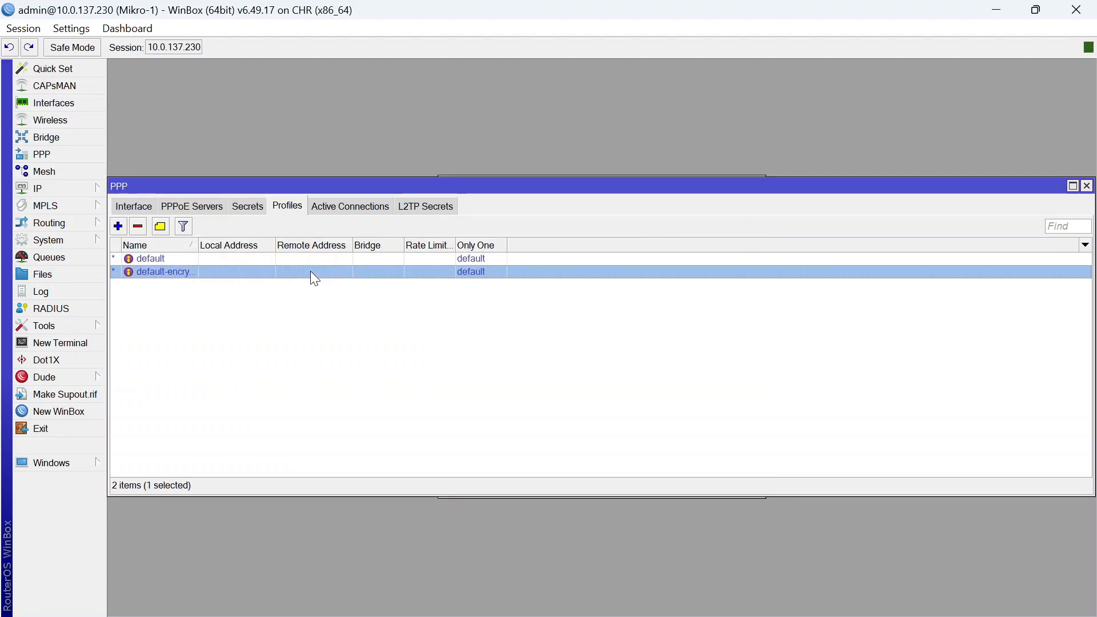
pyautogui.press('Up')
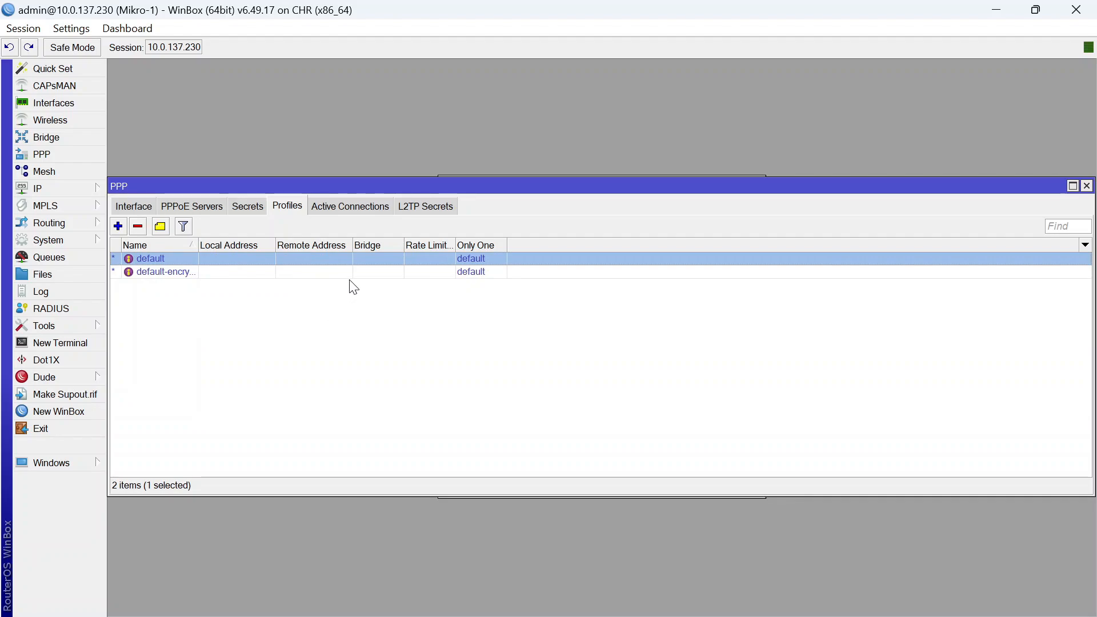
pyautogui.doubleClick(188, 259)
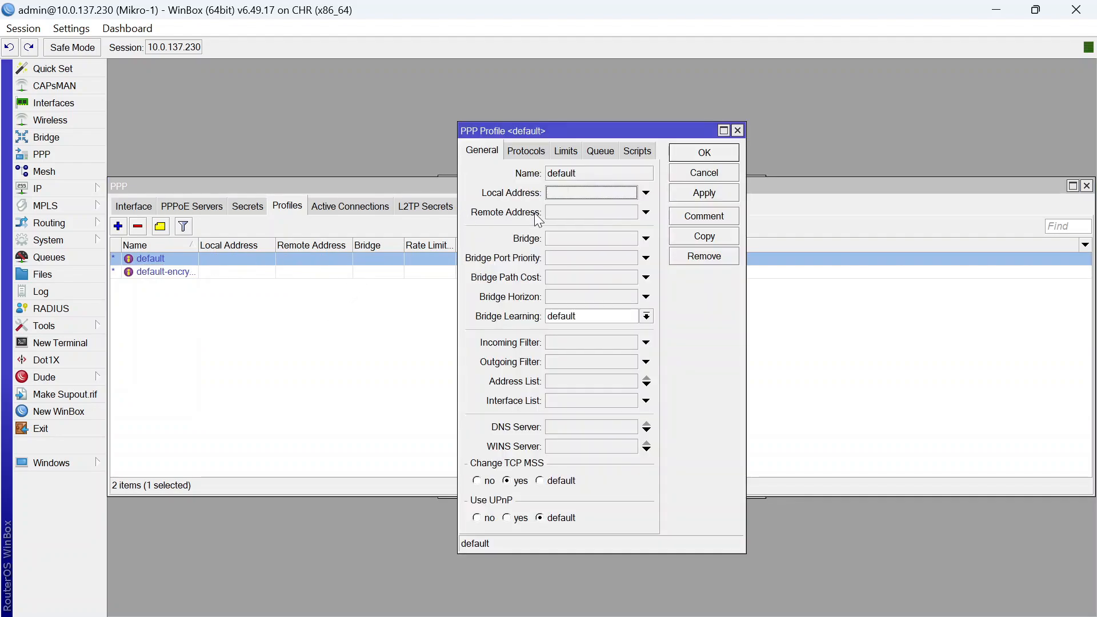
pyautogui.click(564, 153)
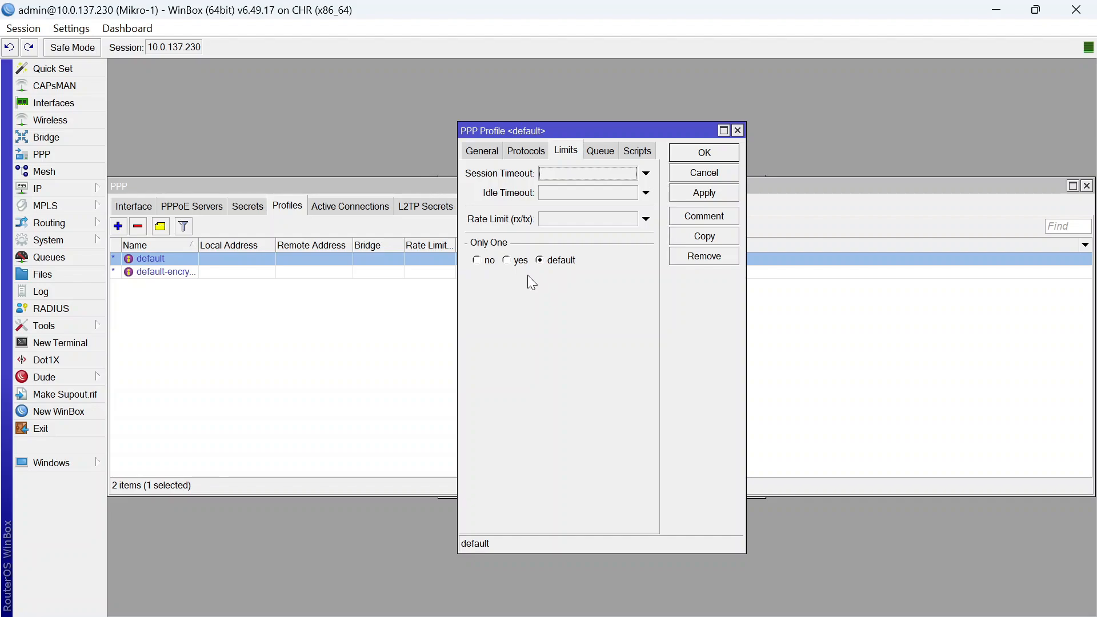
pyautogui.click(598, 219)
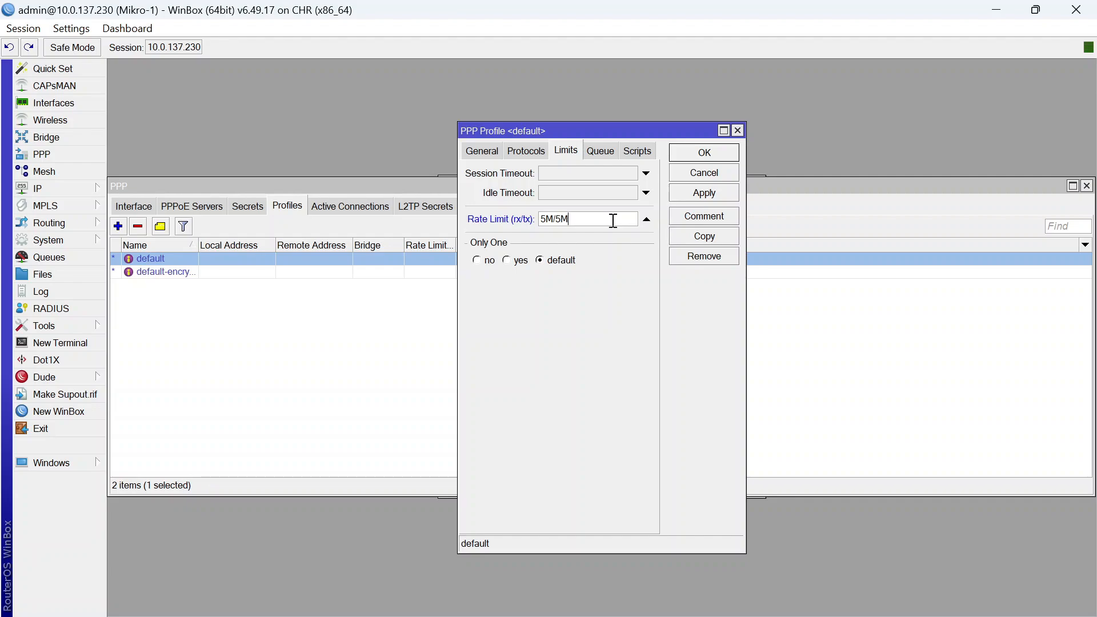
pyautogui.click(707, 156)
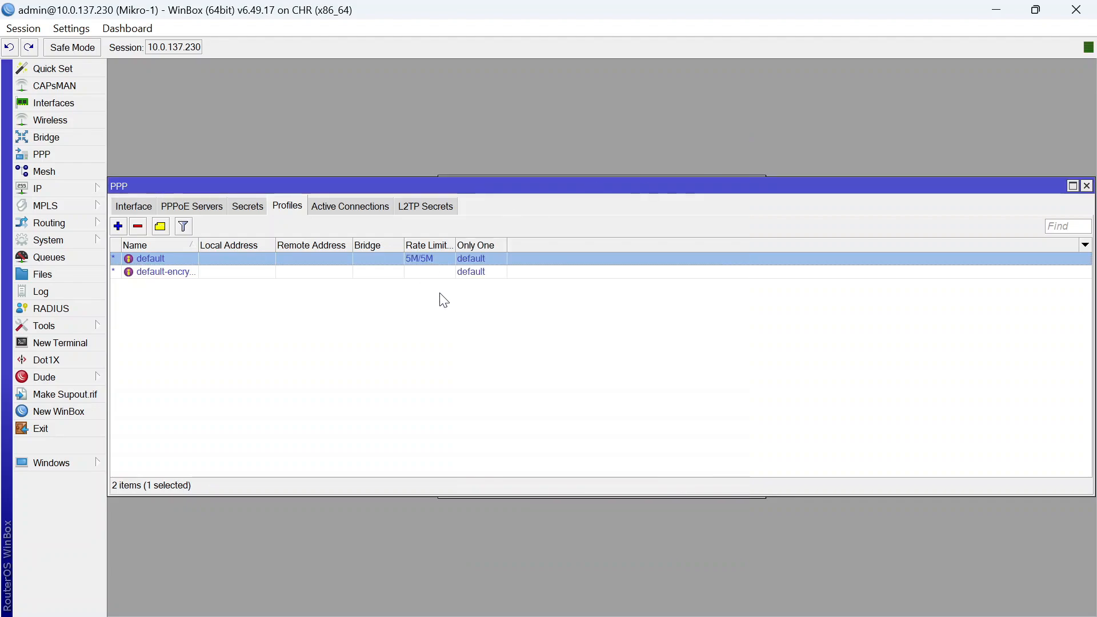
pyautogui.click(471, 294)
# Stop the VPC node, delete its link to Mikrotik-2, and move the VPC aside
pyautogui.click(695, 603)
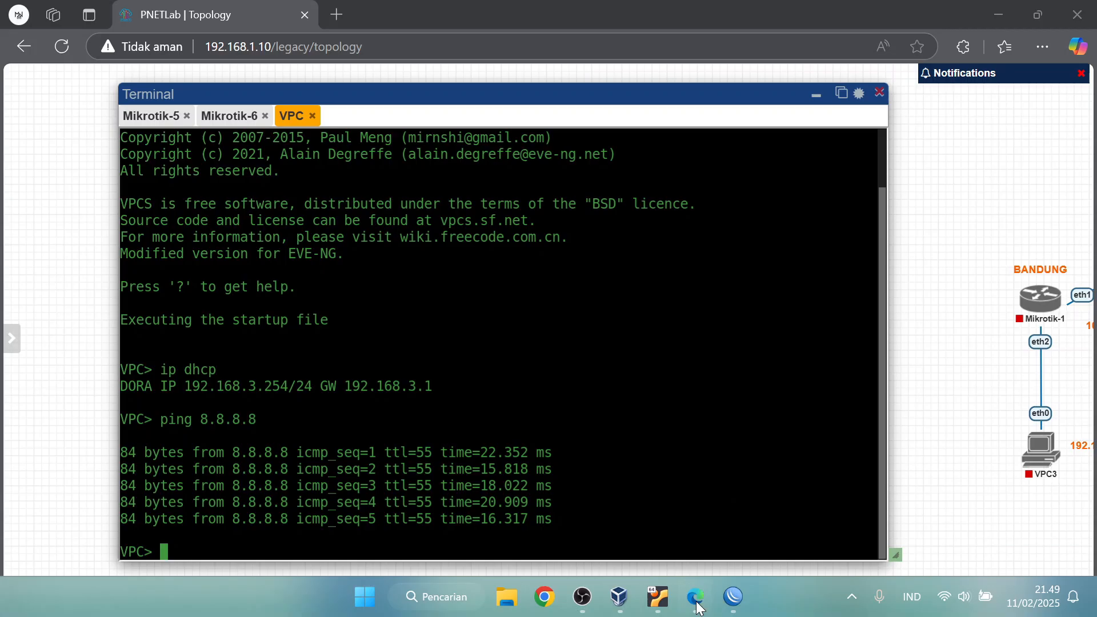
pyautogui.click(816, 95)
pyautogui.moveTo(604, 328); pyautogui.dragTo(678, 431)
pyautogui.moveTo(647, 397)
pyautogui.click(632, 361)
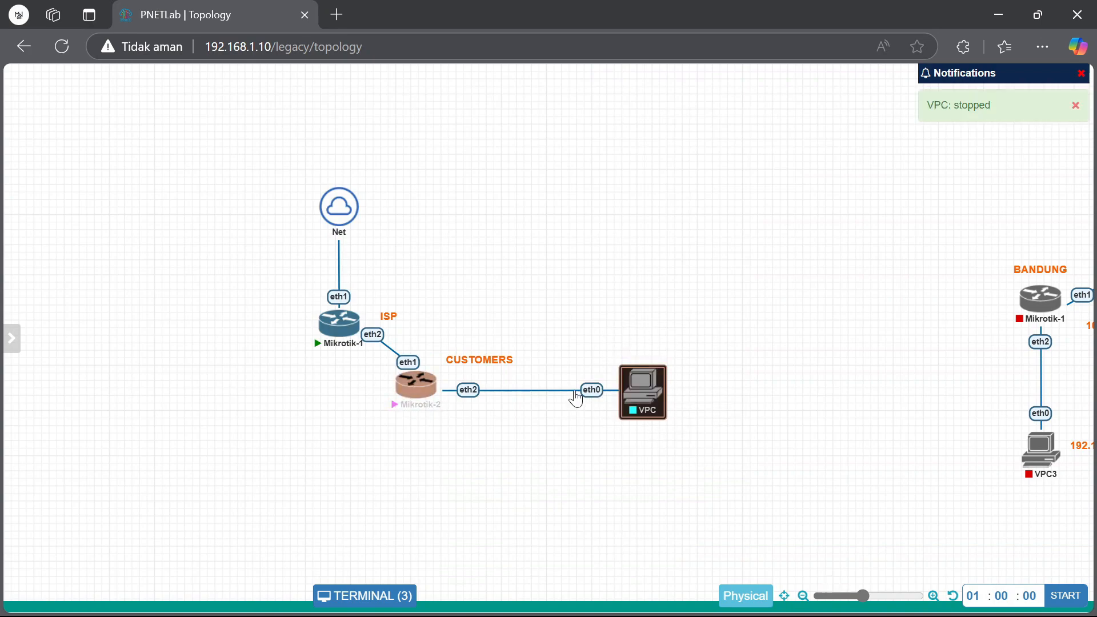
pyautogui.click(576, 397)
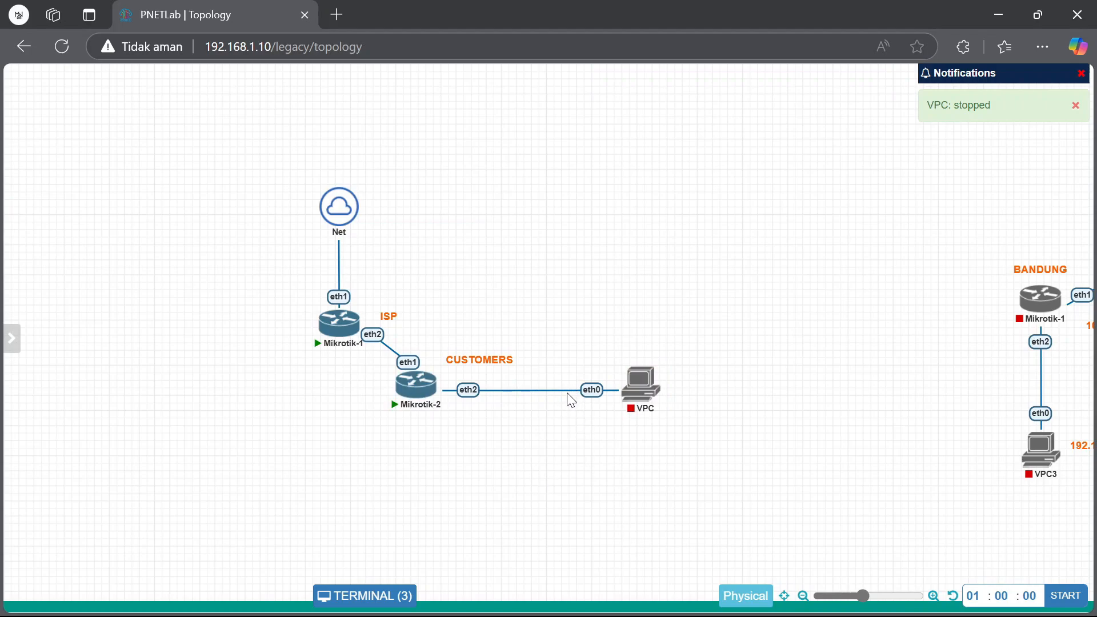
pyautogui.rightClick(569, 391)
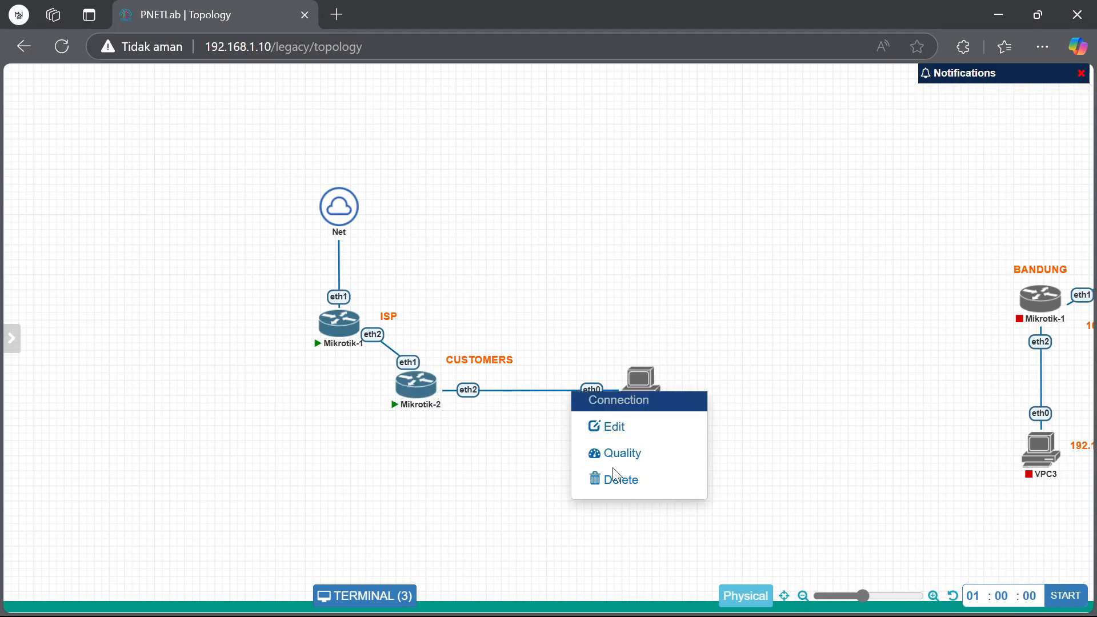
pyautogui.click(589, 479)
pyautogui.moveTo(661, 443); pyautogui.dragTo(708, 529)
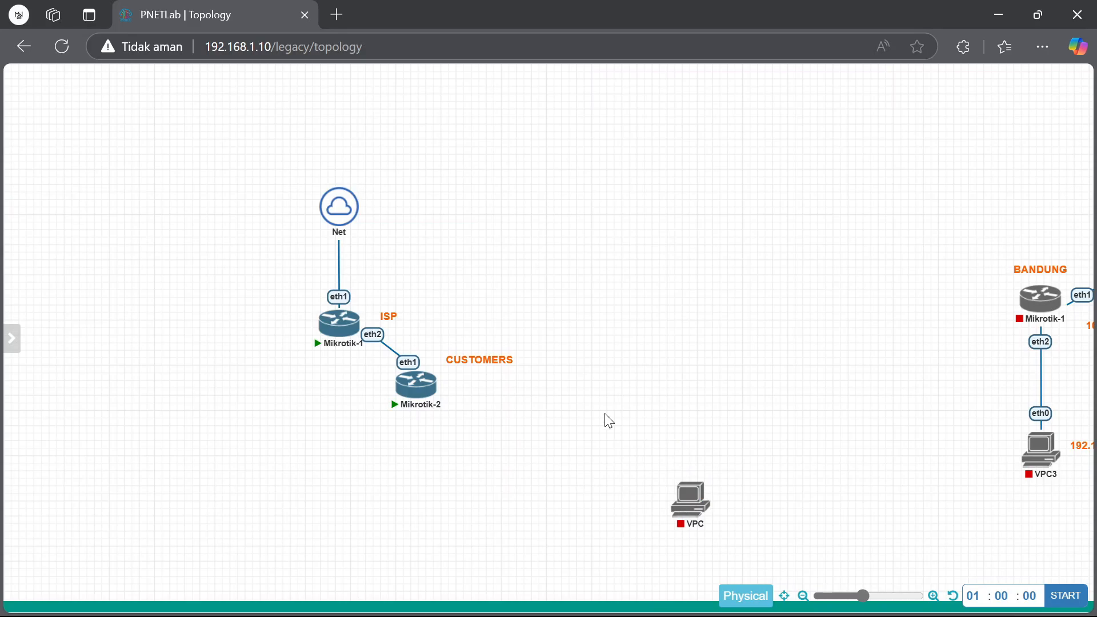
# Add a Docker.io node using the linux-desktop image and name it UBUNTU
pyautogui.rightClick(604, 418)
pyautogui.click(662, 433)
pyautogui.click(448, 281)
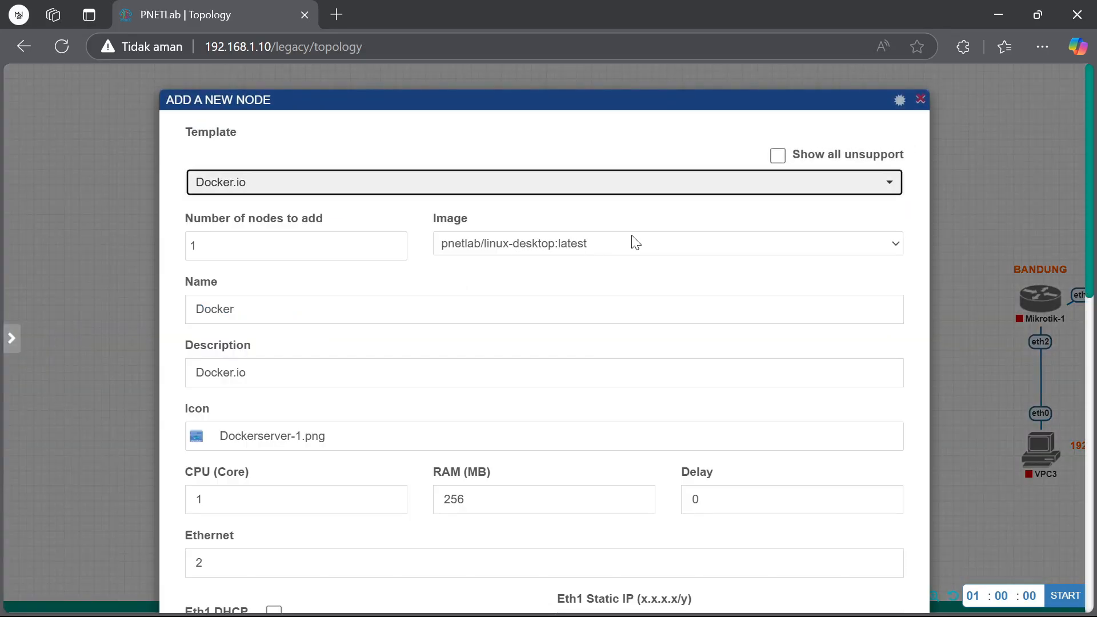
pyautogui.click(575, 251)
pyautogui.click(577, 269)
pyautogui.moveTo(392, 308); pyautogui.dragTo(184, 325)
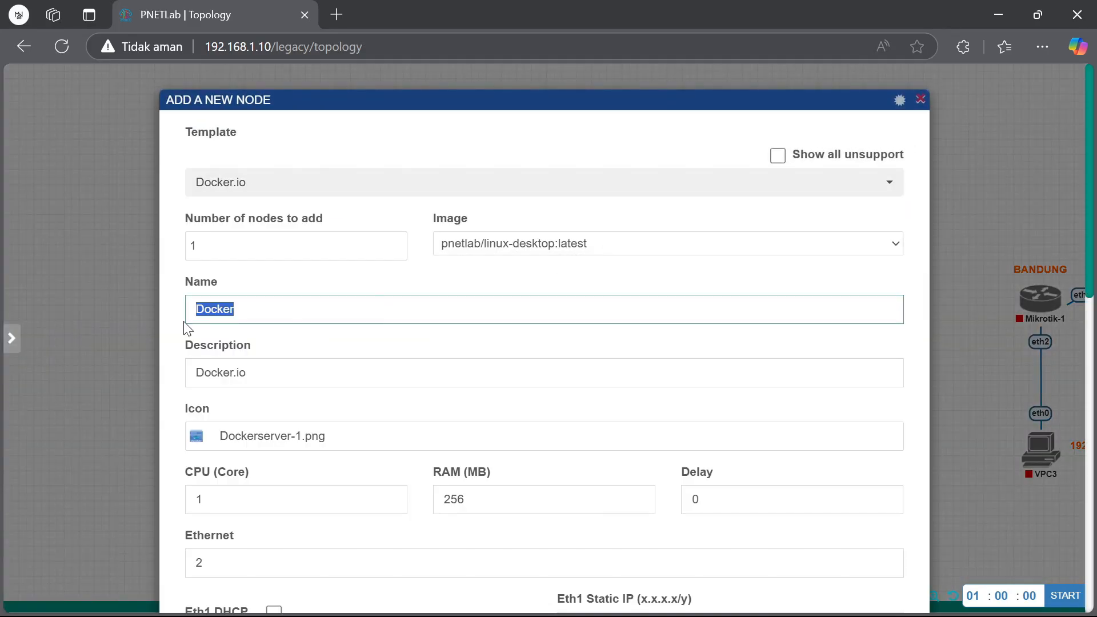
pyautogui.write('UBUNTU')
# Enable DHCP on eth1, set the primary console to RDP, and save the node
pyautogui.scroll(-12, 184, 328)
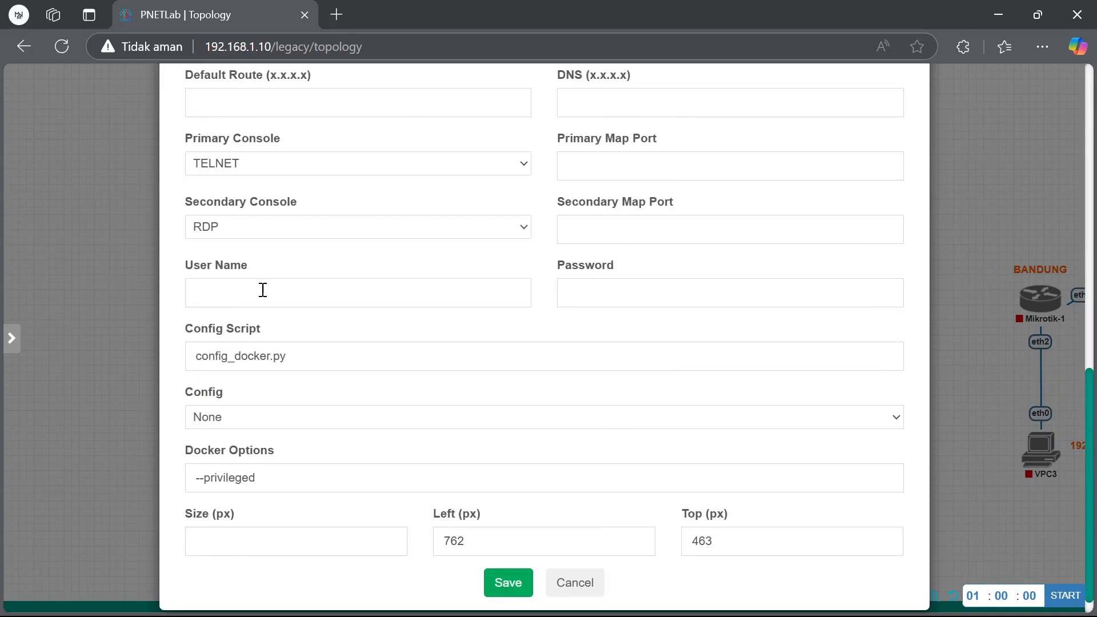
pyautogui.scroll(5, 263, 289)
pyautogui.click(274, 184)
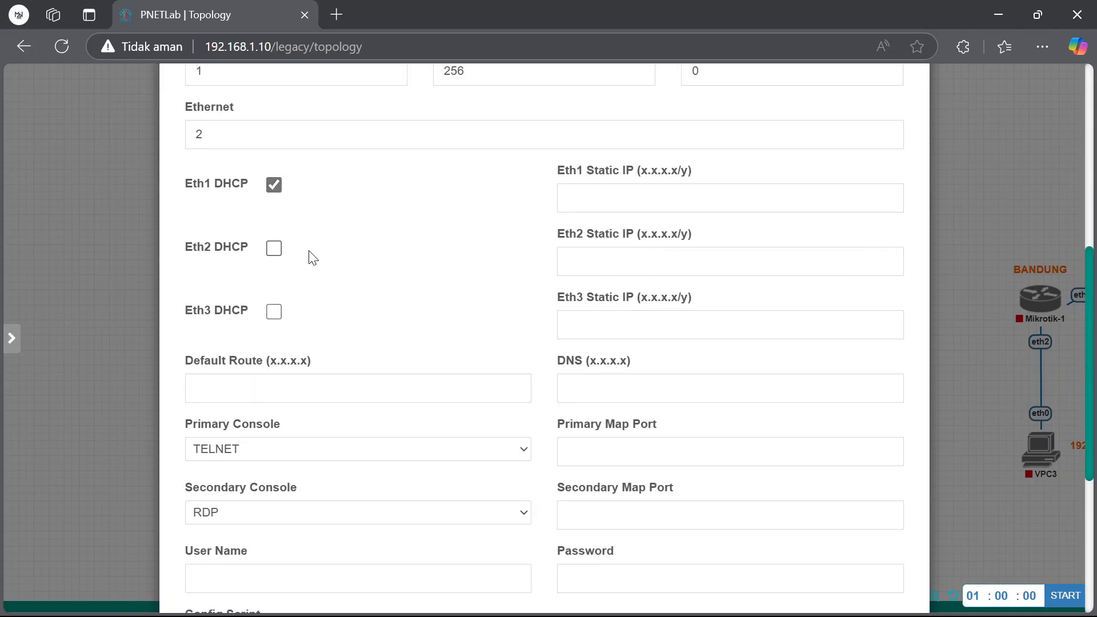
pyautogui.scroll(-5, 467, 220)
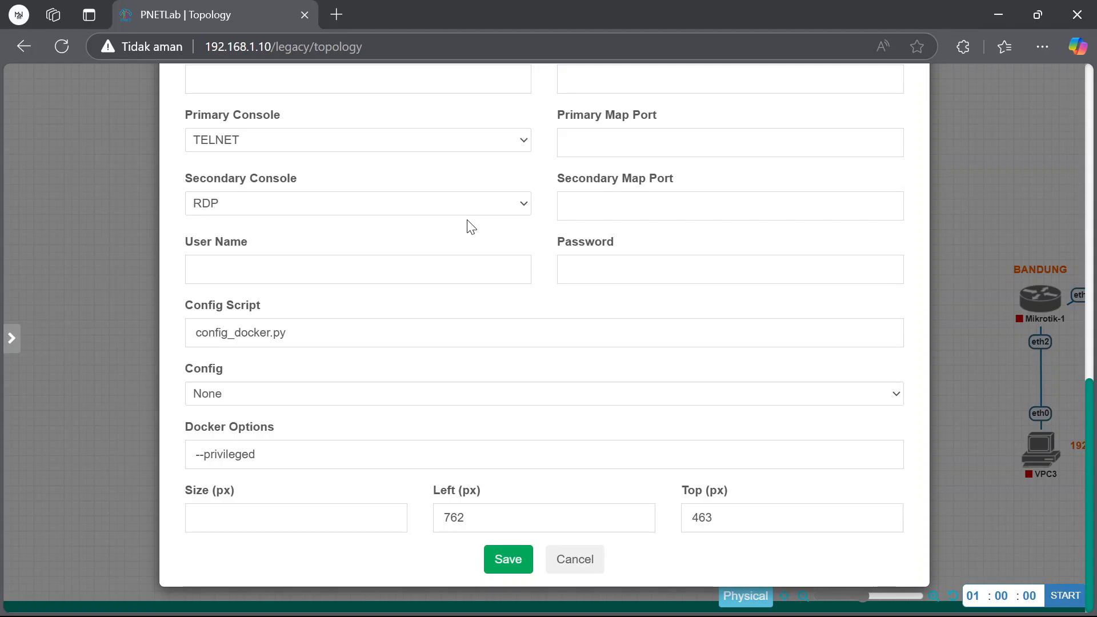
pyautogui.click(480, 141)
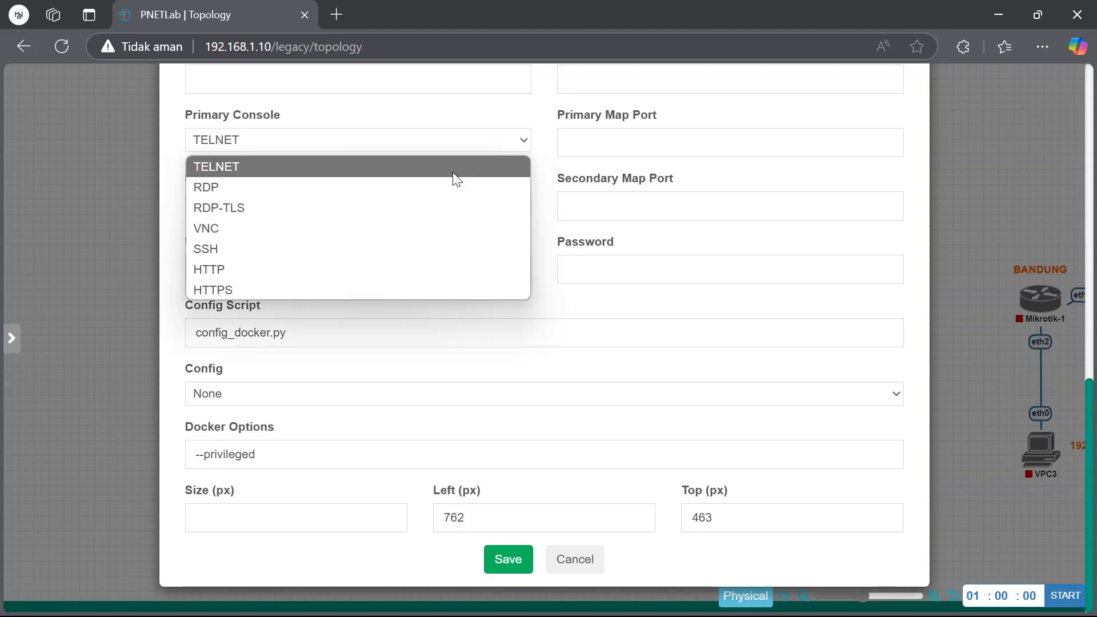
pyautogui.click(434, 186)
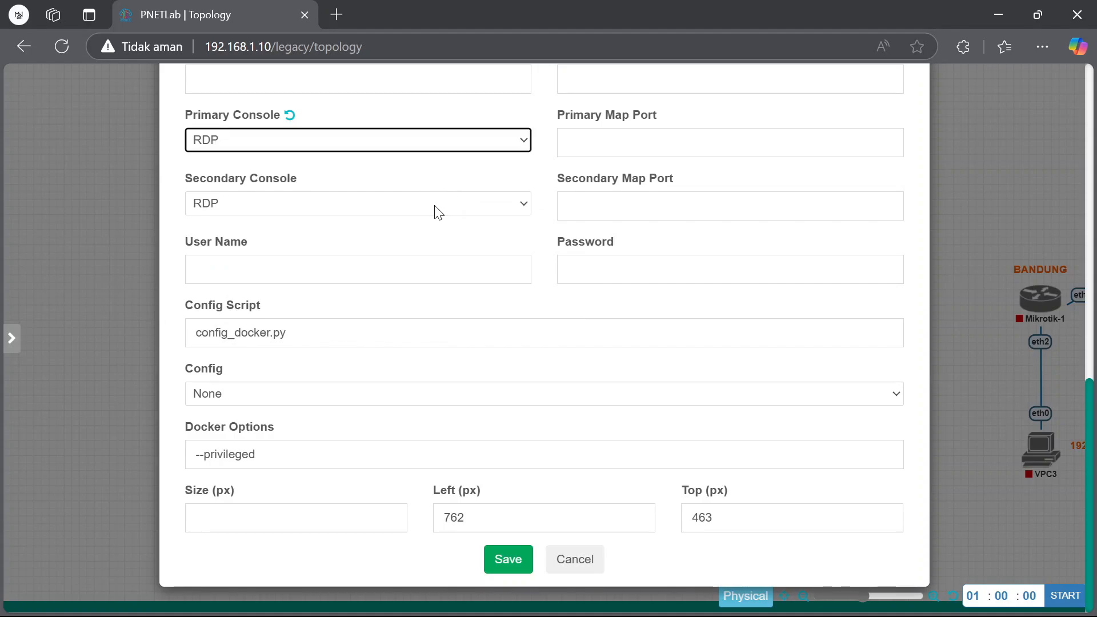
pyautogui.click(517, 562)
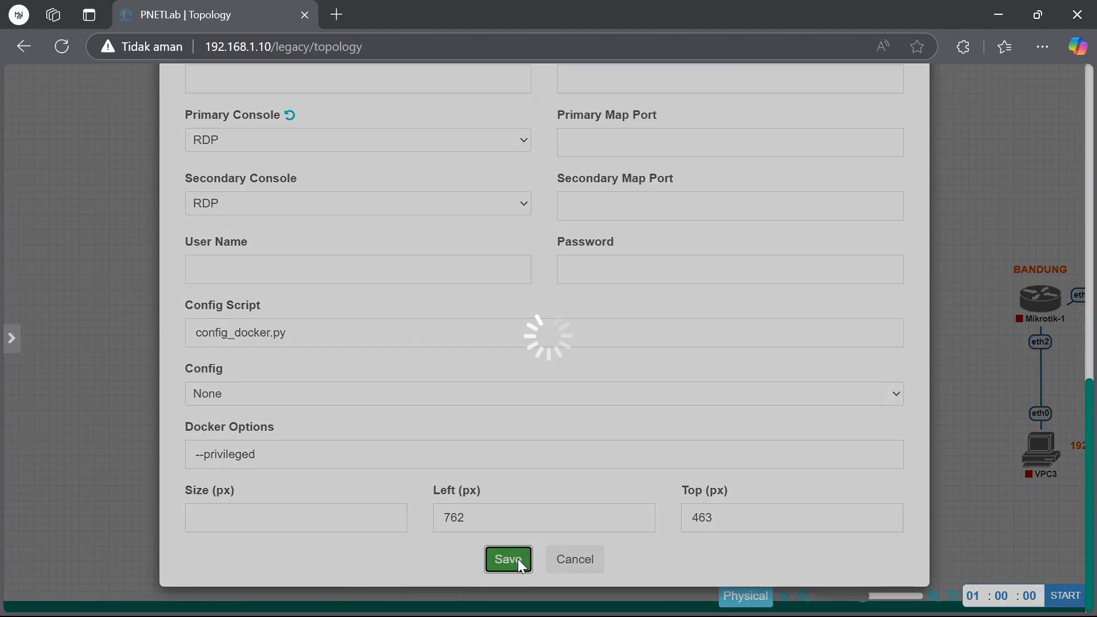
# Change the UBUNTU node's icon to Host PC.png and save
pyautogui.click(608, 407)
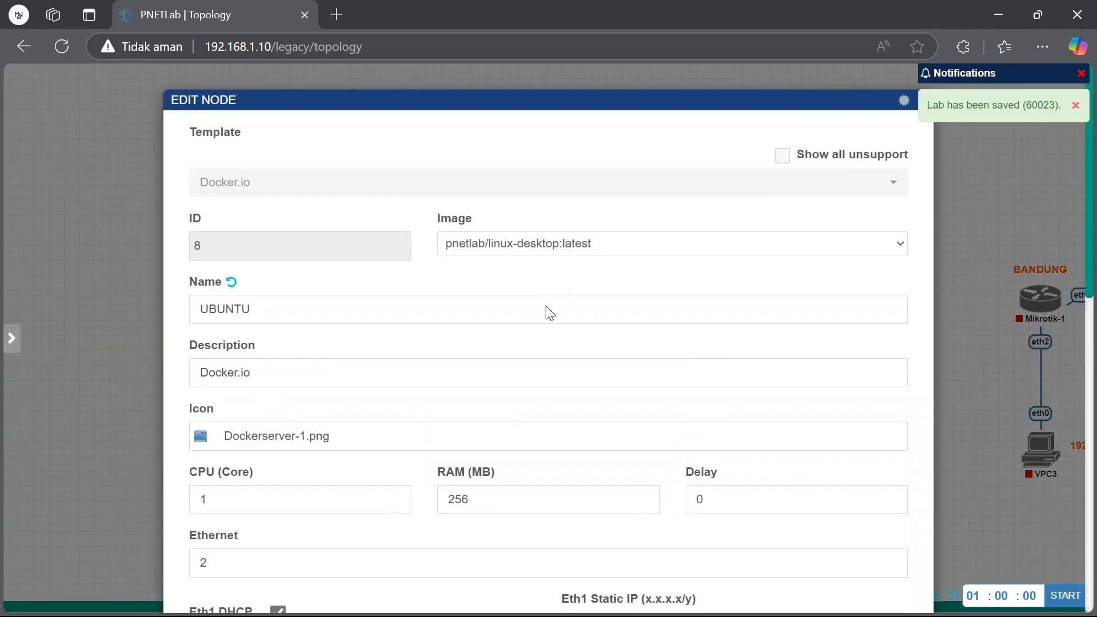
pyautogui.click(392, 443)
pyautogui.click(285, 132)
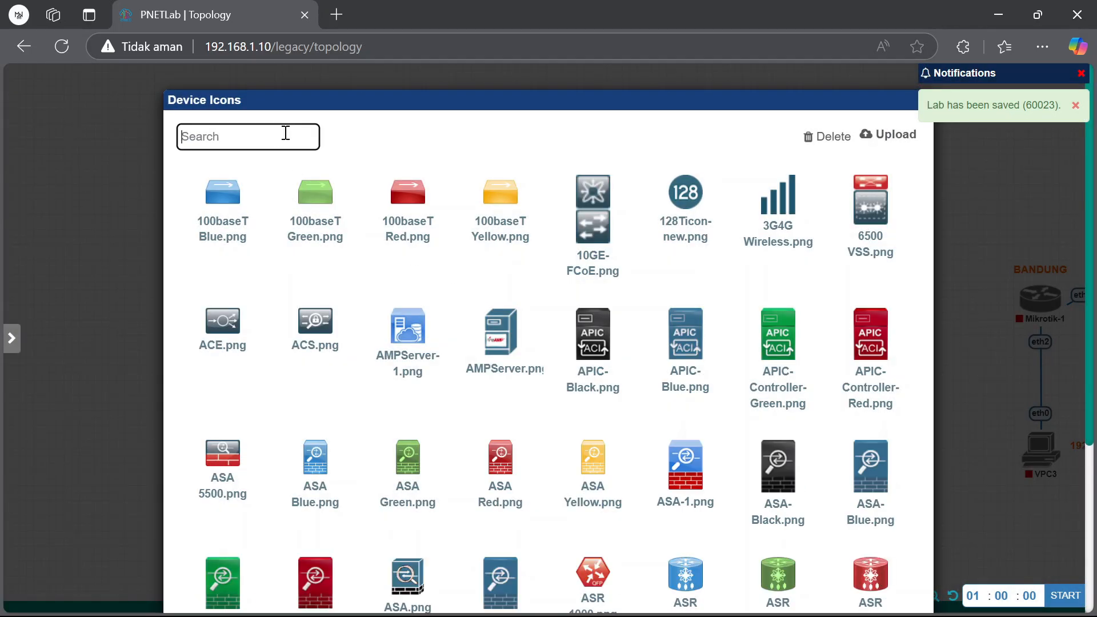
pyautogui.write('PC')
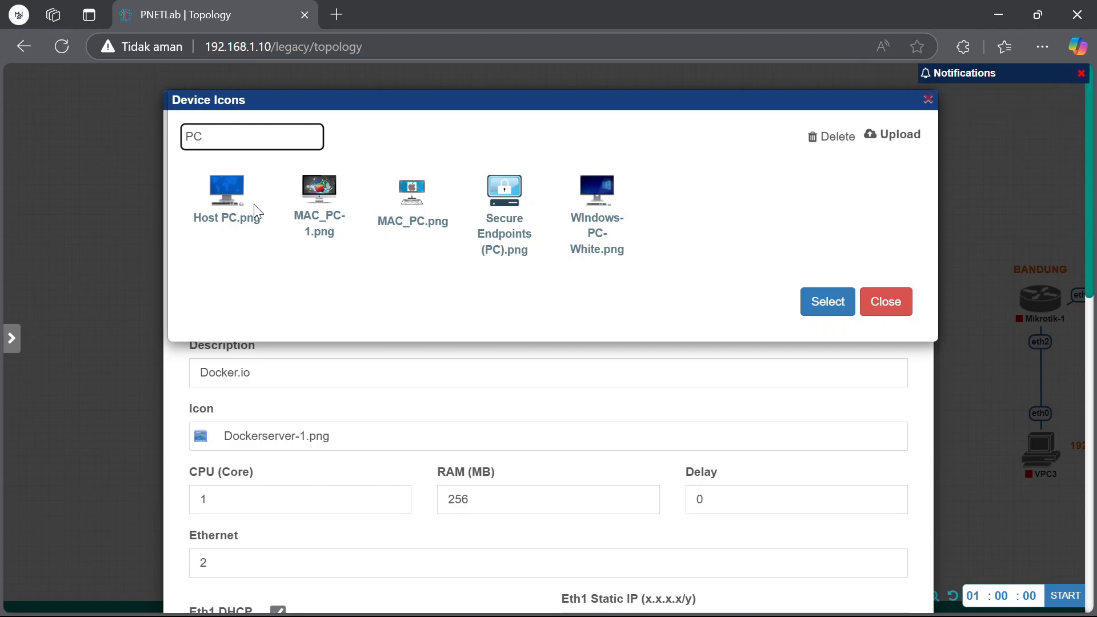
pyautogui.click(239, 200)
pyautogui.click(839, 303)
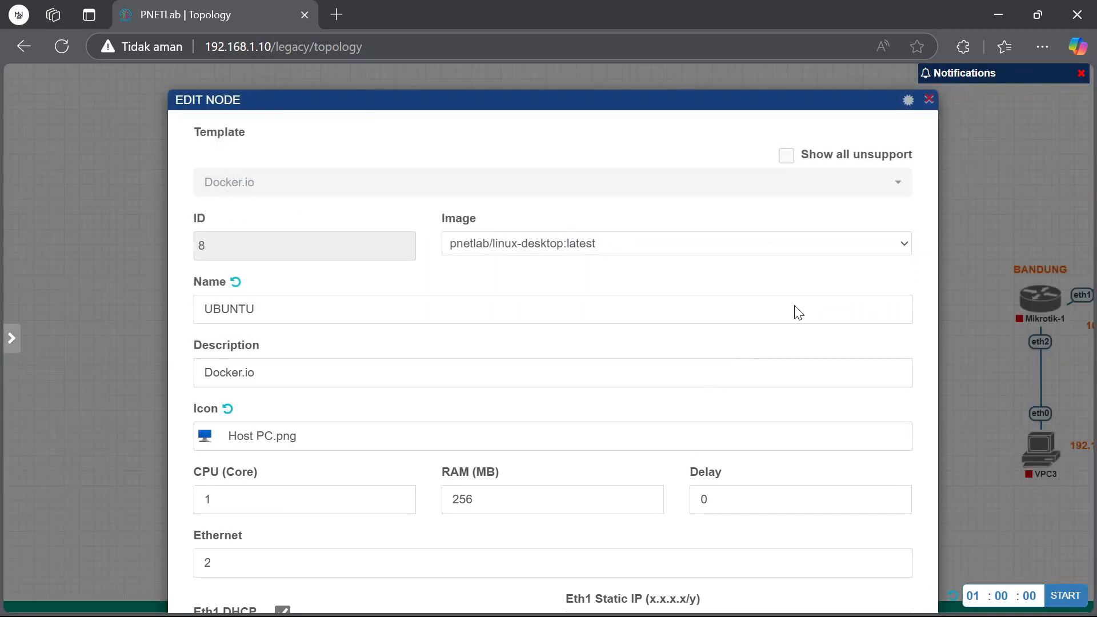
pyautogui.scroll(-10, 932, 453)
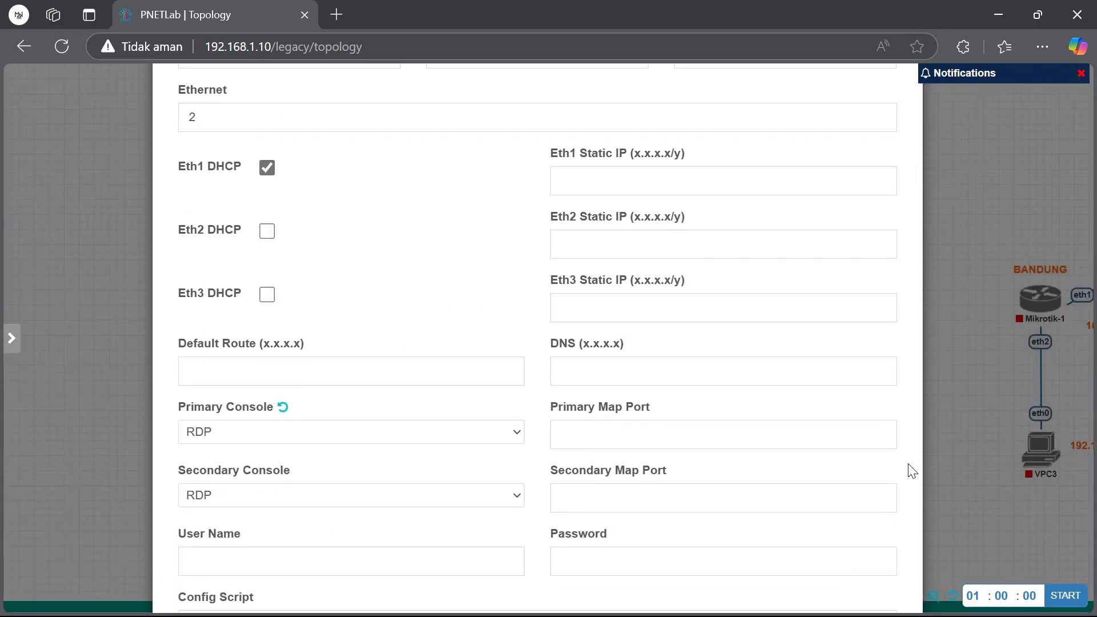
pyautogui.click(498, 423)
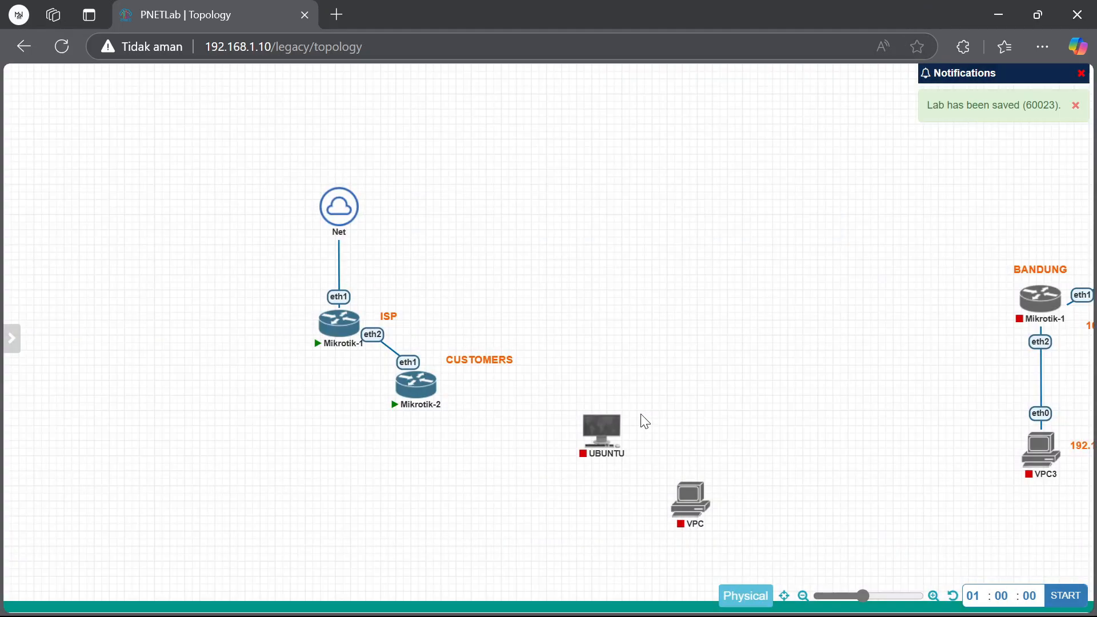
# Link Mikrotik-2 eth2 to UBUNTU eth1 and start the UBUNTU node
pyautogui.moveTo(435, 383); pyautogui.dragTo(557, 429)
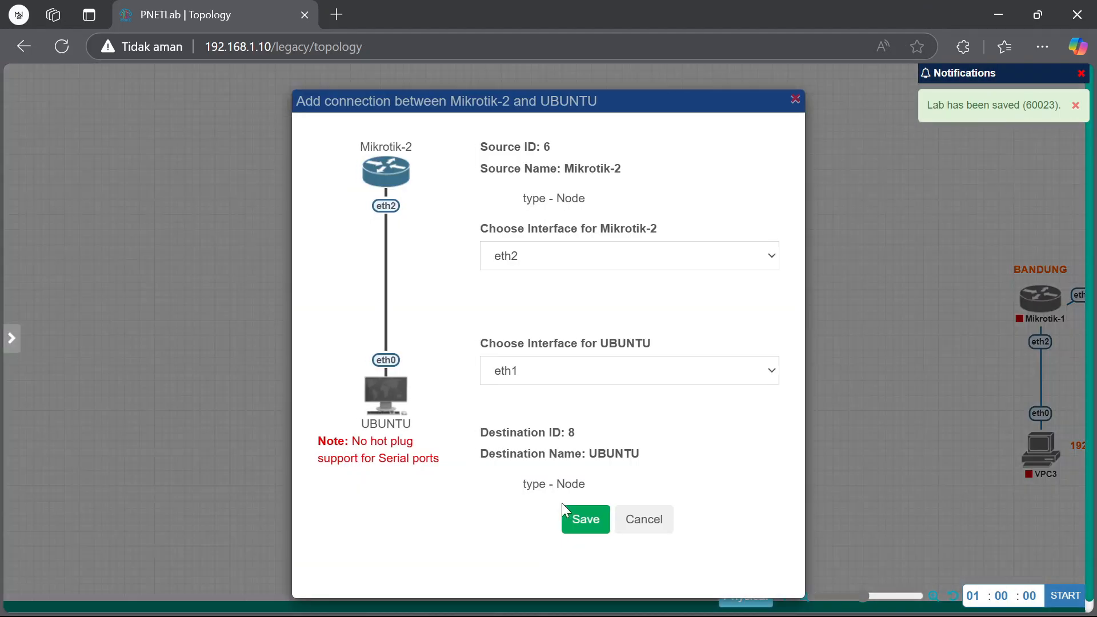
pyautogui.click(584, 516)
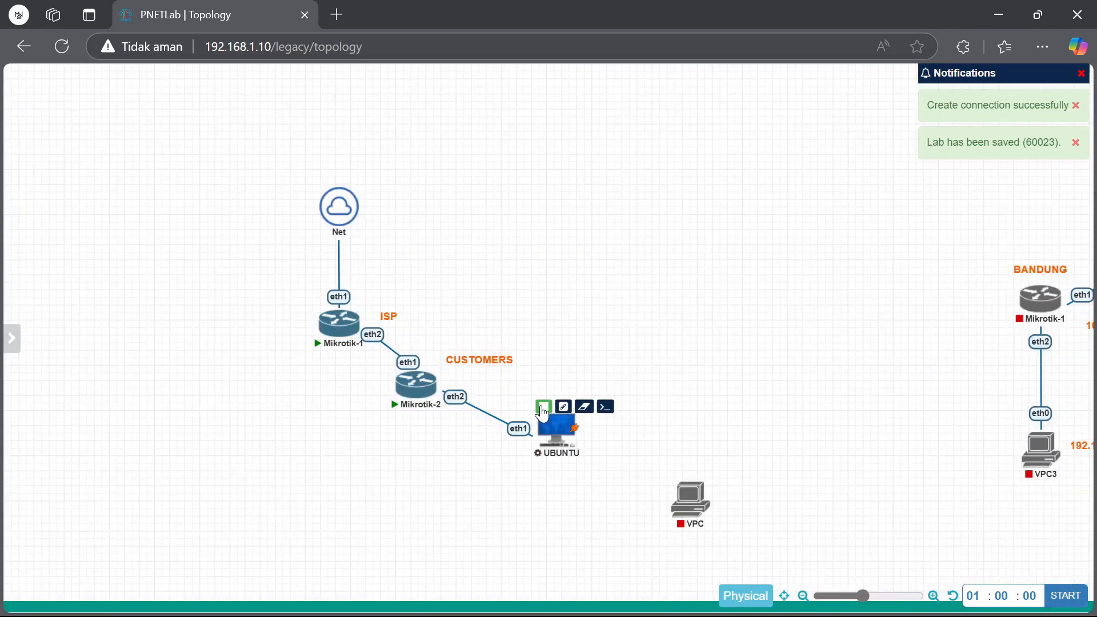
pyautogui.click(540, 407)
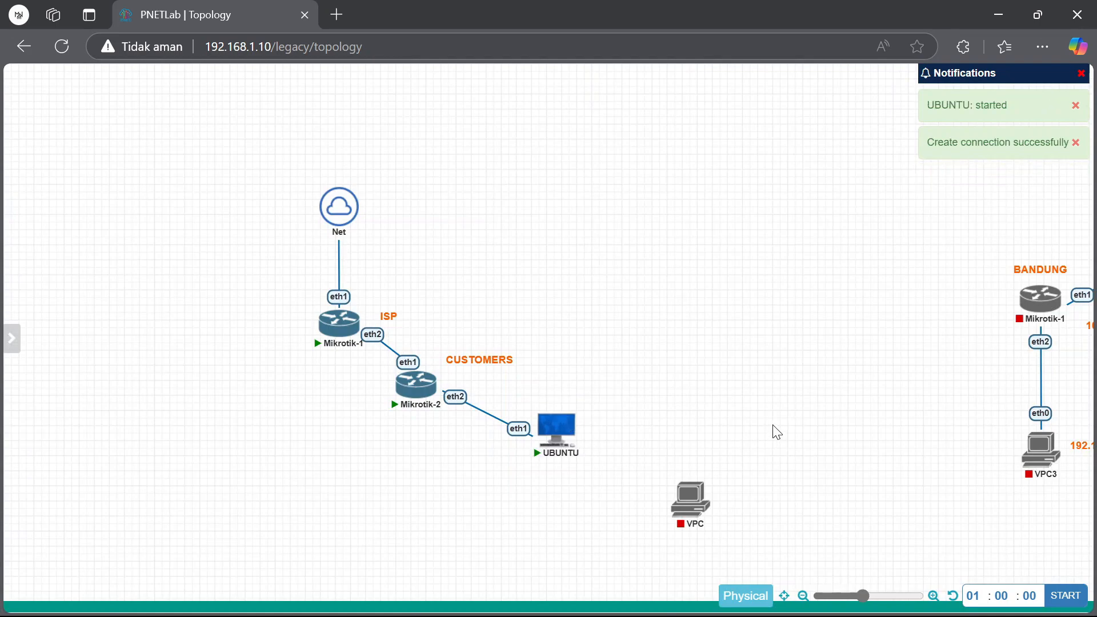
# Open a fresh UBUNTU console, replacing the earlier window, and move it left
pyautogui.click(553, 433)
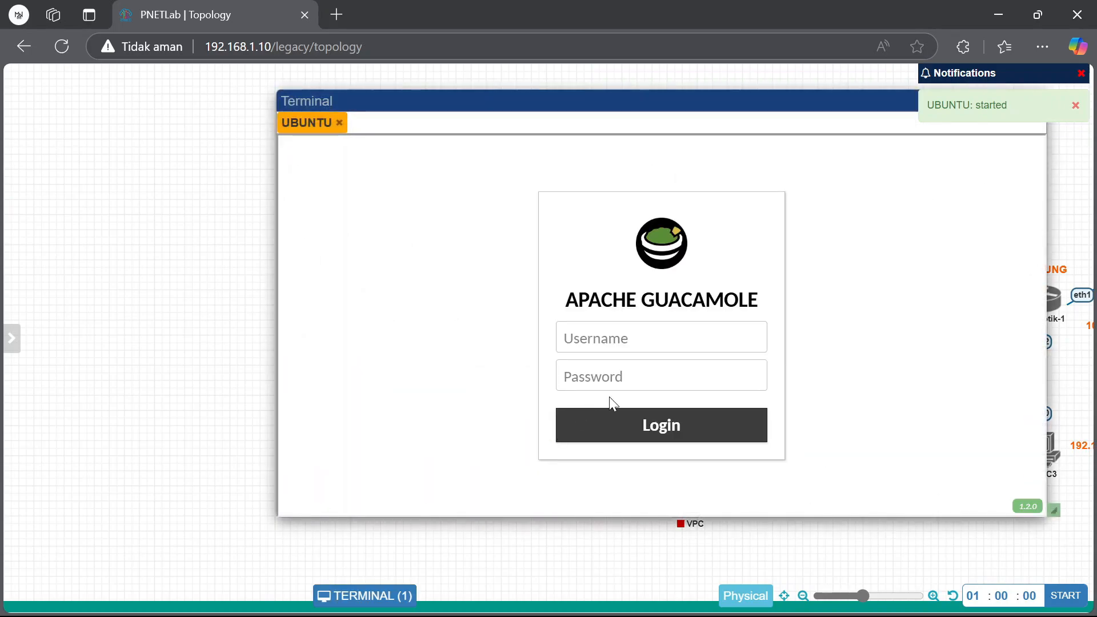
pyautogui.click(1035, 101)
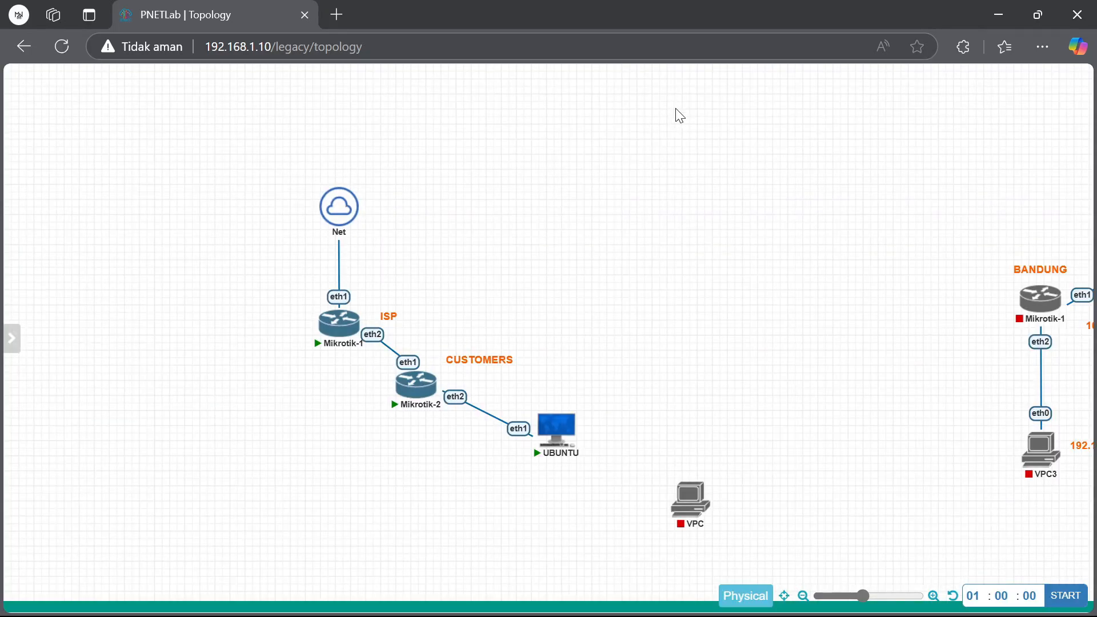
pyautogui.click(573, 449)
pyautogui.moveTo(656, 98); pyautogui.dragTo(514, 98)
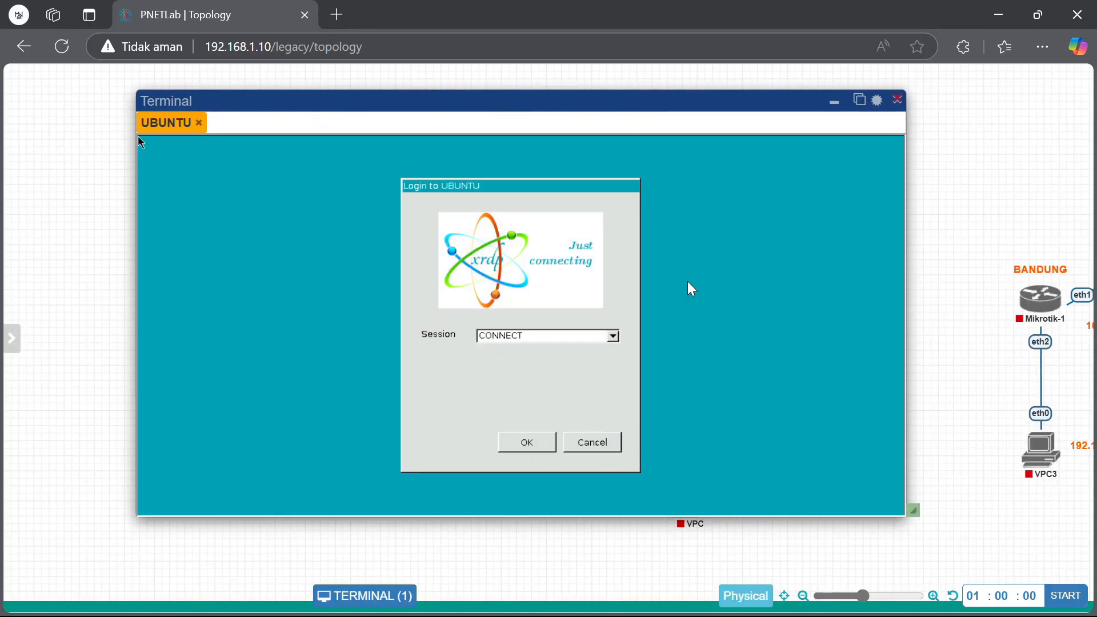
# Log into the UBUNTU desktop through xrdp and open MATE Terminal from System Tools
pyautogui.click(540, 448)
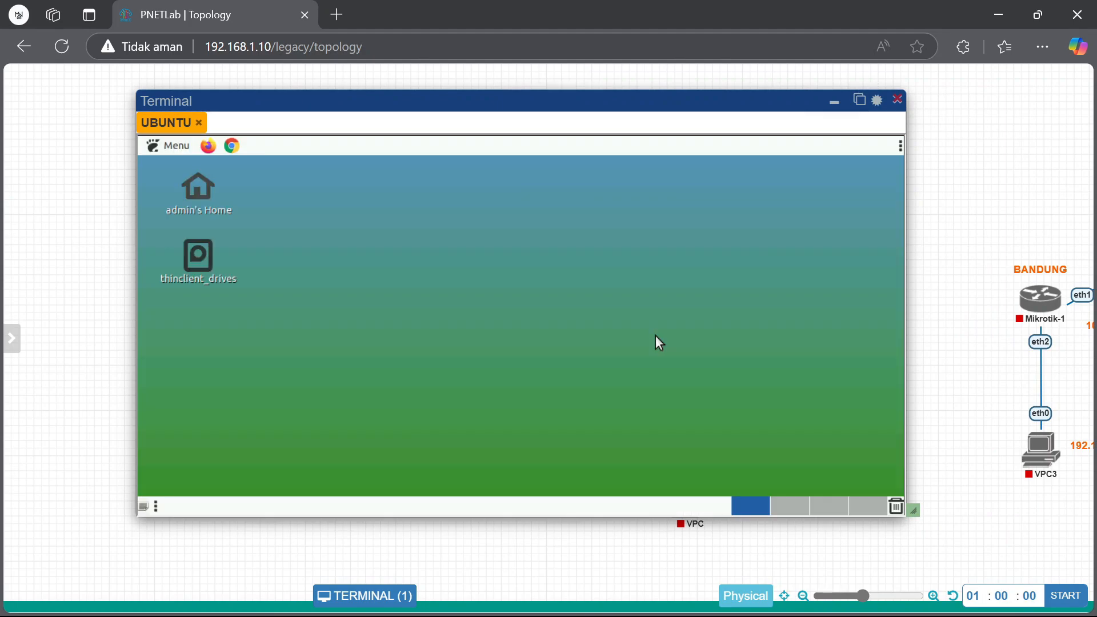
pyautogui.click(172, 145)
pyautogui.click(211, 377)
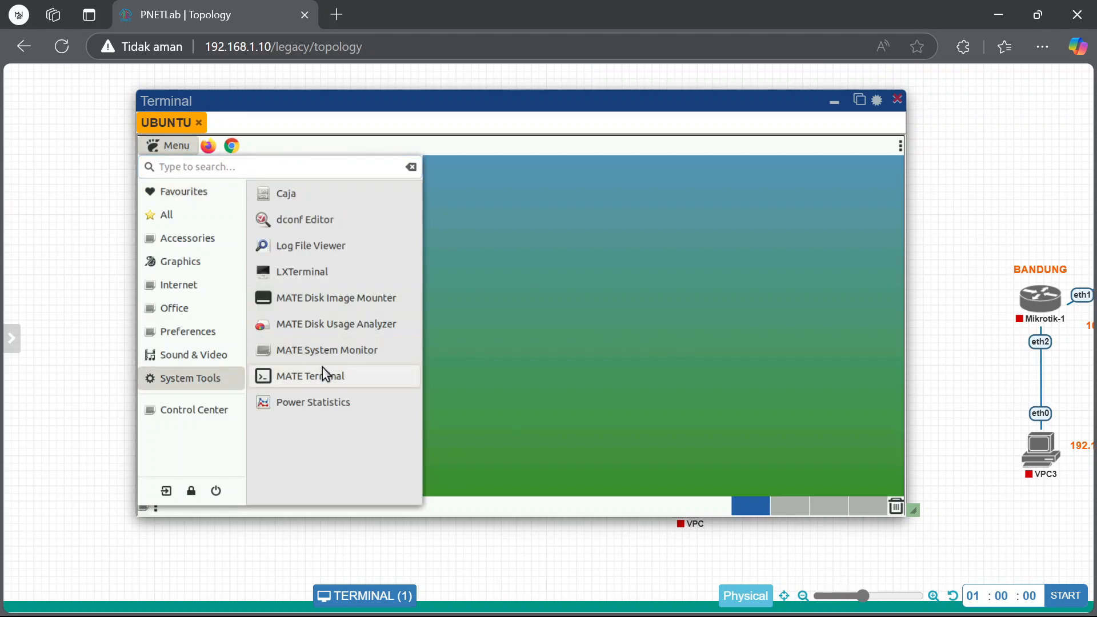
pyautogui.click(346, 376)
# Run ip a, highlight eth1's 192.168.3.253/24 address, then close the terminal
pyautogui.write('IP')
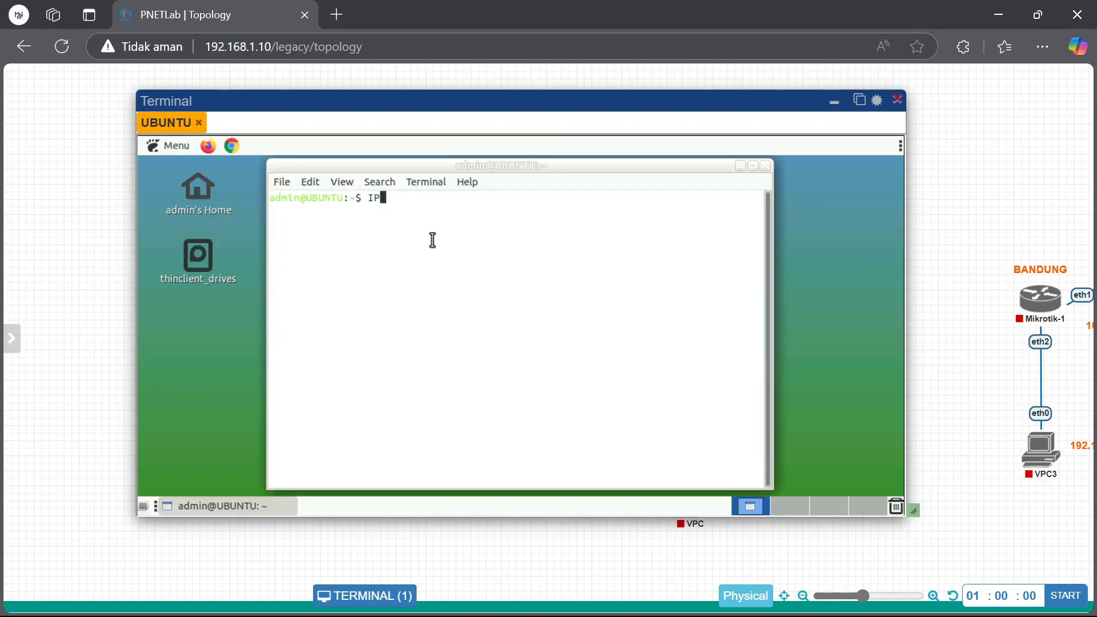
pyautogui.write(' a')
pyautogui.press('Return')
pyautogui.moveTo(325, 409); pyautogui.dragTo(423, 409)
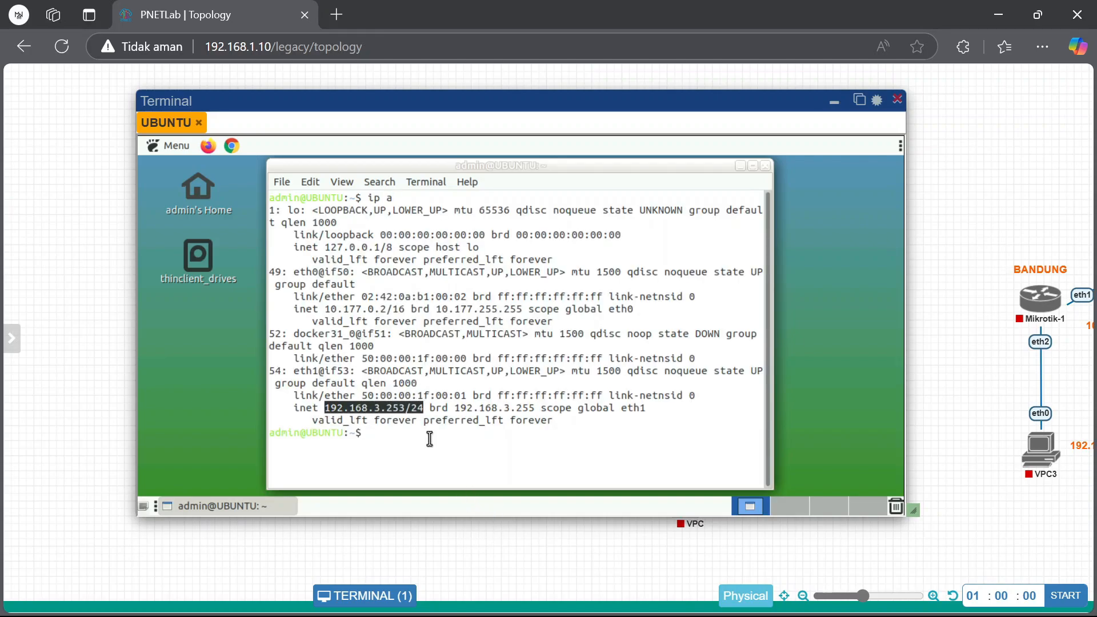
pyautogui.click(351, 420)
pyautogui.moveTo(324, 408); pyautogui.dragTo(426, 408)
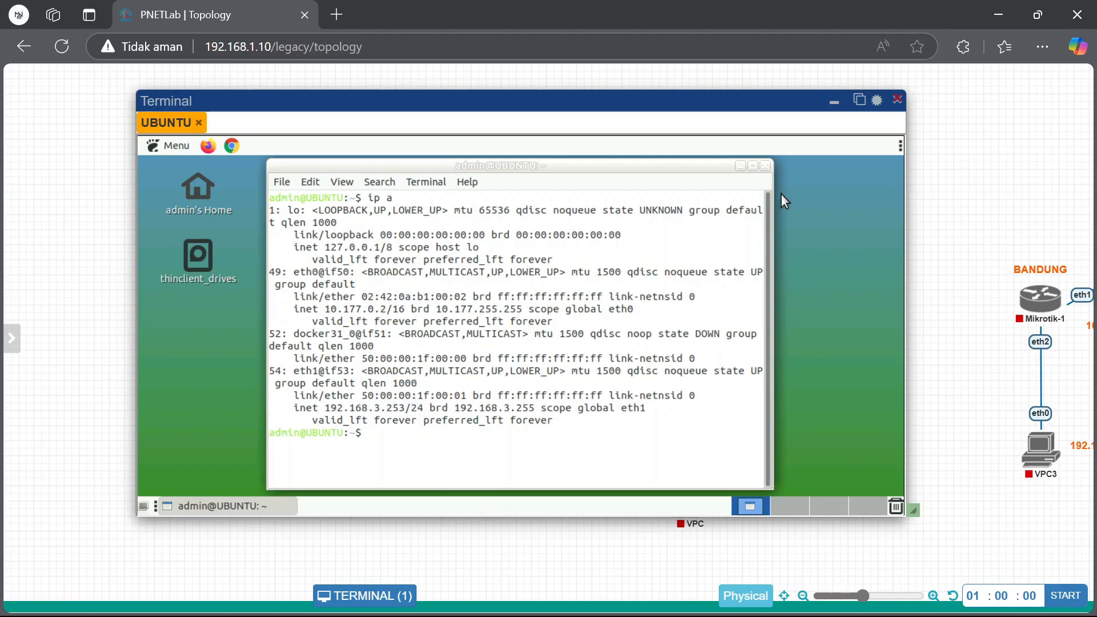
pyautogui.click(765, 165)
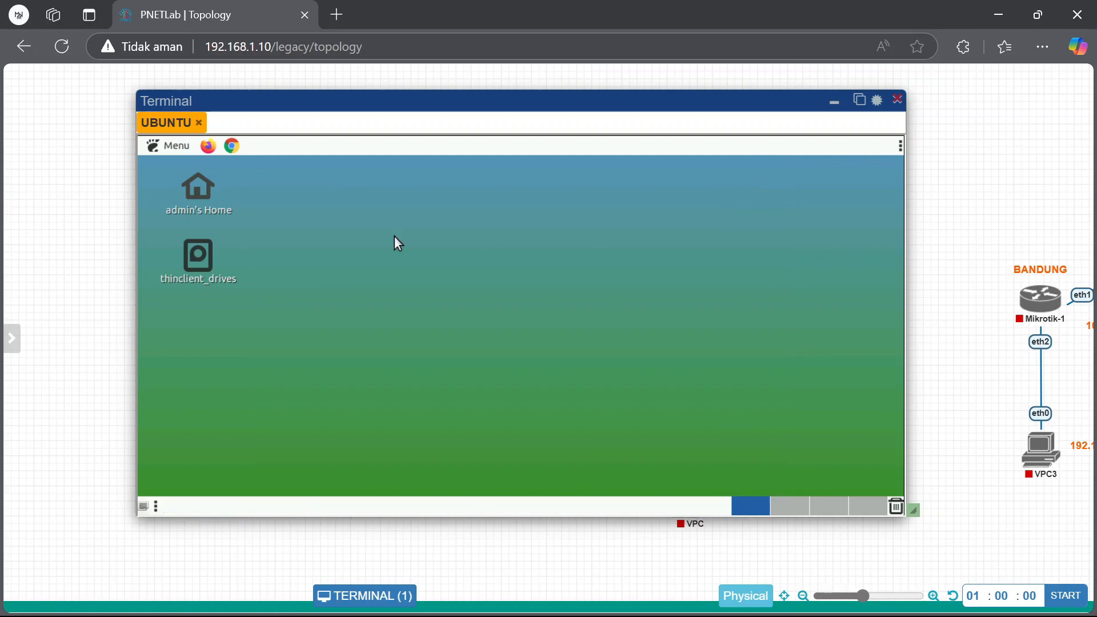
# Launch Chrome, search 'speedtest', and run Google's built-in internet speed test
pyautogui.click(232, 145)
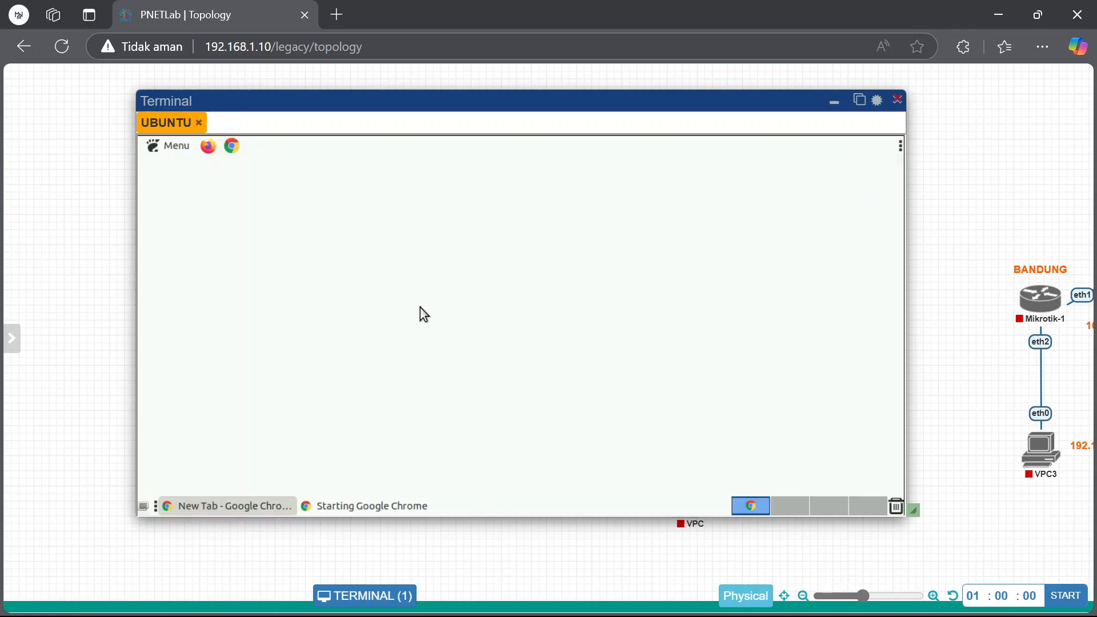
pyautogui.write('speedtest')
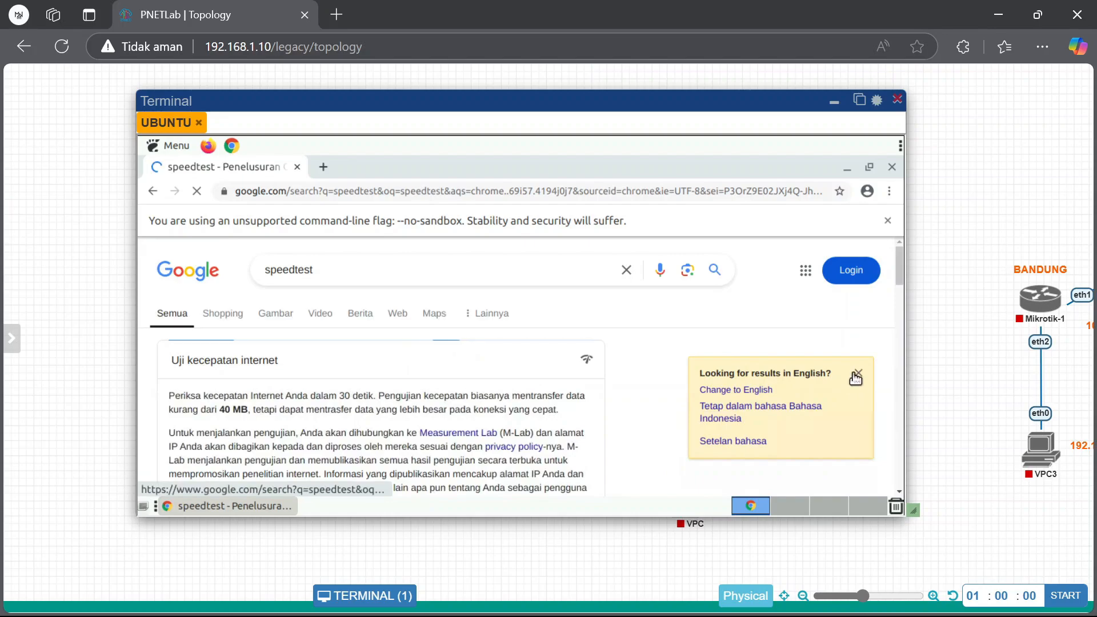
pyautogui.scroll(-2, 802, 384)
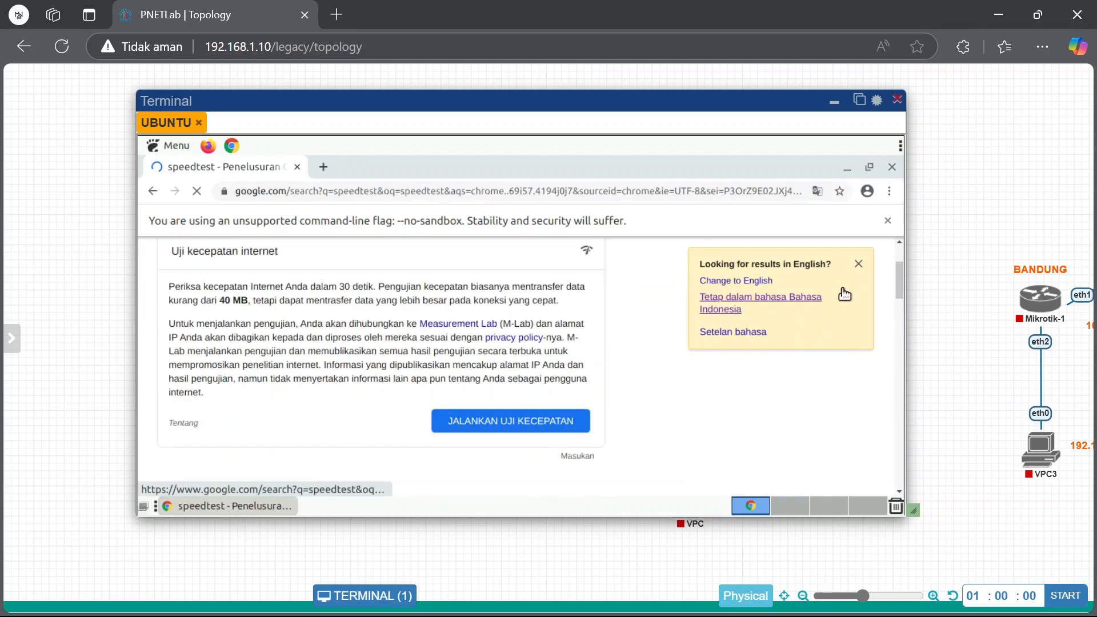
pyautogui.click(857, 265)
pyautogui.click(540, 426)
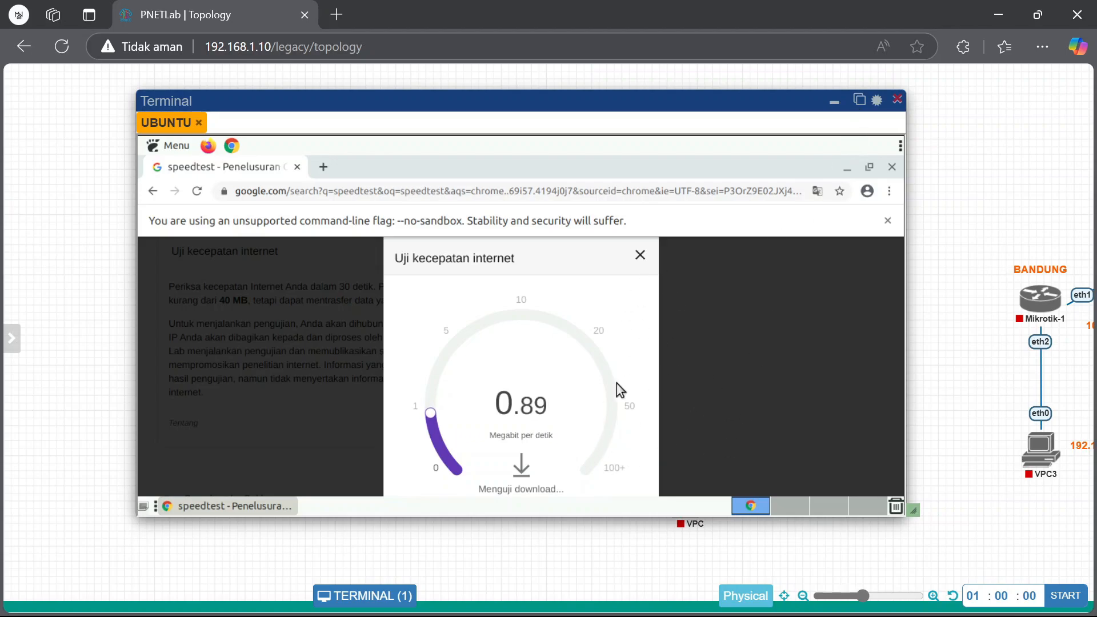
pyautogui.click(640, 255)
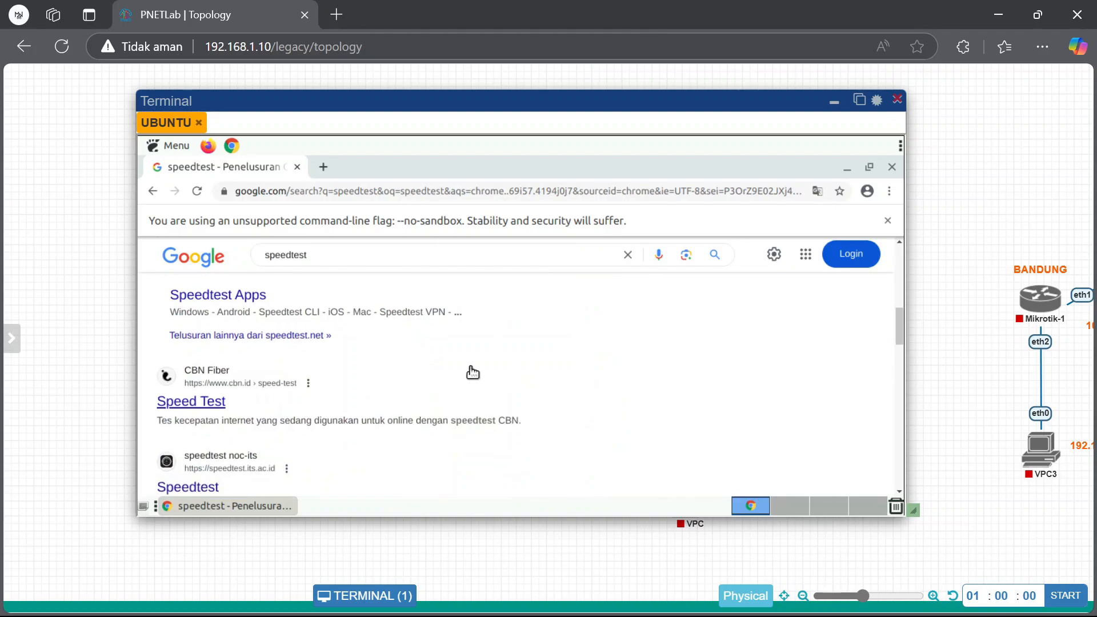
# Open speedtest.net, accept the privacy notice, start the test, then close Chrome
pyautogui.scroll(2, 345, 323)
pyautogui.click(318, 312)
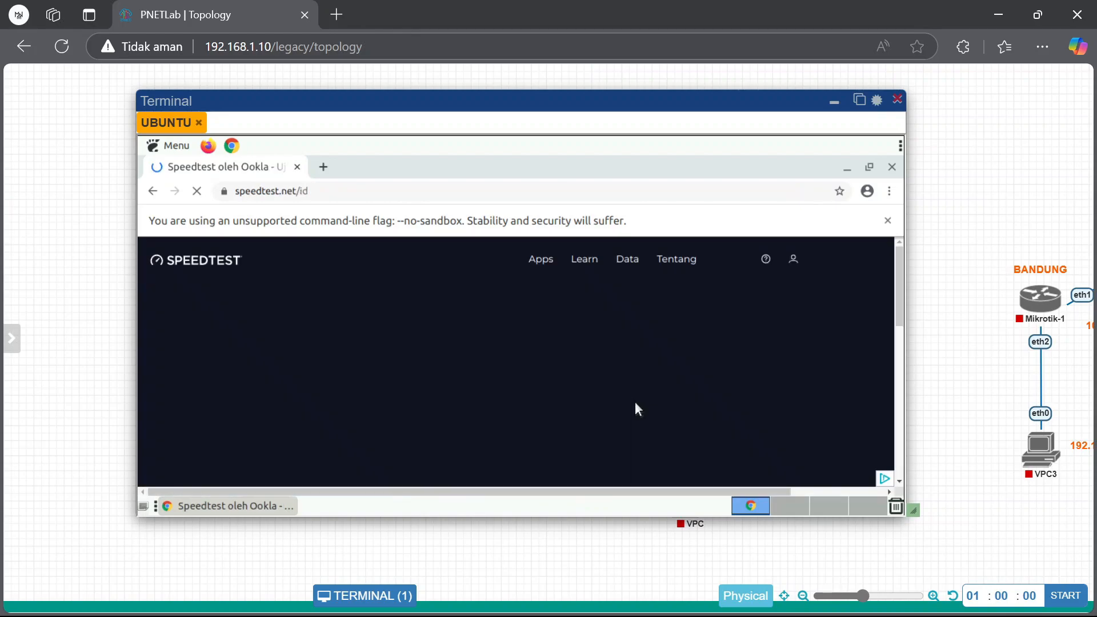
pyautogui.scroll(-5, 524, 380)
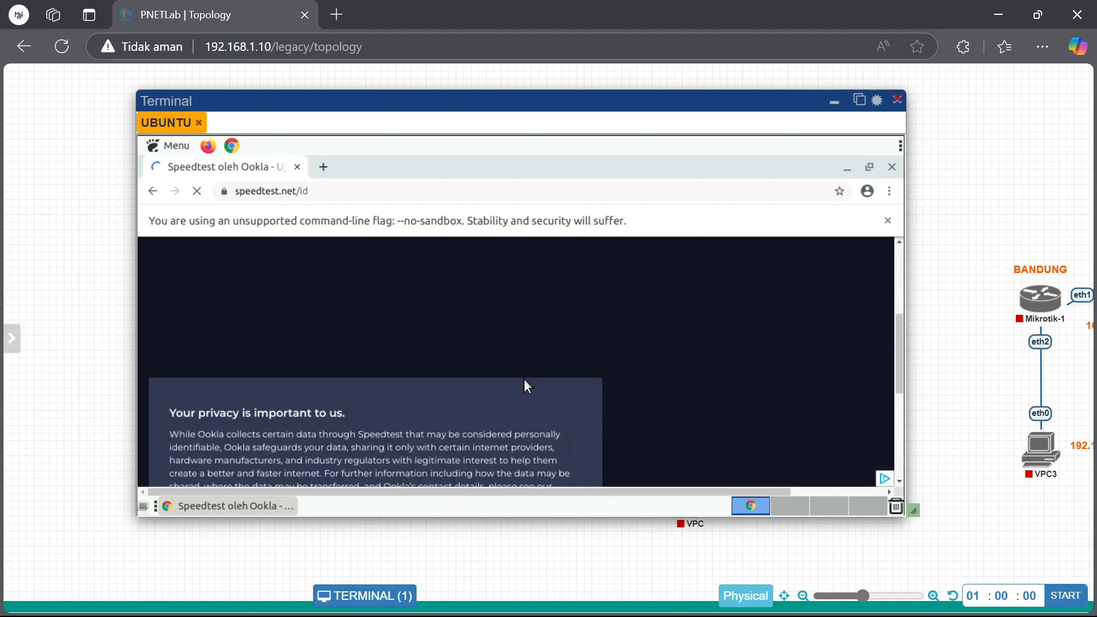
pyautogui.click(570, 456)
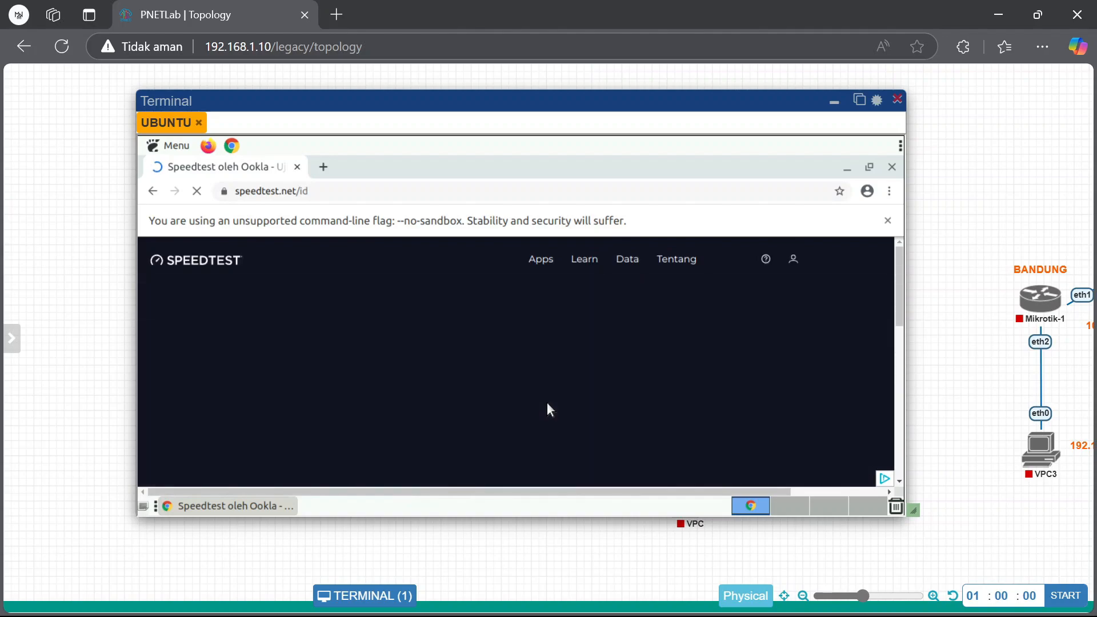
pyautogui.click(529, 462)
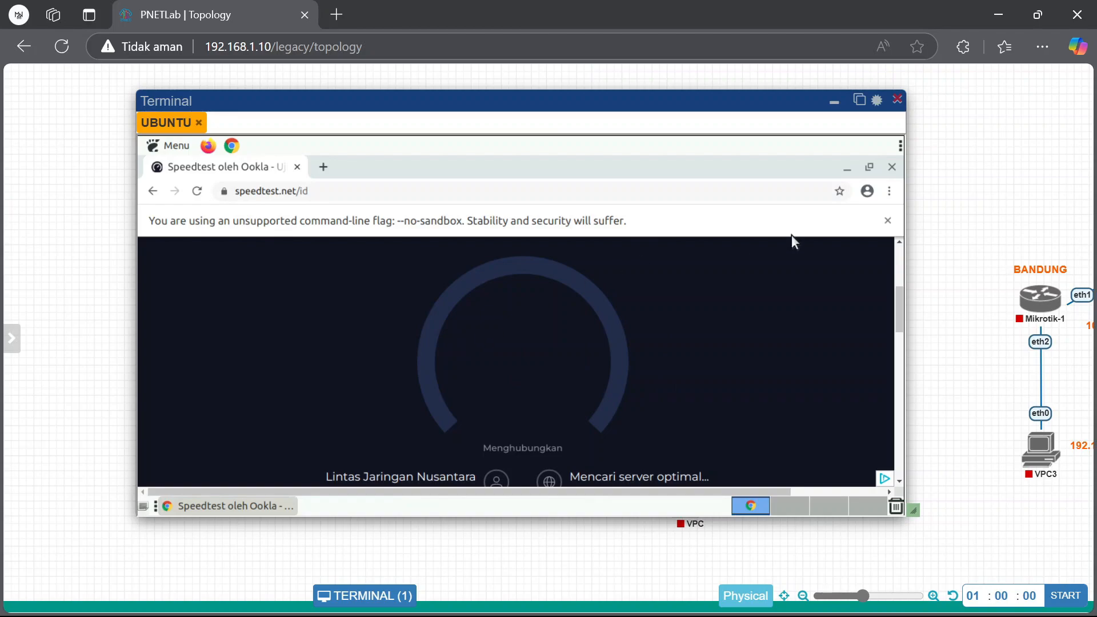
pyautogui.click(891, 167)
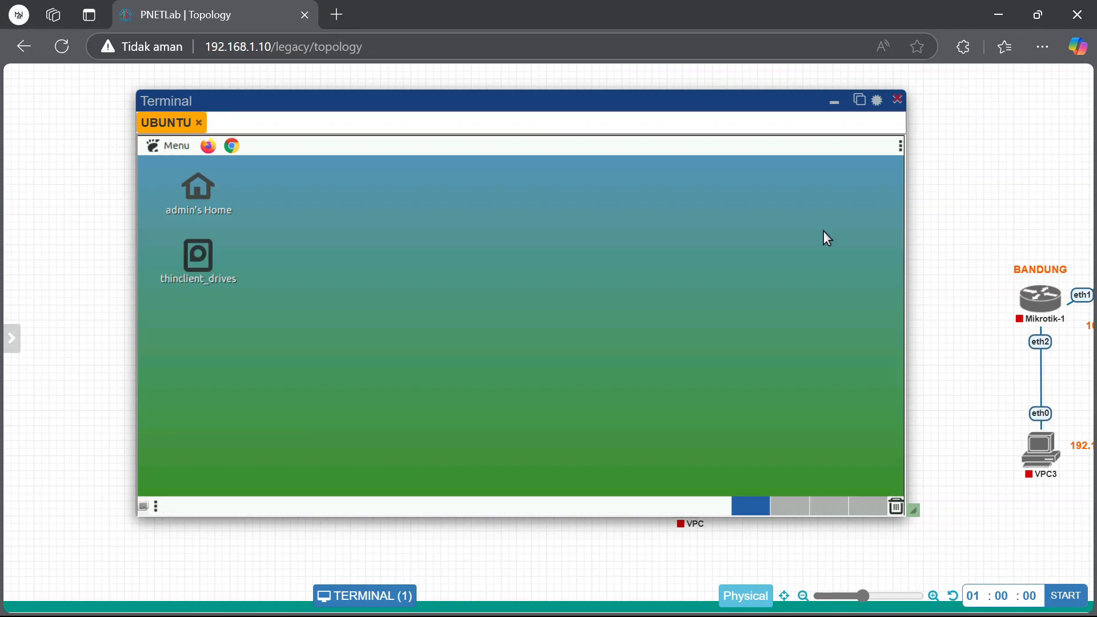
# Reopen Chrome, restore the speedtest.net tab, and start the test again
pyautogui.click(232, 146)
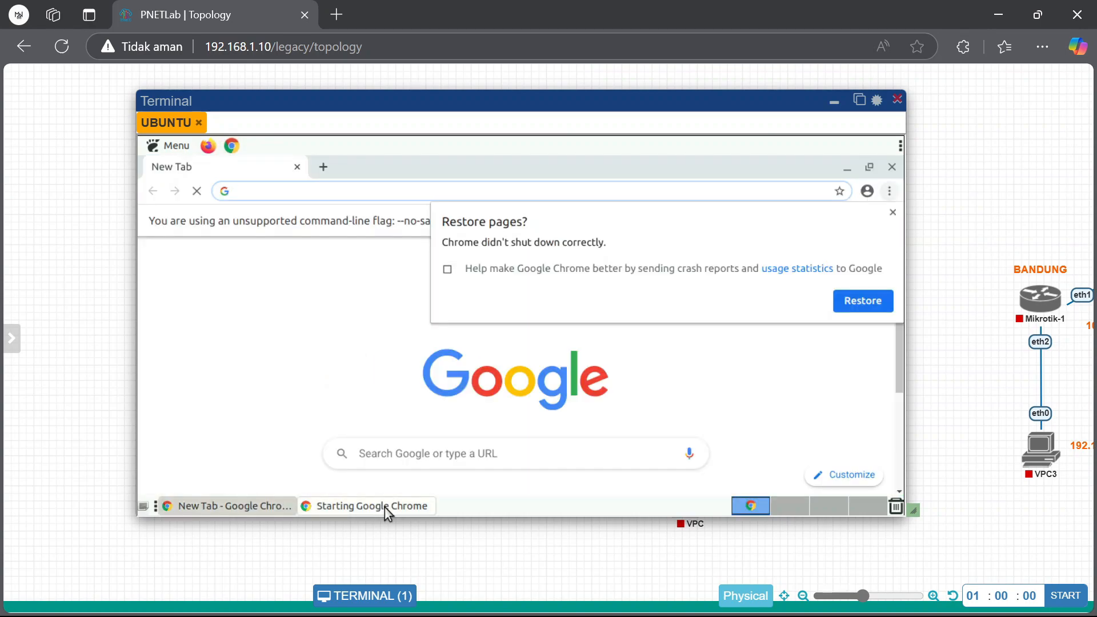
pyautogui.click(864, 303)
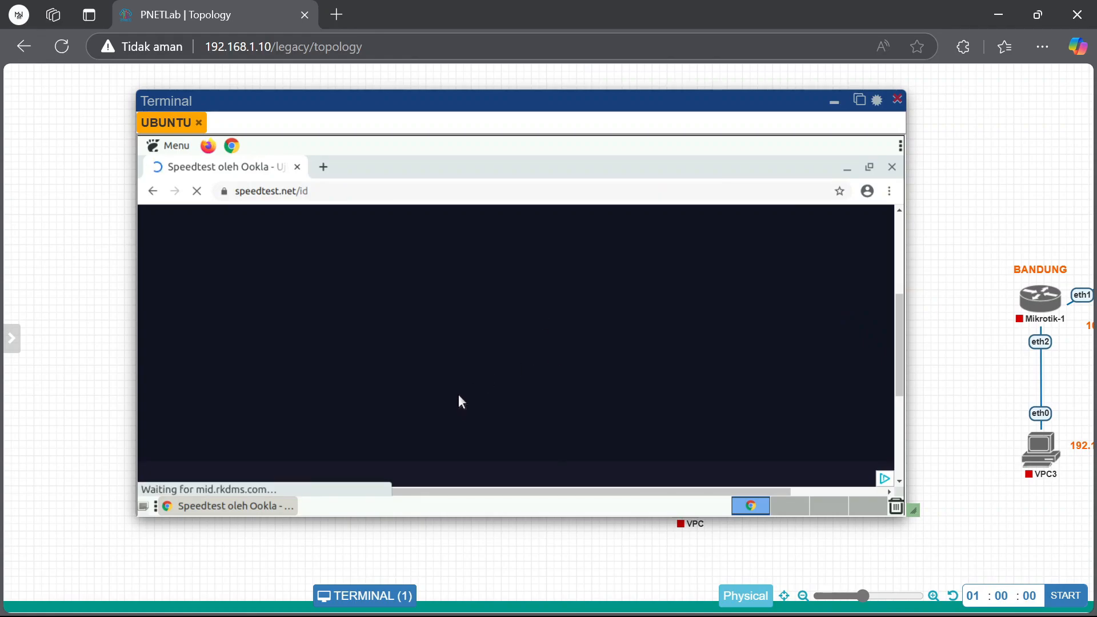
pyautogui.click(527, 424)
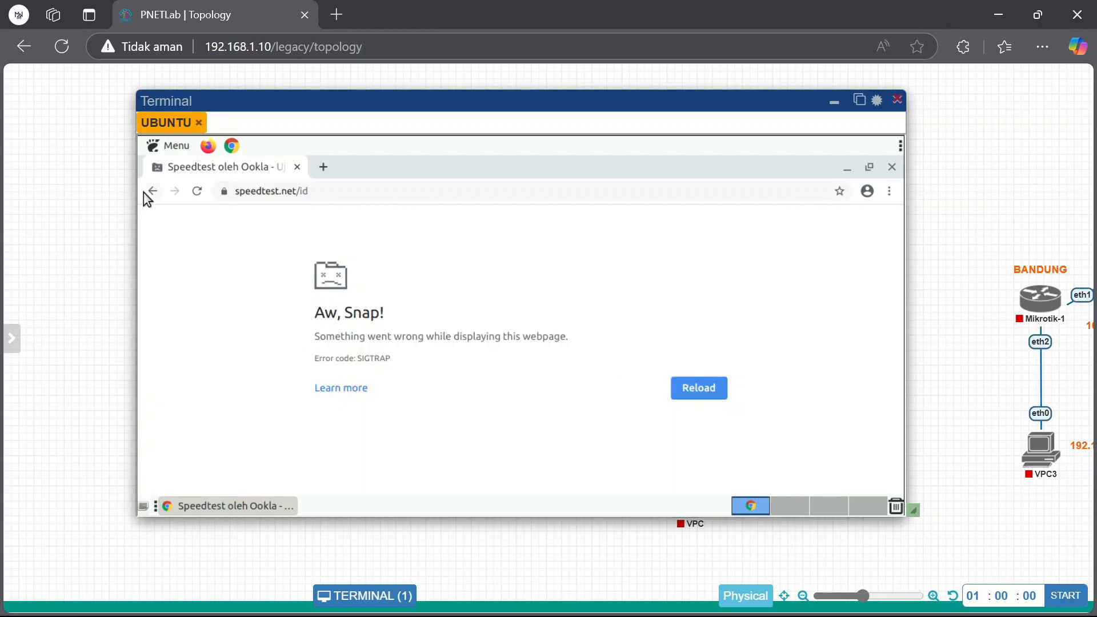
# After the page crashes, search 'speedtest' on Google from the address bar
pyautogui.click(299, 190)
pyautogui.write('speedtest')
pyautogui.press('Return')
pyautogui.scroll(-5, 467, 377)
pyautogui.scroll(2, 468, 377)
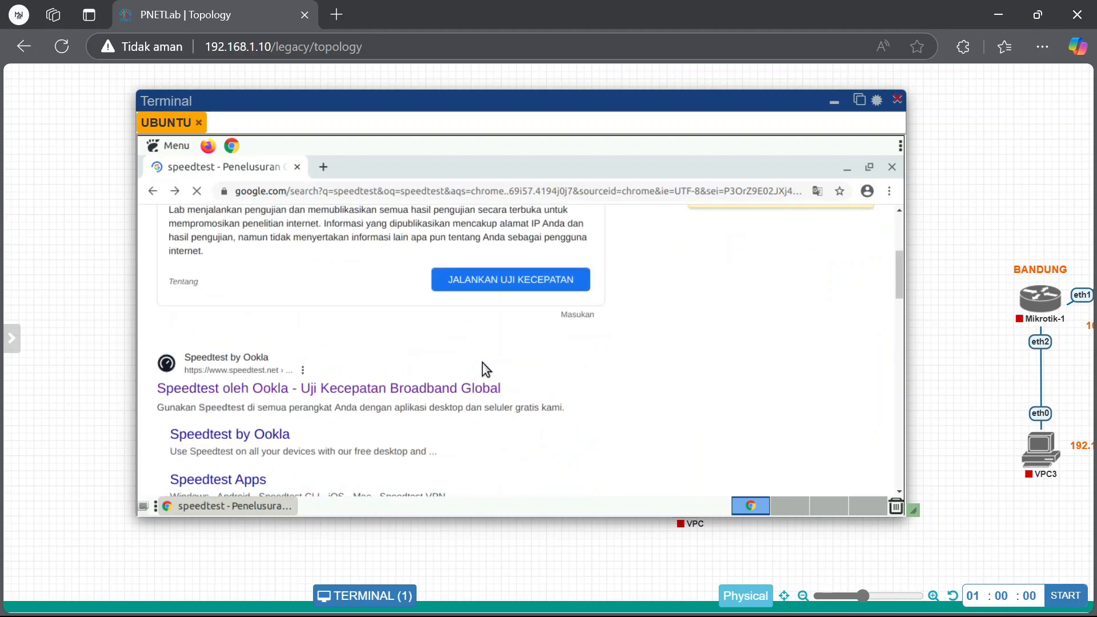
# Rerun Google's speed test on UBUNTU (0.51 Mbps down, 1.02 Mbps up), then close Chrome and the console
pyautogui.click(530, 284)
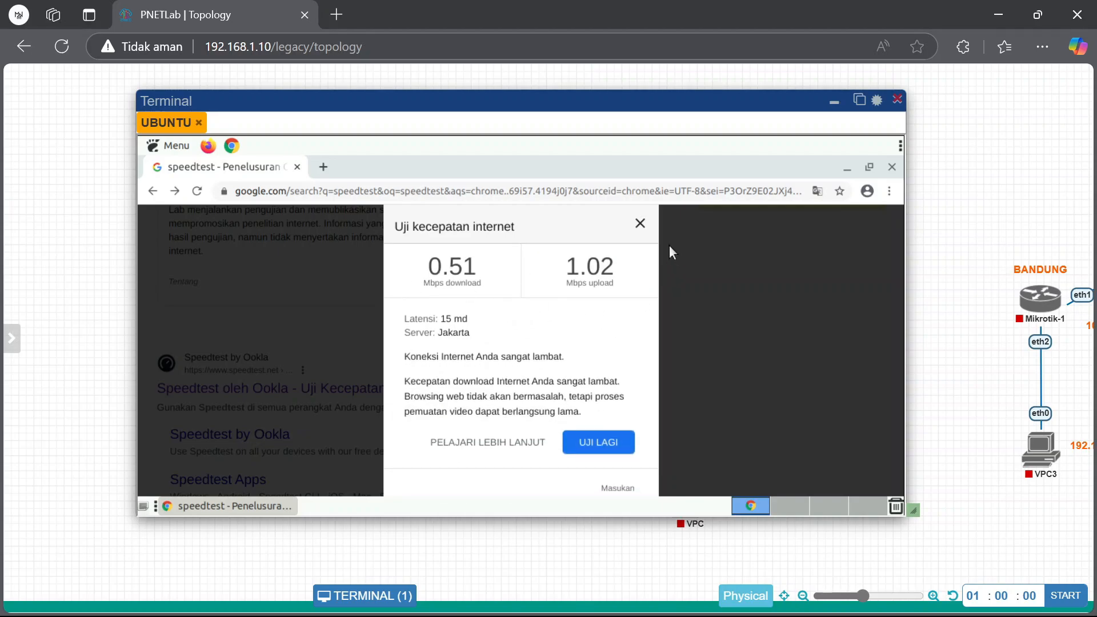
pyautogui.click(640, 223)
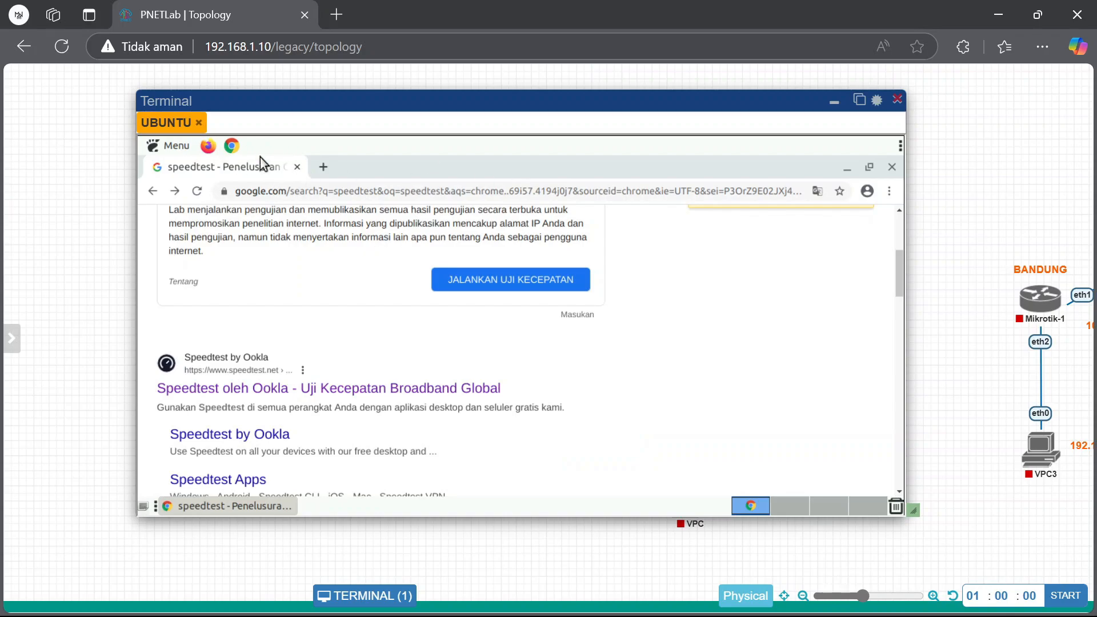
pyautogui.click(297, 167)
pyautogui.click(198, 122)
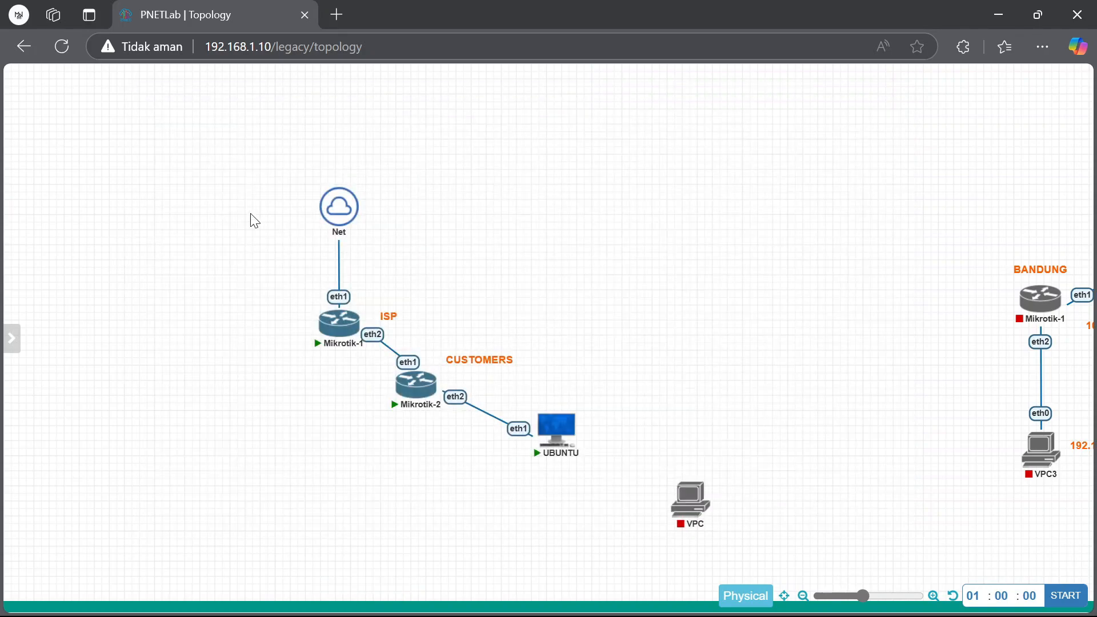